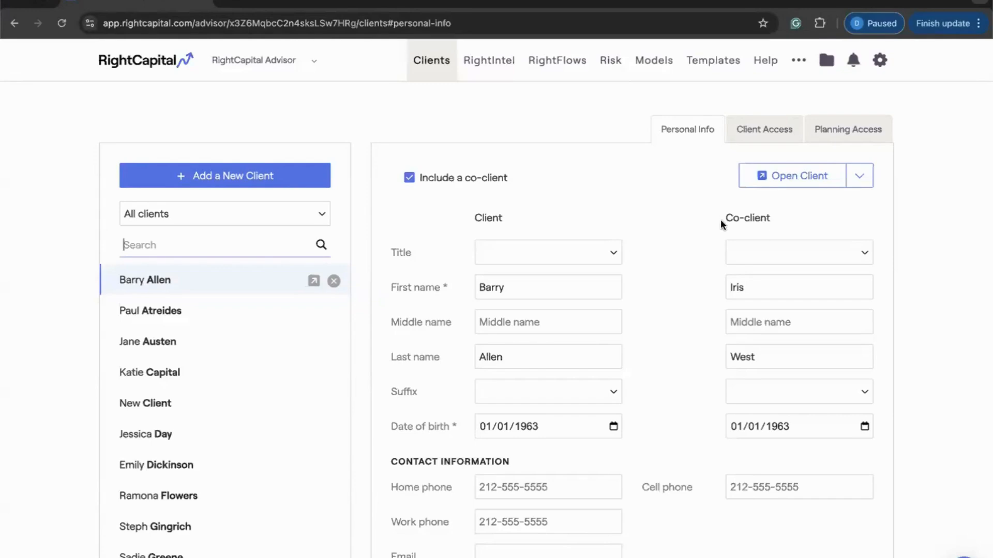
- Open the advisor-level report templates and examine the pages a template can include
left_click(589, 128)
left_click(799, 67)
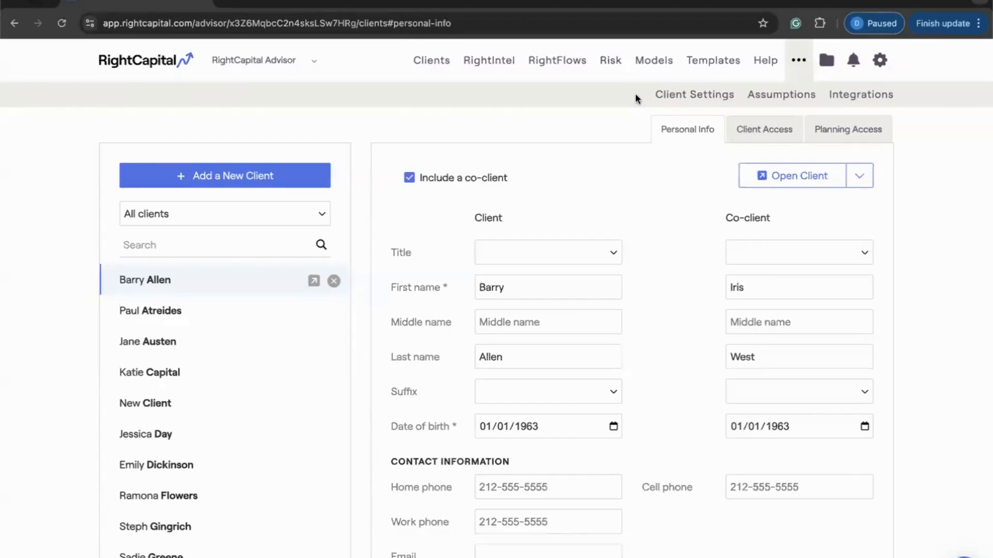
left_click(710, 68)
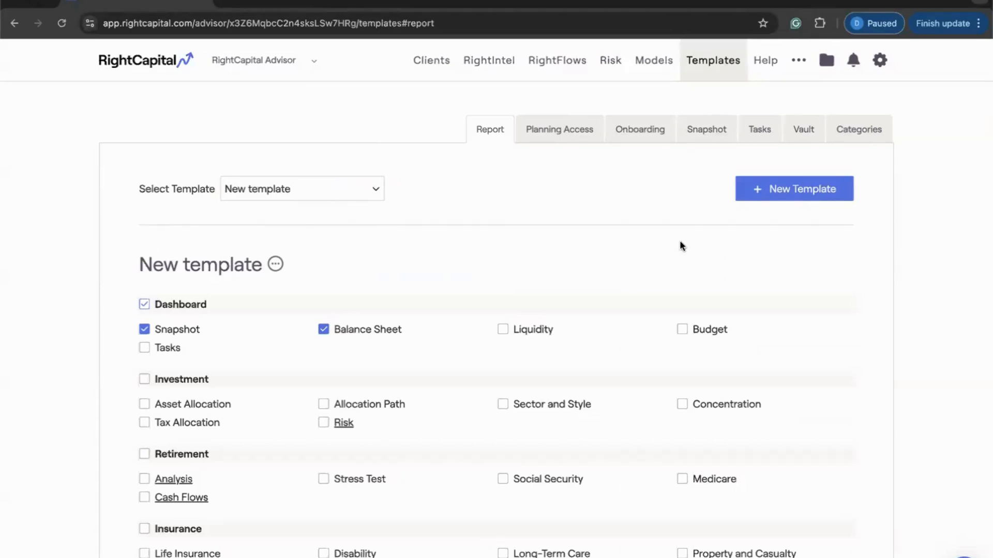
scroll(572, 288, "down", 1)
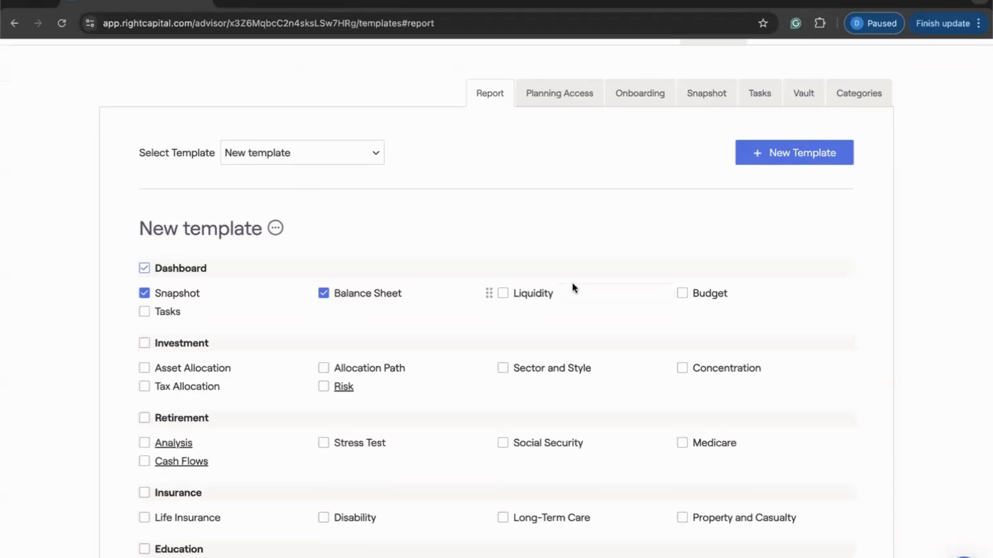
scroll(572, 284, "down", 1)
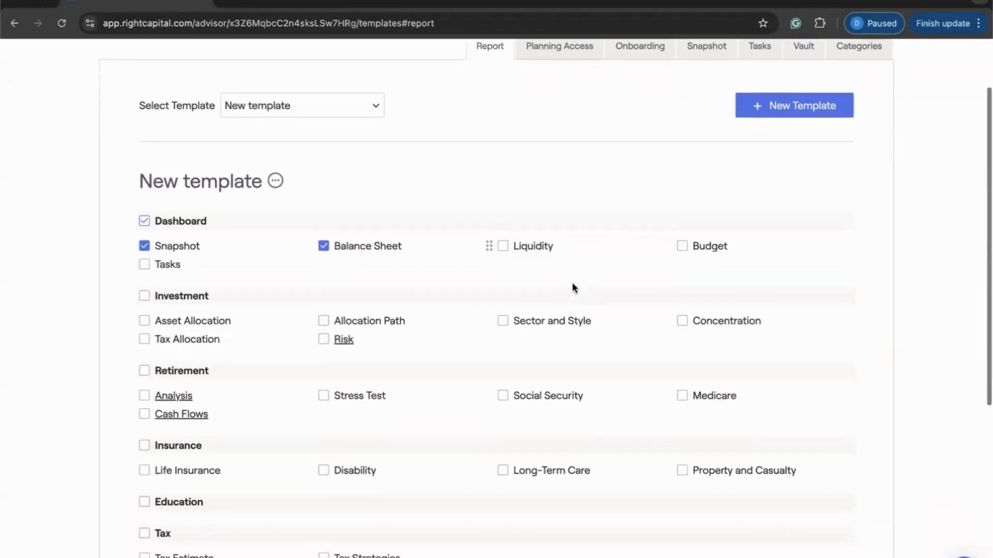
scroll(572, 288, "up", 2)
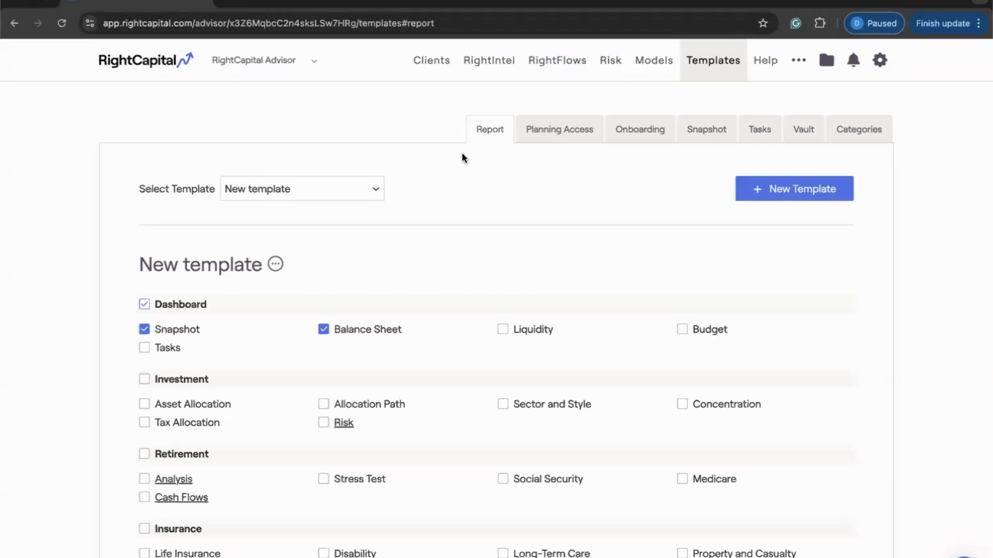
- Open the first listed client's plan and go to its report page to review the available sections
left_click(434, 63)
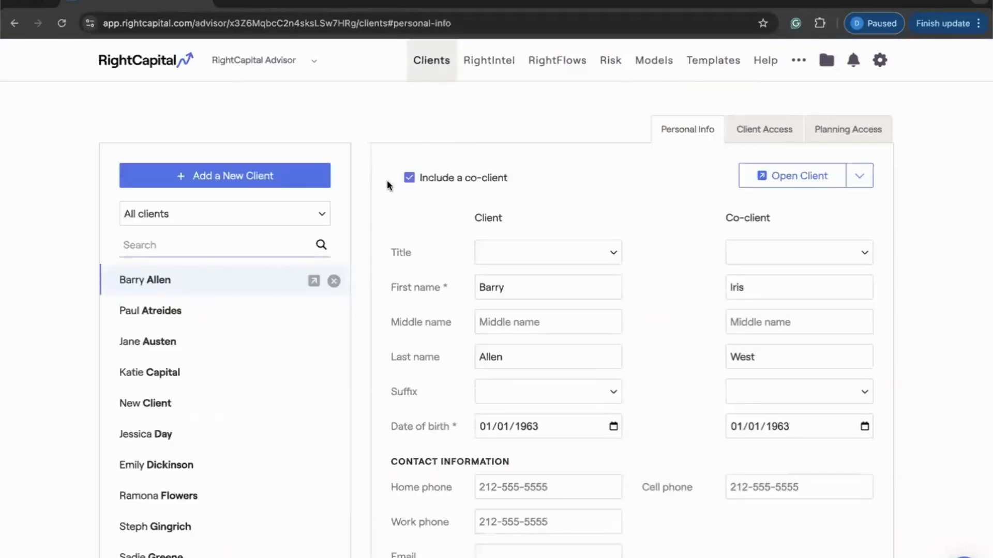
left_click(313, 281)
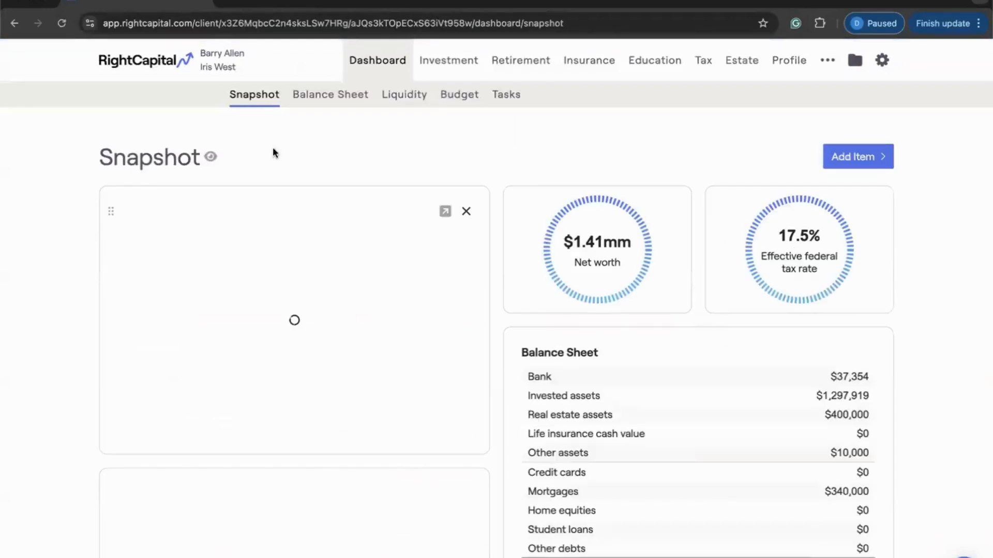
mouse_move(235, 67)
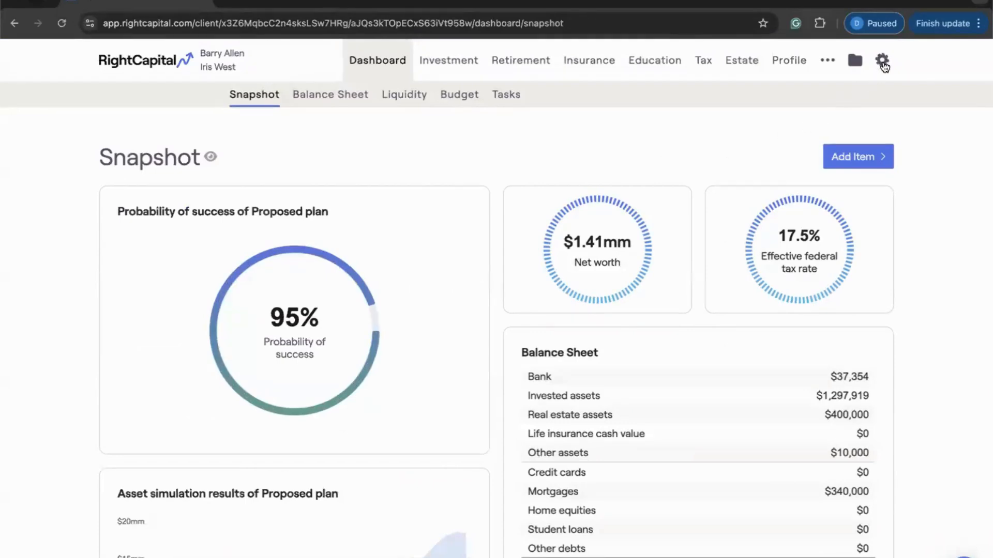
mouse_move(883, 63)
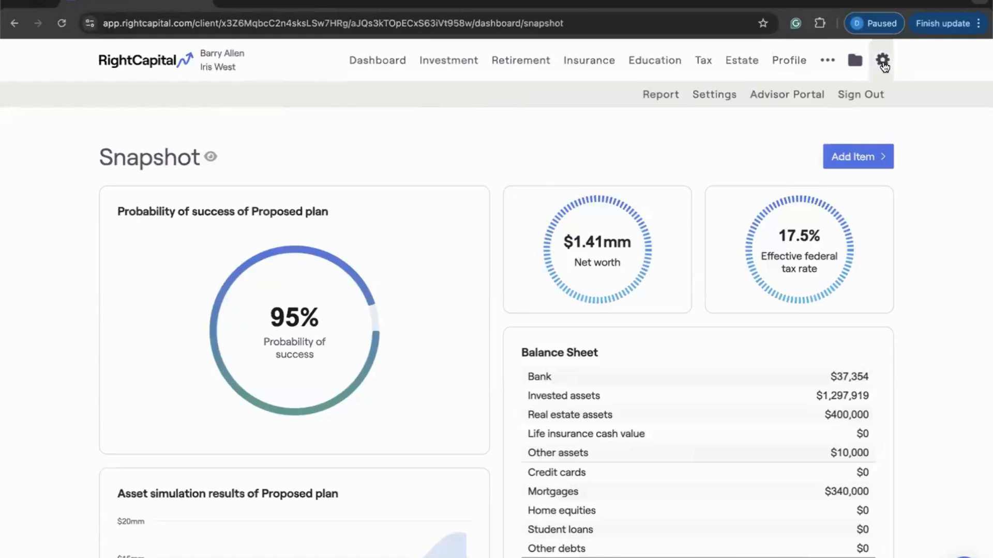
left_click(659, 101)
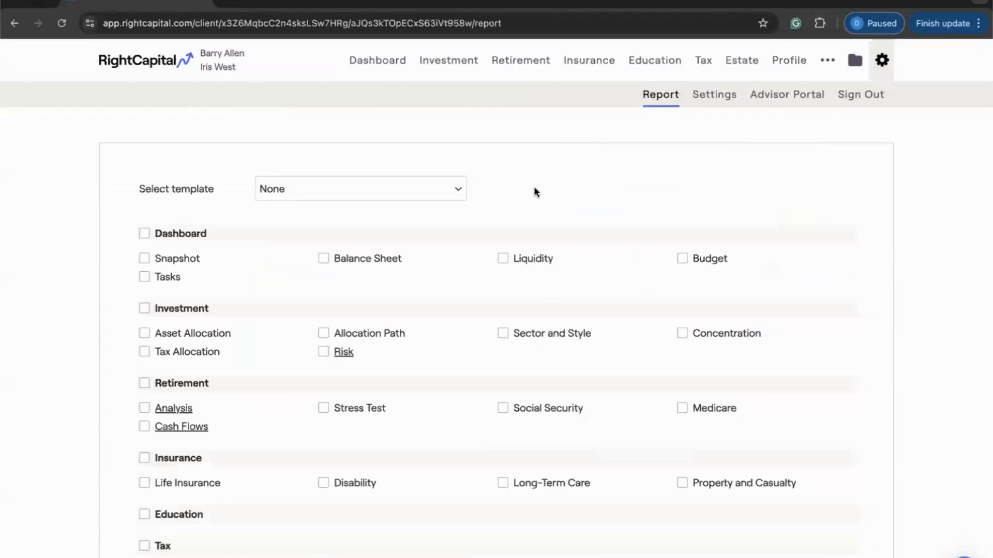
scroll(535, 191, "down", 2)
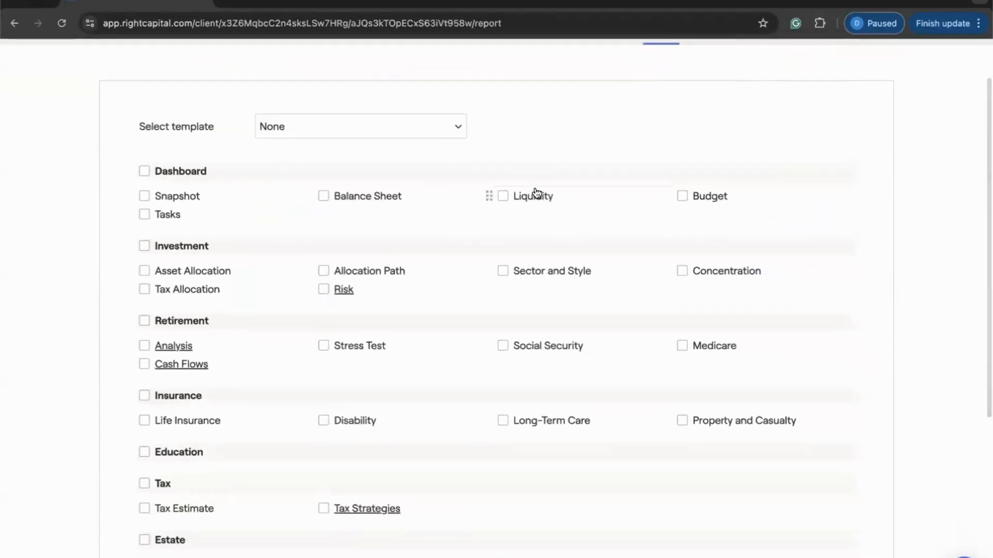
scroll(535, 193, "up", 2)
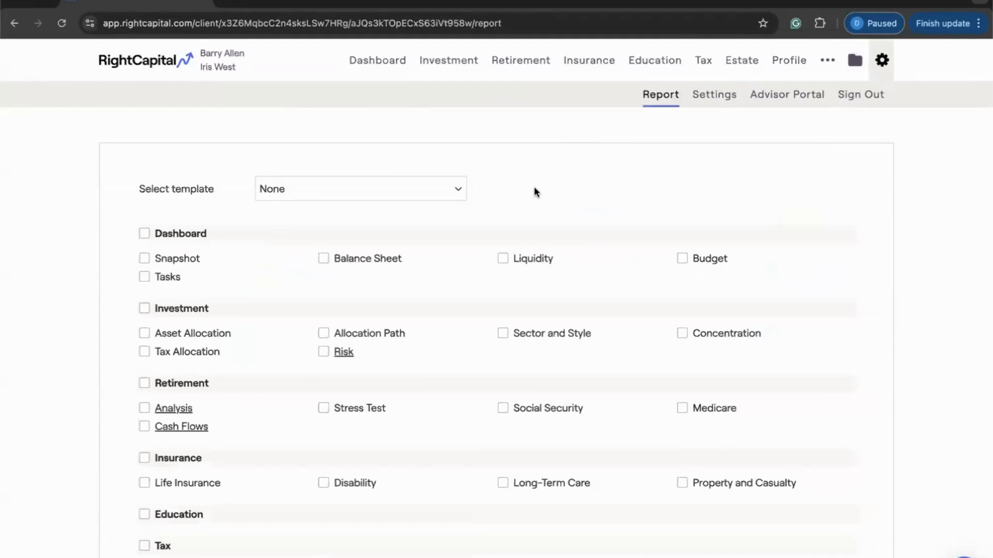
- Include Snapshot, Balance Sheet and Asset Allocation in the client's report, ordering Investment before Dashboard and Balance Sheet before Snapshot
scroll(533, 187, "down", 2)
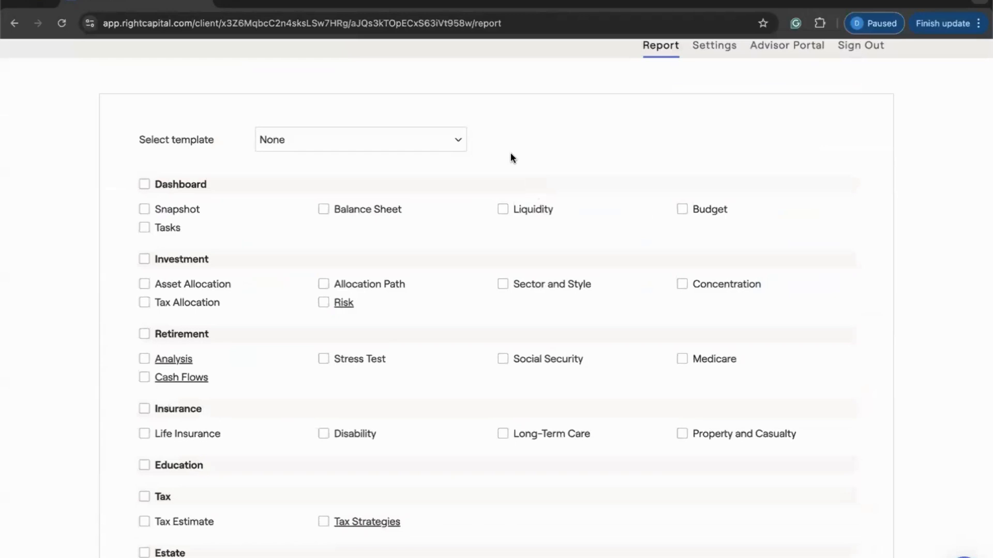
scroll(289, 166, "down", 1)
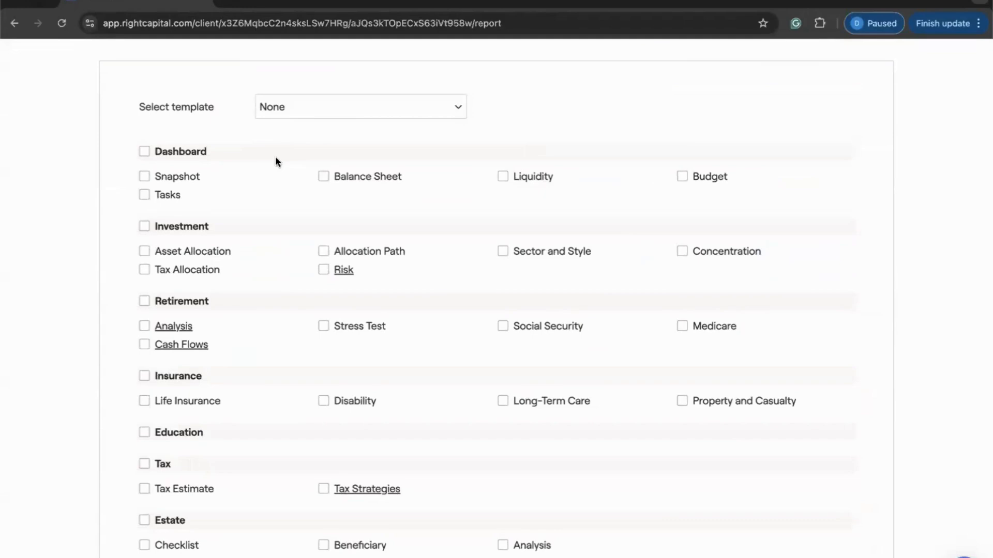
left_click(145, 176)
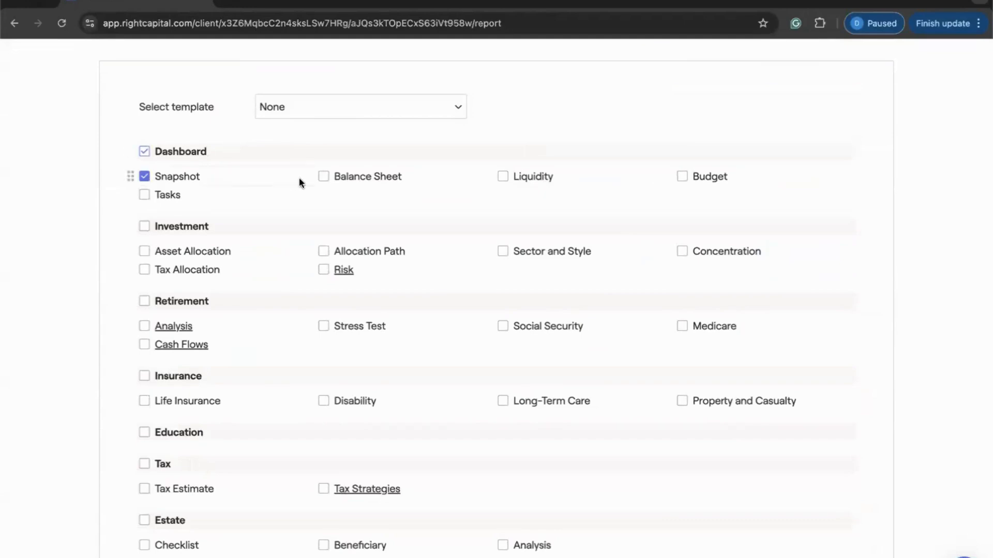
left_click(327, 181)
left_click(145, 252)
left_click_drag(130, 226, 130, 151)
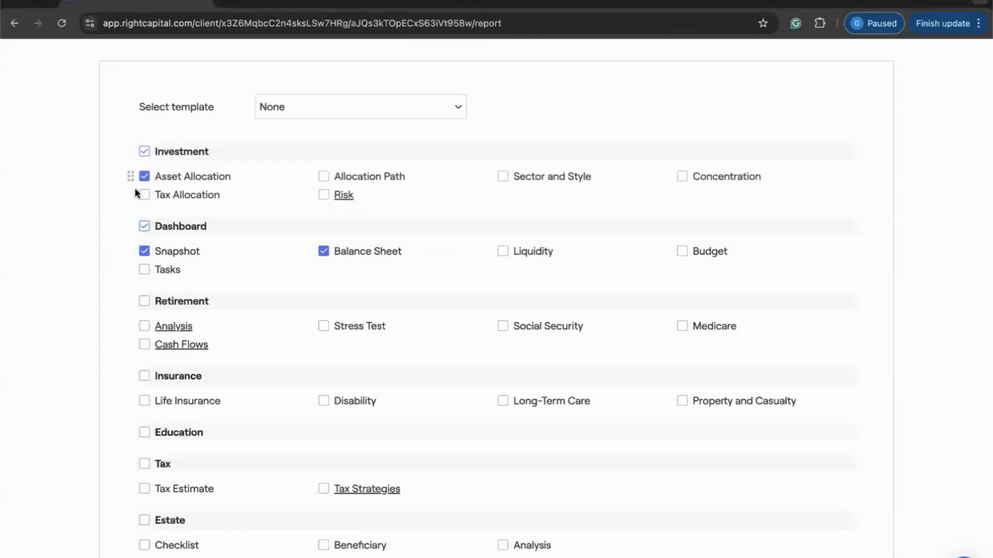
left_click_drag(130, 250, 435, 252)
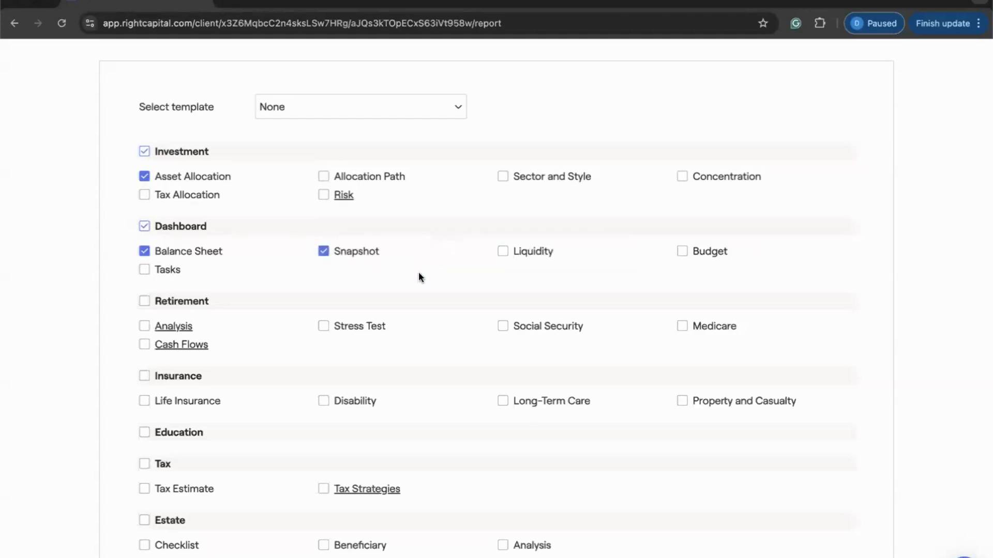
- Add the Probability and Action items sections of the Retirement Analysis to the report, and look over the remaining report pages
left_click(166, 328)
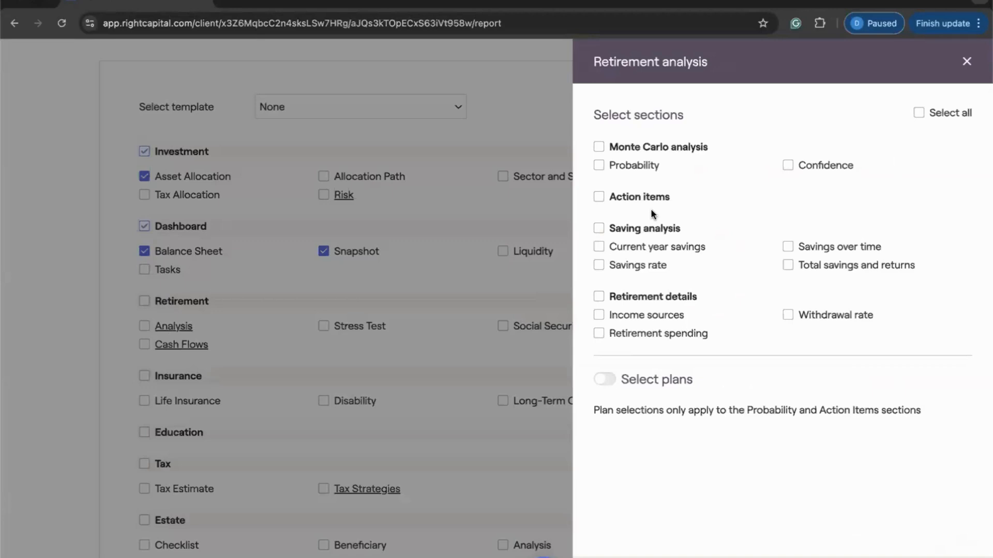
left_click(598, 167)
left_click(599, 200)
left_click(511, 423)
scroll(511, 423, "down", 2)
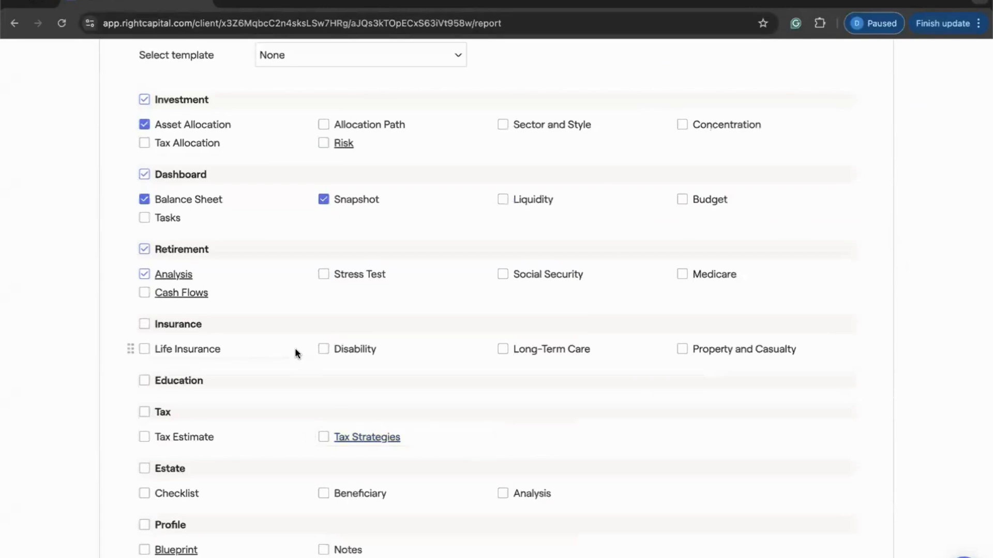
scroll(295, 347, "down", 3)
scroll(295, 353, "down", 2)
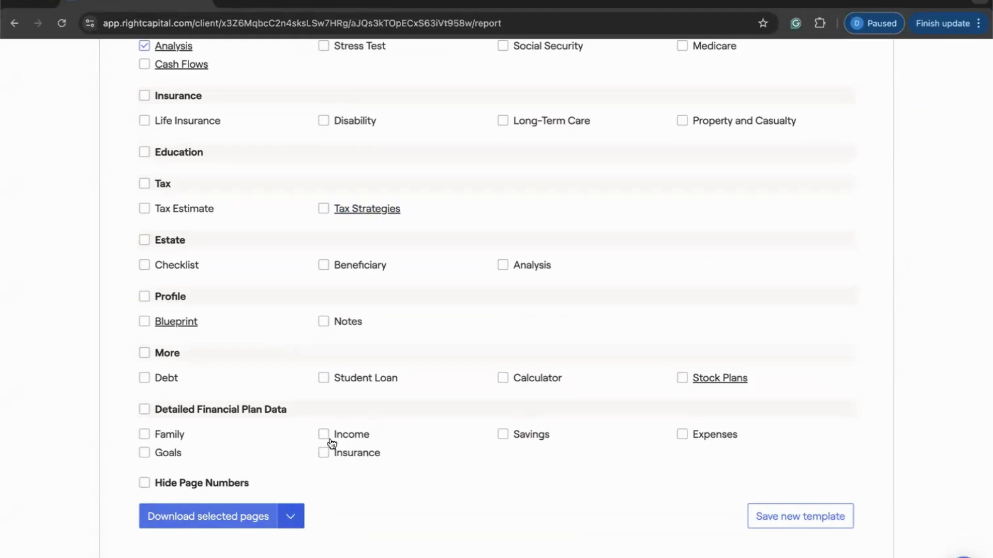
scroll(333, 430, "up", 7)
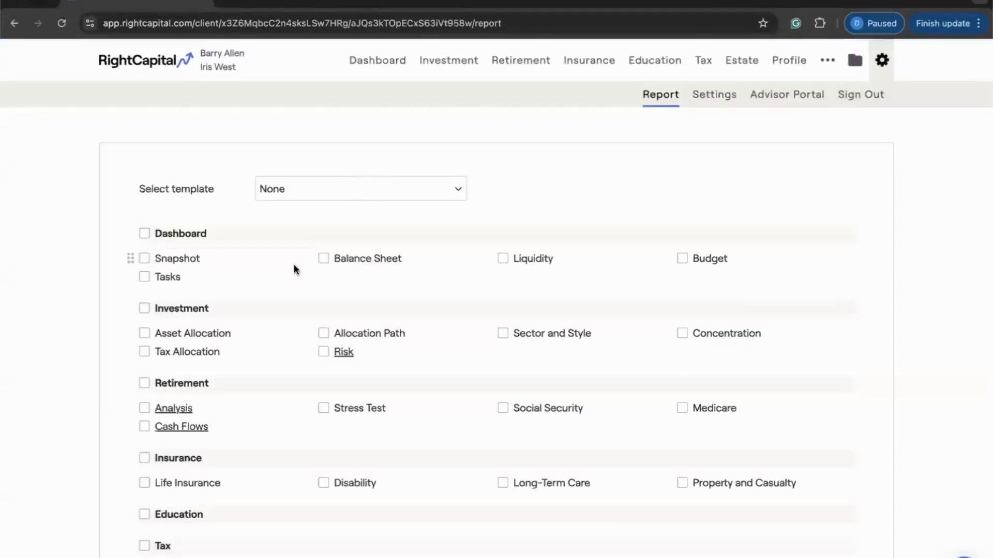
- Select the Snapshot, Balance Sheet and Asset Allocation pages again for the client's report
scroll(294, 265, "down", 1)
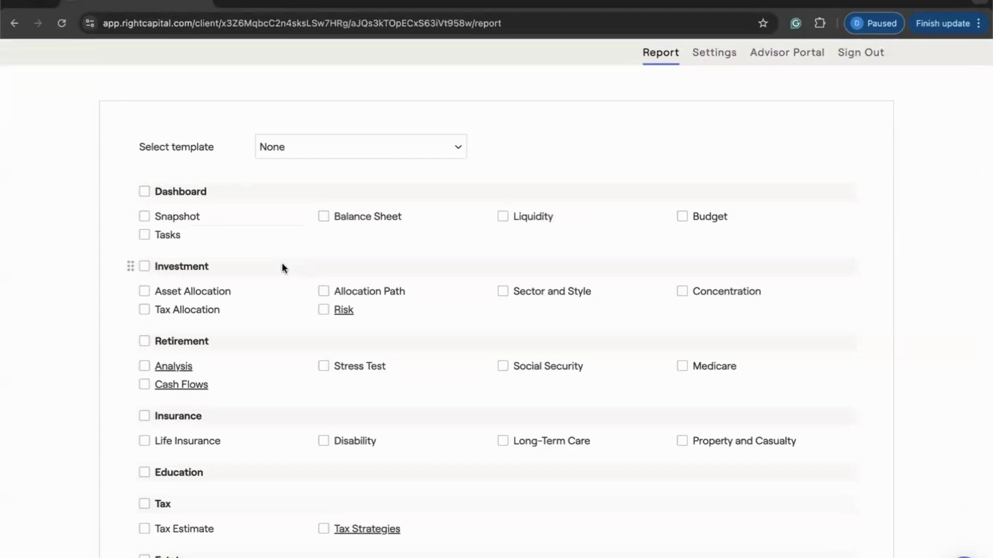
left_click(150, 217)
left_click(326, 217)
left_click(144, 290)
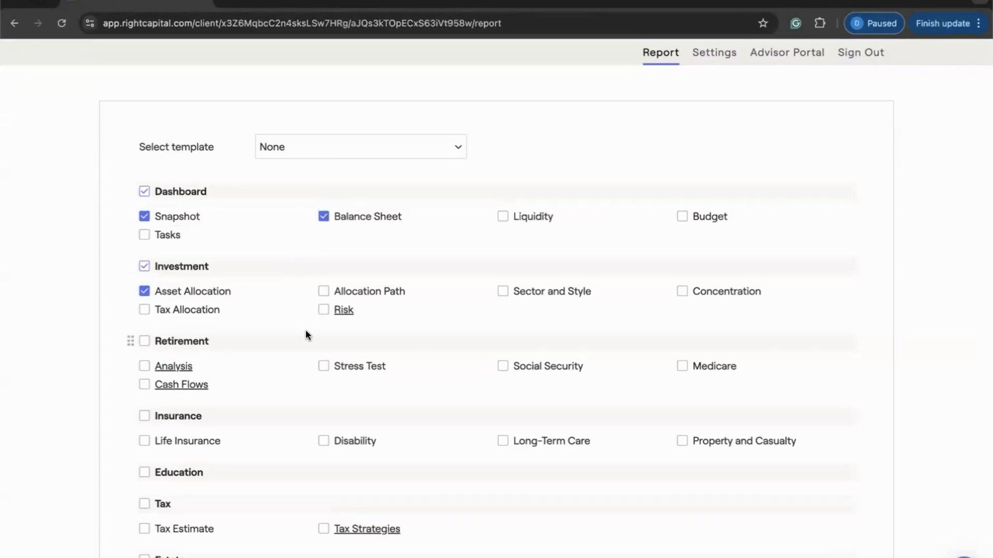
- Return to the advisor portal and open its report templates to view the existing template's page selection
scroll(305, 335, "up", 1)
left_click(149, 71)
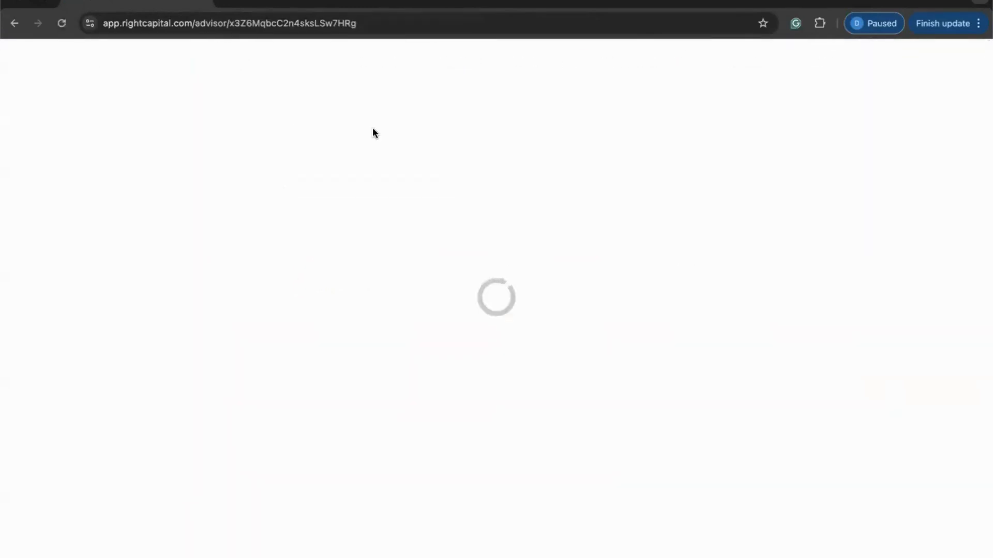
left_click(701, 73)
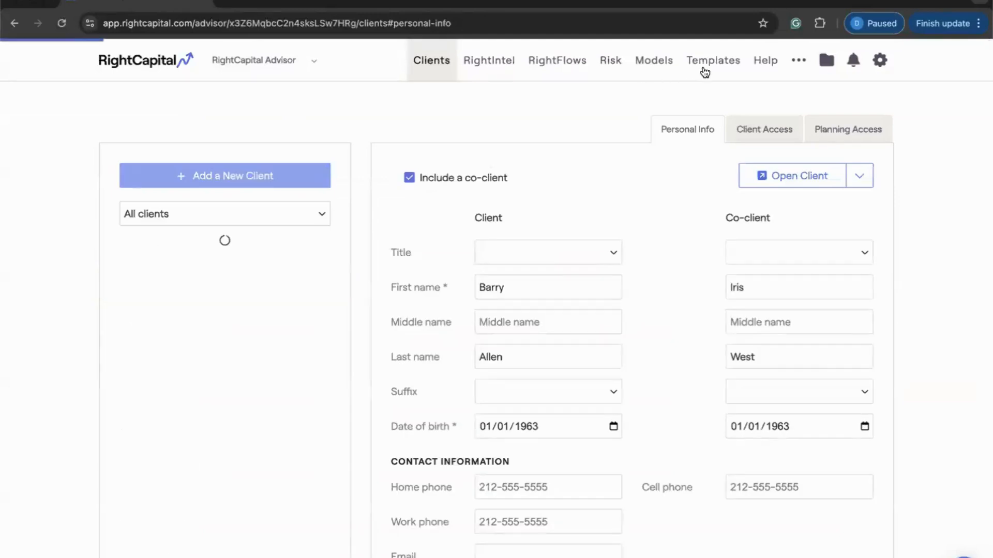
scroll(476, 199, "down", 2)
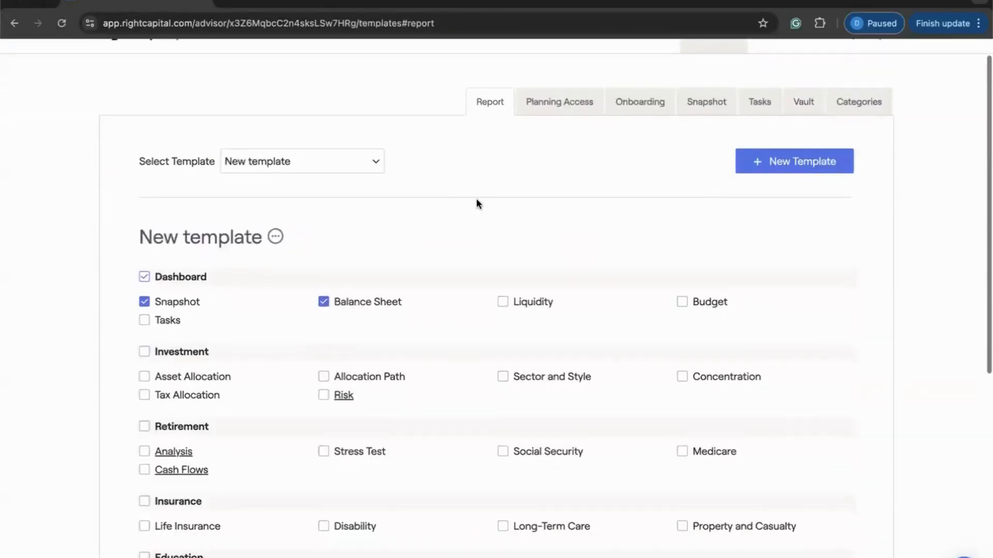
scroll(476, 199, "down", 1)
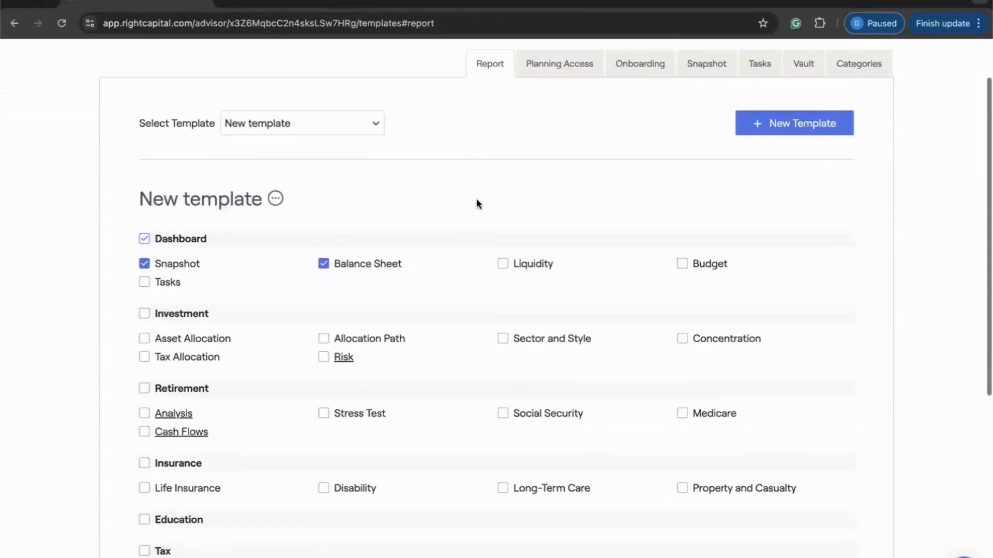
scroll(476, 203, "down", 1)
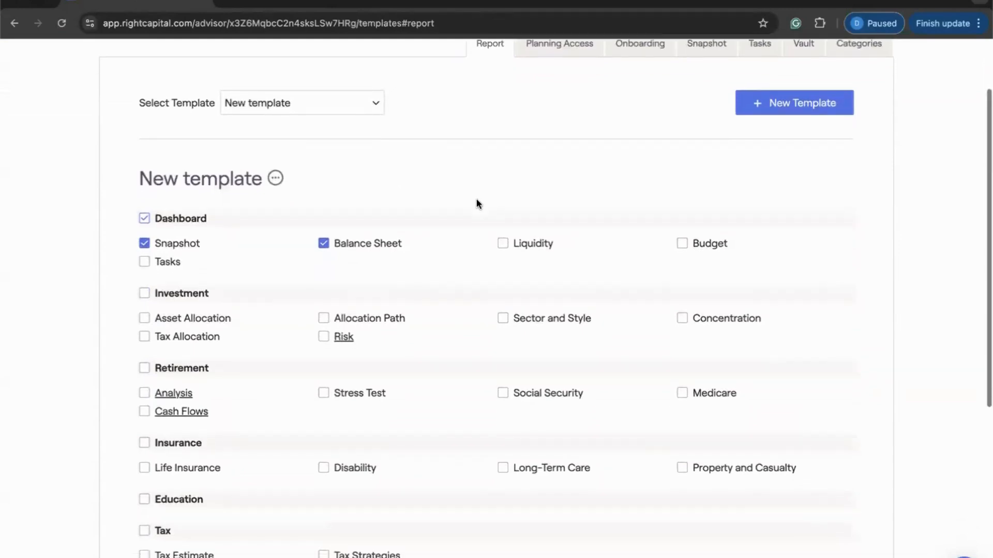
scroll(398, 165, "down", 1)
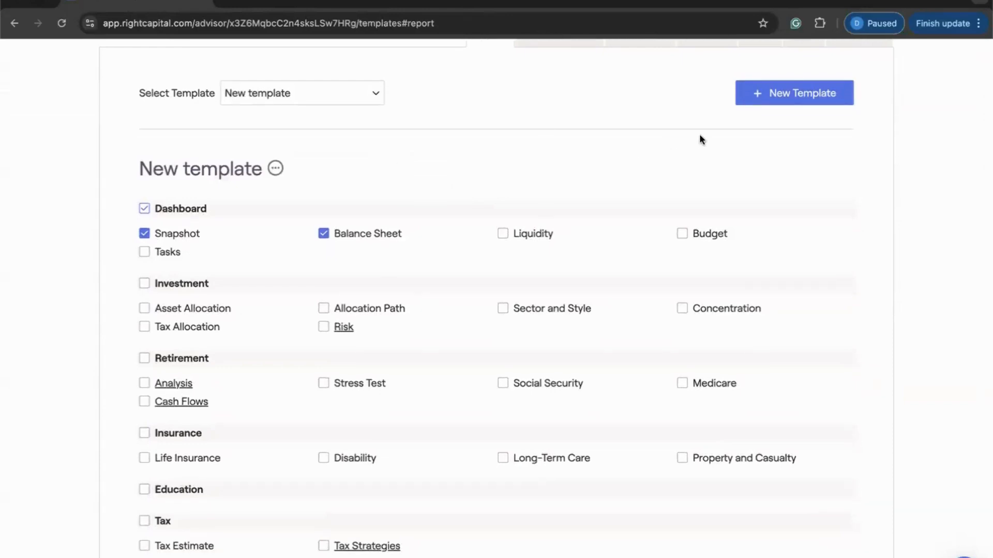
- Create a new report template and name it "Basic Report Template"
left_click(745, 105)
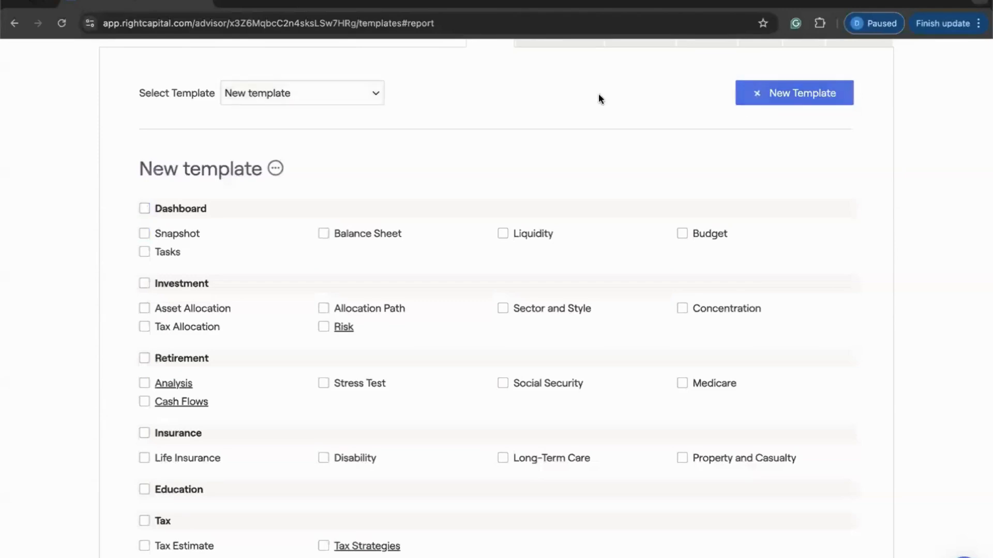
left_click(222, 171)
triple_click(134, 170)
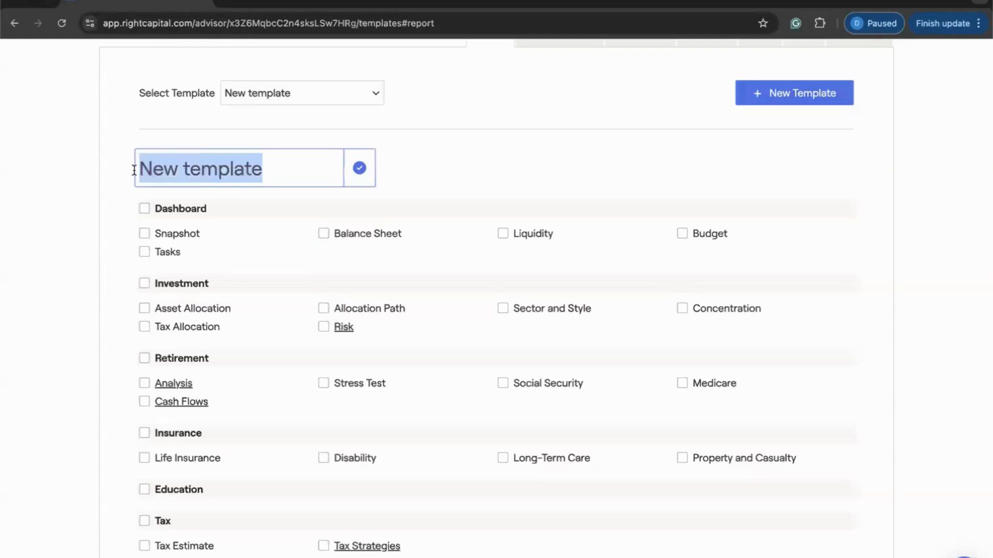
type("Basic R")
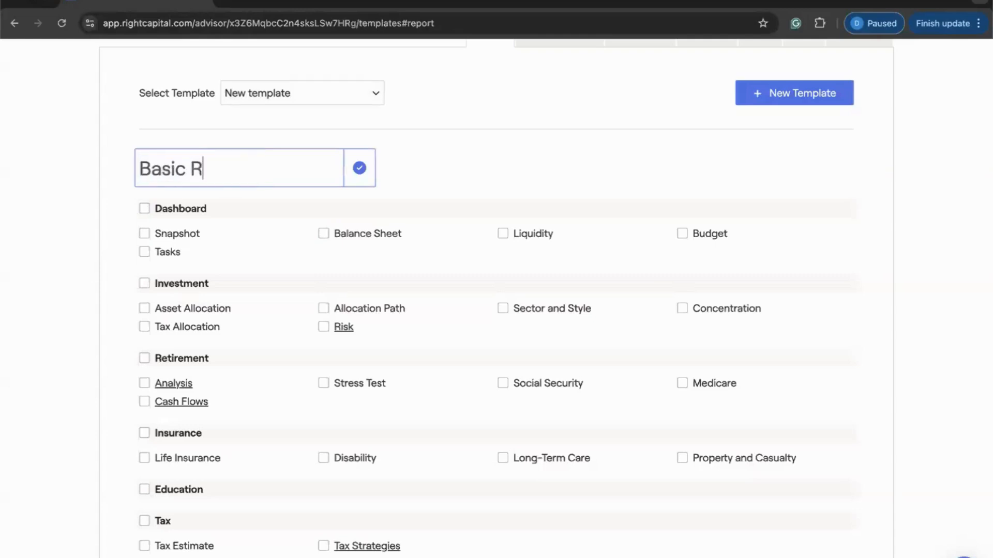
type("eport Template")
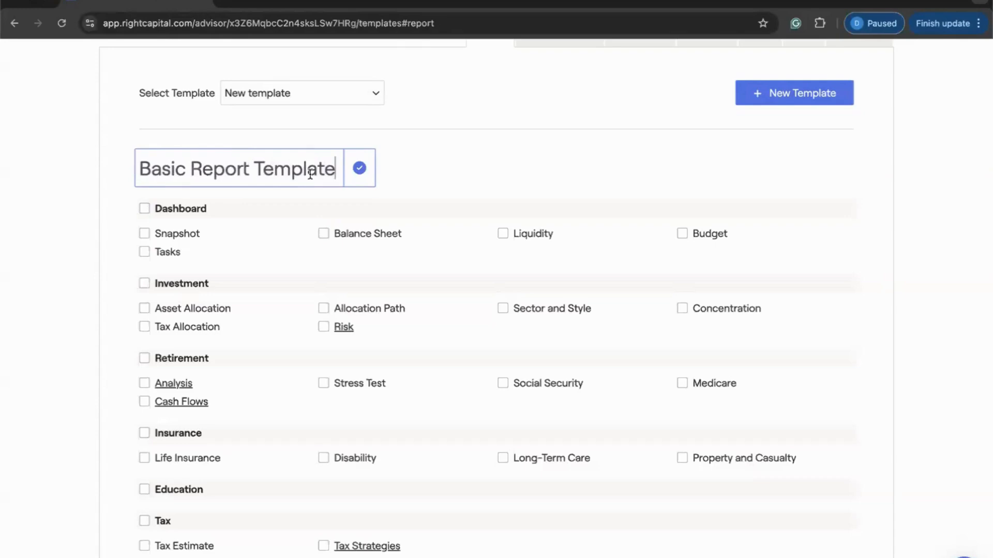
left_click(358, 170)
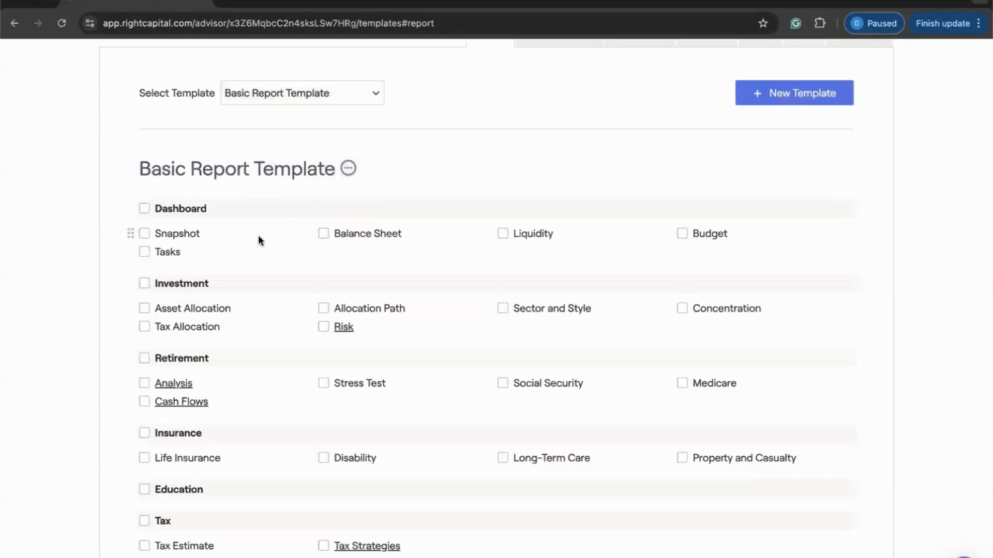
scroll(259, 240, "down", 2)
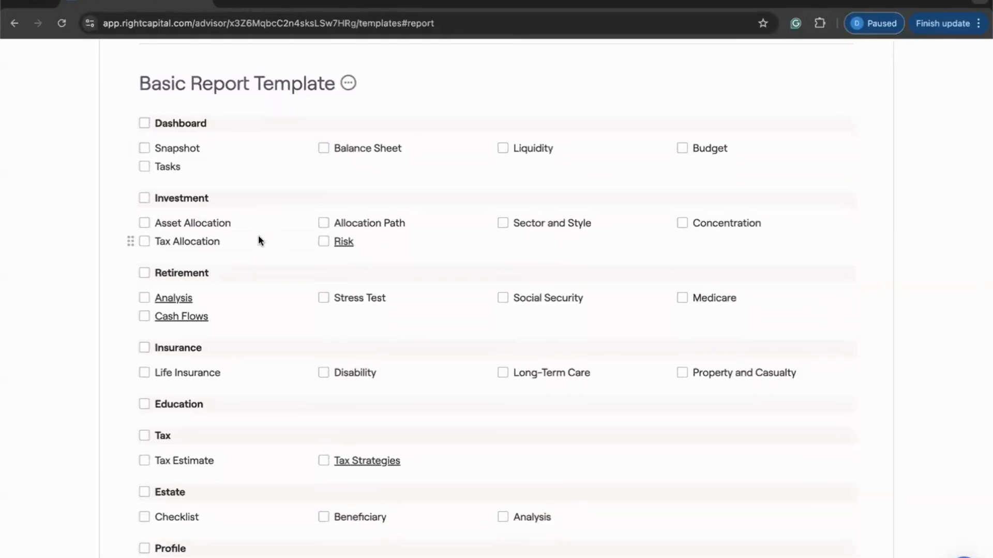
- Include the Snapshot, Balance Sheet, Asset Allocation, Retirement Analysis and Profile Blueprint pages in the Basic Report Template
scroll(259, 241, "down", 1)
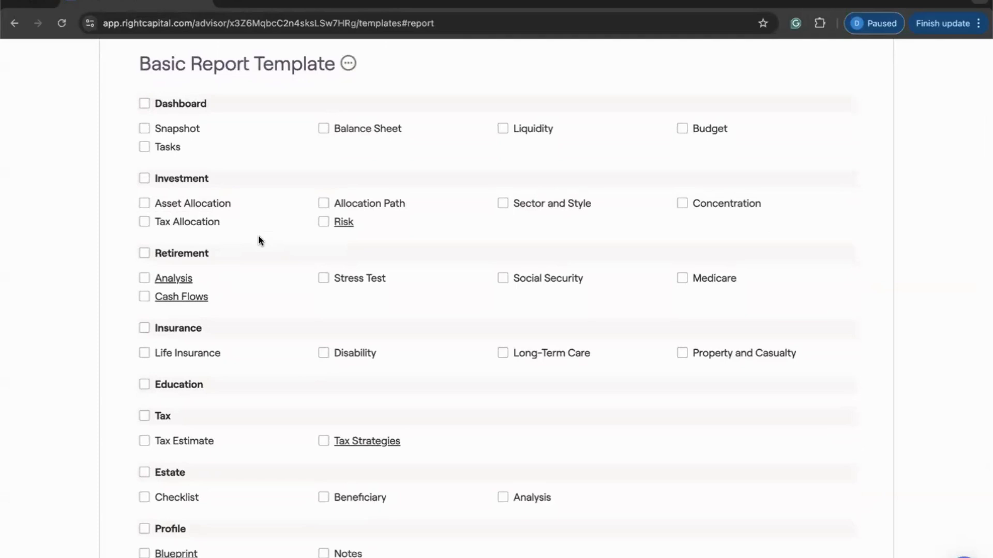
scroll(121, 207, "up", 4)
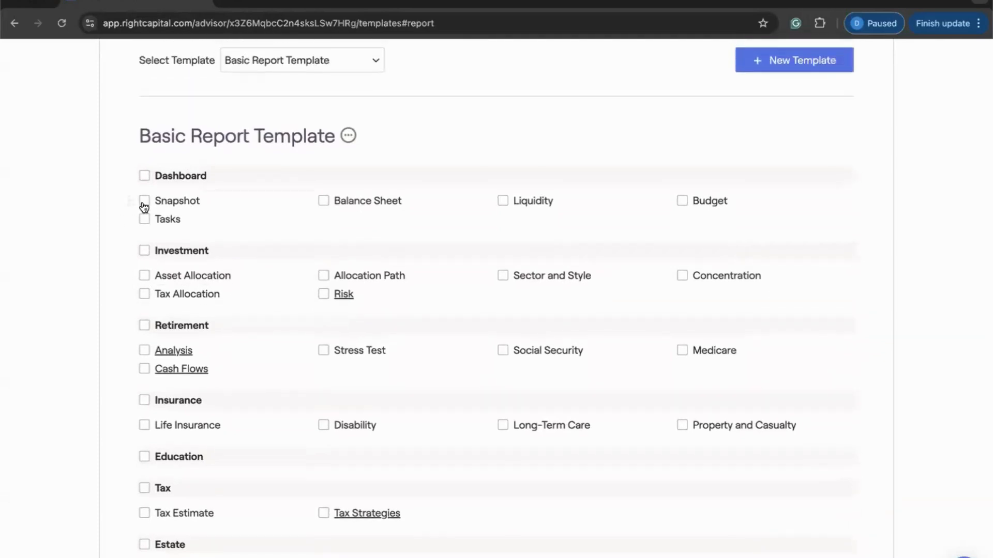
left_click(144, 201)
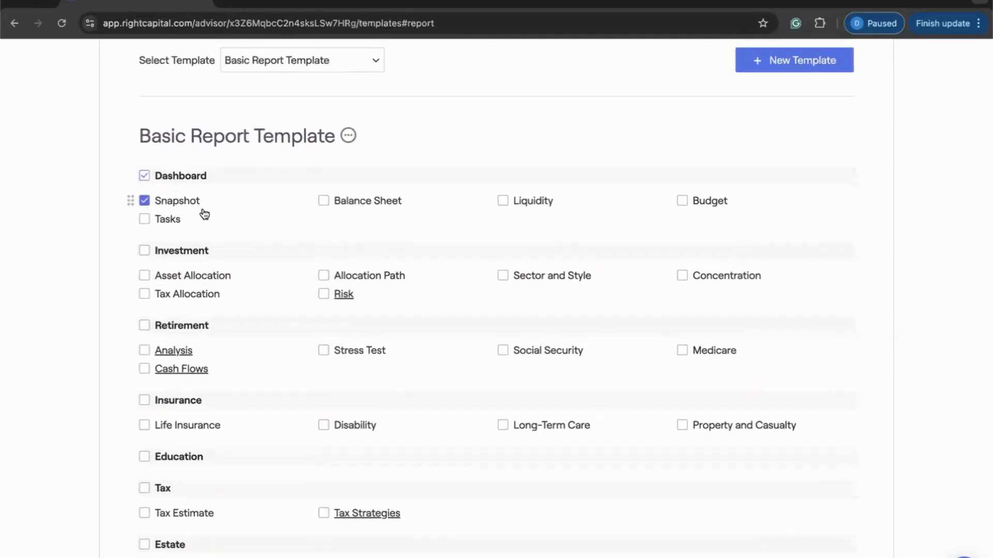
left_click(324, 203)
left_click(145, 277)
scroll(145, 290, "down", 1)
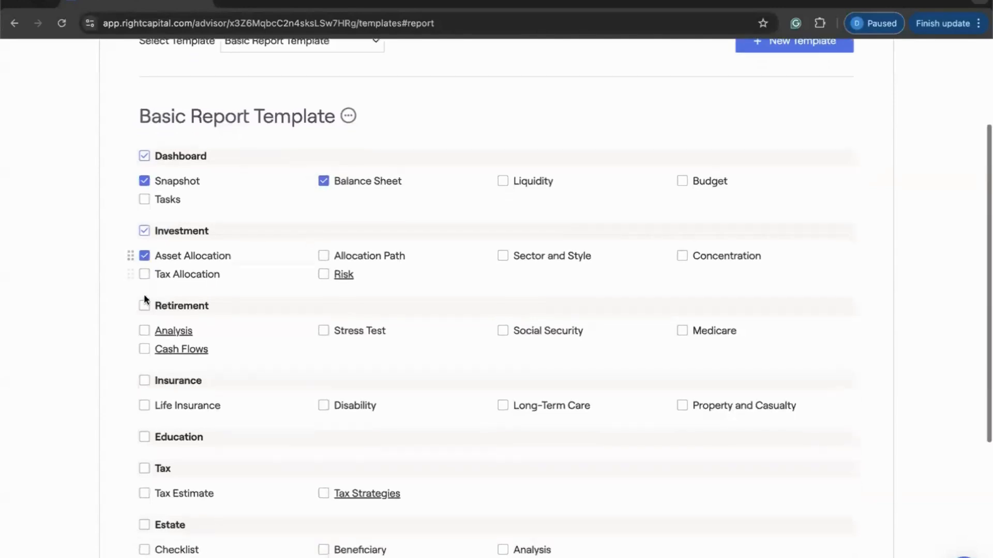
left_click(144, 330)
scroll(206, 333, "down", 2)
scroll(215, 334, "down", 3)
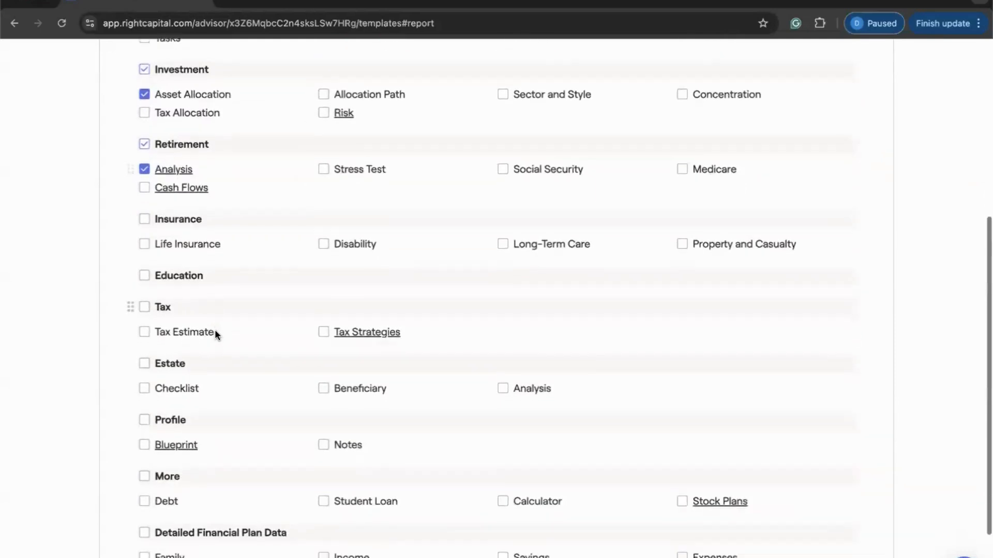
left_click(144, 392)
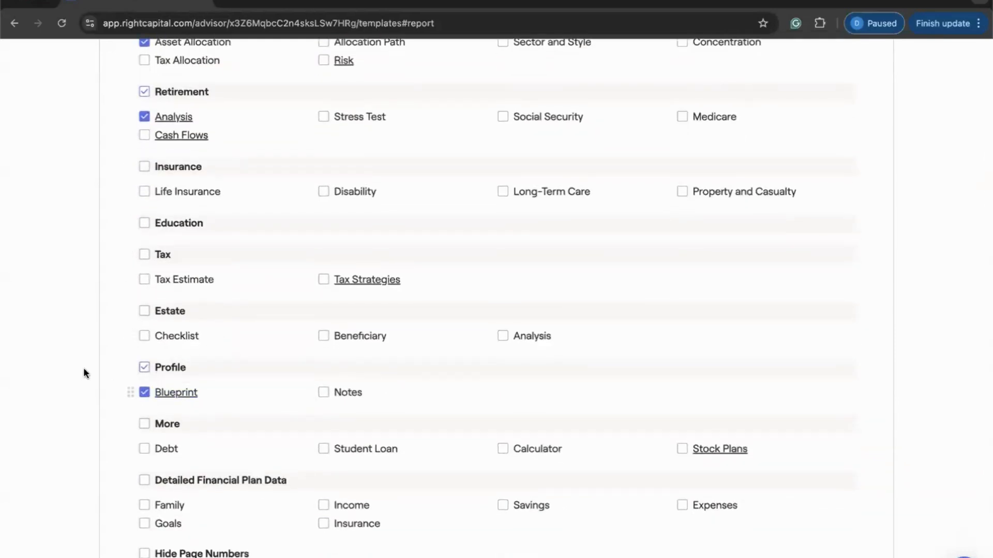
- Review and save the Basic Report Template's page selection, and check the list of available templates
scroll(85, 373, "up", 2)
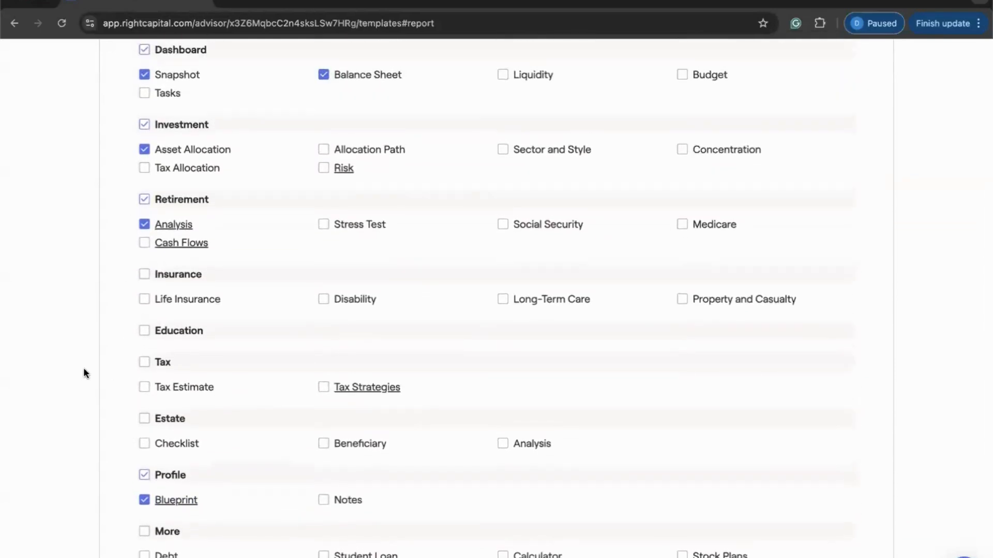
scroll(84, 372, "up", 2)
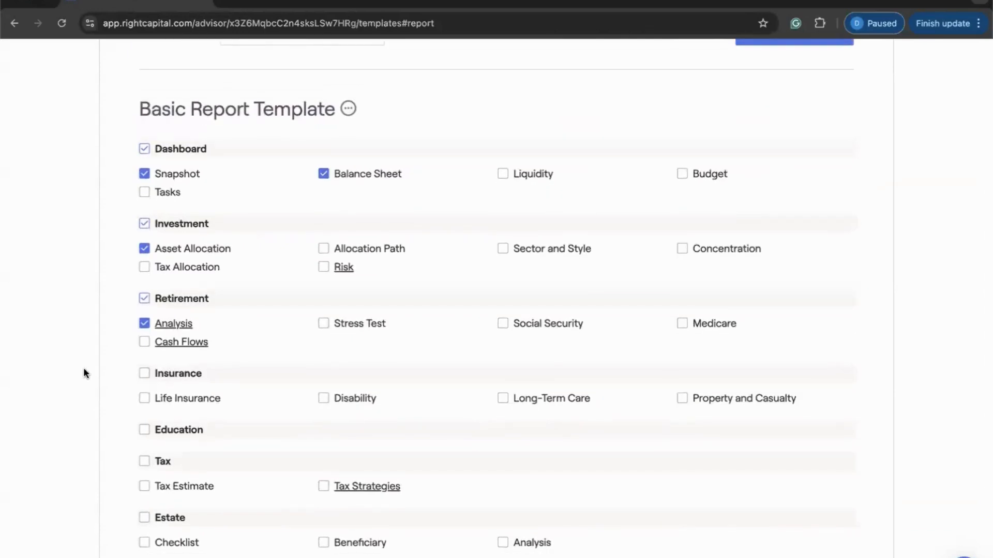
scroll(84, 369, "down", 5)
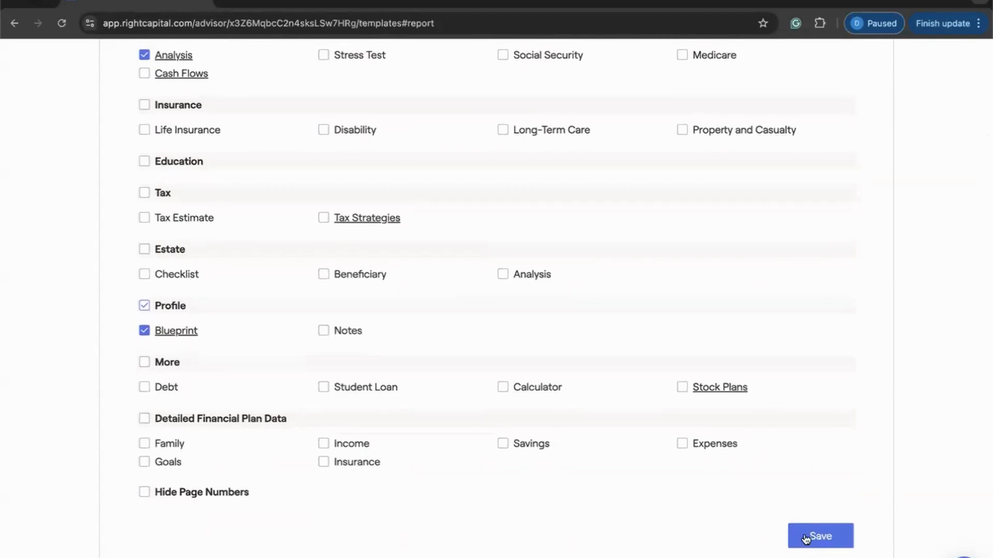
scroll(597, 525, "up", 5)
scroll(598, 523, "up", 2)
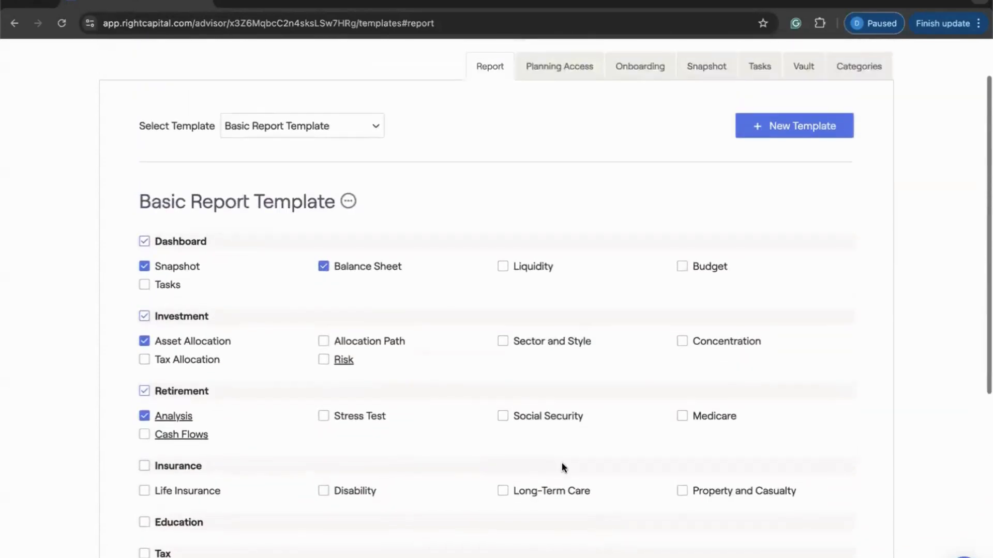
left_click(362, 128)
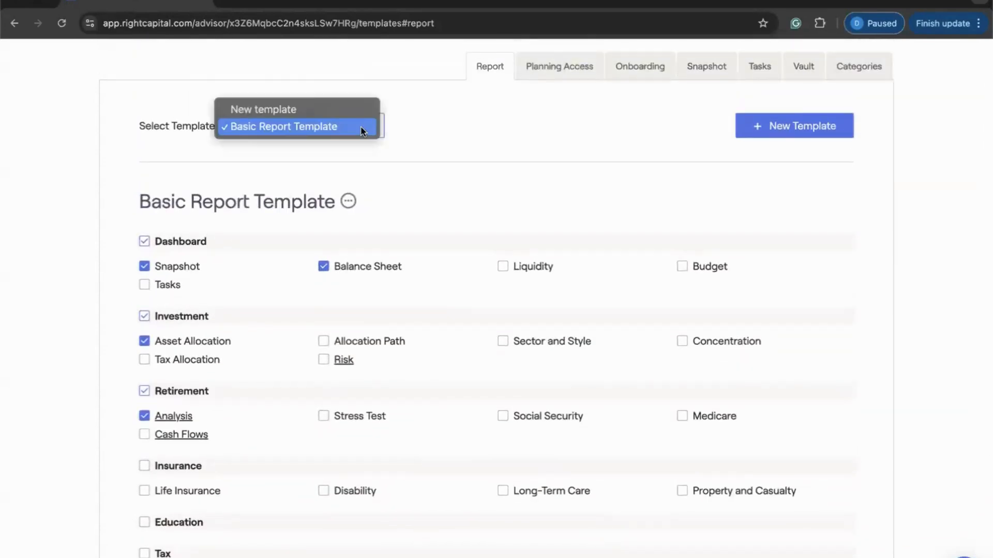
left_click(462, 135)
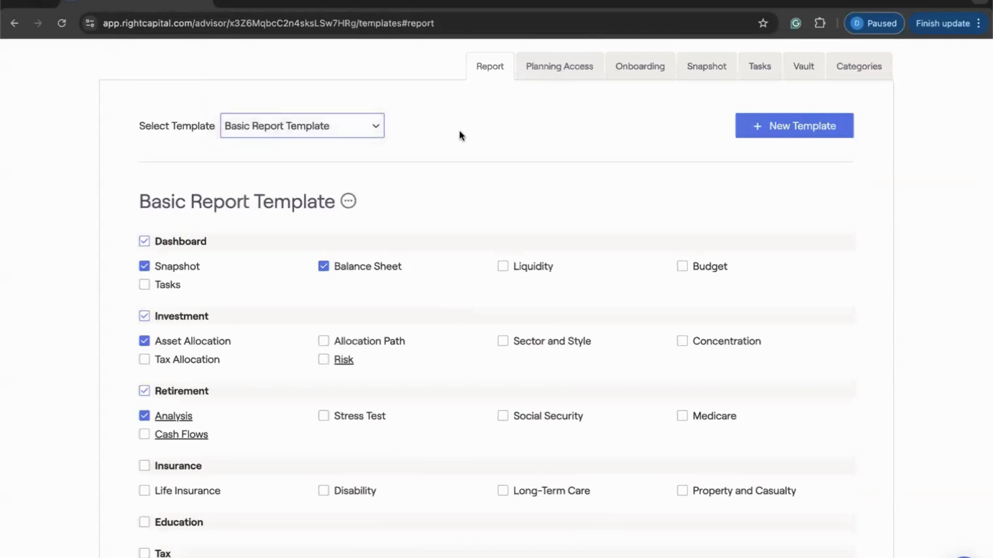
- Create another report template and name it "Detailed Report Templates"
left_click(762, 124)
left_click(277, 200)
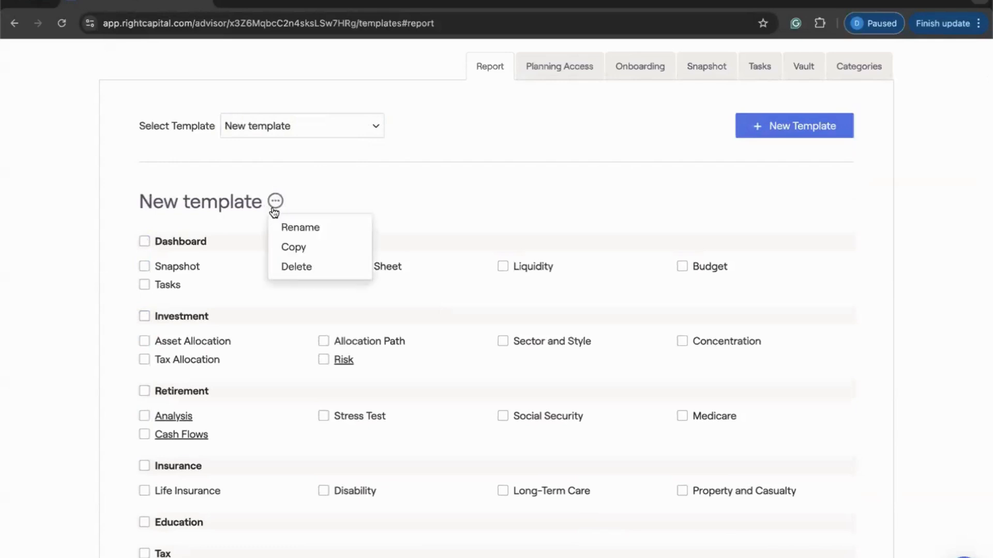
left_click(291, 228)
left_click_drag(274, 206, 120, 206)
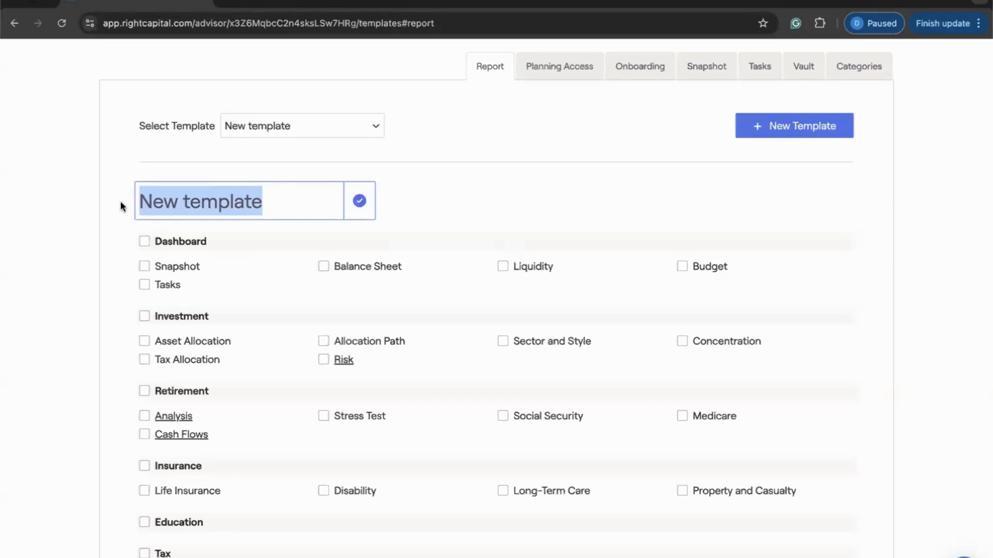
type("Detailed")
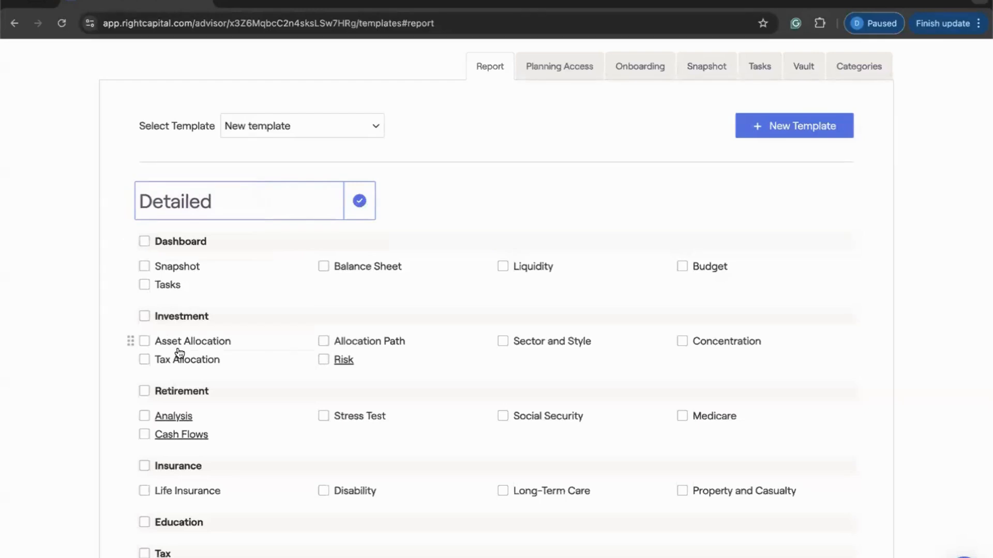
scroll(179, 353, "down", 2)
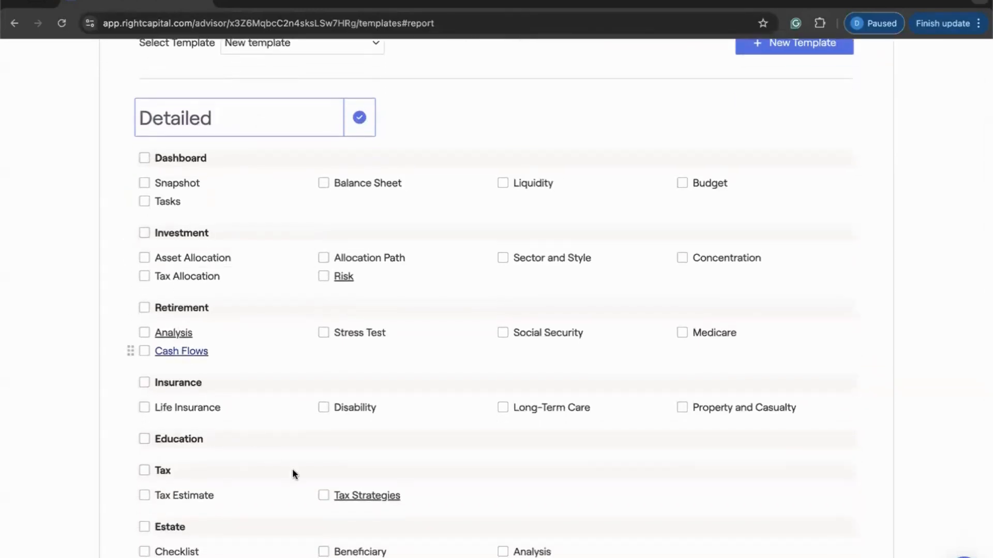
scroll(308, 486, "up", 2)
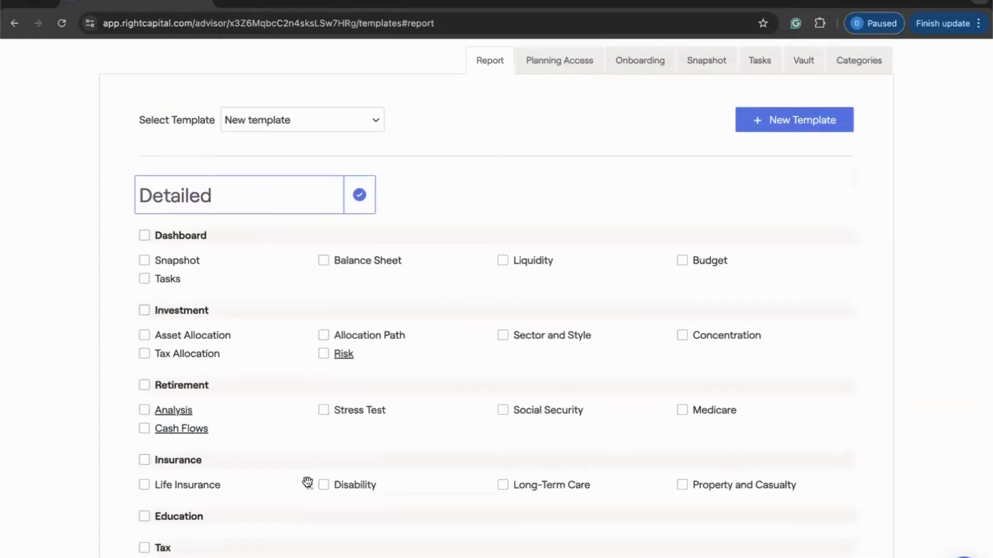
type("Report Templates")
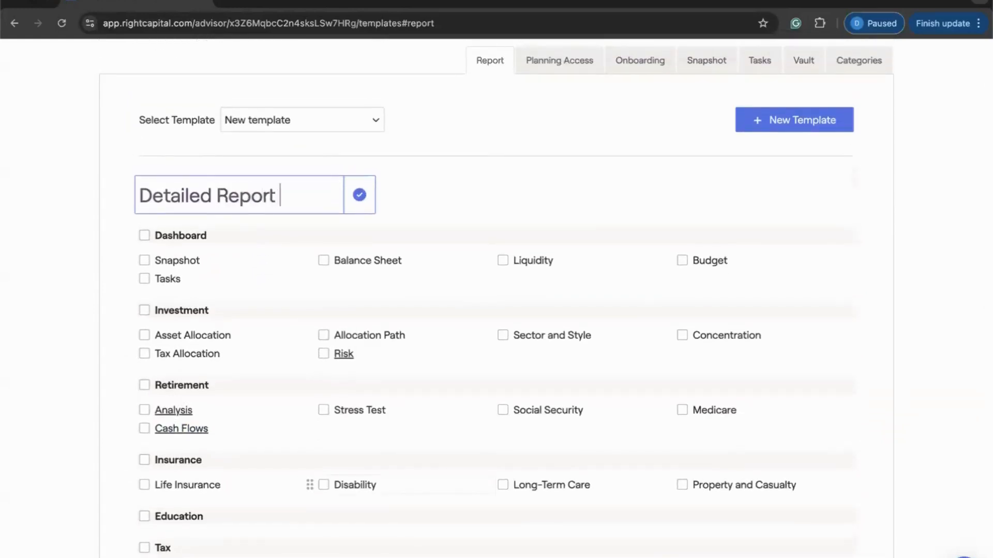
left_click(361, 196)
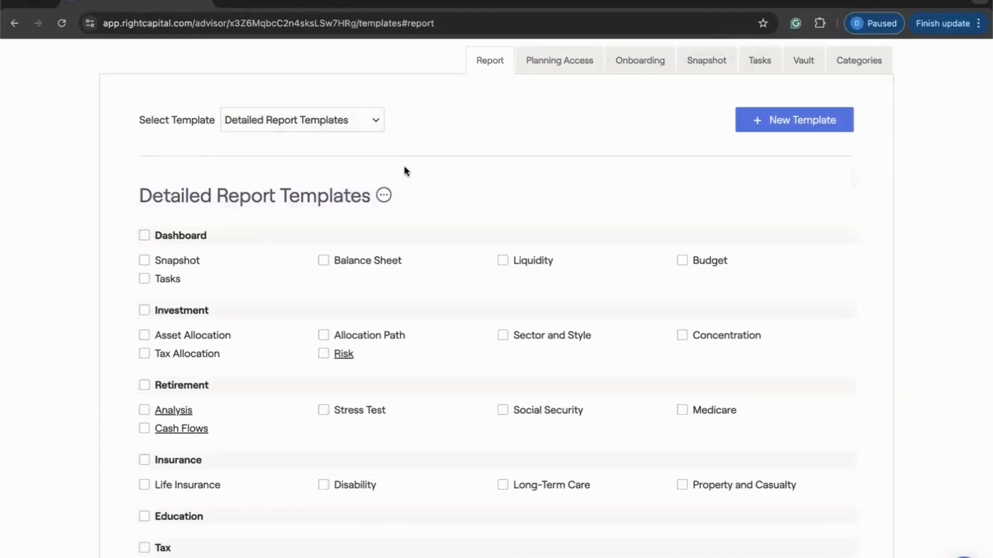
- Save the Detailed Report Templates template without selecting any pages
scroll(404, 171, "down", 2)
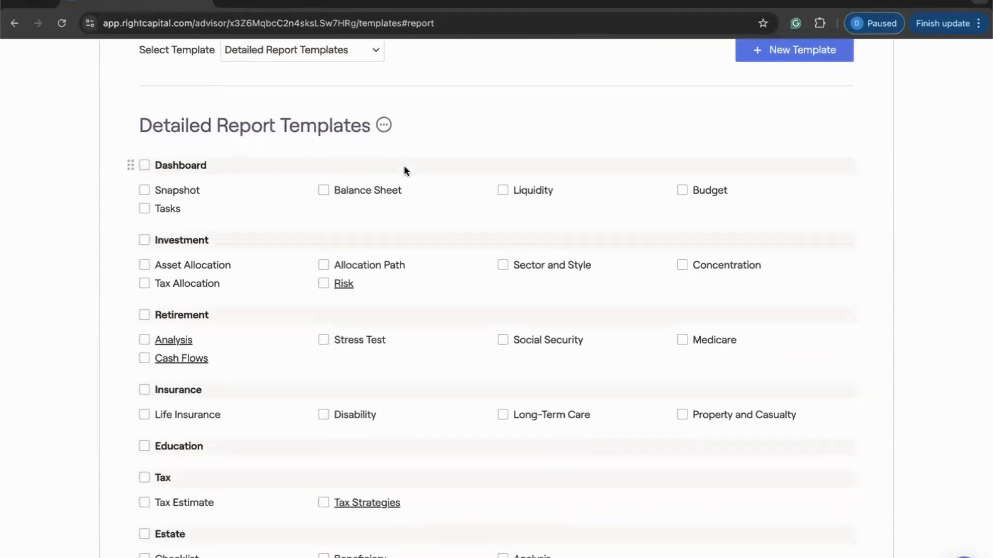
scroll(405, 165, "down", 6)
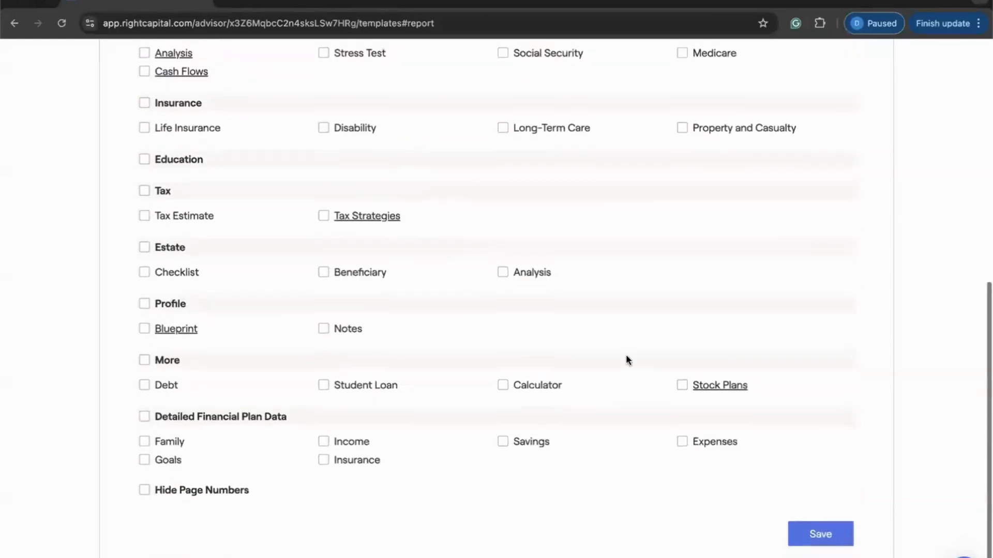
left_click(796, 533)
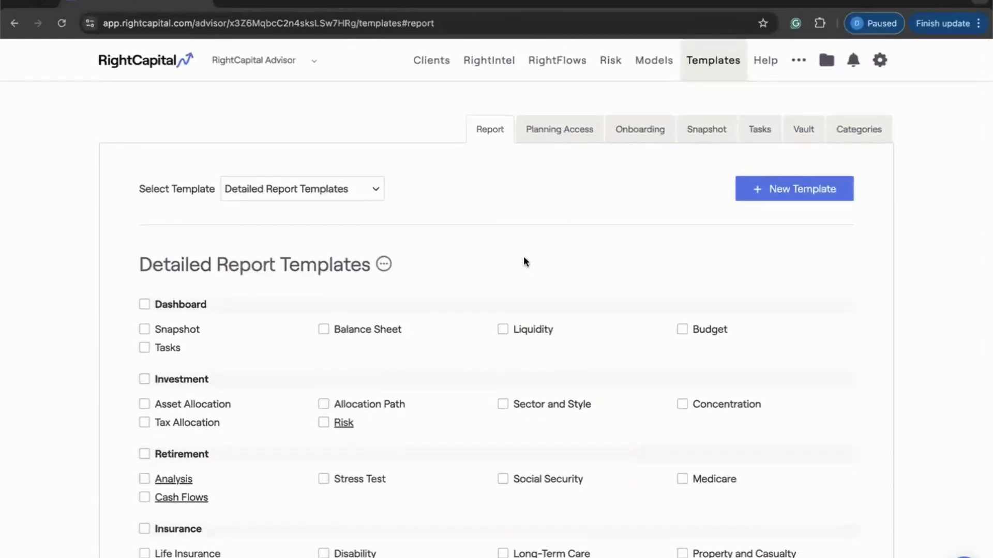
- Open the plan of the first client in the client list and apply the Basic Report Template to that client's report
left_click(429, 70)
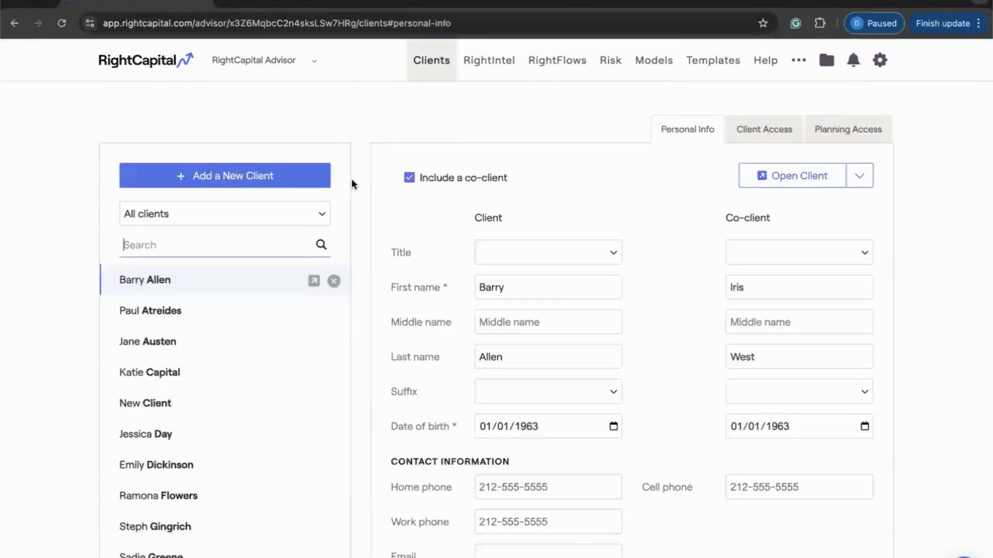
left_click(312, 279)
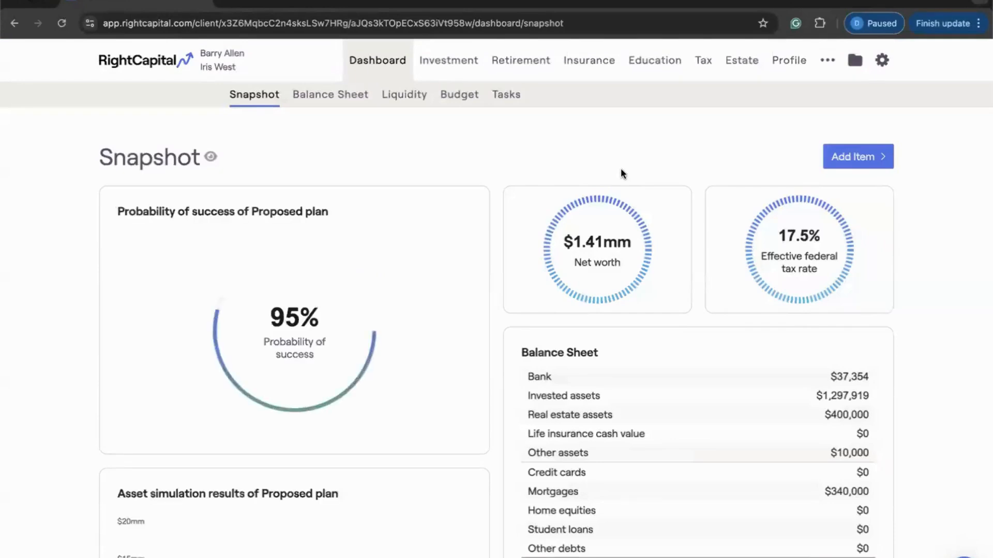
left_click(881, 60)
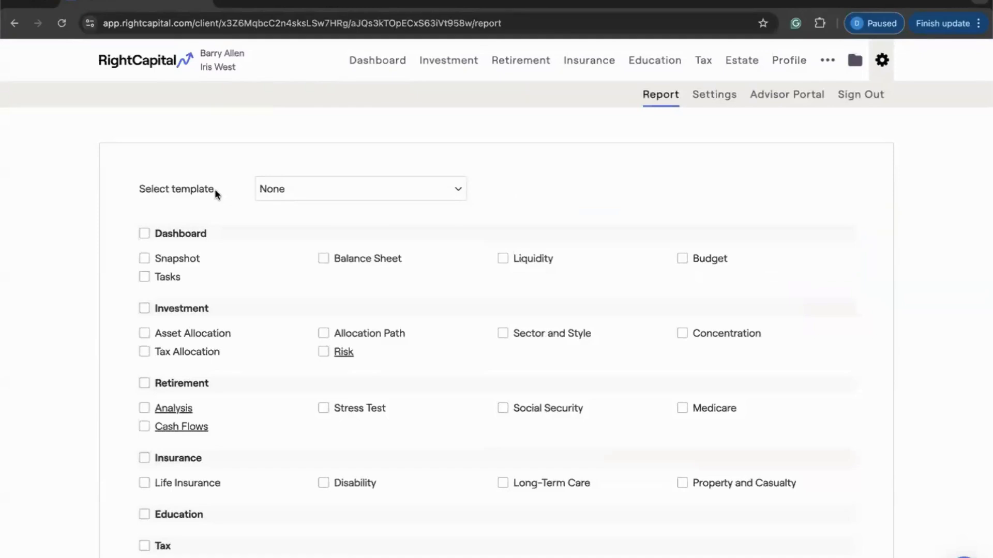
left_click(304, 189)
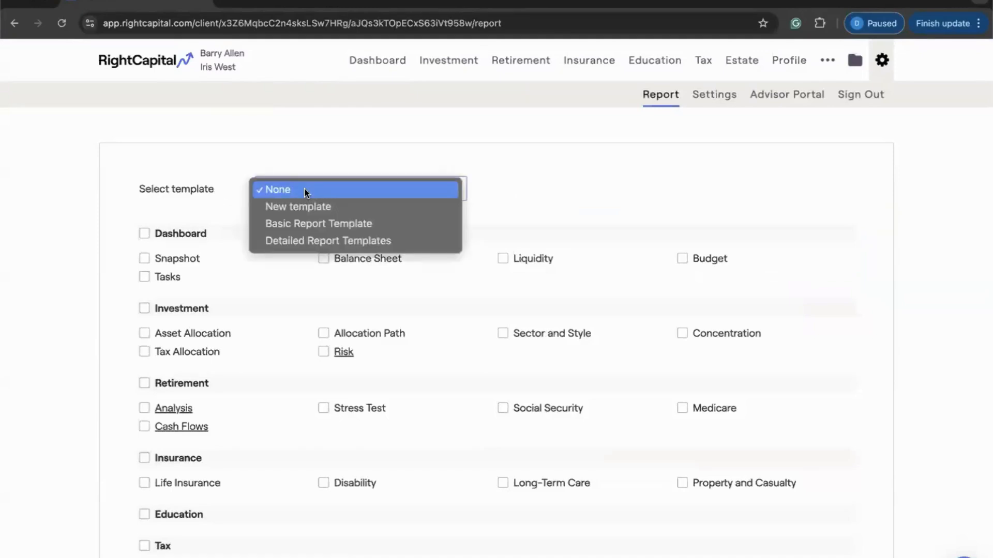
left_click(388, 224)
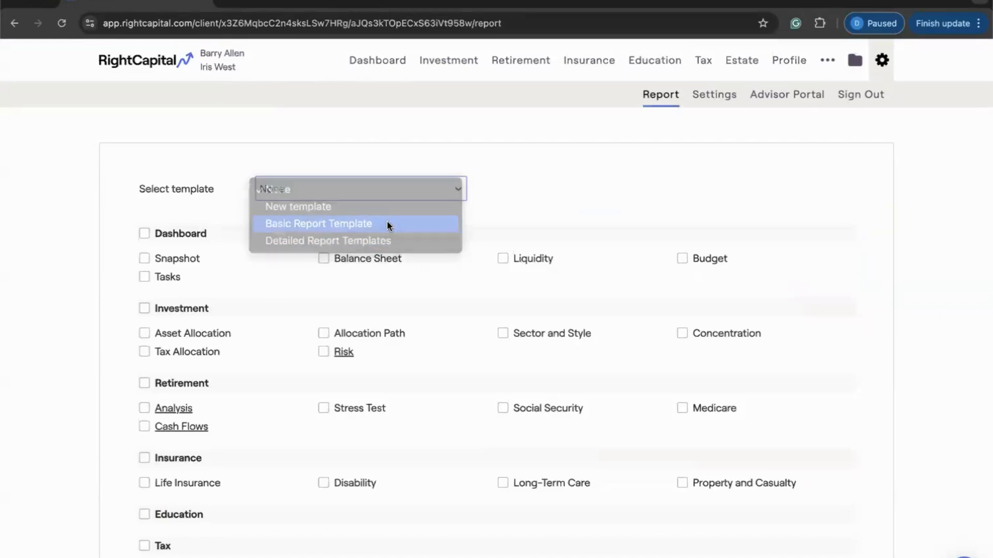
- Examine which report pages the applied template selects and the options for downloading them or saving a new template
scroll(249, 234, "down", 1)
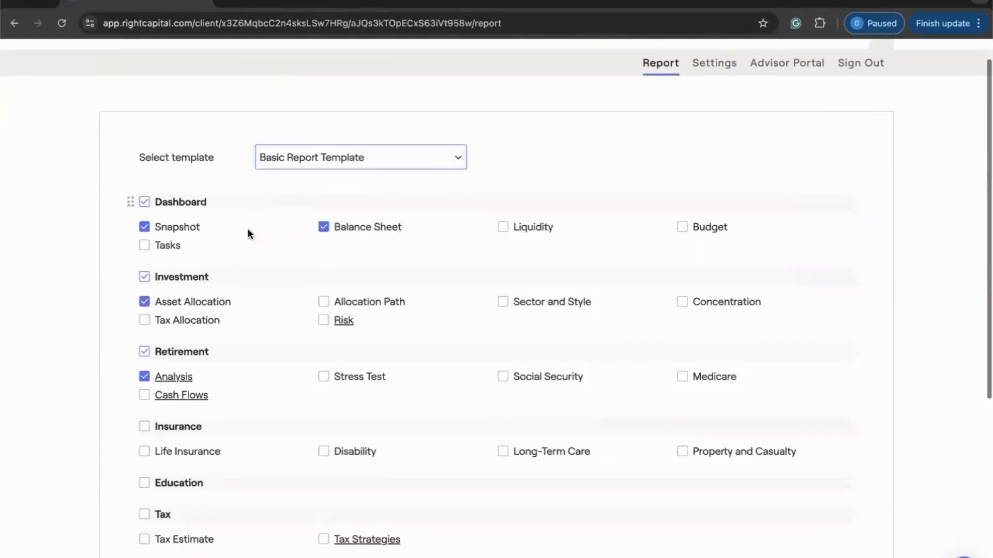
scroll(241, 296, "down", 1)
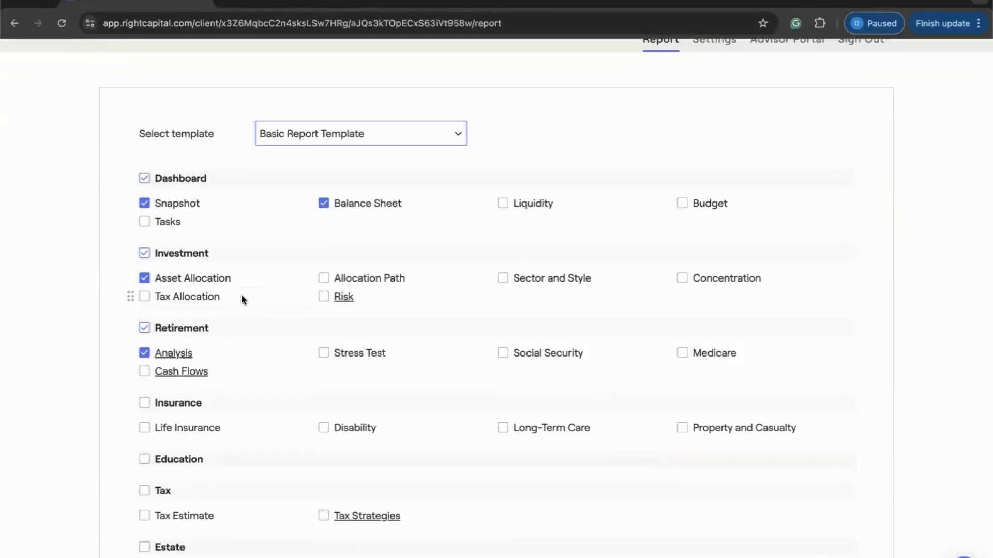
scroll(241, 294, "down", 10)
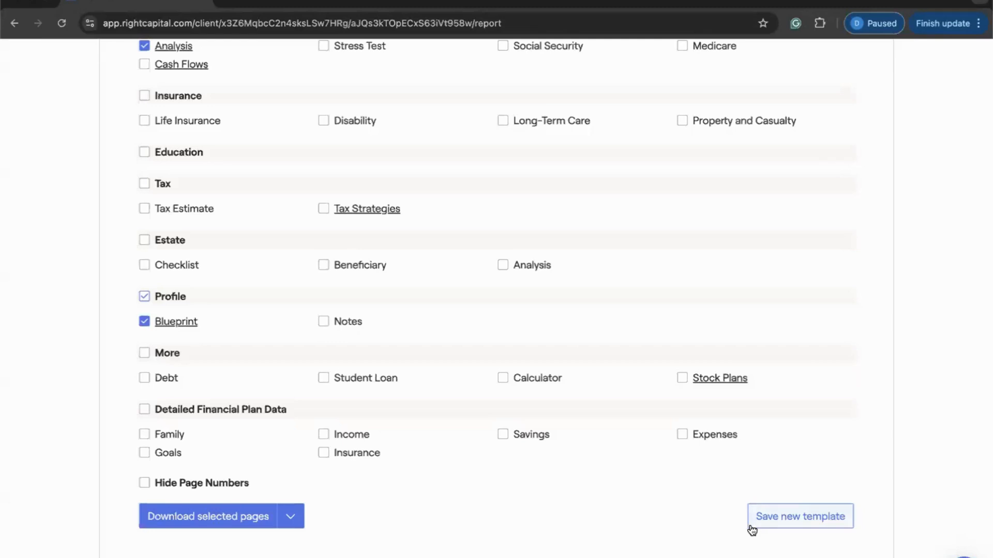
scroll(681, 454, "up", 1)
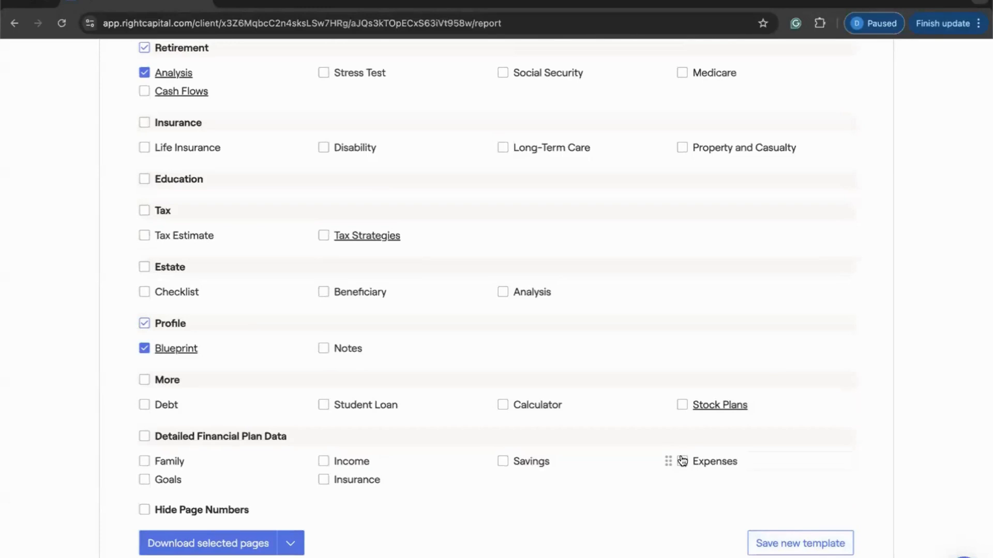
scroll(682, 460, "up", 4)
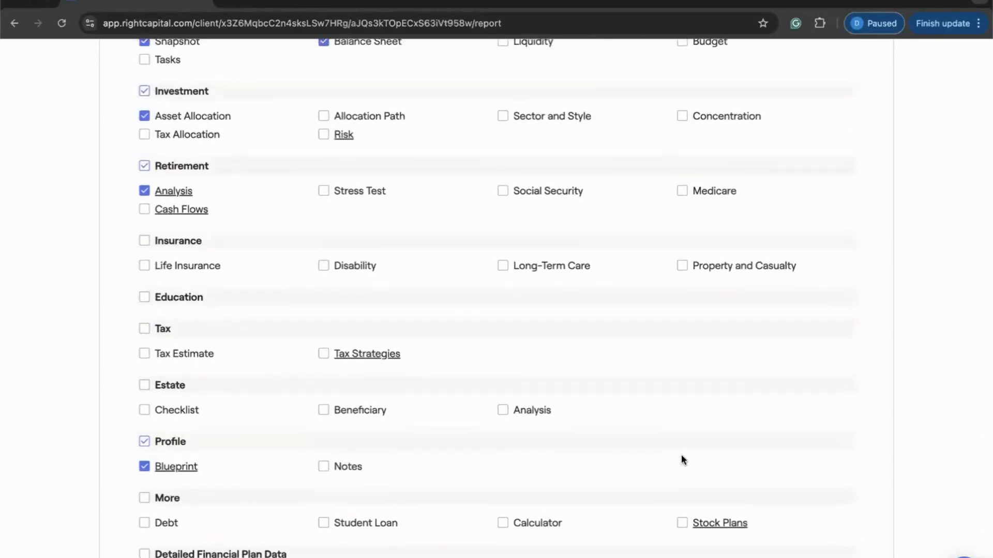
scroll(681, 459, "up", 8)
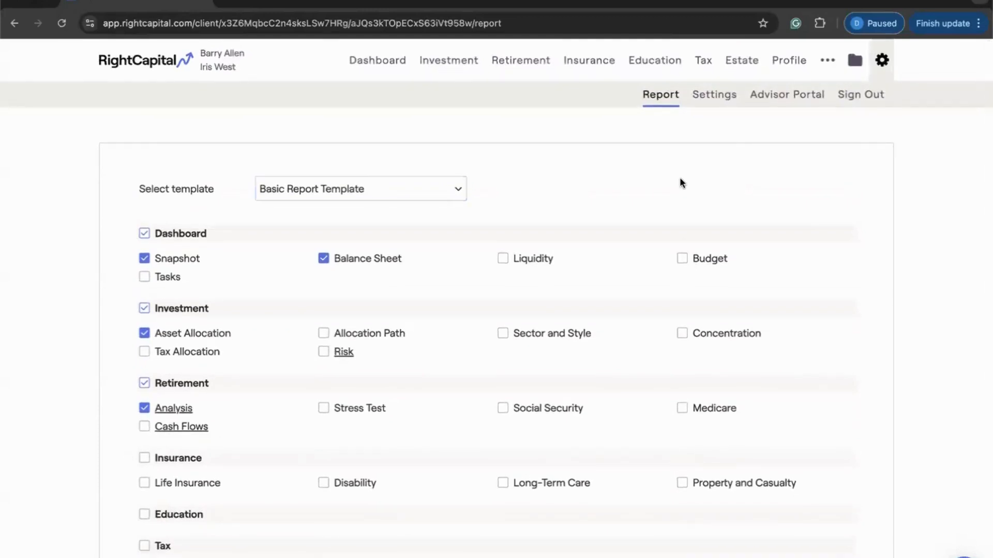
scroll(625, 188, "down", 7)
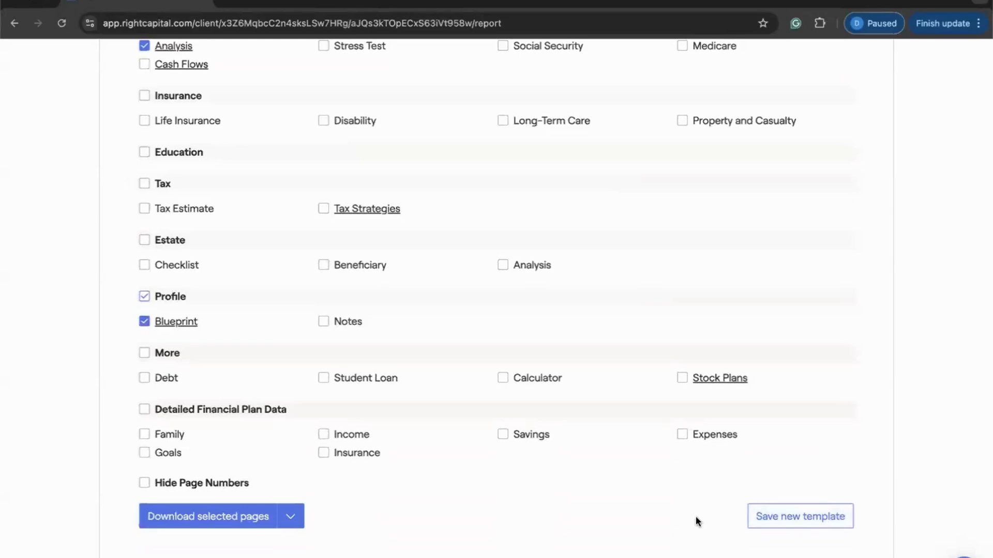
scroll(695, 521, "up", 7)
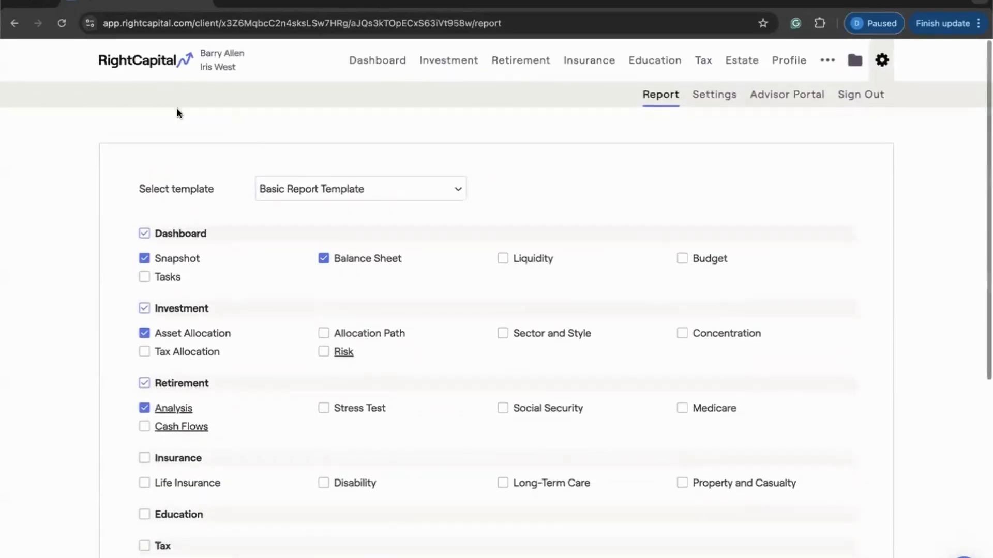
- Reset the report template to None and select the Snapshot, Balance Sheet, Asset Allocation and retirement Analysis pages
left_click(274, 188)
left_click(274, 155)
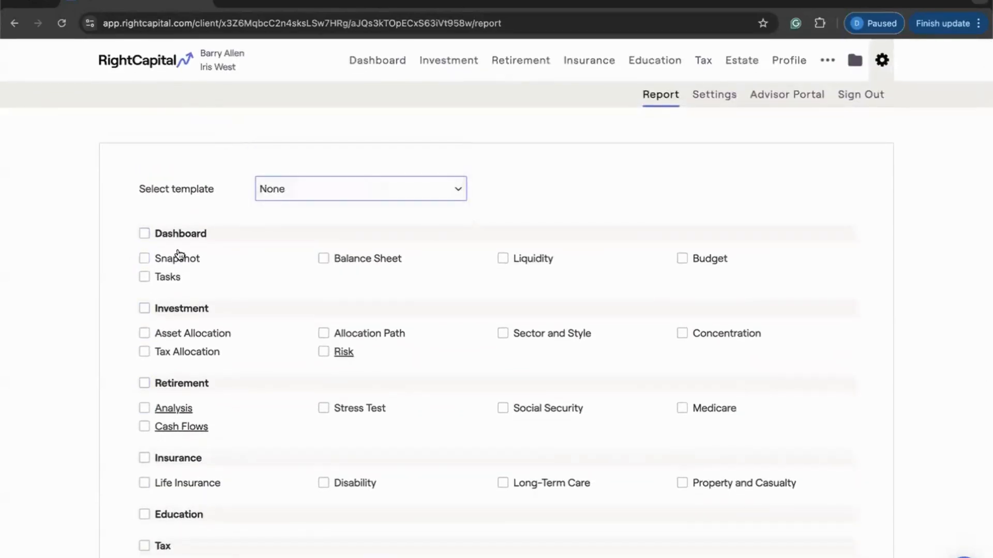
left_click(144, 259)
left_click(323, 258)
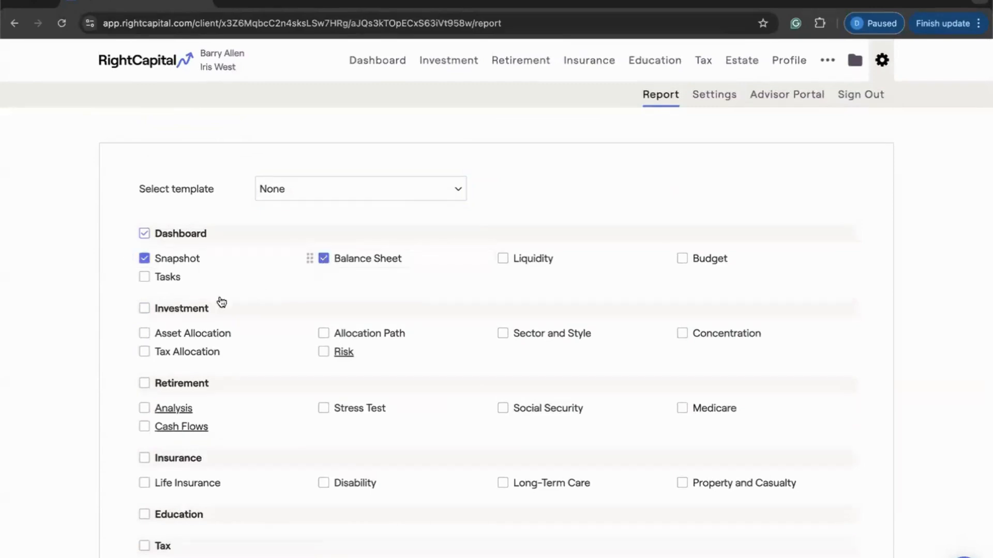
left_click(145, 333)
left_click(145, 408)
- Save the selected report pages as a new template named "New Template"
scroll(313, 394, "down", 1)
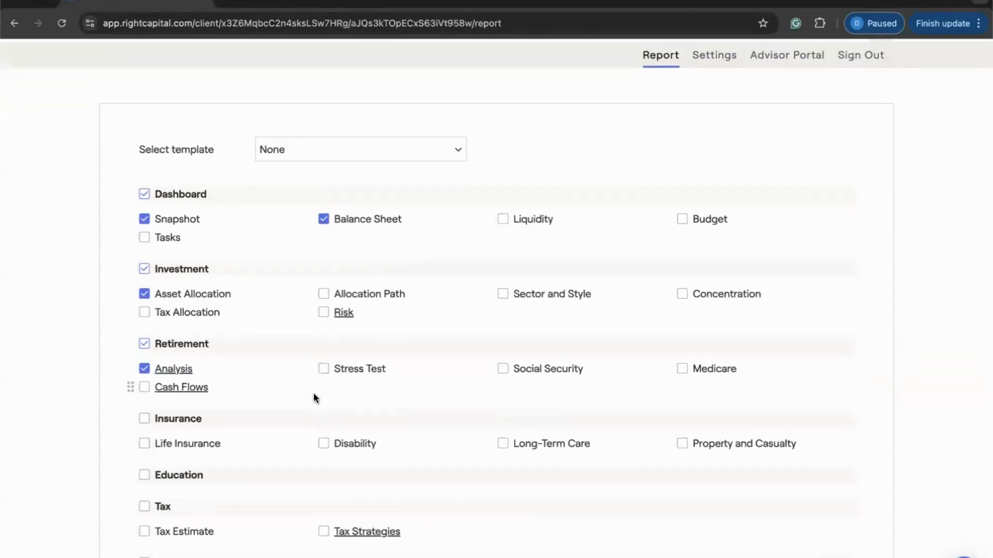
scroll(314, 397, "down", 6)
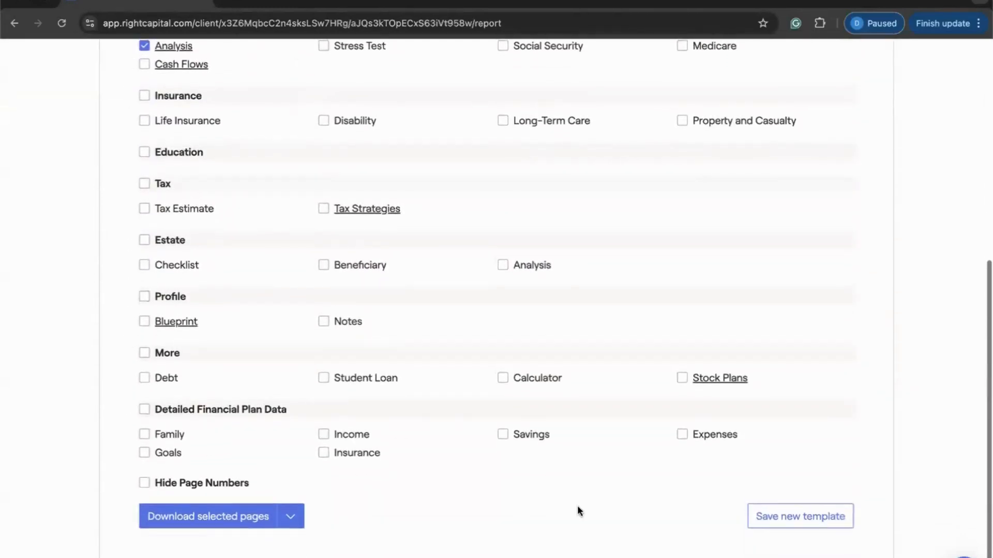
left_click(781, 515)
left_click_drag(472, 318, 361, 316)
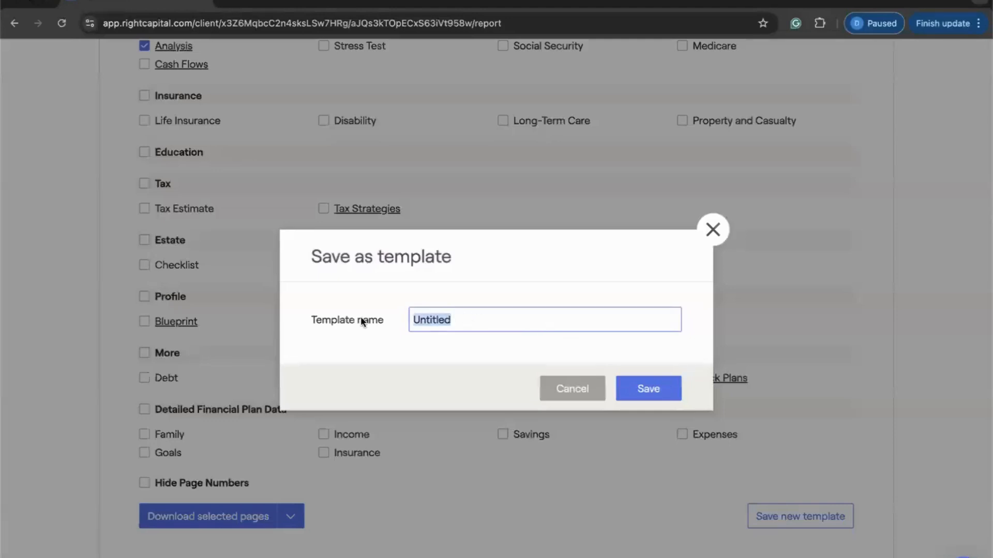
type("New Template")
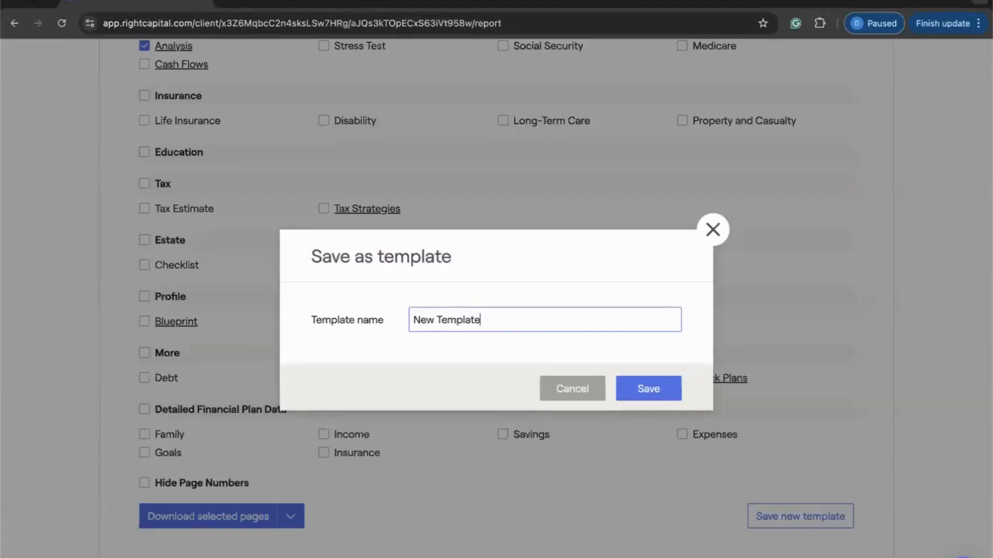
left_click(632, 392)
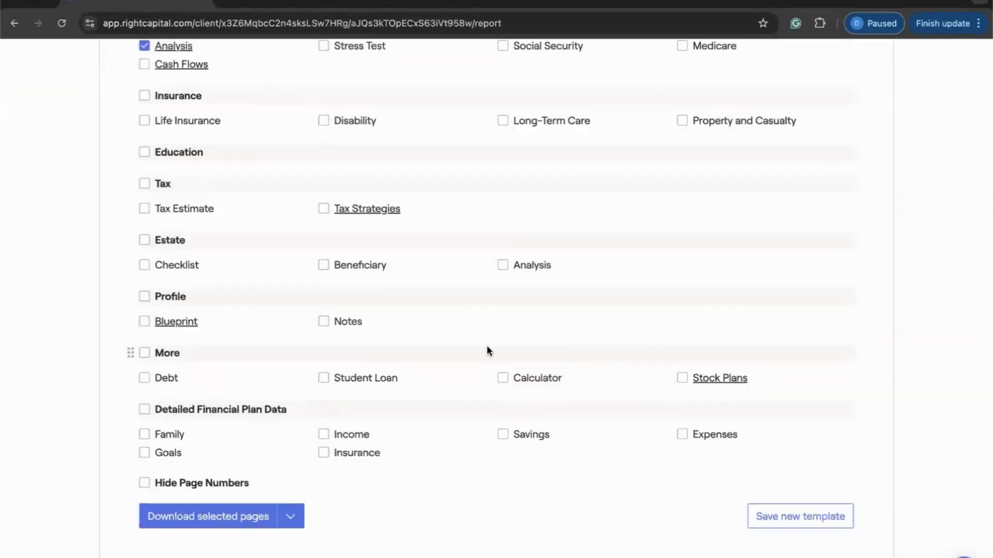
- Check the client report's list of available templates for the newly saved one, leaving the selection at None
scroll(486, 347, "up", 5)
scroll(487, 347, "up", 3)
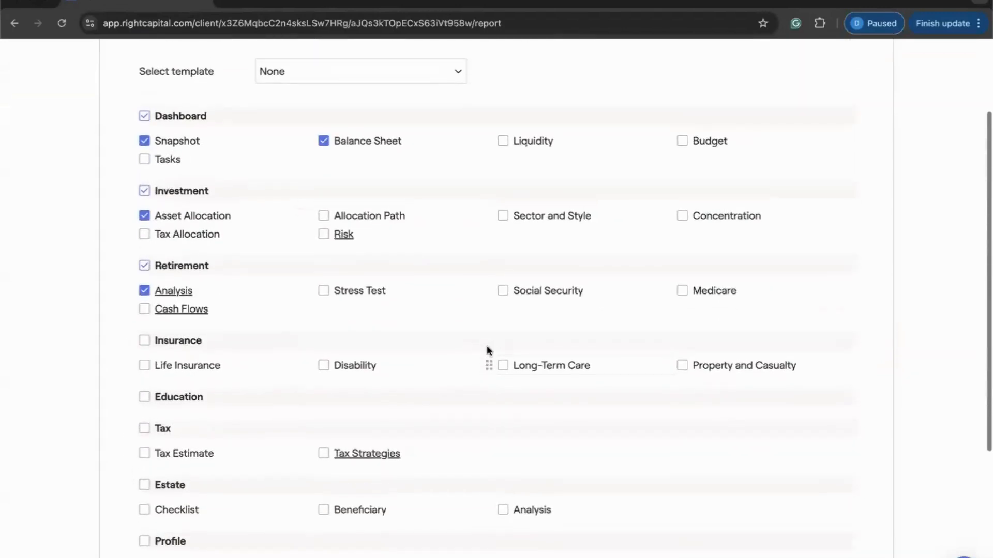
left_click(408, 191)
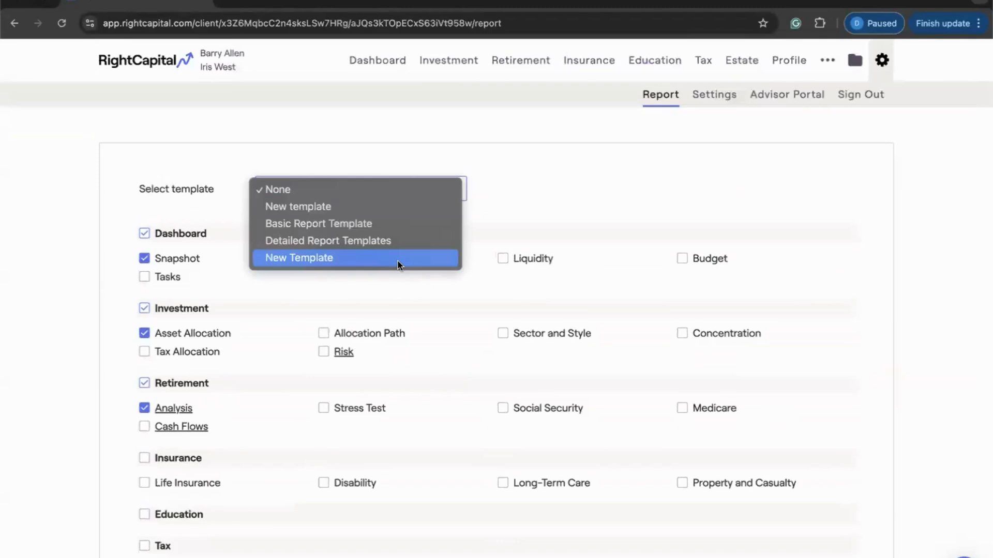
left_click(523, 189)
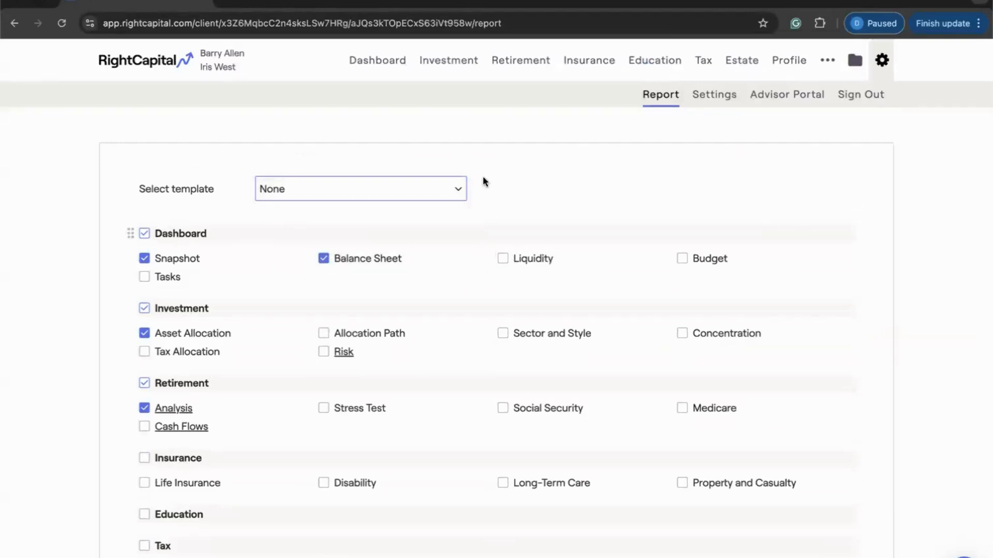
- Return to the advisor portal and examine the navigation menu modules in the RC Default planning access template
left_click(143, 64)
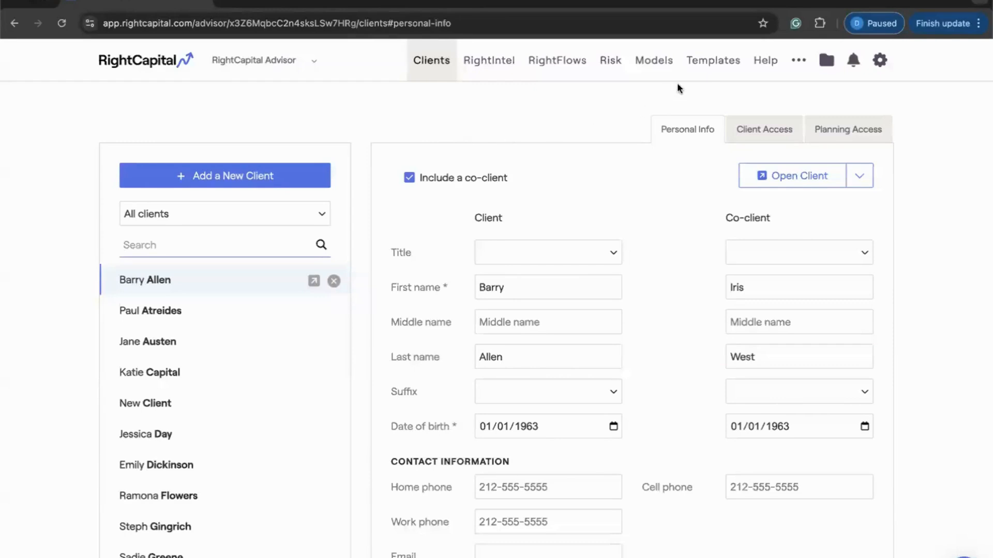
left_click(700, 73)
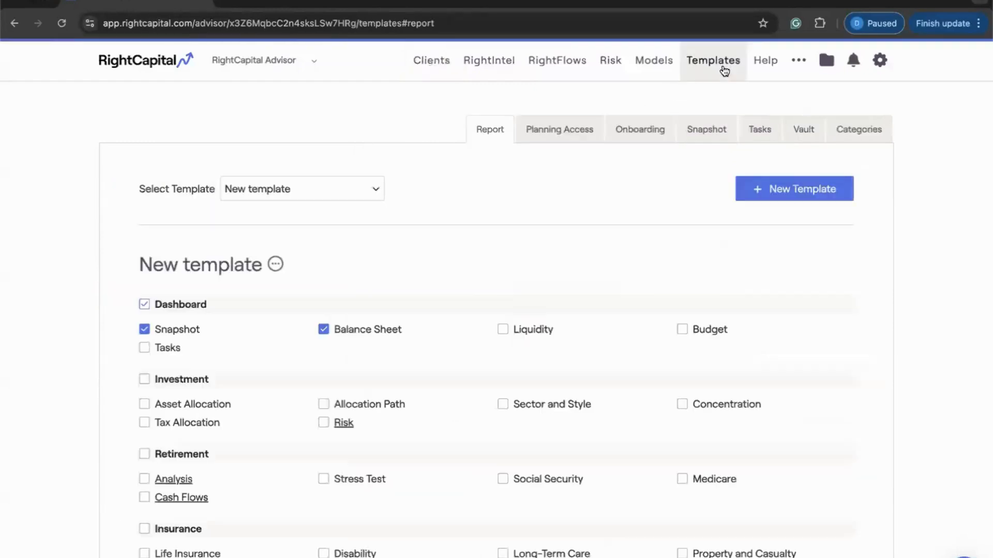
left_click(527, 138)
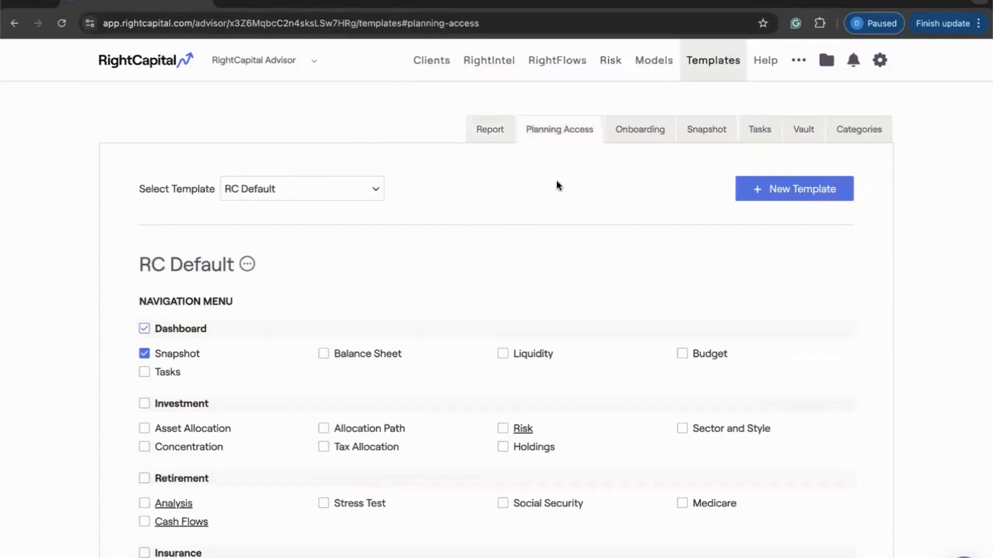
scroll(556, 219, "down", 1)
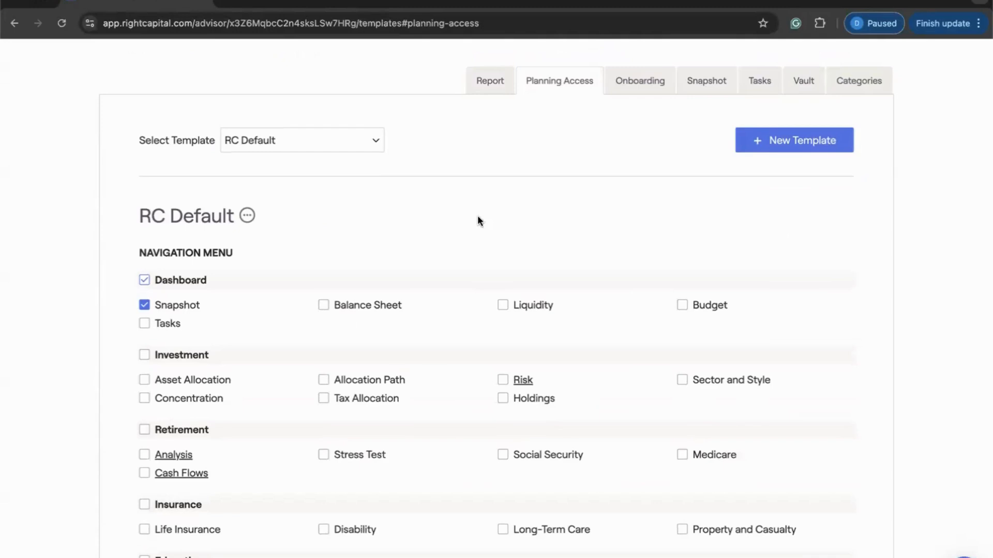
scroll(477, 220, "down", 4)
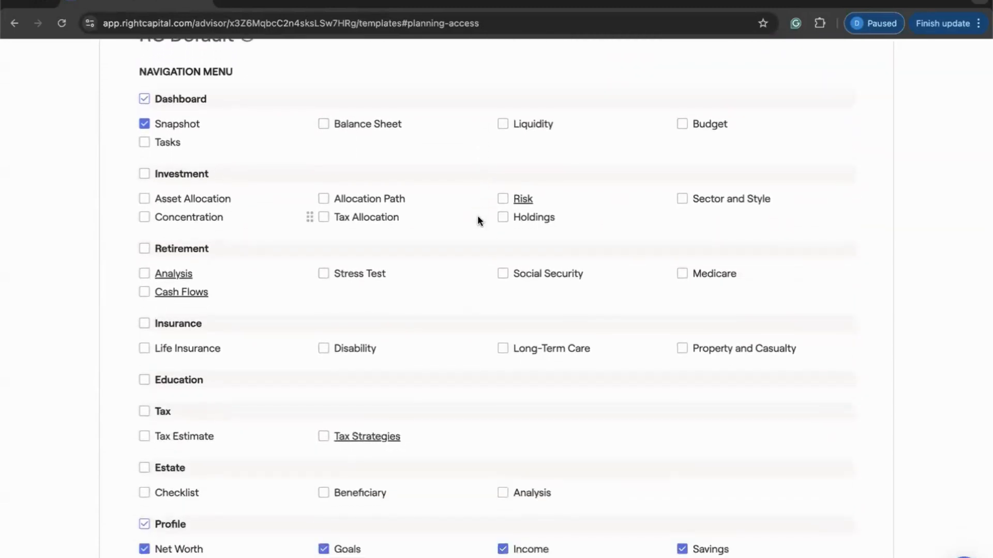
scroll(477, 218, "down", 2)
scroll(477, 218, "up", 3)
scroll(477, 220, "up", 4)
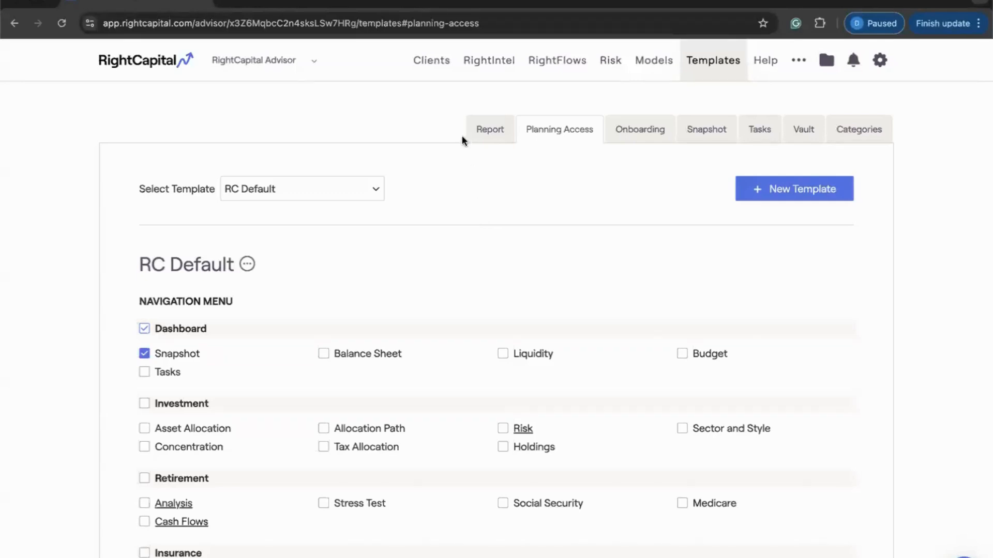
- Open the first client's planning access settings and enable Balance Sheet instead of Snapshot under Dashboard
left_click(435, 77)
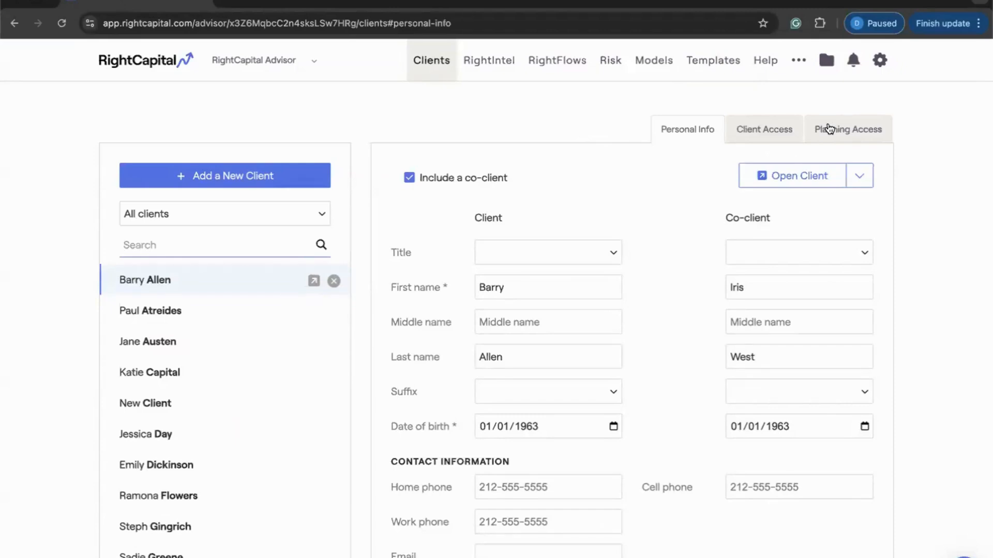
left_click(829, 128)
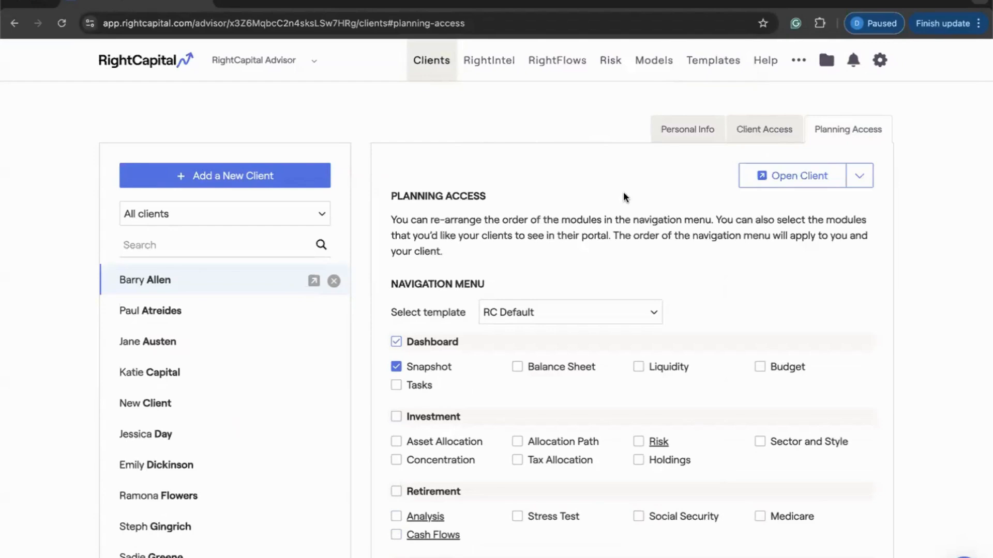
scroll(623, 194, "down", 2)
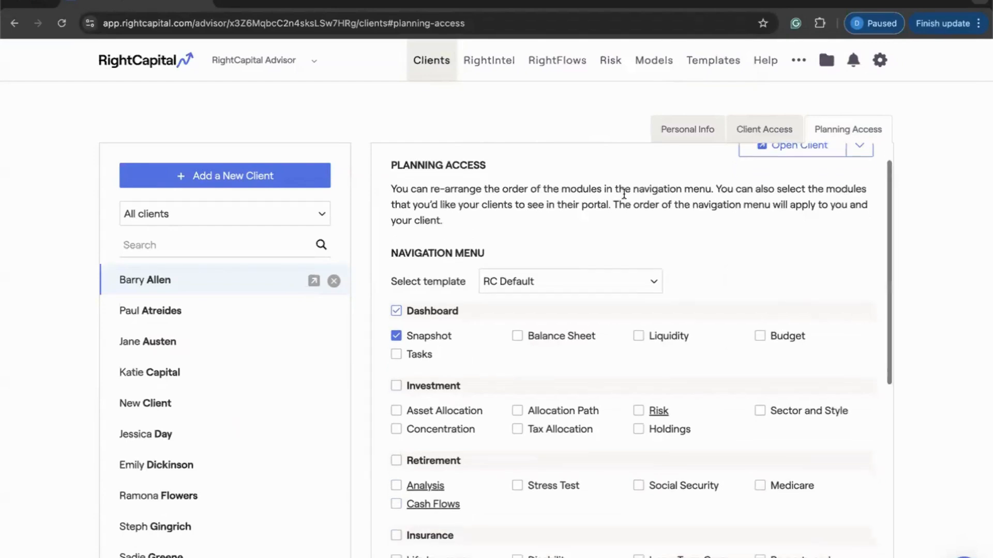
scroll(610, 195, "down", 1)
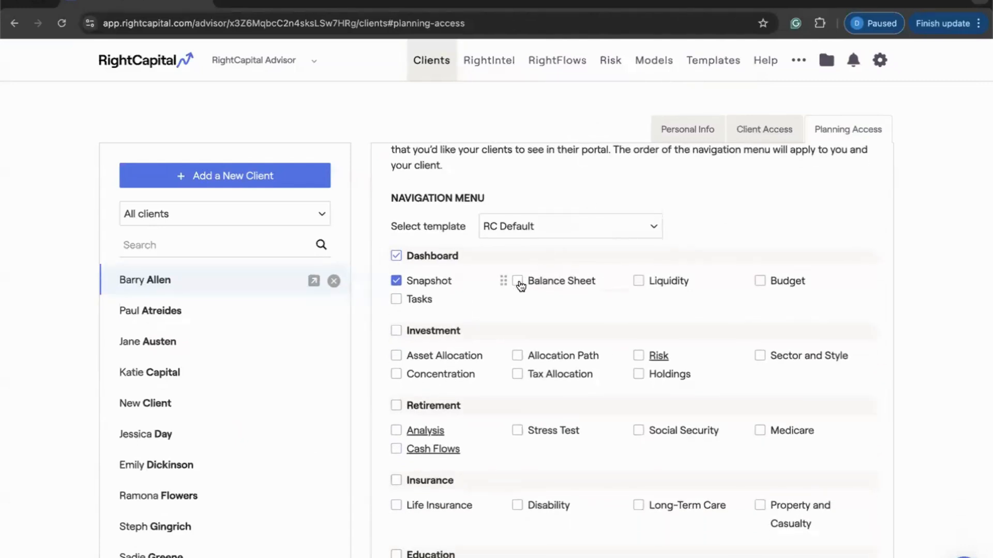
left_click(518, 281)
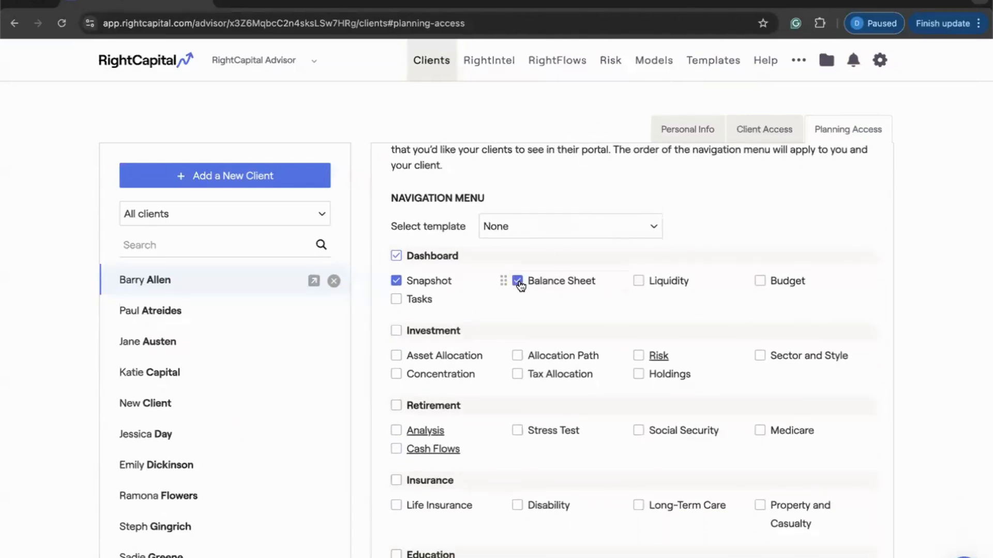
left_click(408, 284)
- Enable Asset Allocation and Tax Allocation under Investment and Analysis under Retirement in the client's planning access
scroll(465, 296, "down", 2)
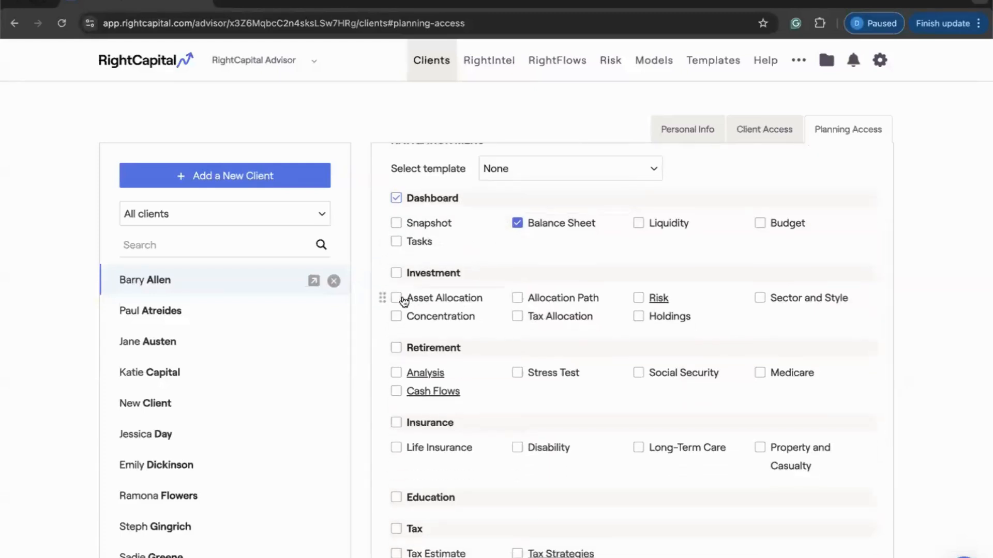
left_click(465, 299)
scroll(460, 297, "down", 1)
left_click(519, 297)
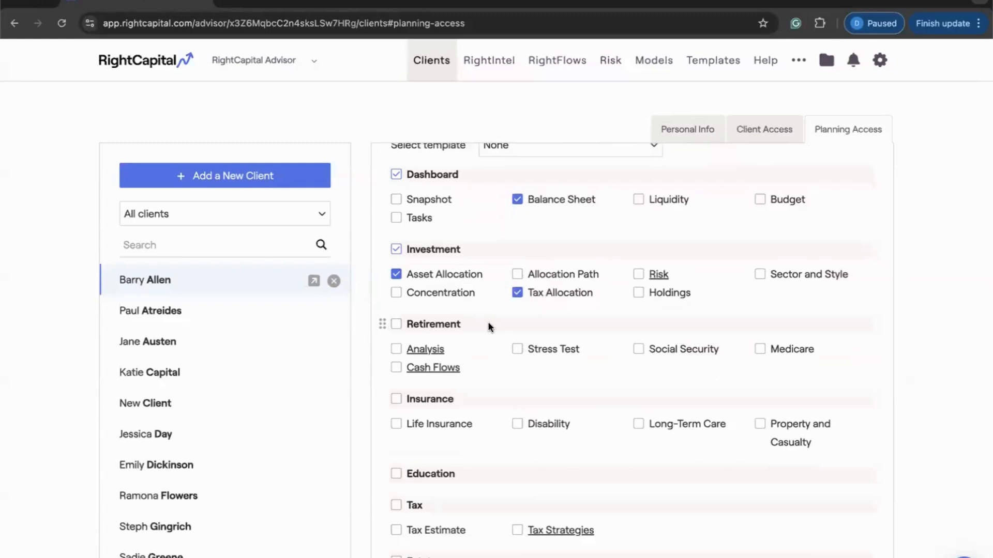
scroll(490, 327, "down", 1)
left_click(396, 323)
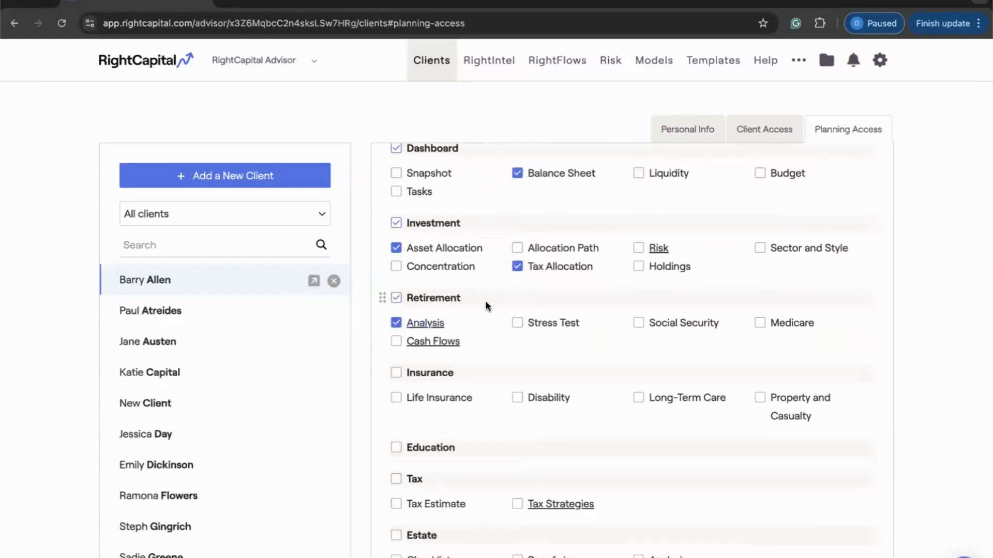
- Check the remaining modules down to Vault and save the client's planning access settings
scroll(486, 303, "down", 1)
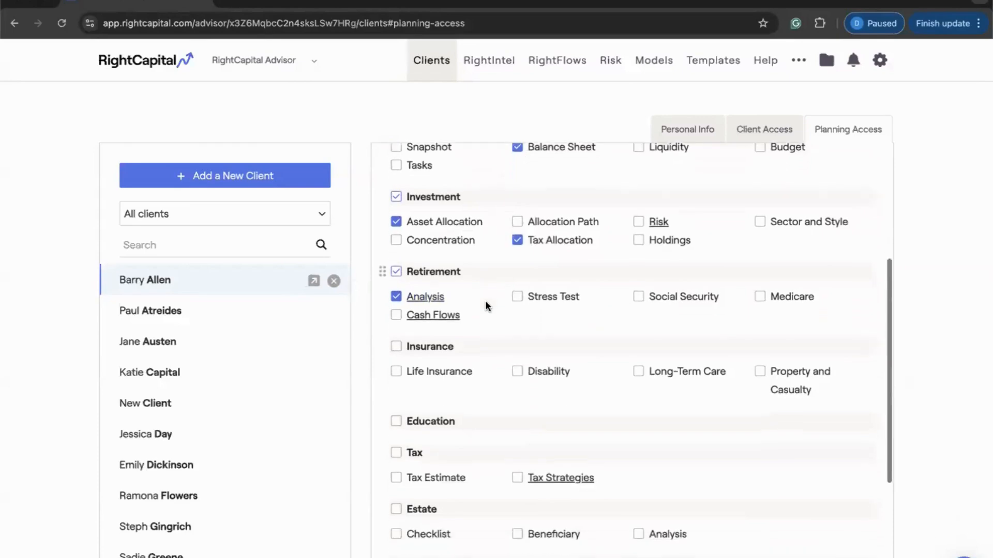
scroll(486, 303, "down", 1)
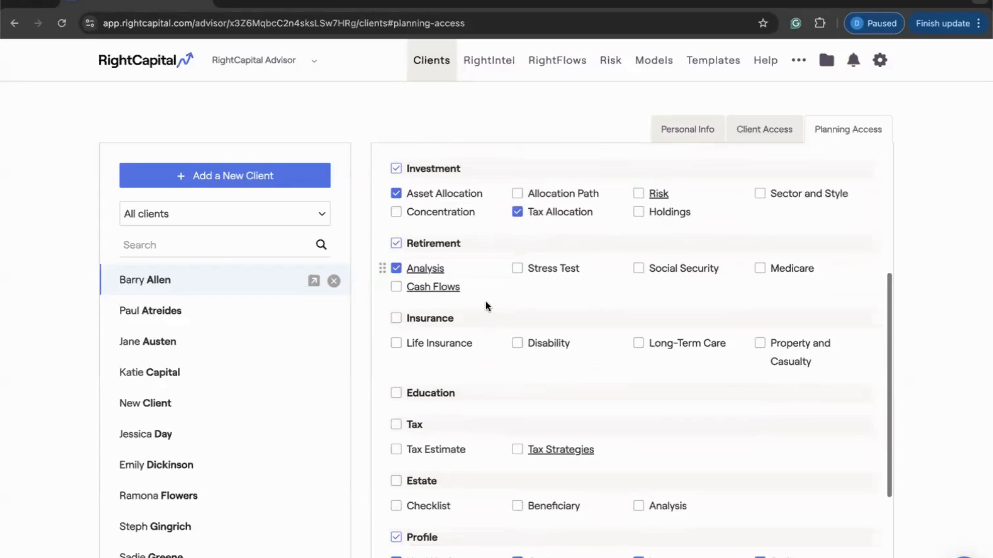
scroll(486, 305, "down", 4)
scroll(486, 305, "down", 2)
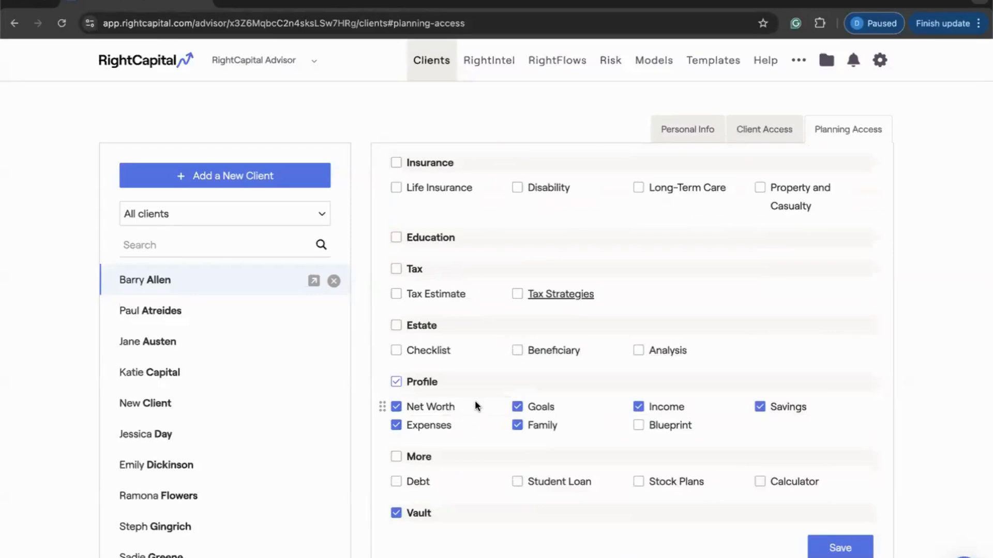
left_click(396, 513)
left_click(814, 546)
- Open the client in Client Access Mode and view the Investment and Retirement sections the client can access
scroll(732, 435, "up", 8)
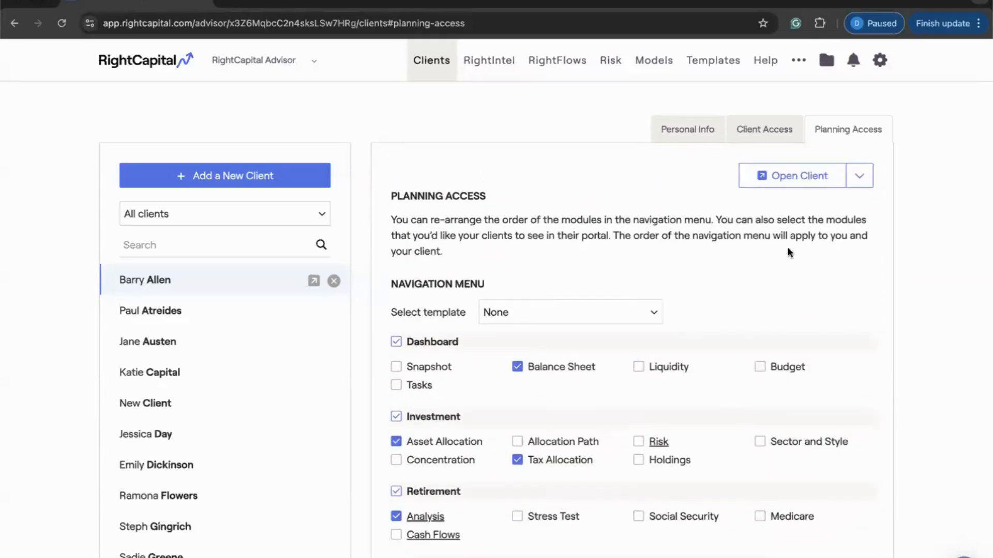
left_click(858, 180)
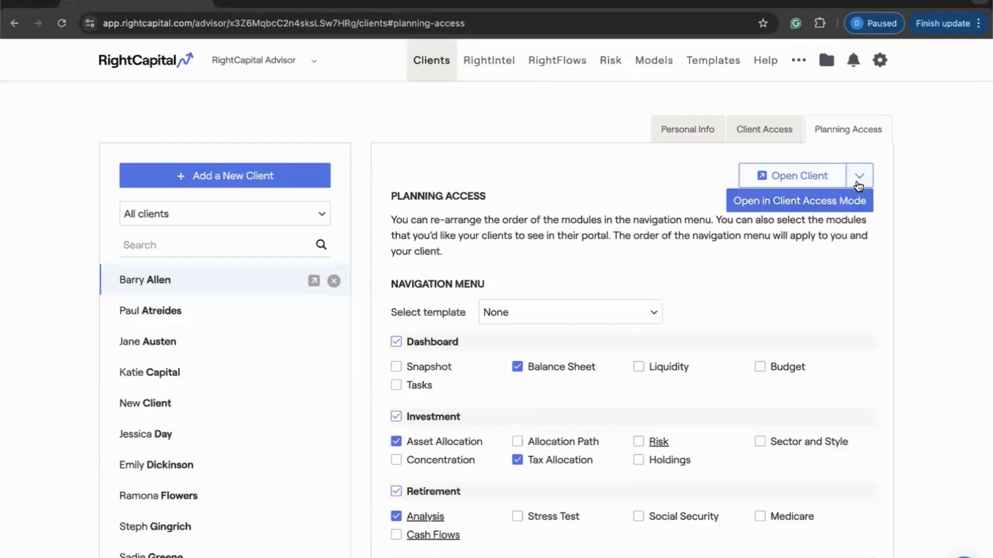
left_click(835, 205)
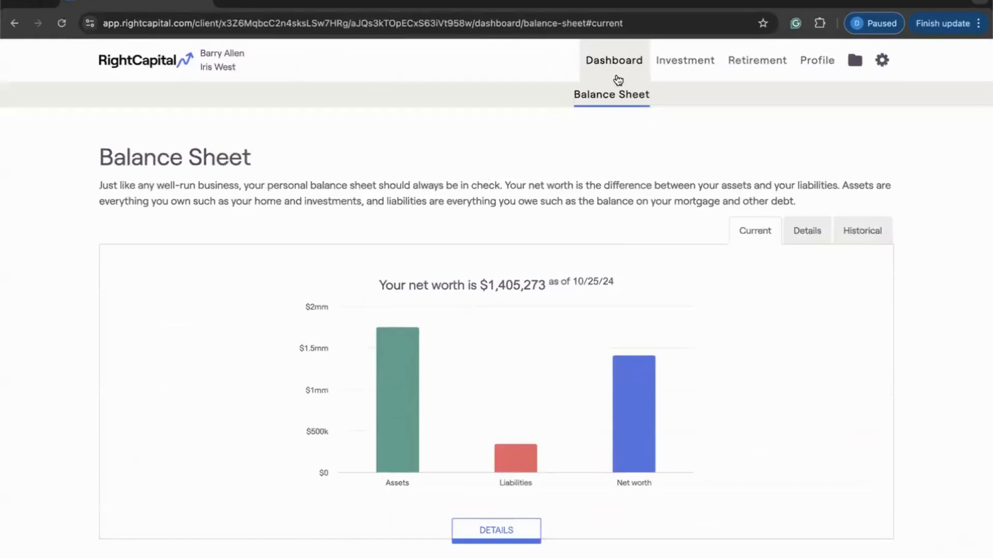
left_click(668, 68)
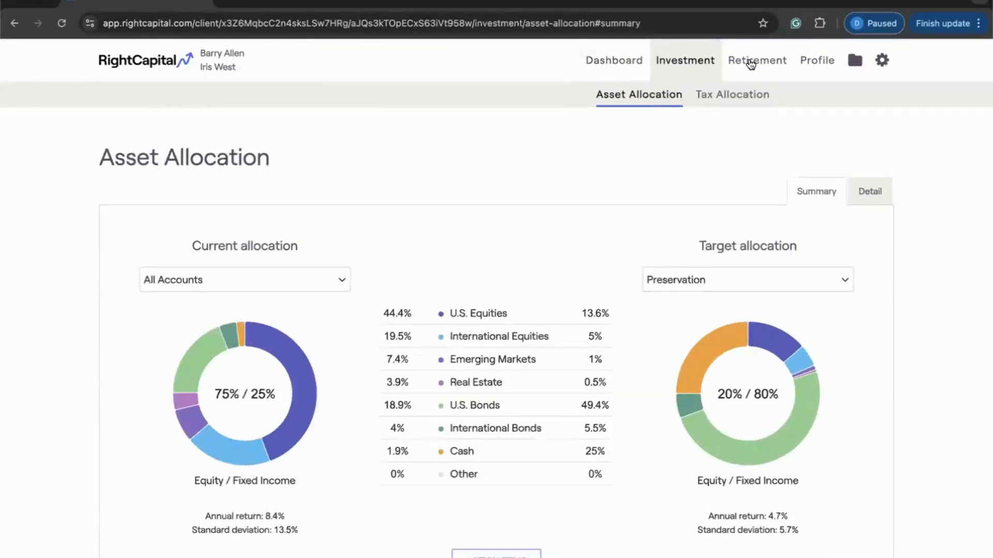
left_click(751, 64)
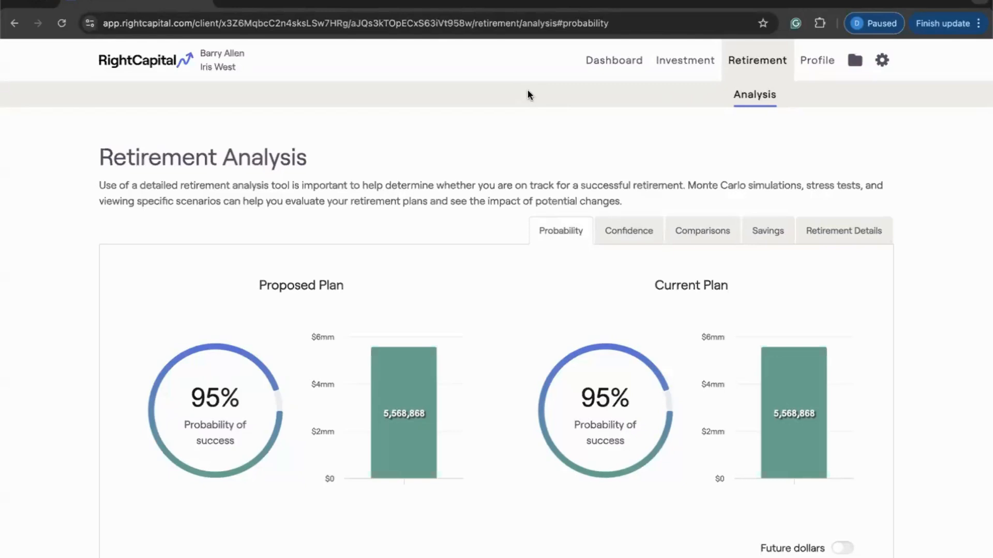
- View the client's Balance Sheet, Asset Allocation and Tax Allocation pages in the client access view
left_click(592, 72)
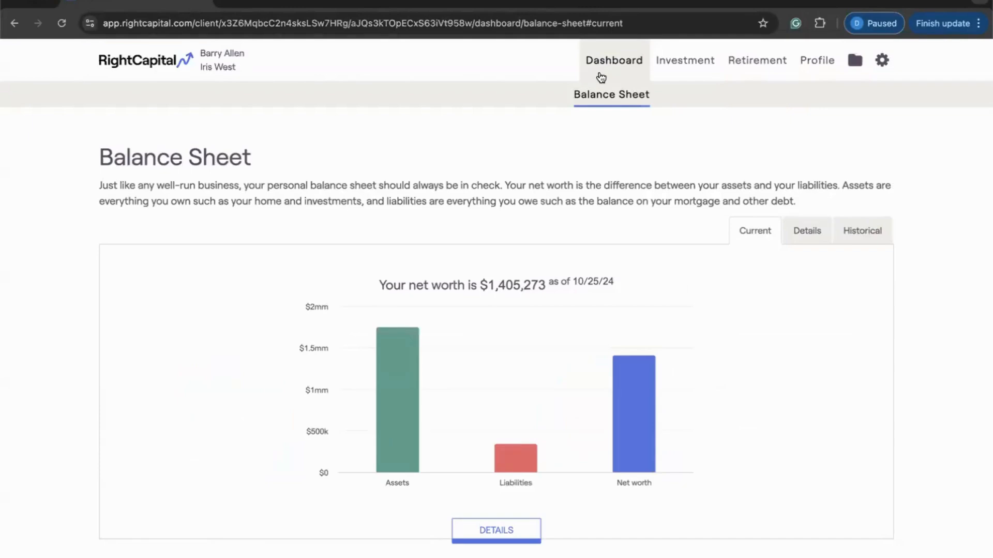
left_click(658, 76)
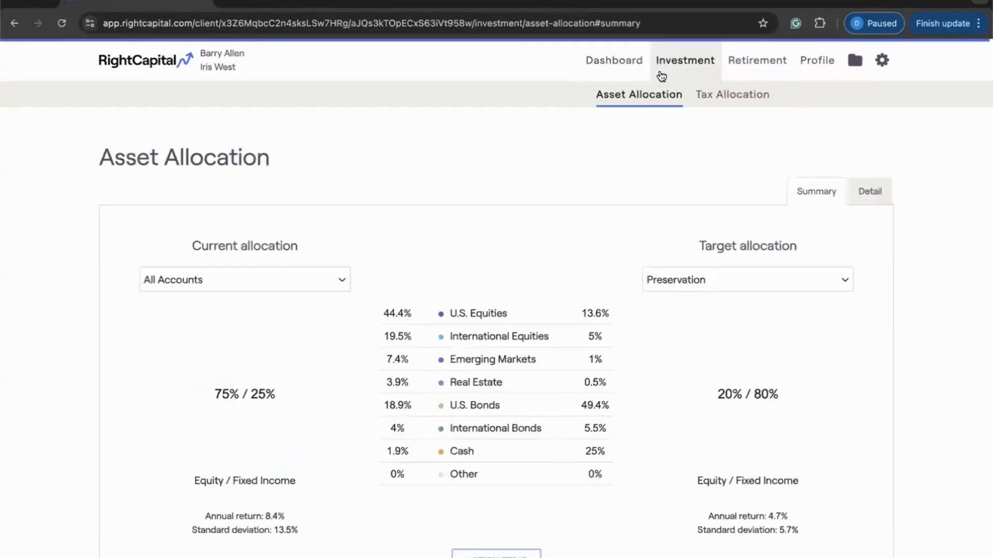
left_click(710, 99)
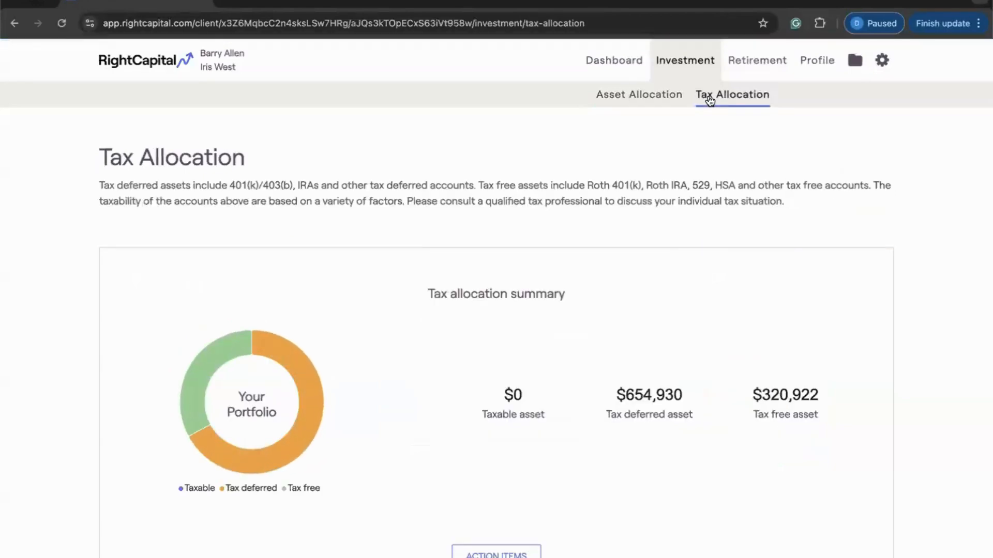
- Return to the advisor portal and open the planning access templates
left_click(162, 67)
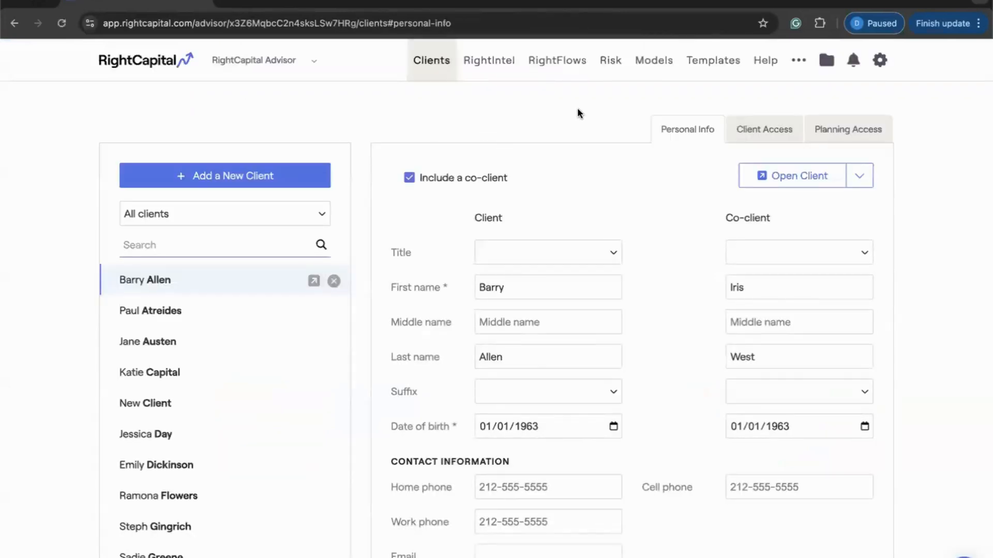
left_click(701, 68)
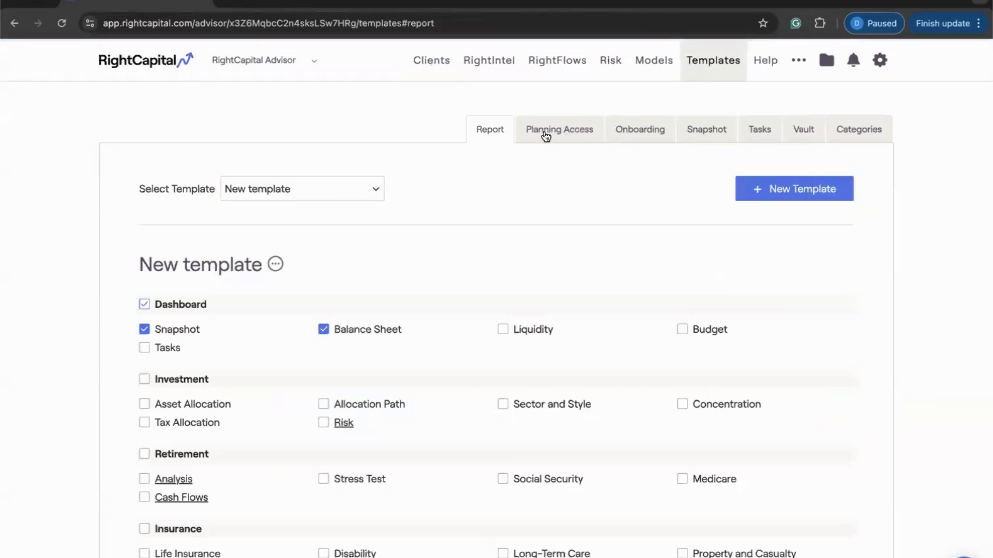
left_click(545, 136)
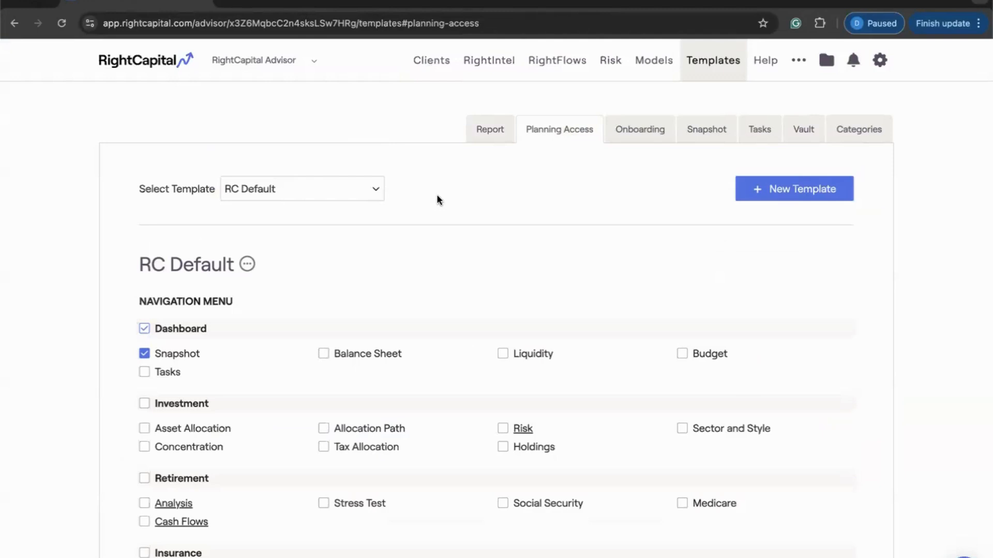
- Display the Full Access planning access template and review its enabled modules down to Vault
left_click(370, 186)
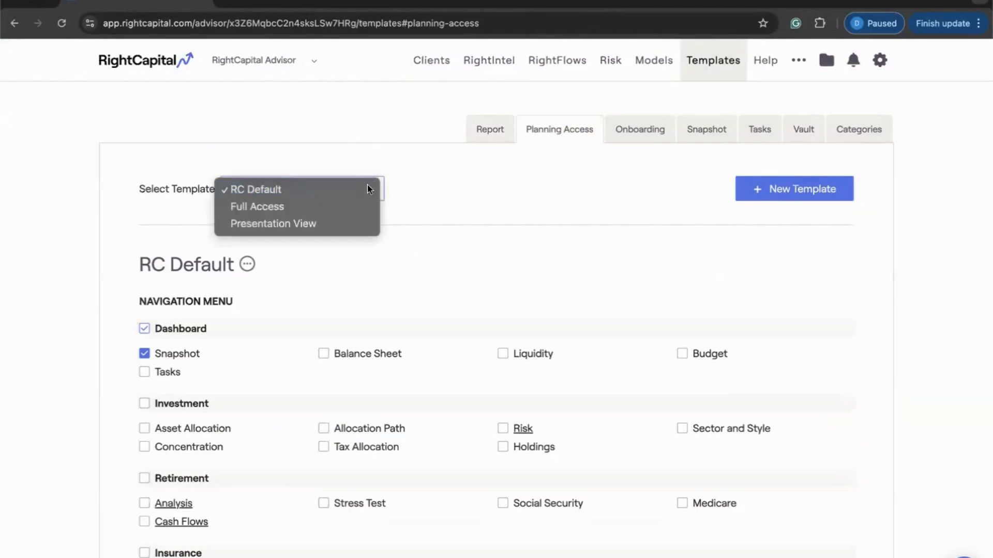
left_click(354, 207)
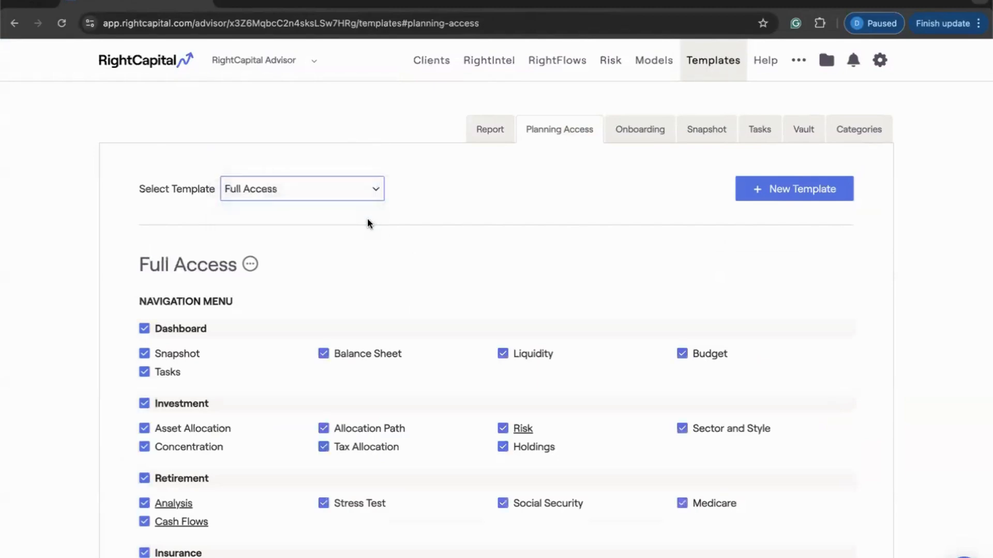
scroll(367, 224, "down", 10)
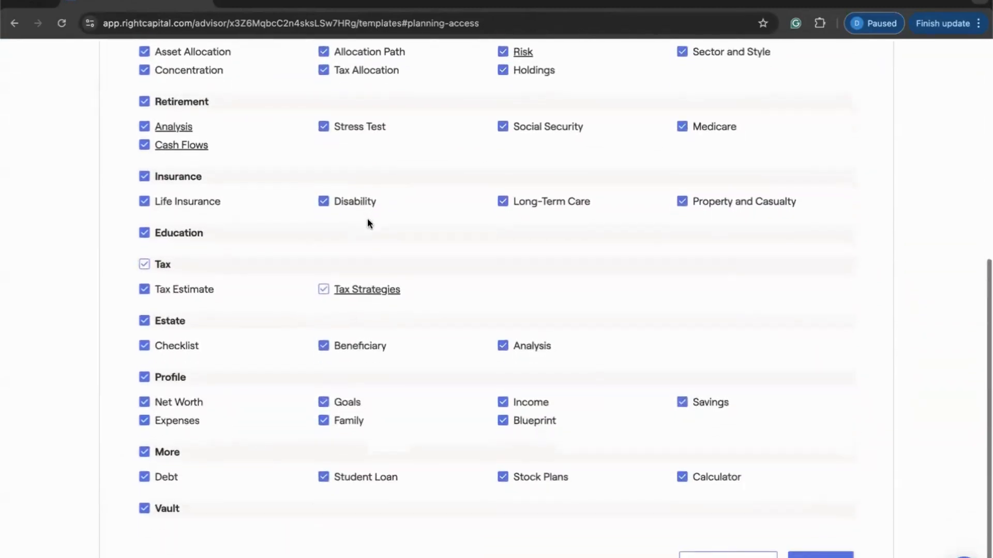
scroll(367, 223, "up", 10)
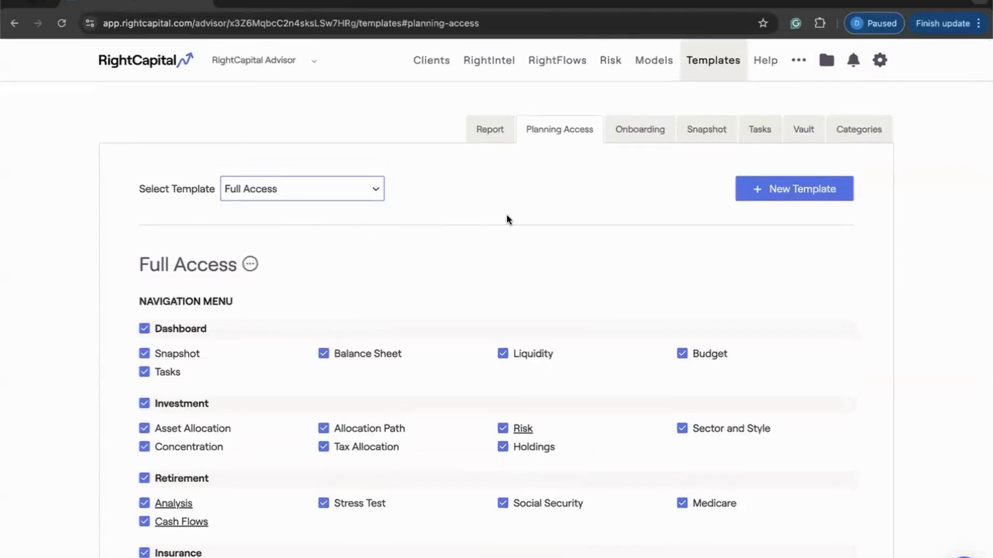
- Create a new planning access template and name it Tax Planning
left_click(748, 202)
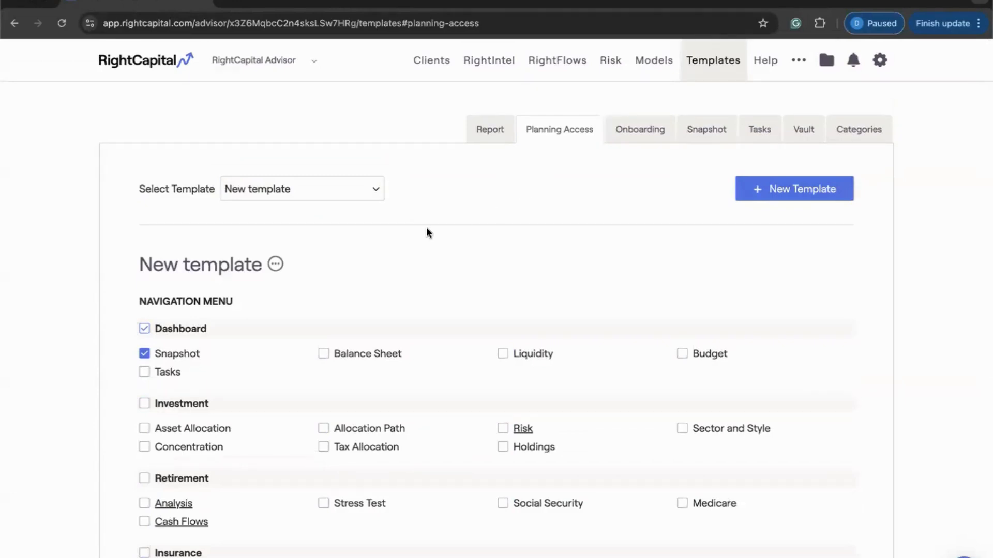
scroll(370, 282, "down", 2)
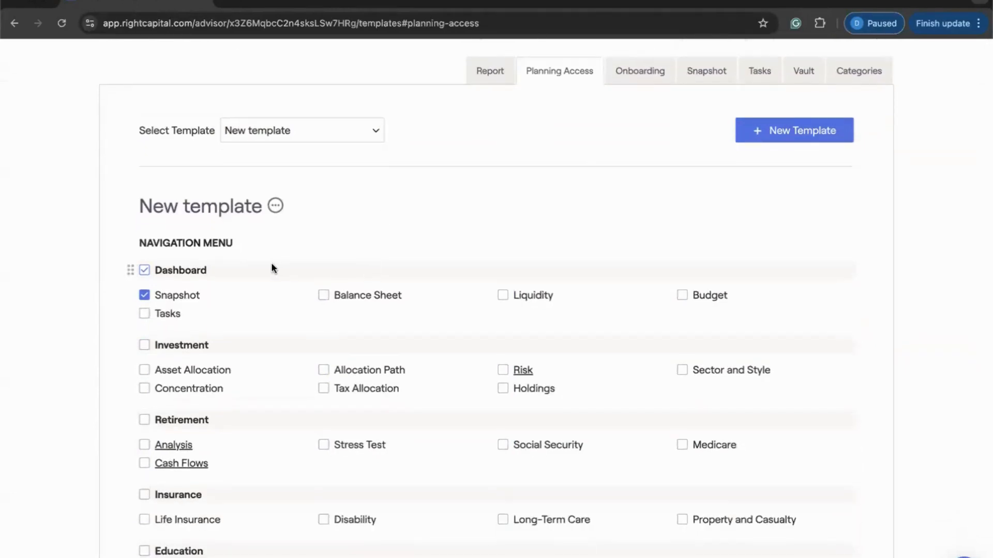
scroll(273, 268, "down", 2)
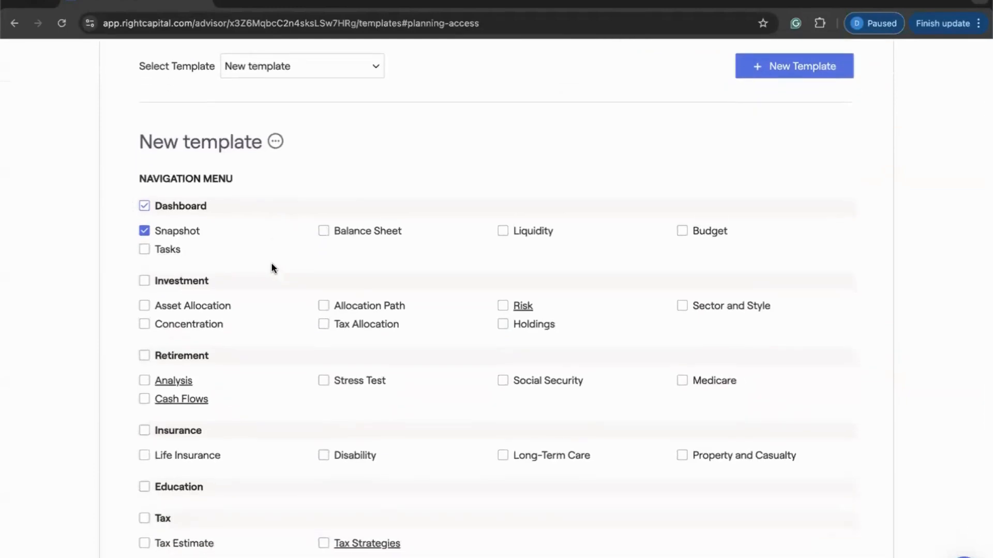
scroll(273, 267, "down", 1)
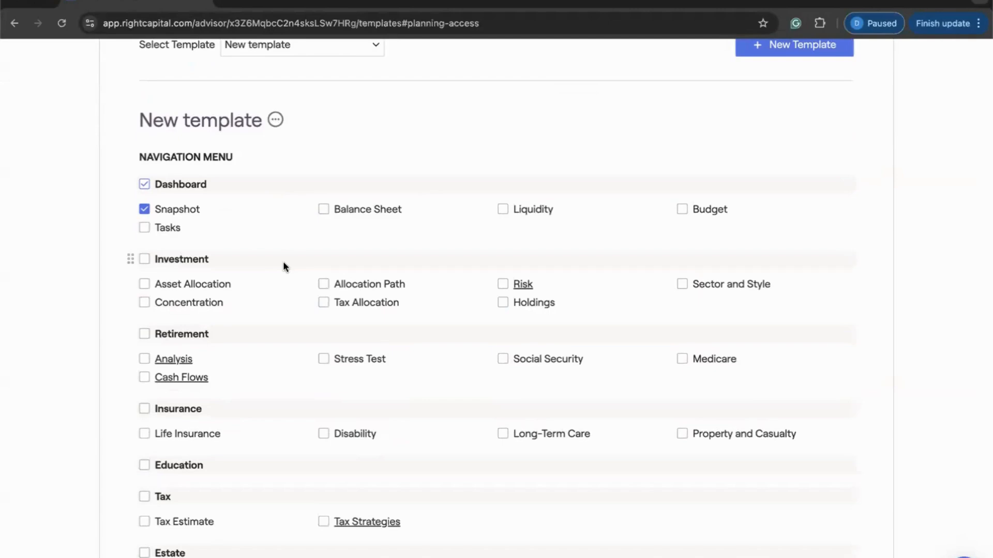
scroll(340, 157, "up", 1)
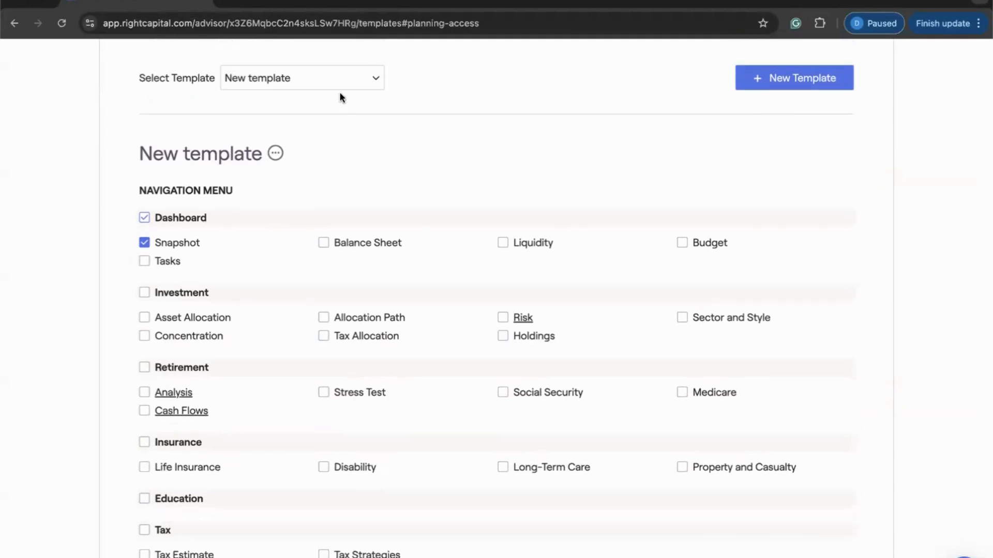
left_click(251, 151)
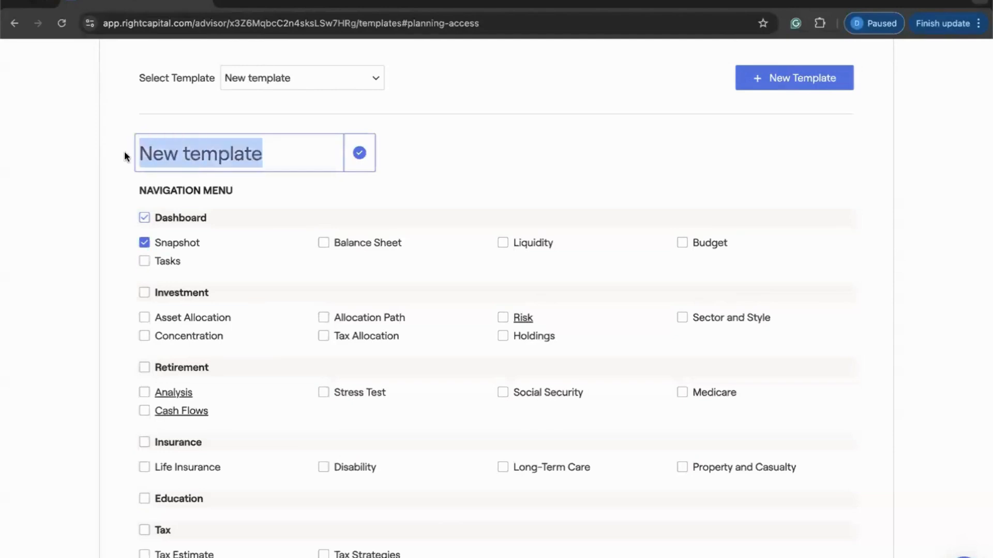
type("Tax Planning")
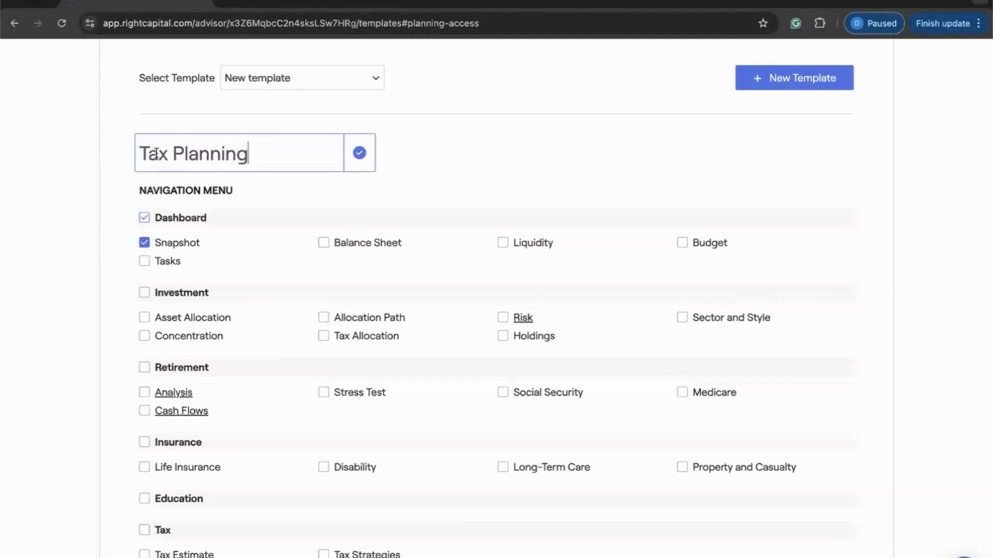
left_click(352, 153)
- Enable Tax Estimate and Tax Strategies under Tax in the Tax Planning template
scroll(325, 220, "down", 3)
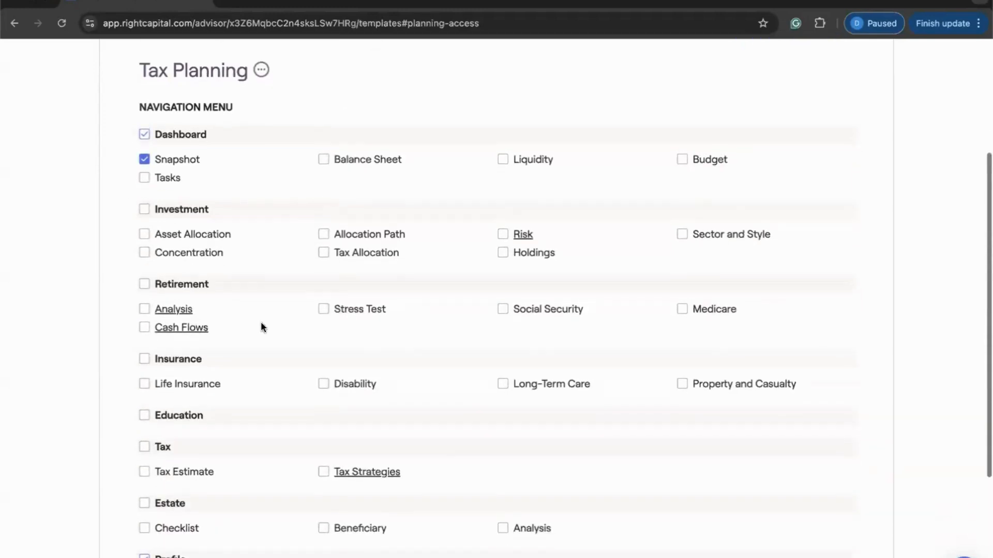
left_click(144, 472)
left_click(323, 472)
- Create another planning access template and name it Investment Planning
scroll(278, 326, "up", 2)
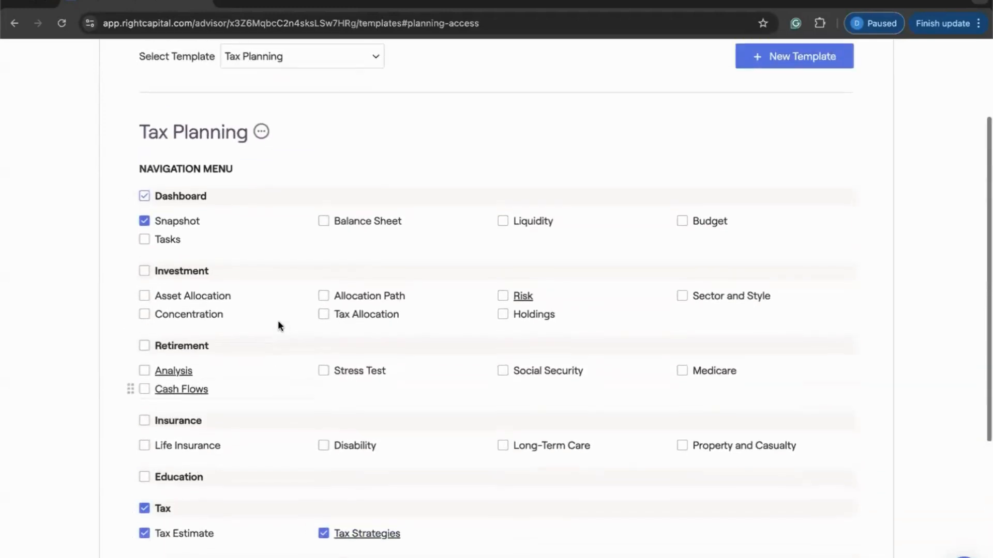
scroll(355, 300, "up", 1)
left_click(794, 70)
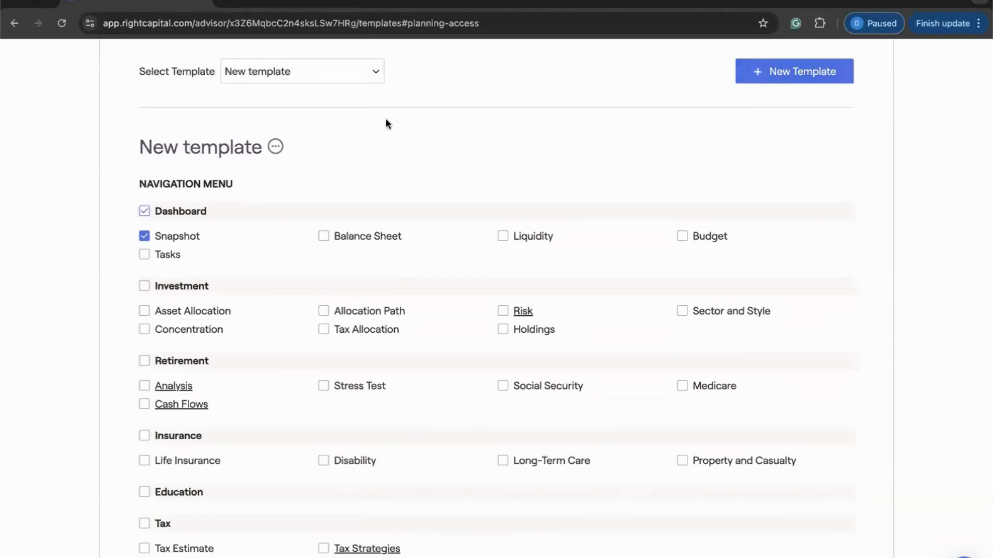
left_click(275, 147)
left_click(288, 171)
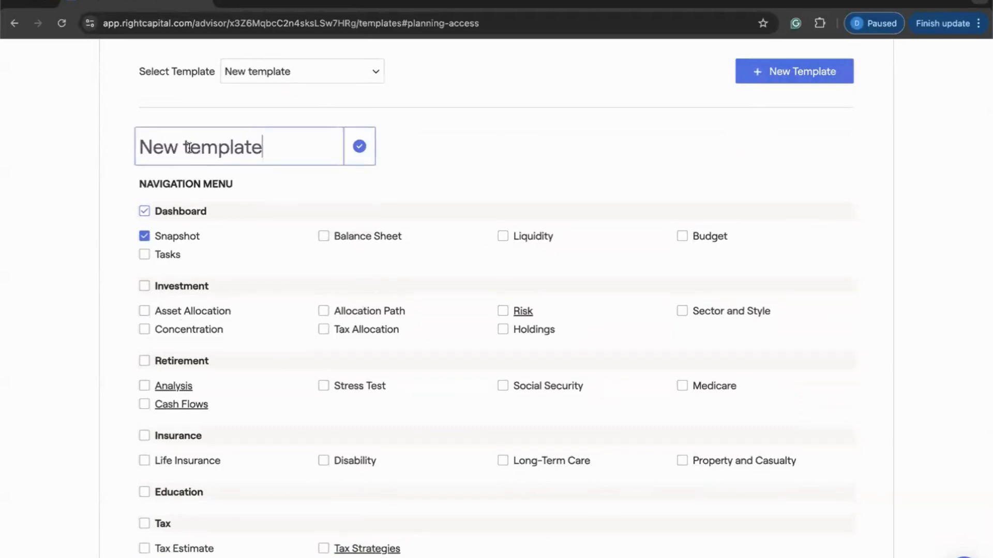
left_click_drag(263, 147, 119, 150)
type("Inves")
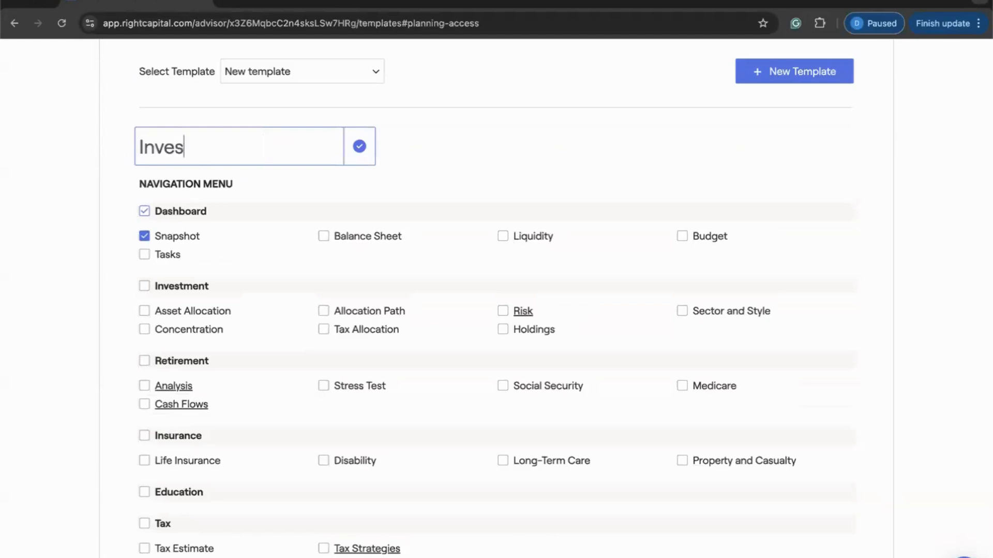
type("tment Planning")
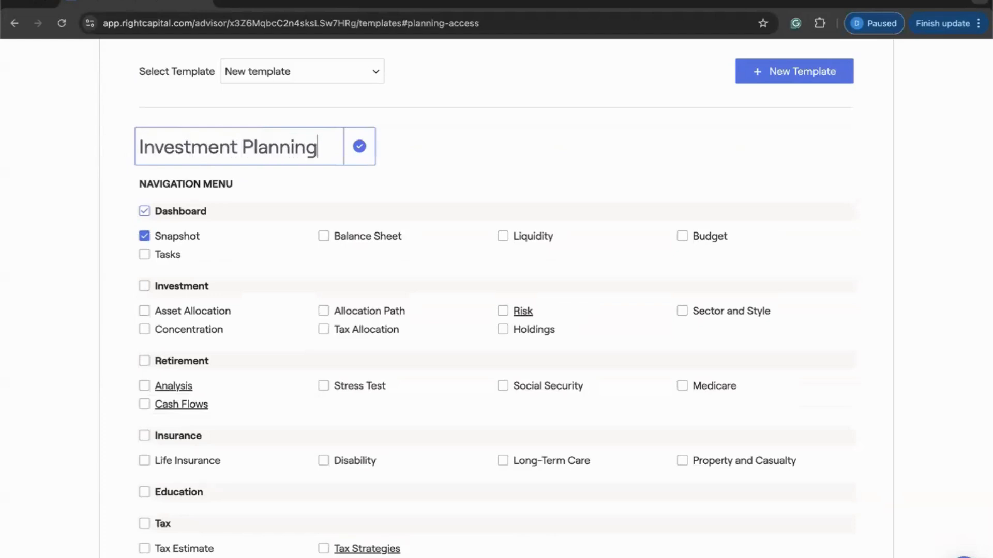
left_click(359, 146)
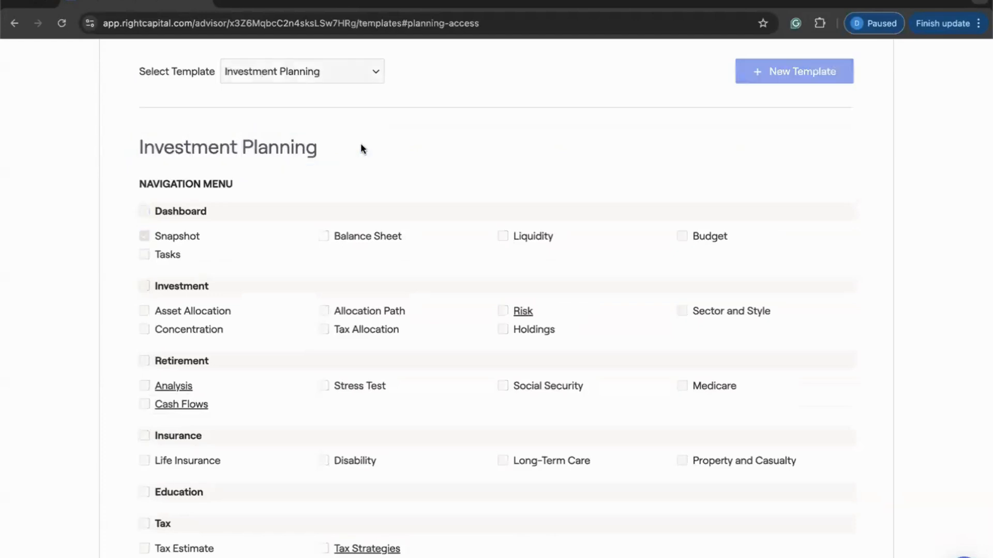
- Enable all Investment modules in the Investment Planning template and review the remaining modules down to Vault
left_click(144, 310)
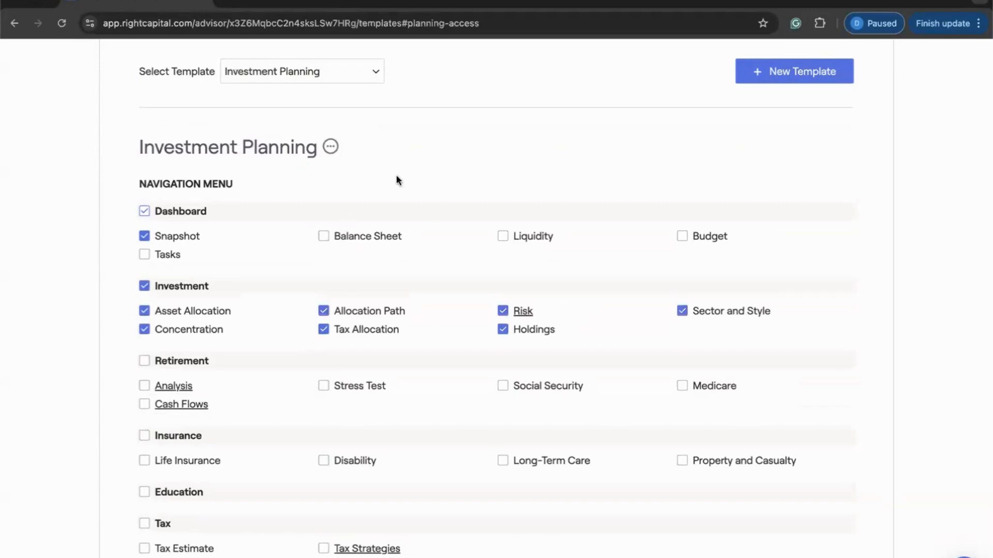
scroll(396, 177, "down", 1)
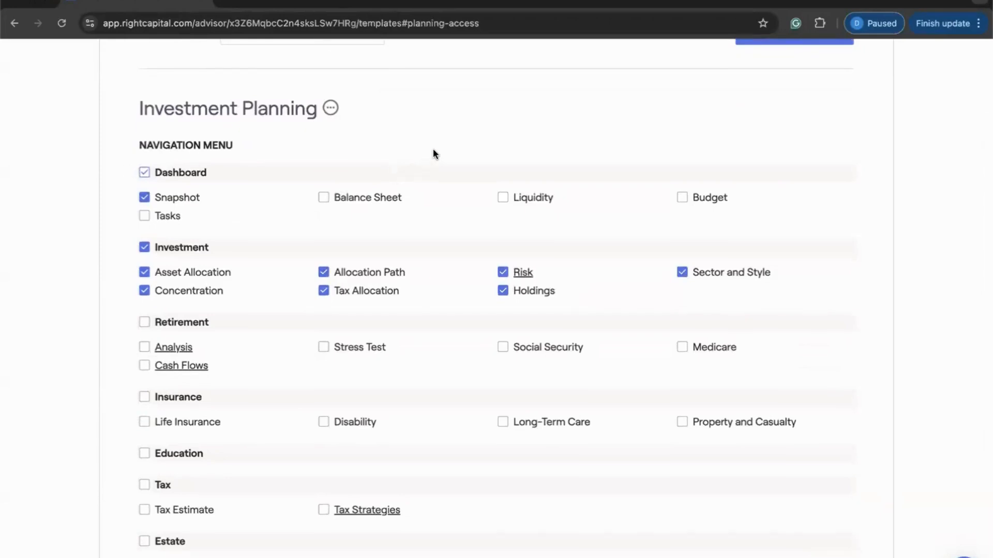
scroll(433, 150, "down", 3)
scroll(433, 150, "up", 2)
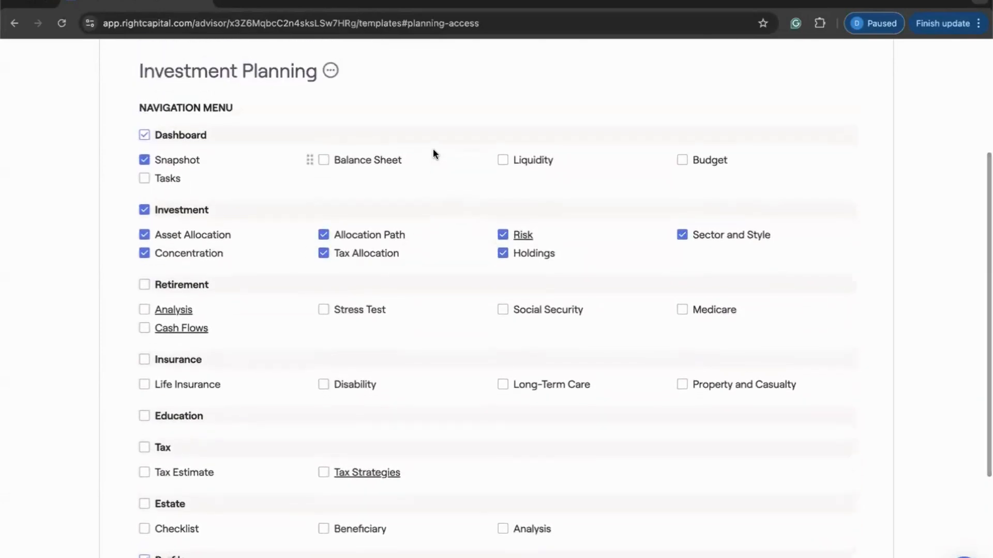
scroll(417, 145, "up", 1)
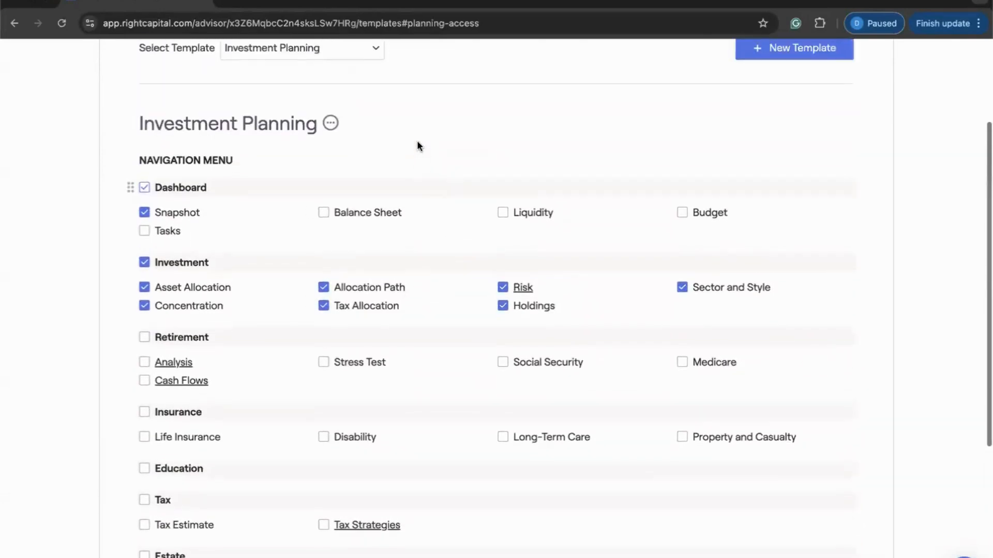
scroll(418, 145, "down", 4)
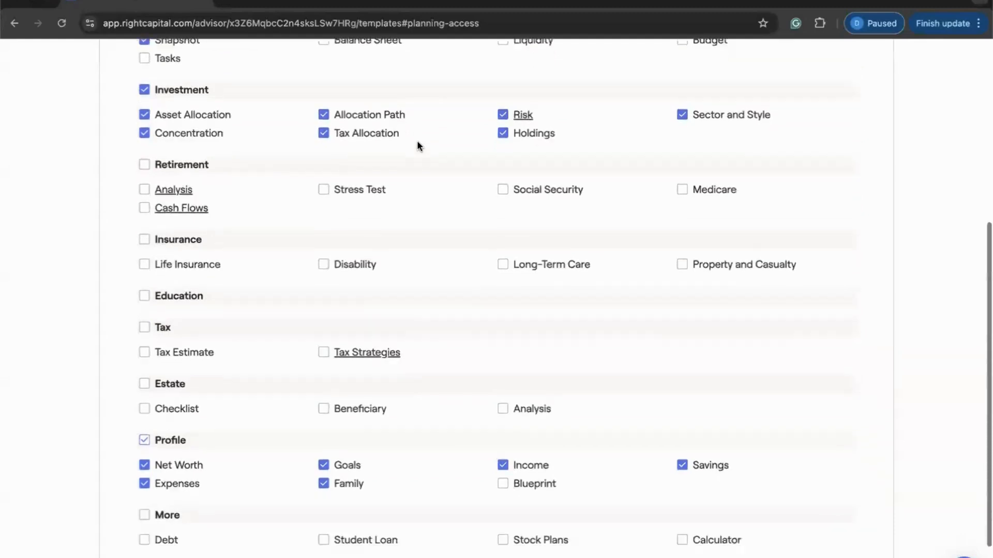
scroll(417, 140, "down", 2)
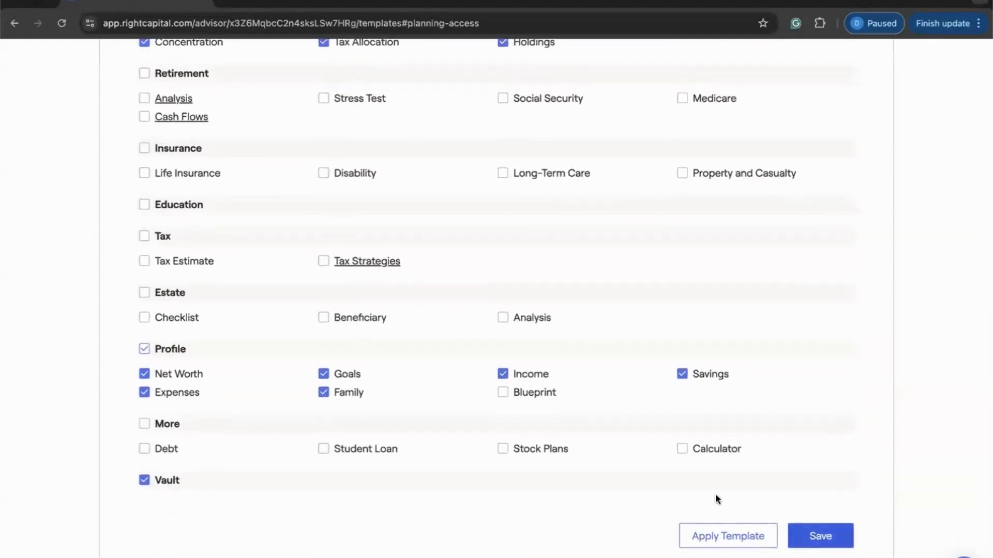
scroll(577, 425, "up", 8)
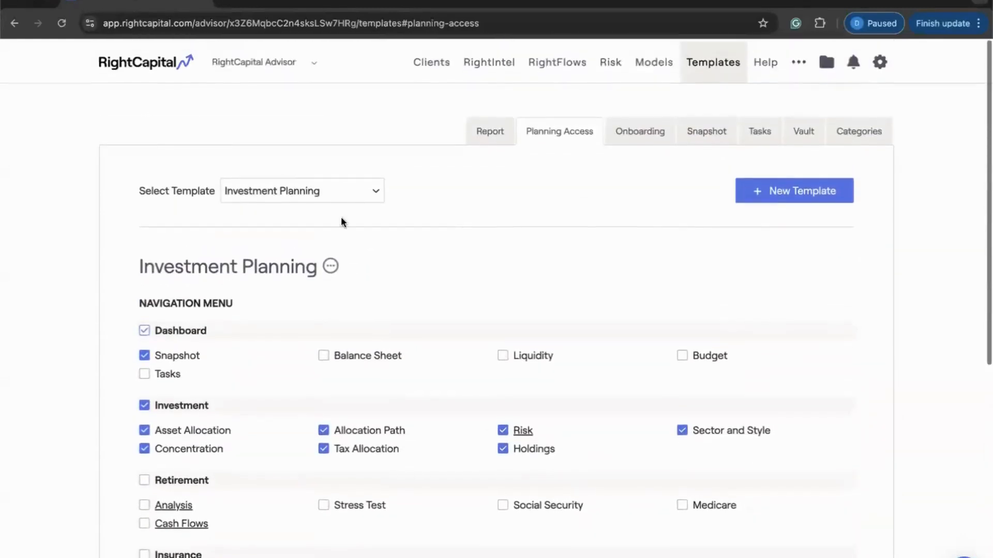
- Enable Asset Allocation and Allocation Path under Investment in the Tax Planning template and save the template
left_click(331, 194)
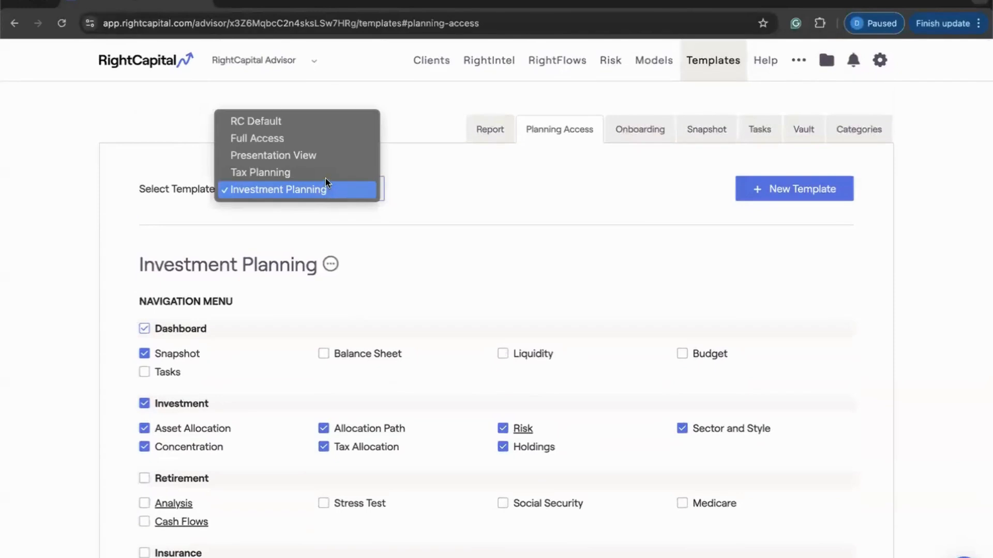
left_click(325, 179)
scroll(399, 250, "down", 2)
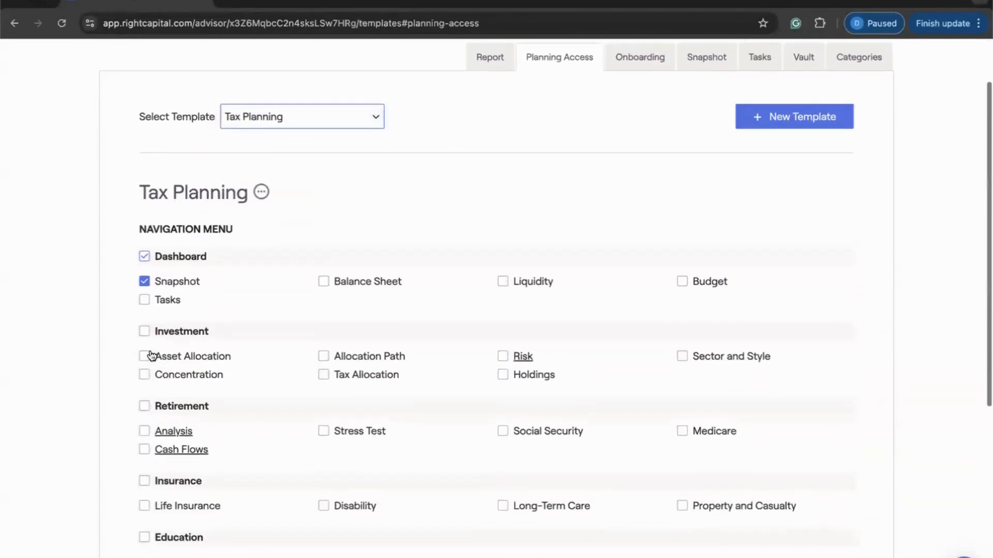
left_click(144, 356)
left_click(325, 357)
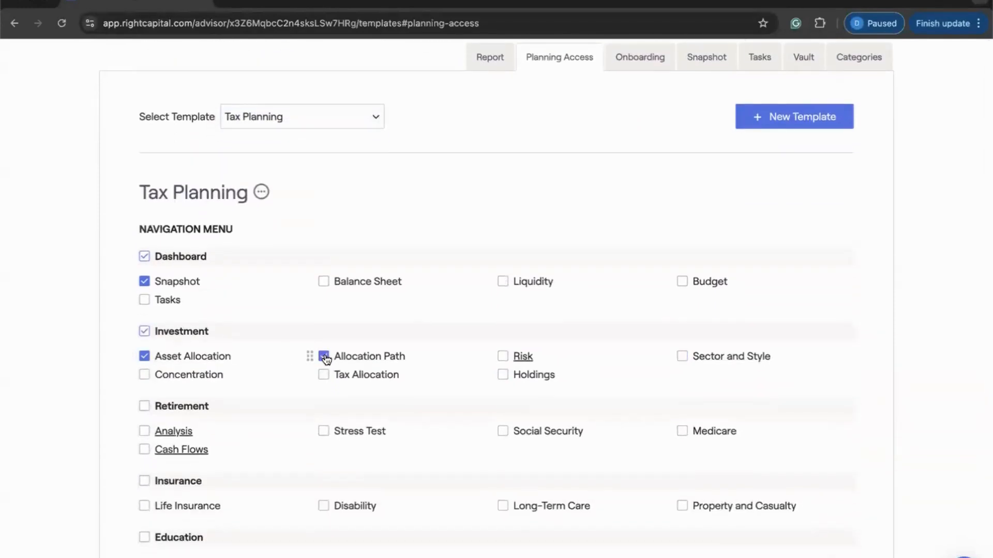
scroll(383, 367, "down", 5)
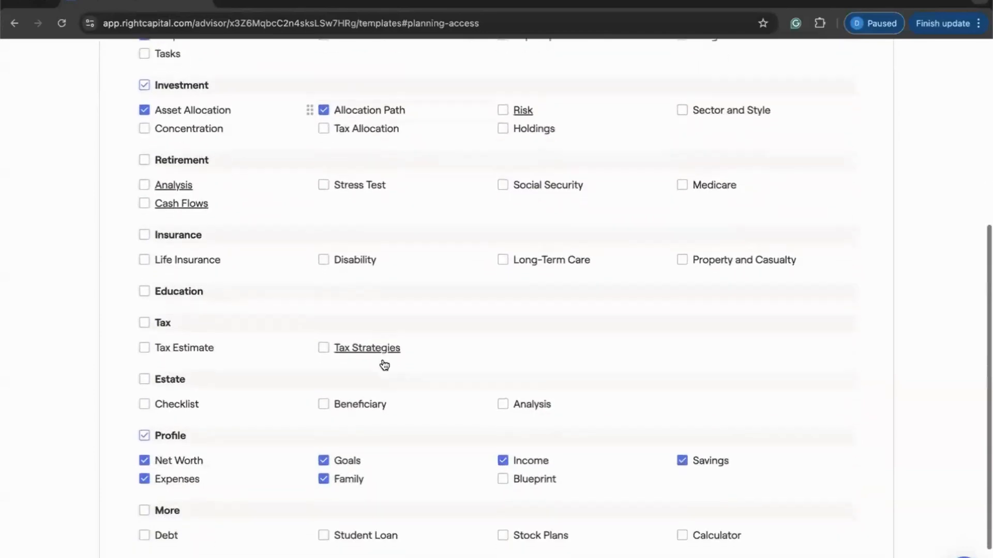
scroll(576, 412, "down", 2)
left_click(819, 535)
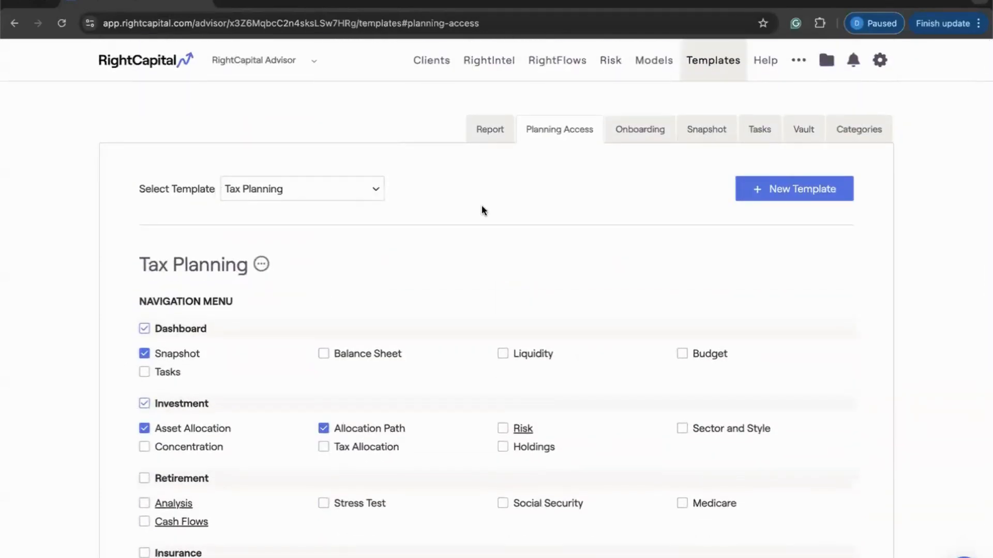
scroll(482, 205, "down", 7)
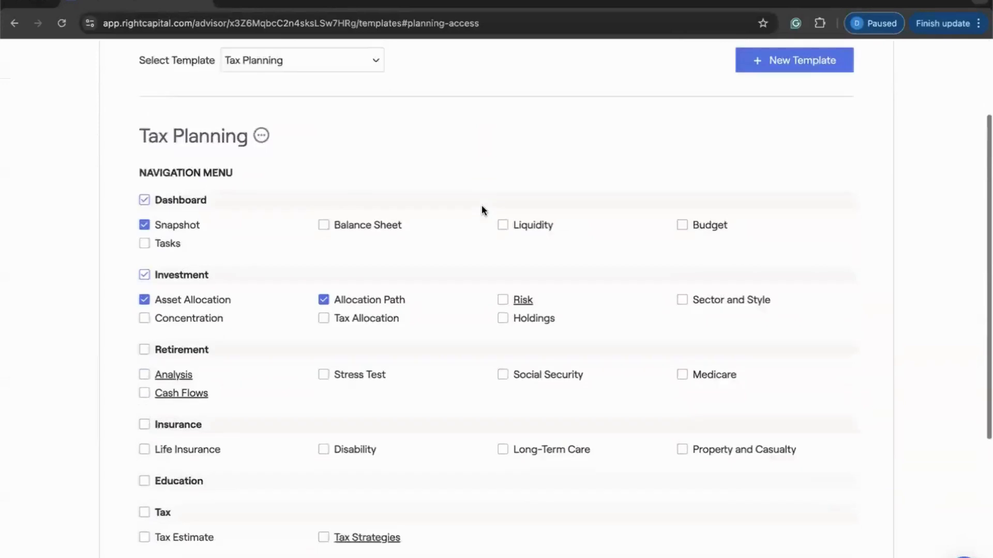
scroll(482, 206, "down", 1)
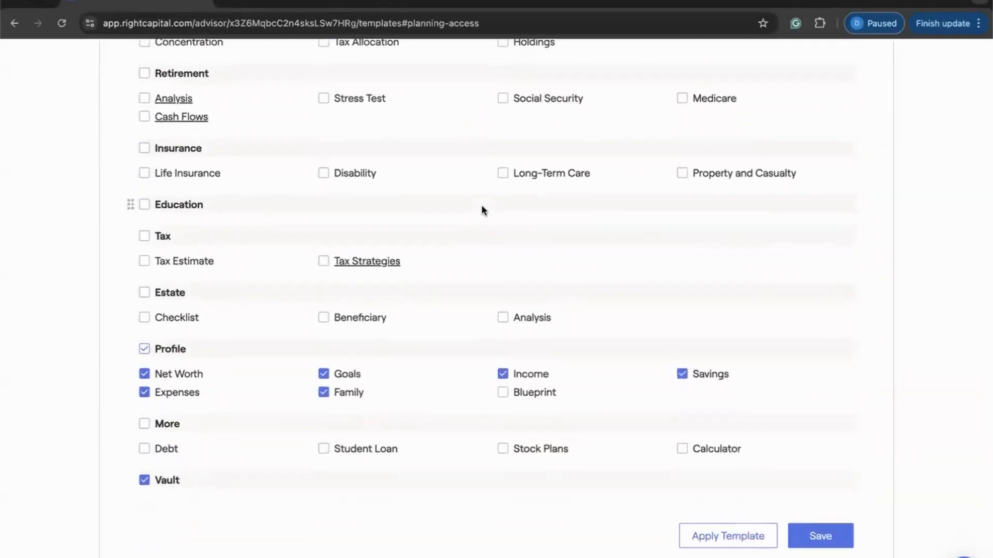
- Start applying the Tax Planning template and select the first three individual clients as recipients
left_click(694, 533)
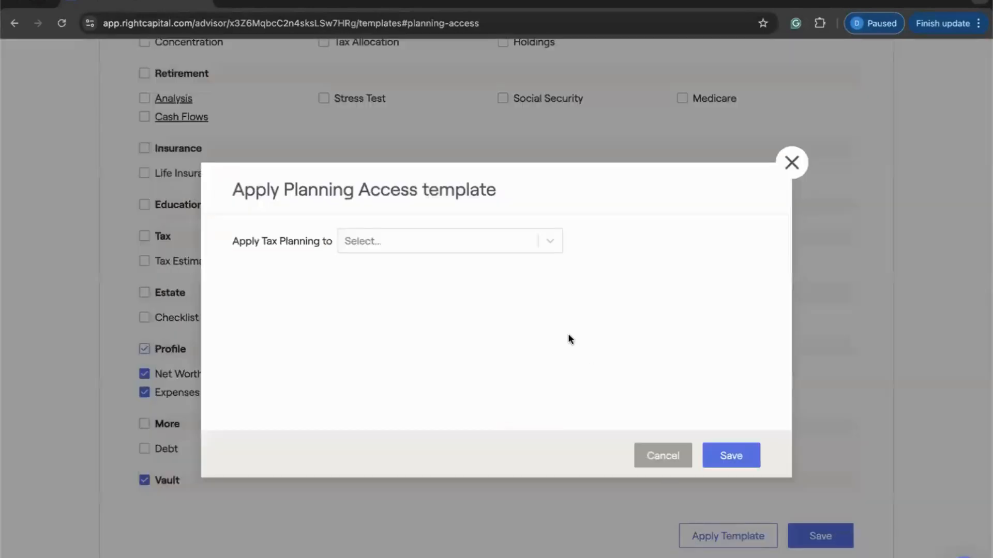
left_click(527, 245)
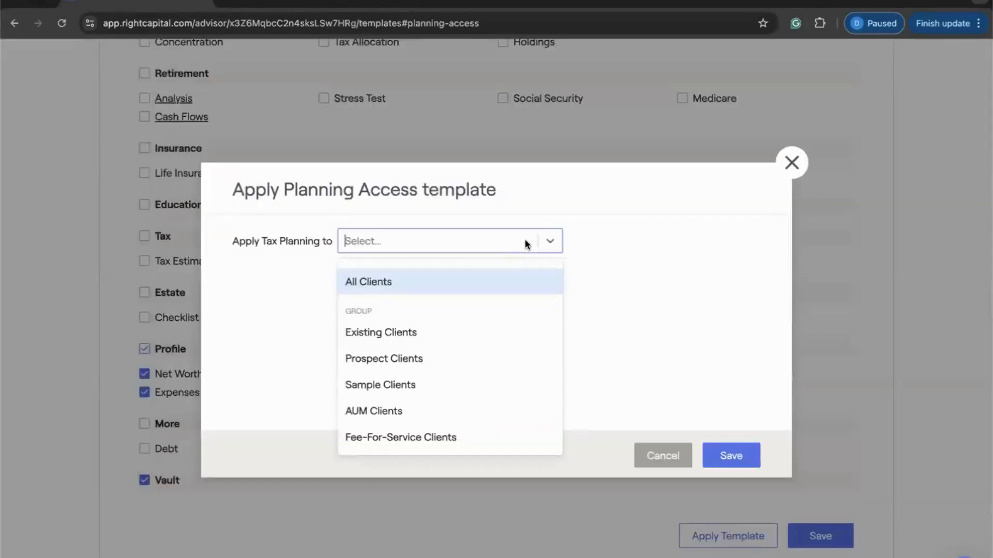
scroll(532, 310, "down", 3)
left_click(458, 359)
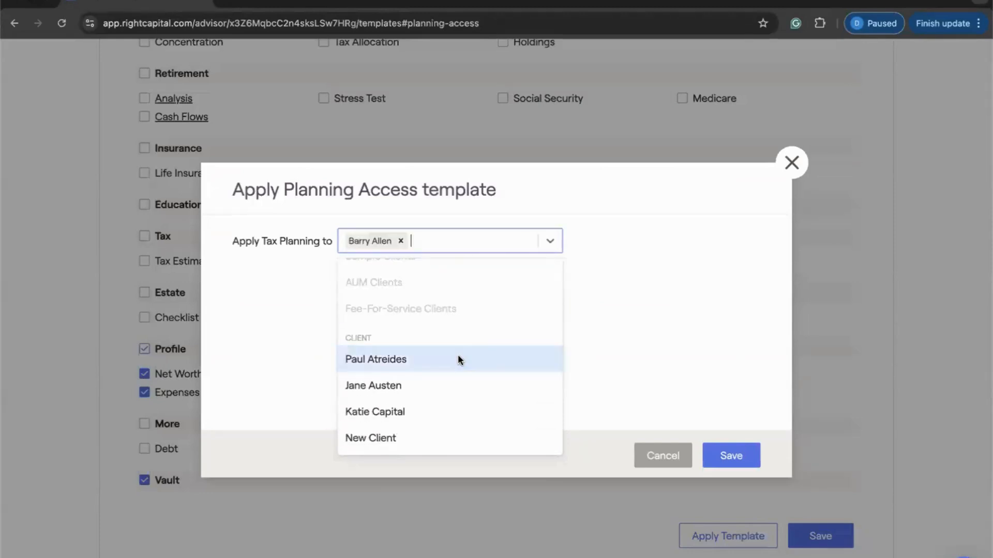
left_click(440, 359)
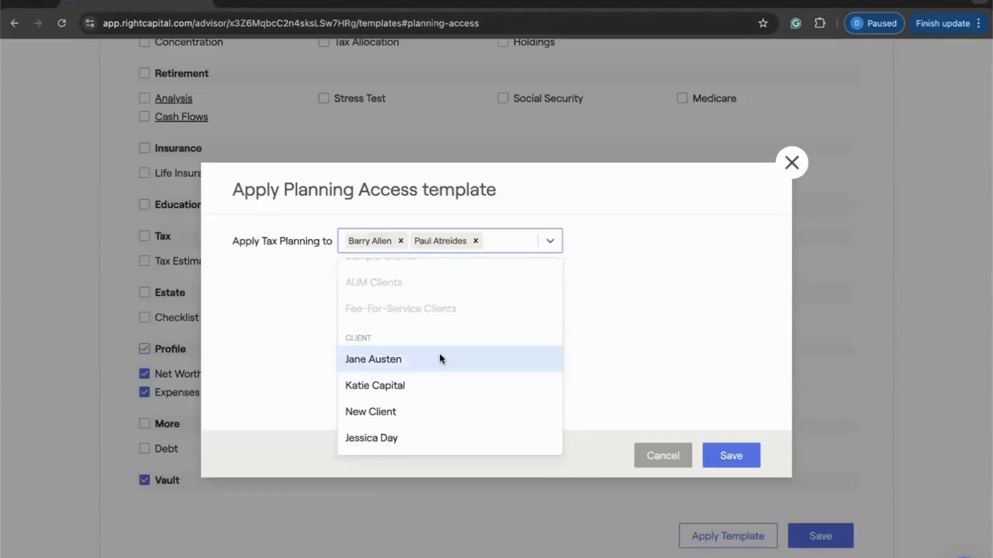
left_click(440, 359)
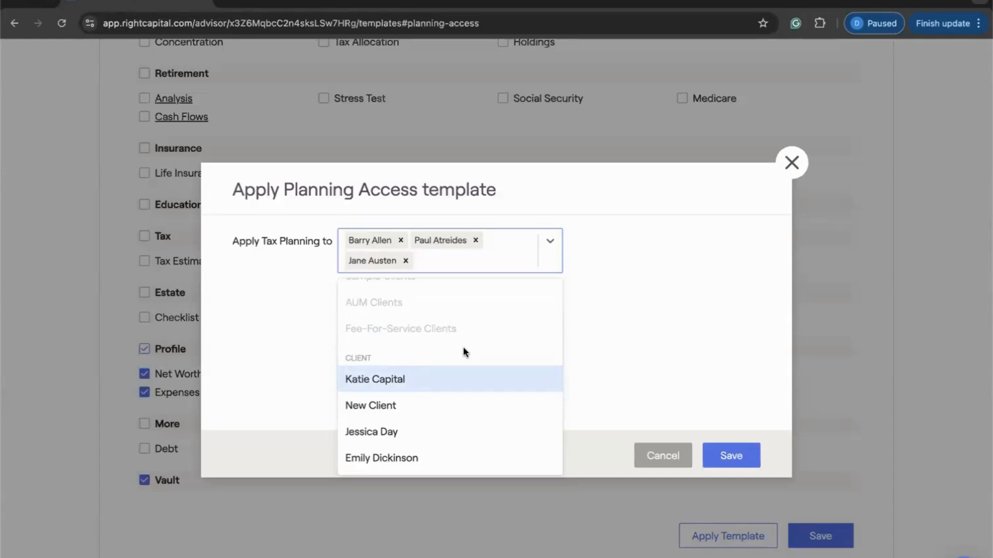
- Remove all three individual clients from the Tax Planning template's recipients
left_click(406, 261)
left_click(400, 240)
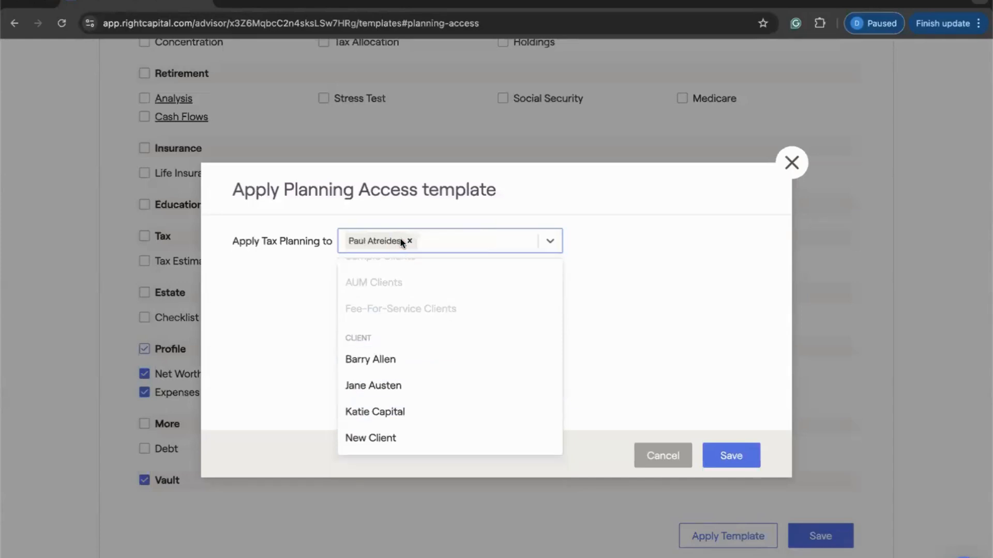
left_click(407, 240)
scroll(422, 288, "up", 3)
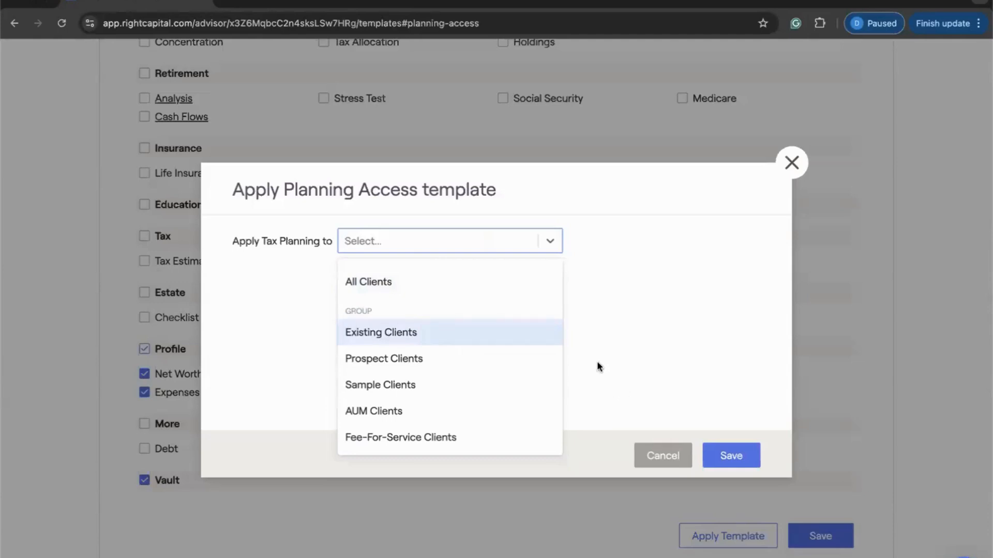
- Select the Existing Clients group as recipient, remove it again and cancel applying the Tax Planning template
left_click(432, 332)
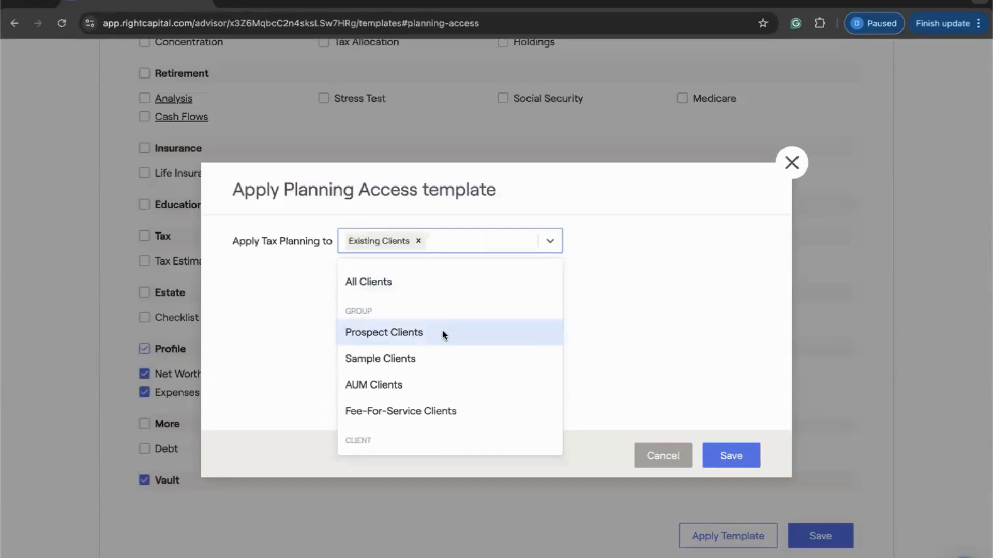
left_click(582, 297)
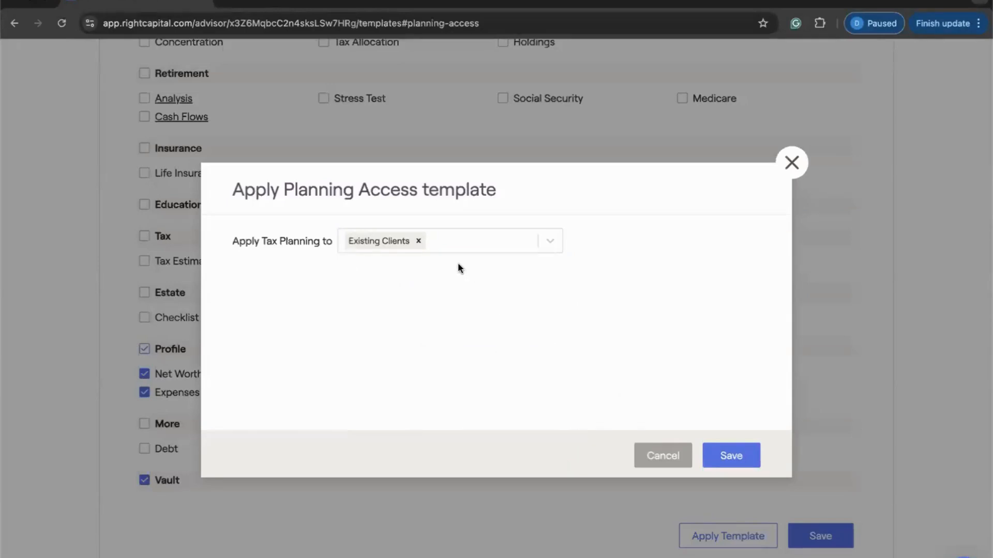
left_click(418, 241)
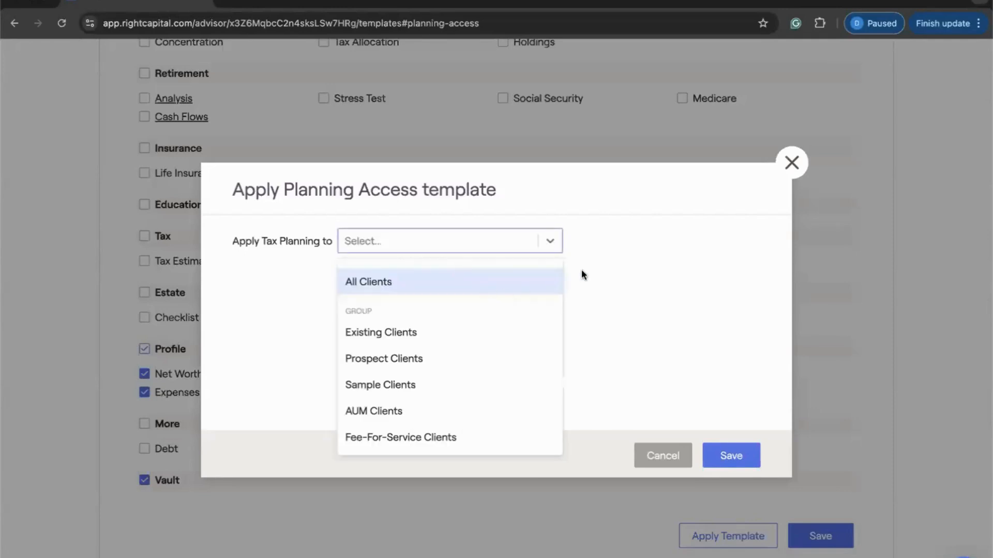
left_click(581, 269)
left_click(644, 449)
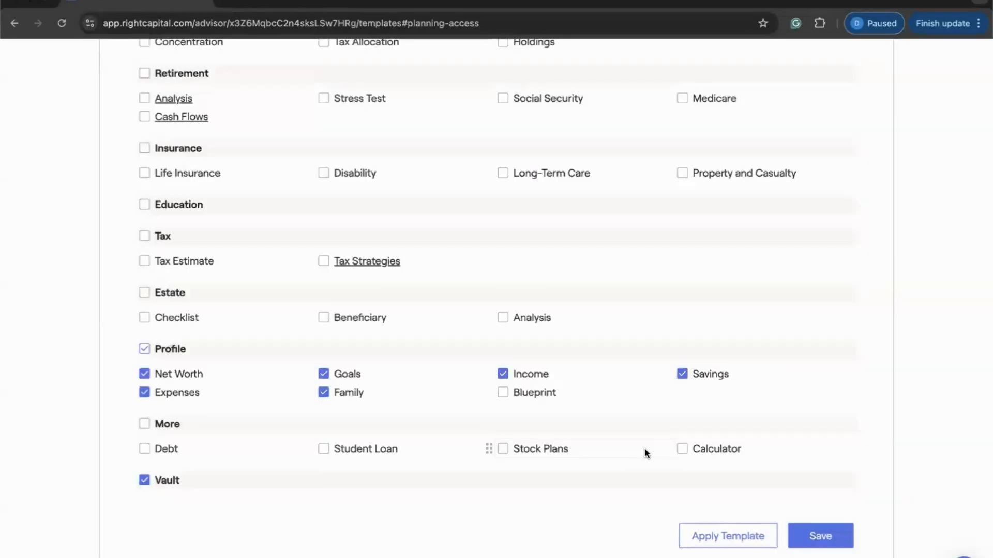
- Open the first listed client's planning access settings and select the Presentation View template
scroll(644, 449, "up", 8)
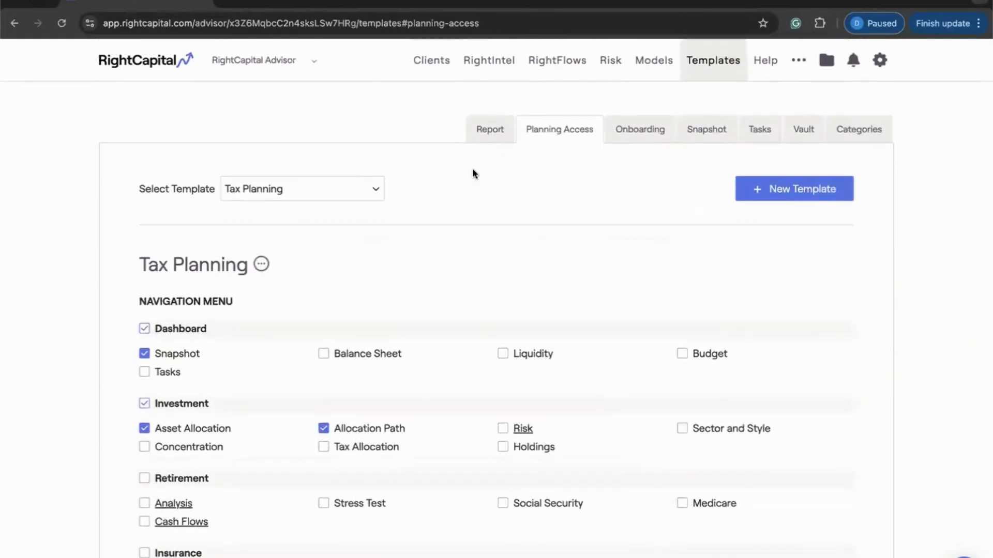
left_click(431, 69)
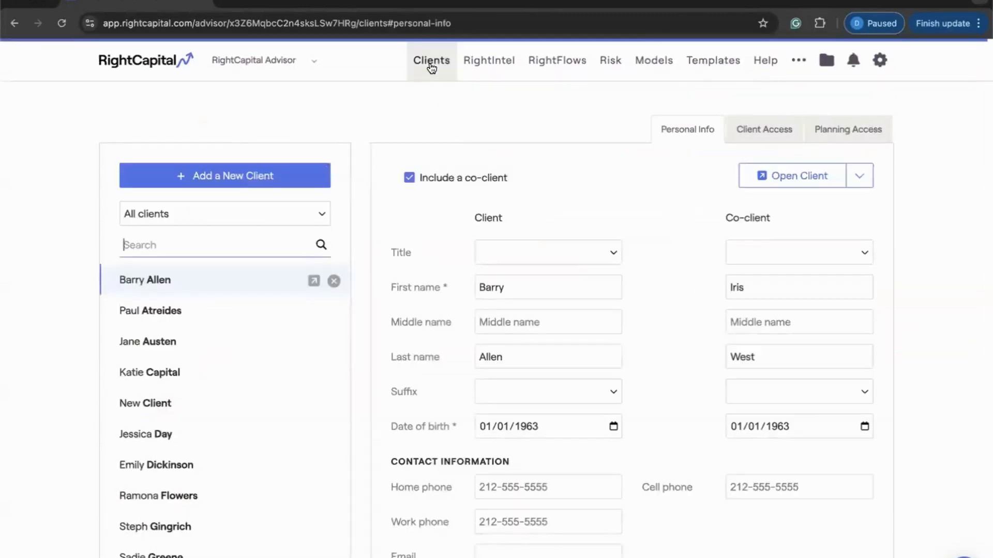
left_click(818, 135)
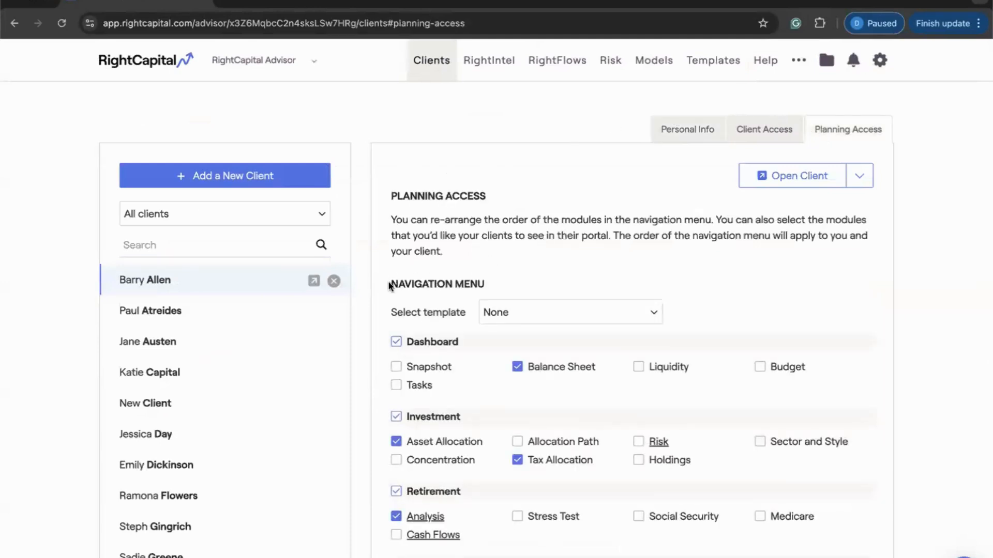
left_click(531, 317)
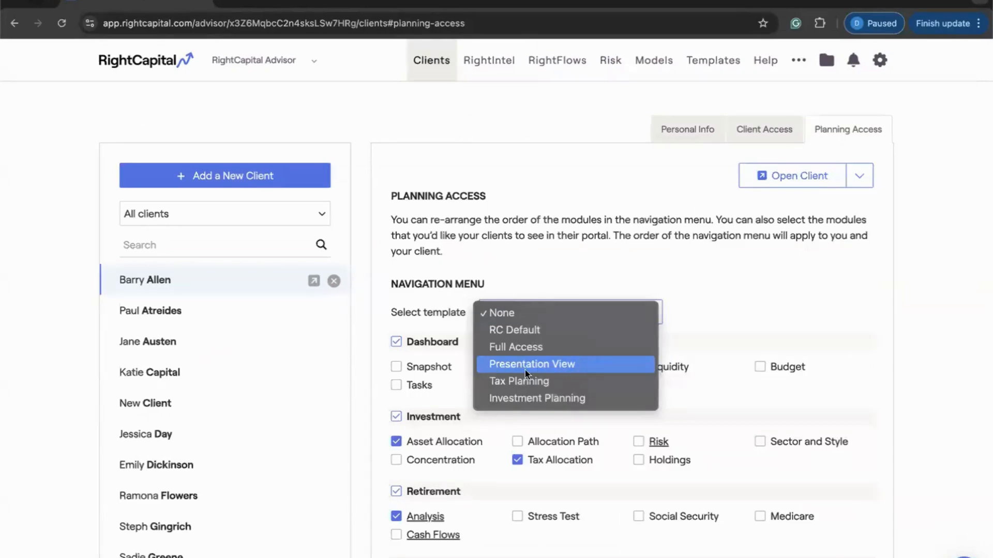
left_click(563, 365)
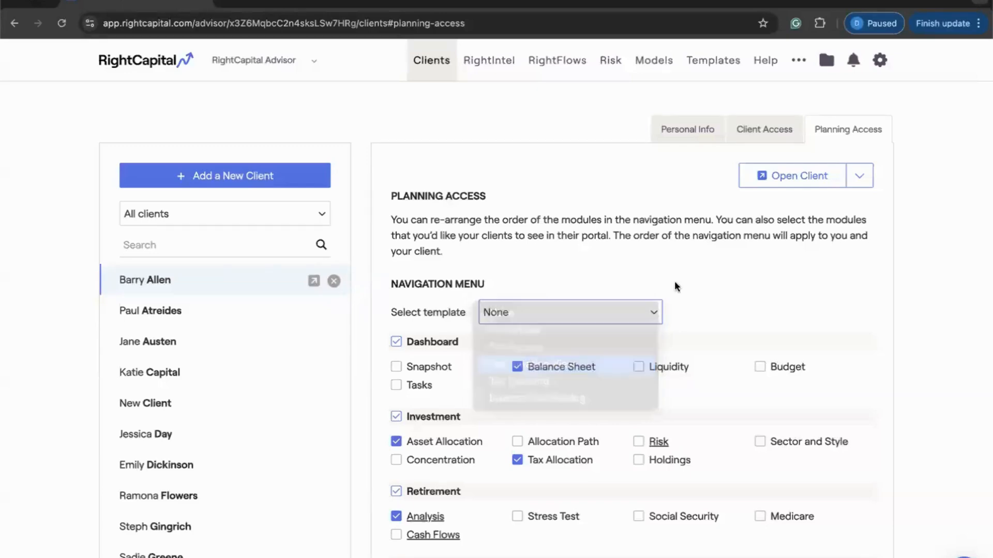
- Review the client's module selection down to Vault and check the option for opening the client in Client Access Mode
scroll(727, 293, "down", 1)
scroll(727, 297, "down", 7)
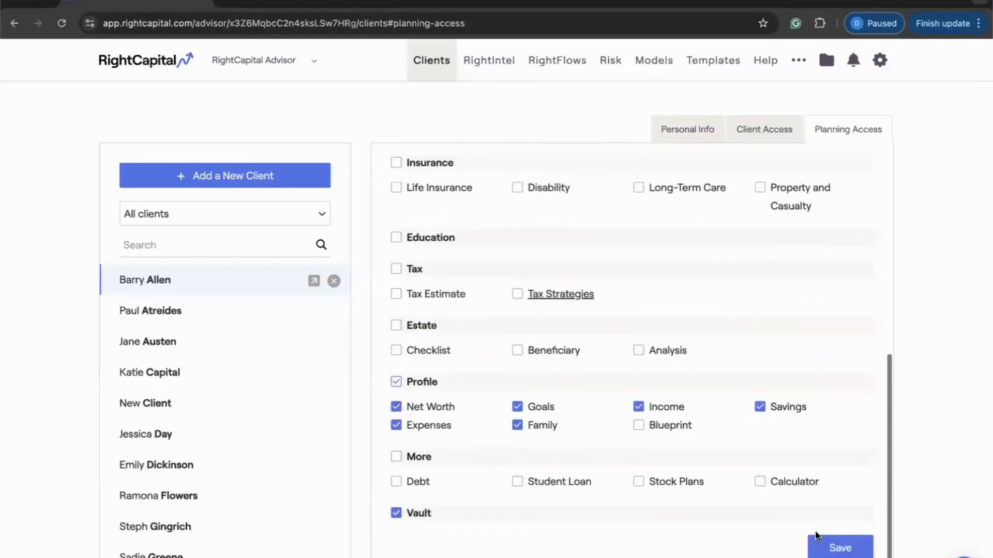
scroll(815, 425, "up", 4)
scroll(816, 425, "up", 4)
left_click(858, 161)
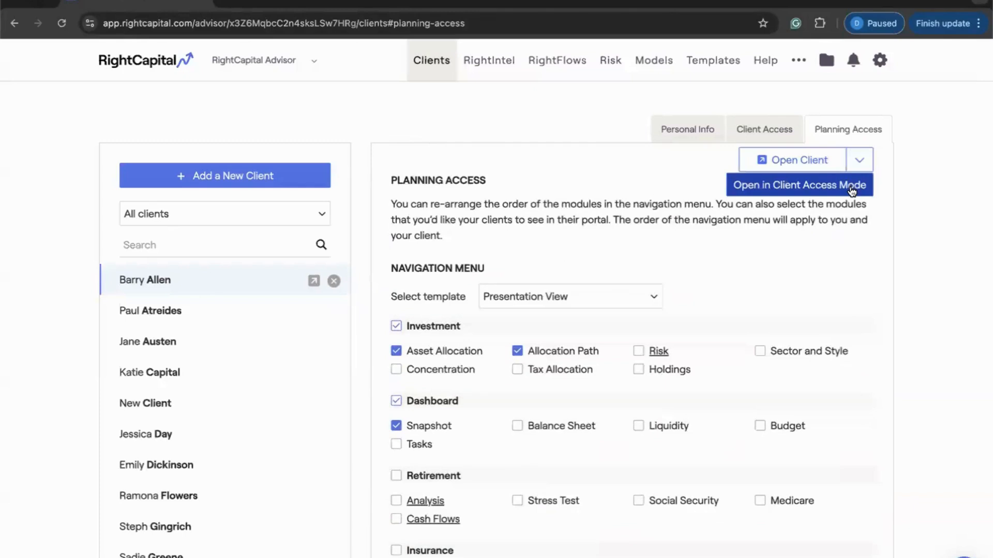
left_click(757, 274)
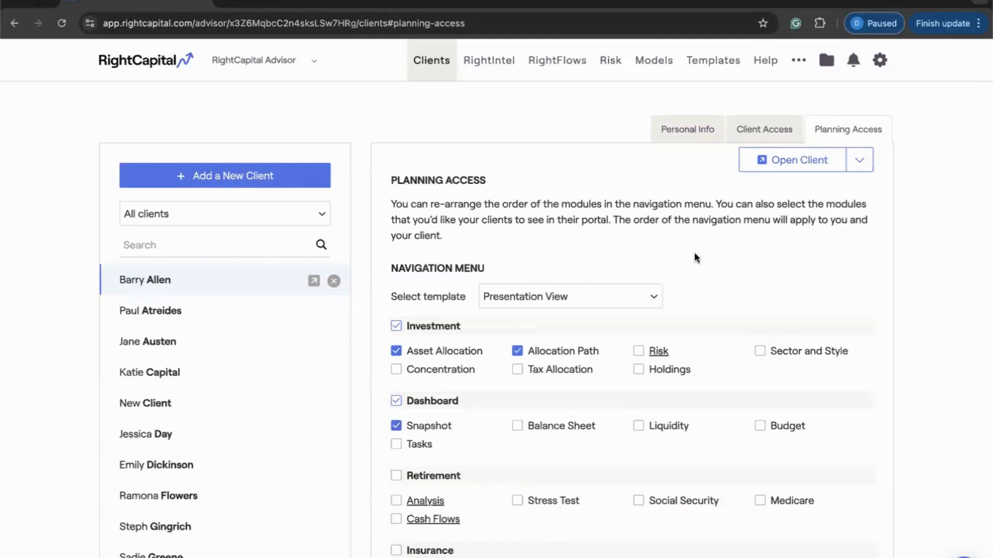
- Open the onboarding templates and review the Profile Cards template's data entry menu from Family to Risk Questionnaire
left_click(694, 62)
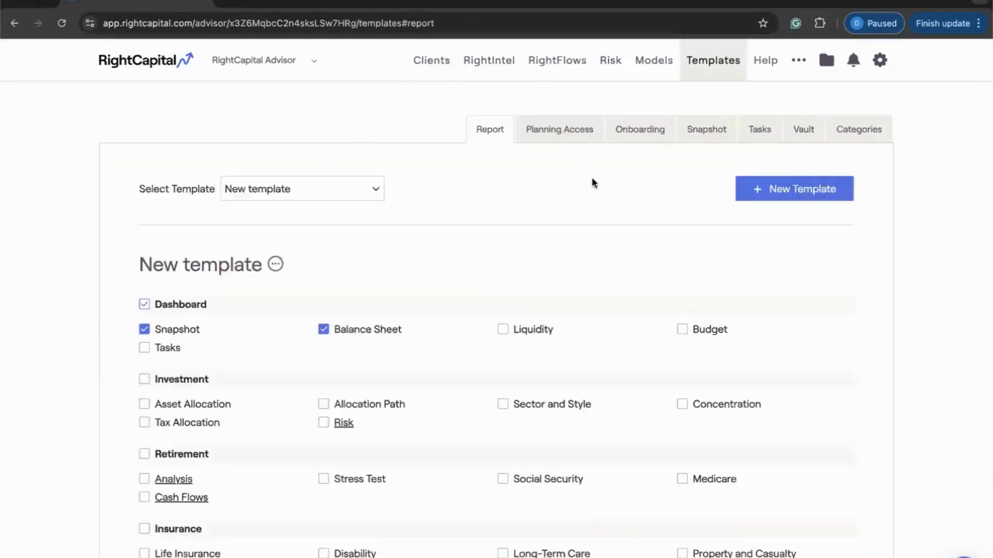
left_click(623, 137)
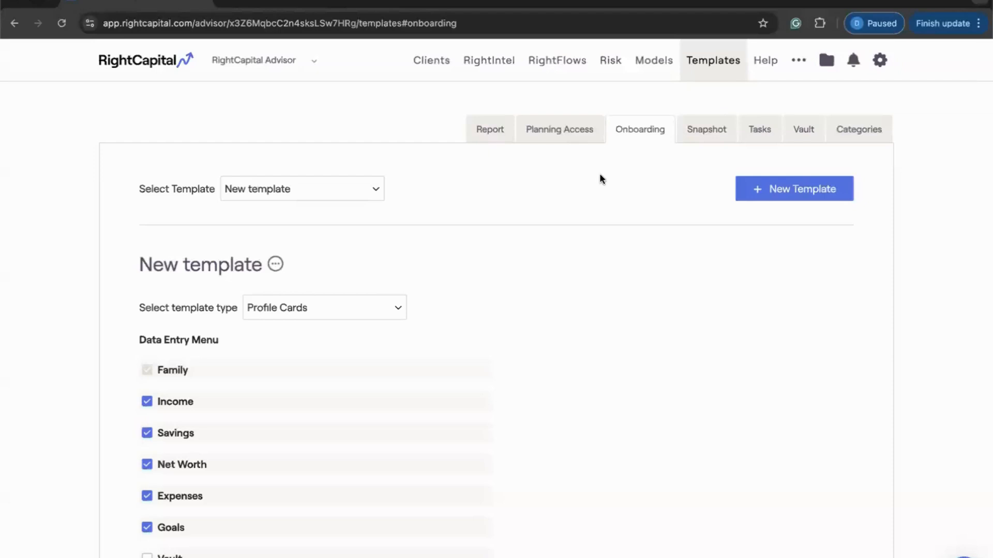
scroll(599, 176, "down", 3)
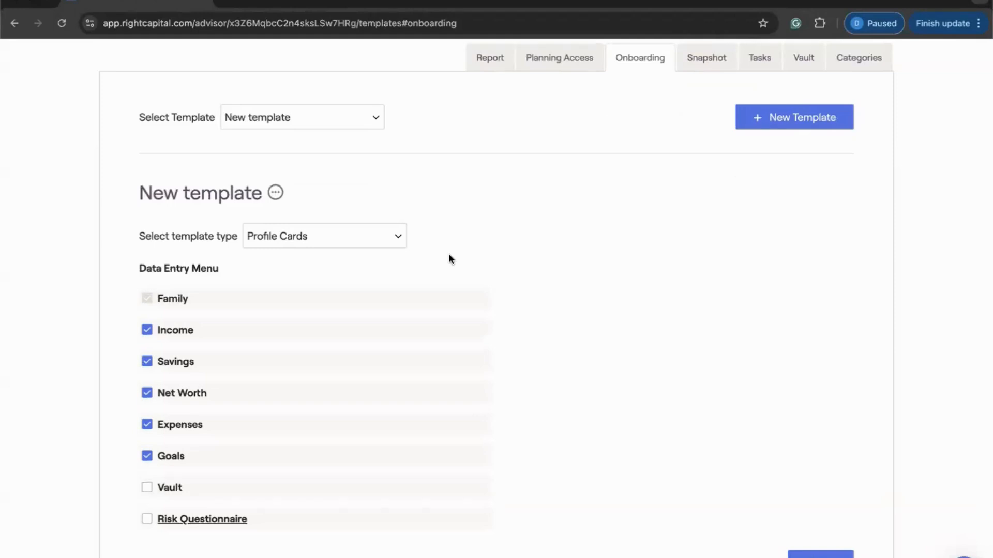
scroll(449, 255, "up", 1)
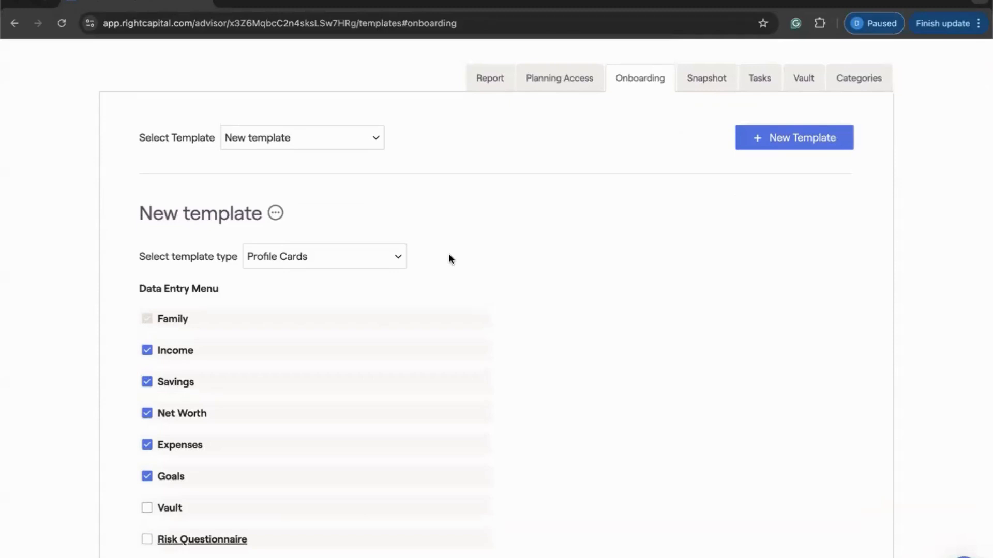
scroll(448, 259, "up", 2)
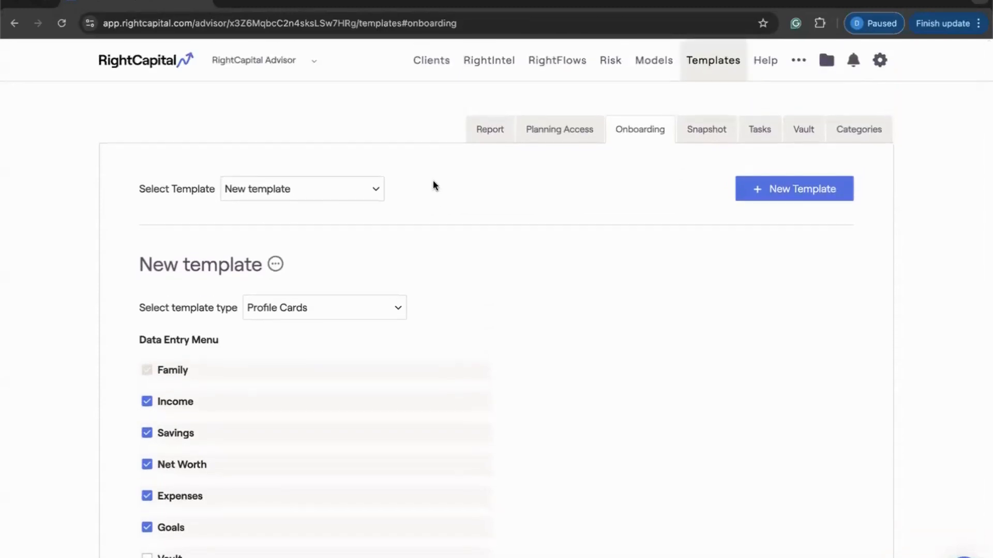
scroll(434, 187, "down", 3)
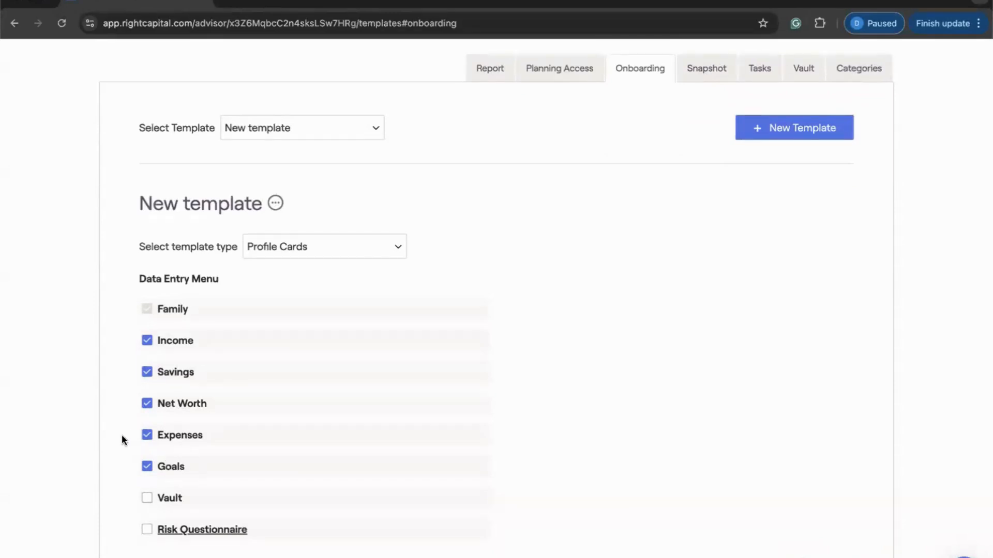
scroll(122, 434, "up", 2)
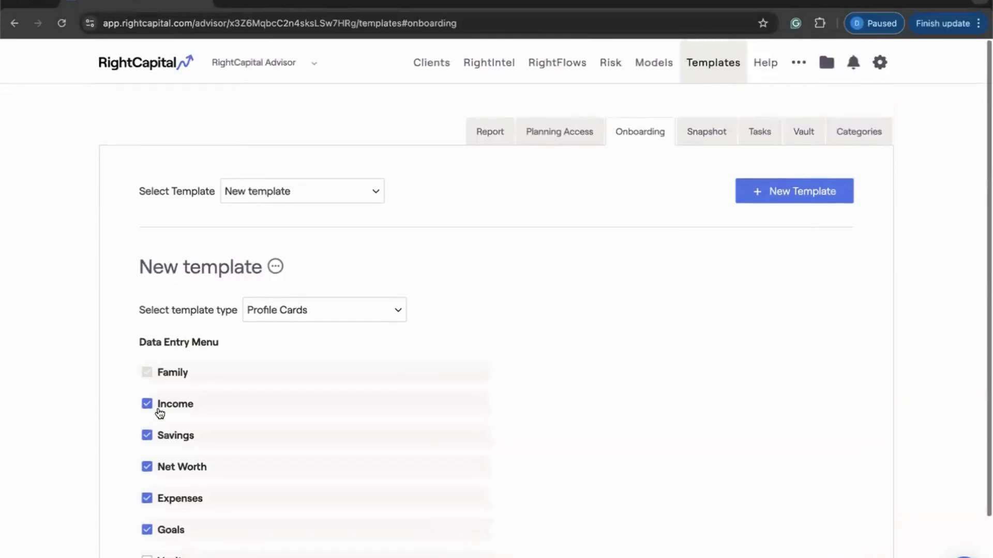
- Find a client with onboarding enabled near the end of the client list, open their plan and view the Family step
left_click(437, 68)
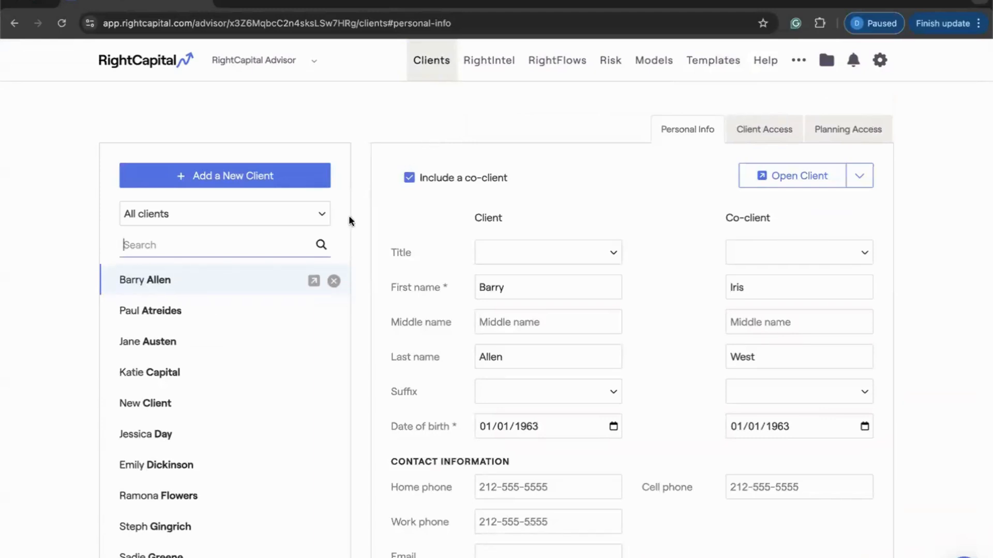
scroll(240, 390, "down", 10)
scroll(241, 391, "down", 15)
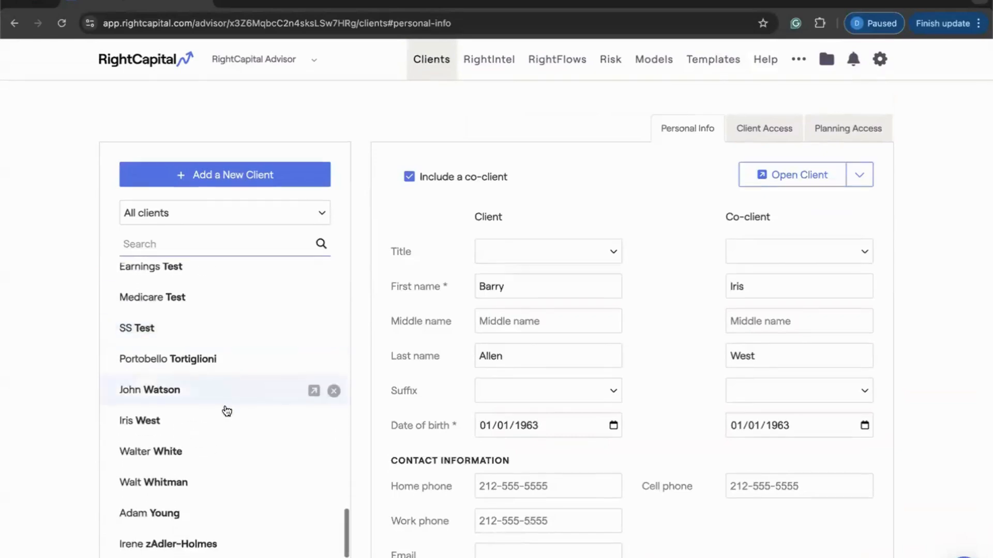
left_click(200, 452)
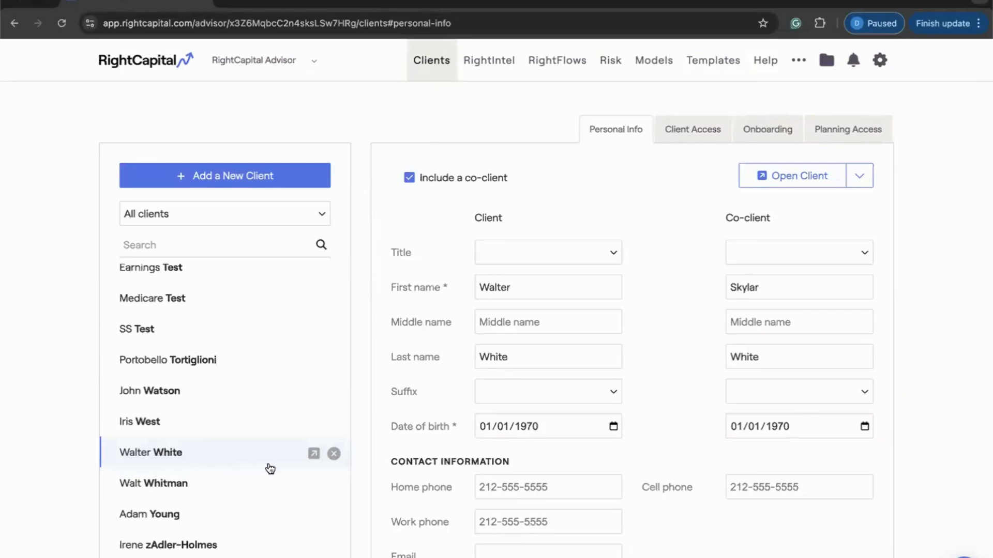
left_click(314, 455)
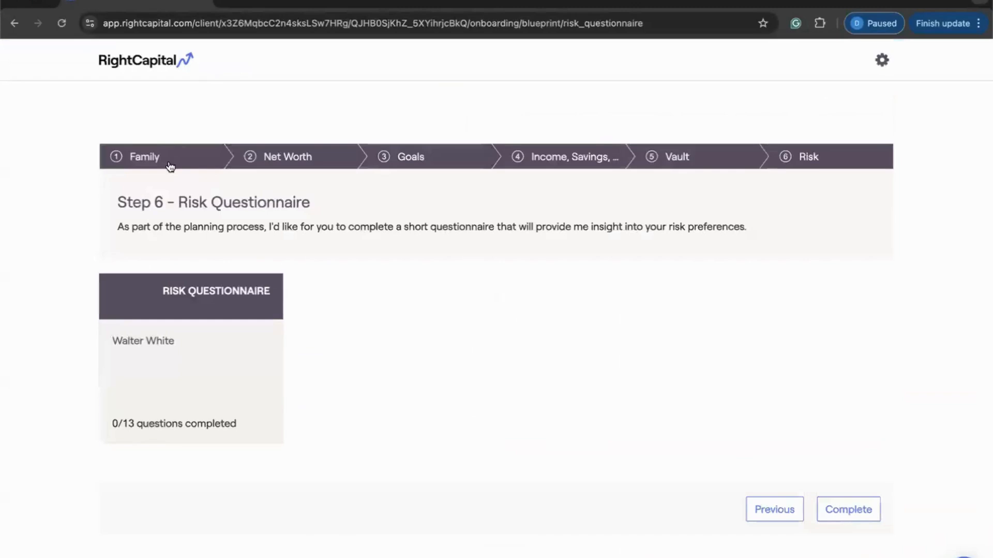
left_click(164, 159)
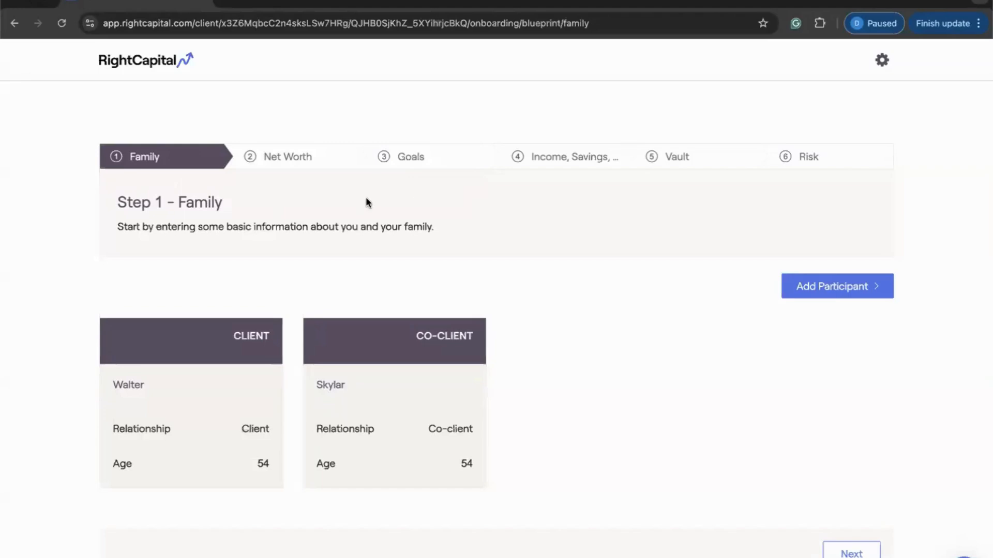
- Return to the client list, search for the same client by first name and review their onboarding data entry settings
left_click(148, 66)
left_click(183, 252)
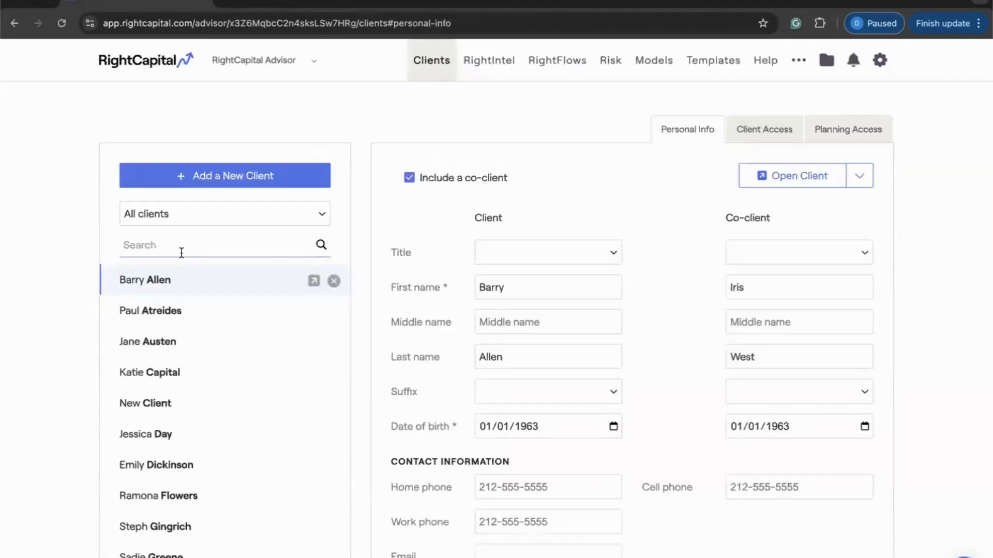
type("walter")
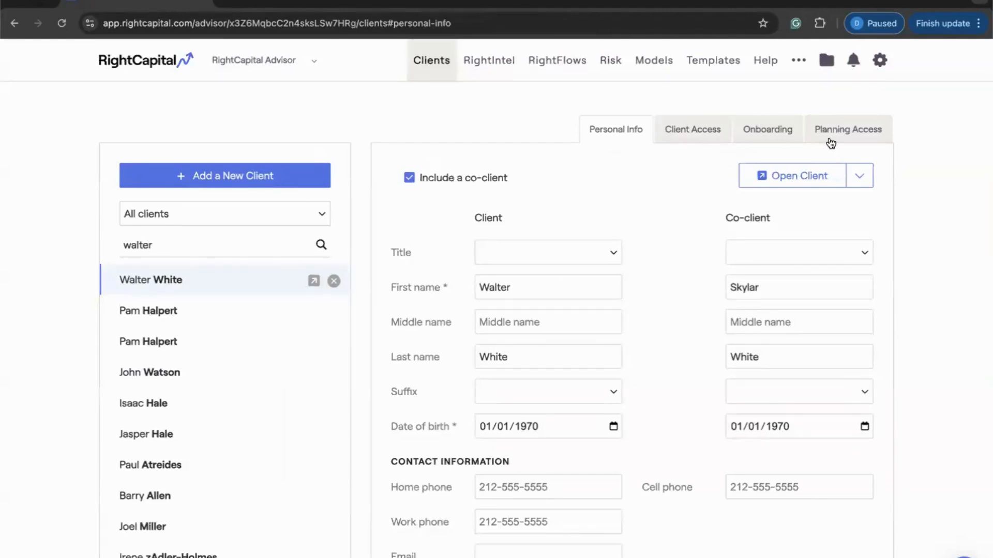
left_click(781, 141)
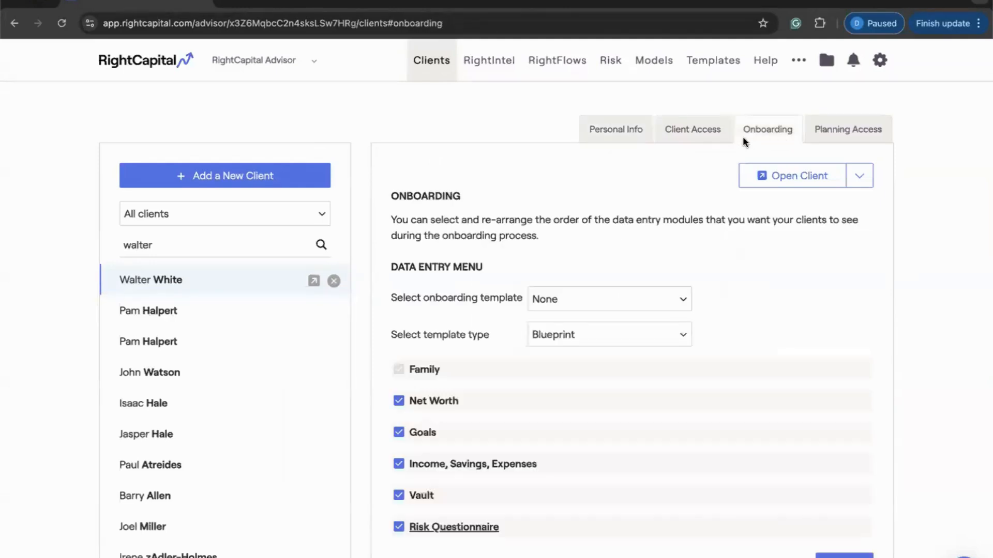
scroll(675, 168, "down", 1)
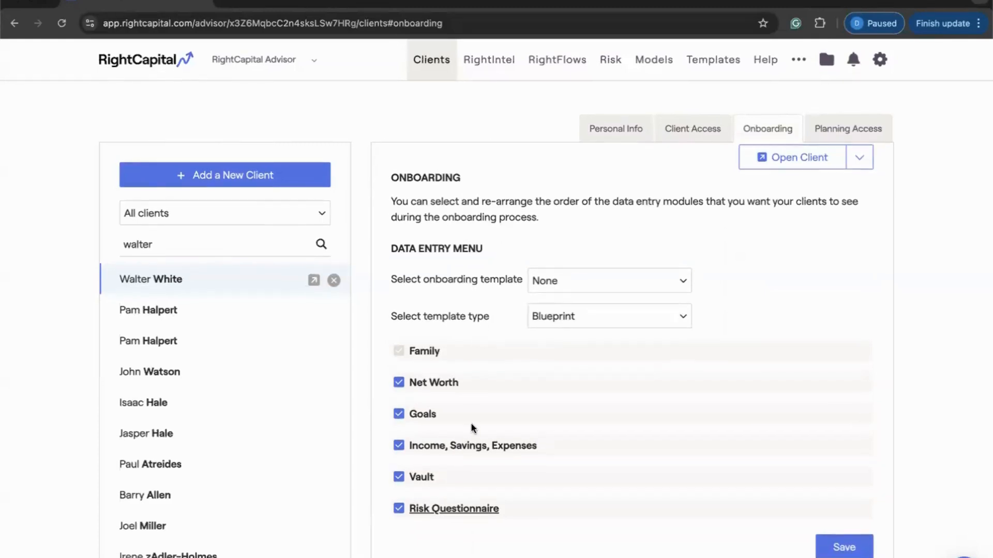
- Switch the client's onboarding template type to Profile Cards, keeping the onboarding template set to None
scroll(465, 462, "up", 1)
scroll(465, 458, "down", 1)
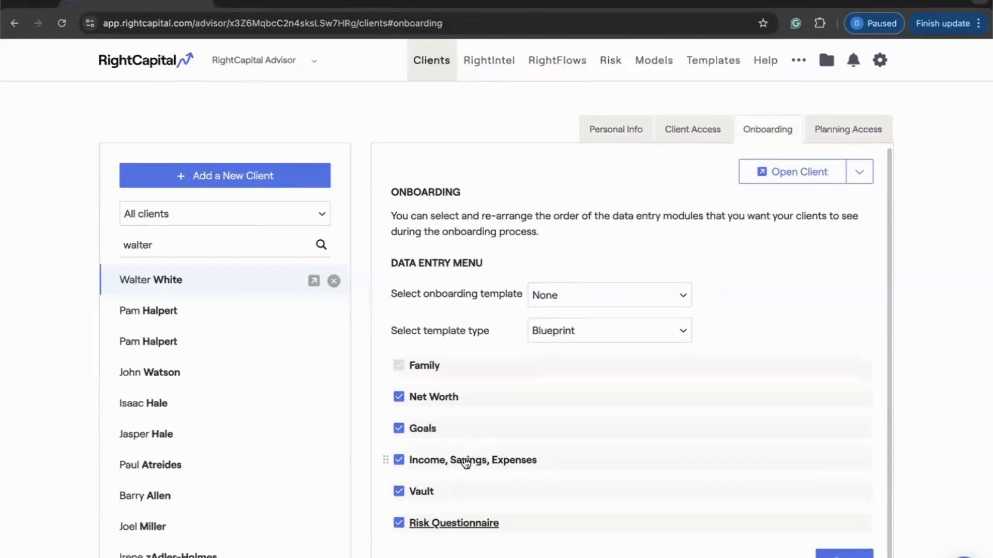
left_click(563, 330)
left_click(568, 313)
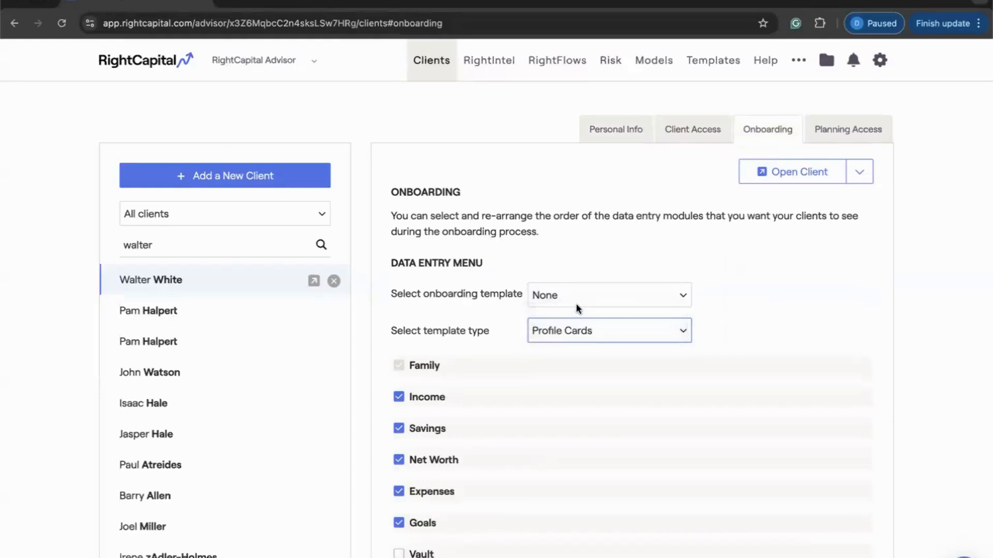
left_click(578, 308)
left_click(576, 298)
scroll(504, 354, "down", 3)
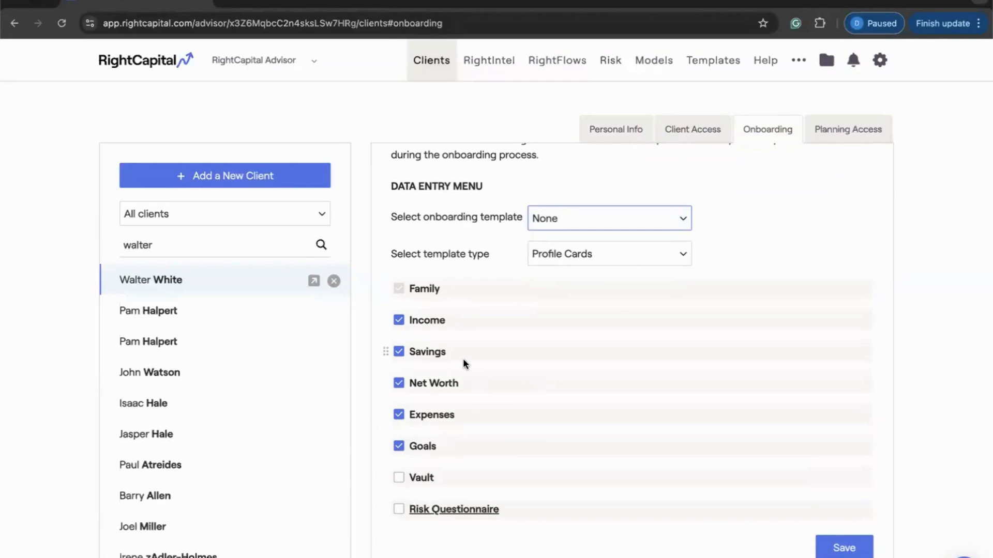
- Exclude Goals from the client's data entry menu, reorder the modules to Net Worth, Savings, Income, Expenses, and save
left_click(398, 446)
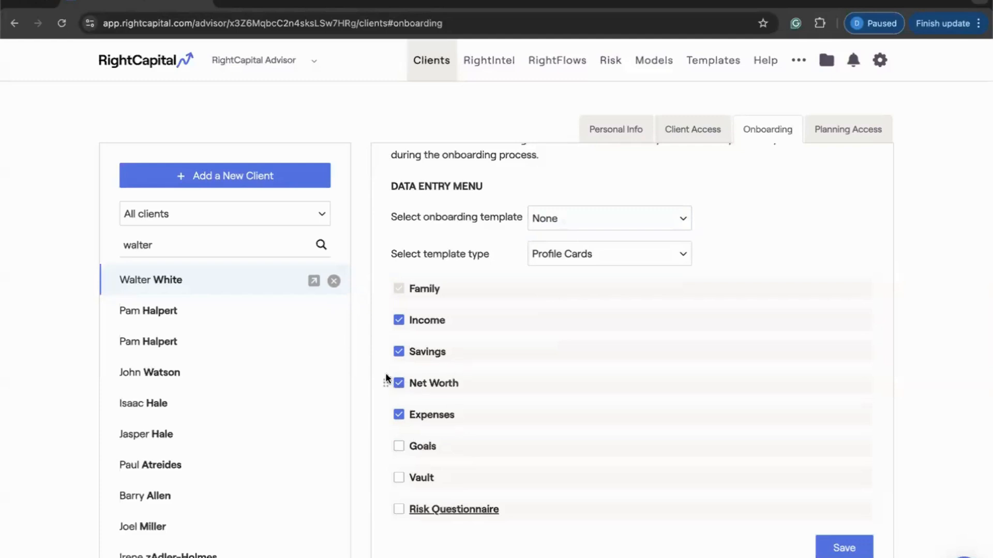
left_click_drag(387, 379, 418, 317)
left_click_drag(416, 382, 445, 328)
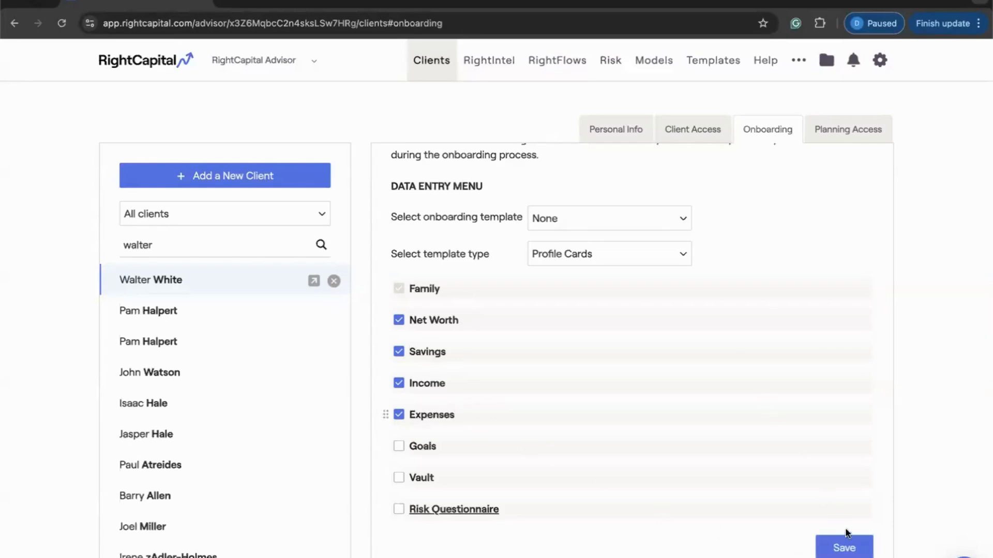
scroll(818, 453, "up", 3)
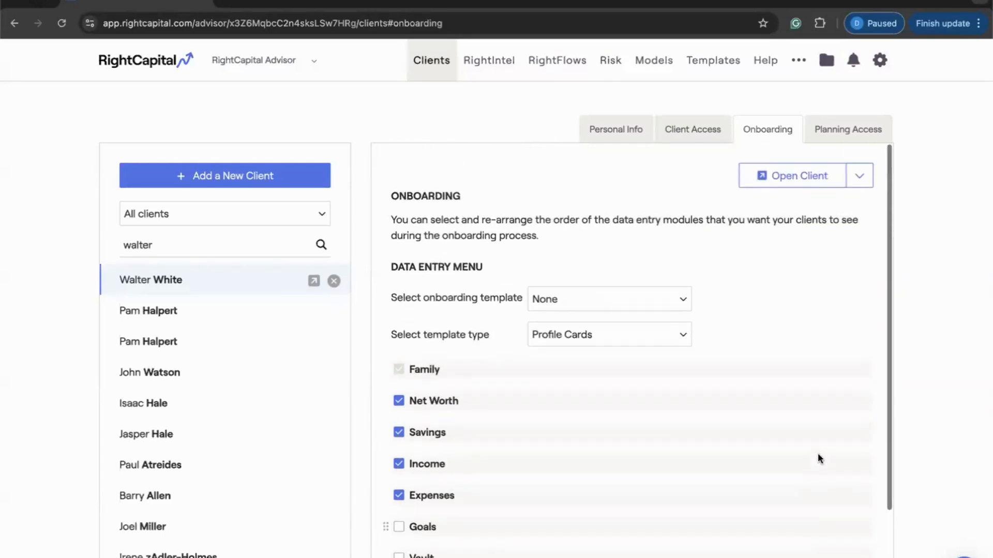
- Open the client's plan and go through the onboarding steps from Net Worth to Expenses
left_click(787, 185)
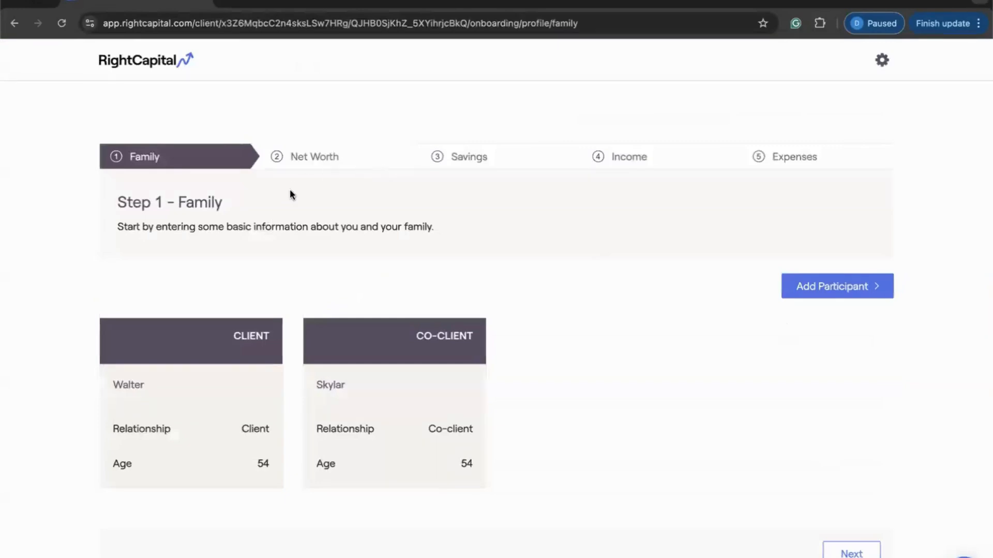
left_click(327, 164)
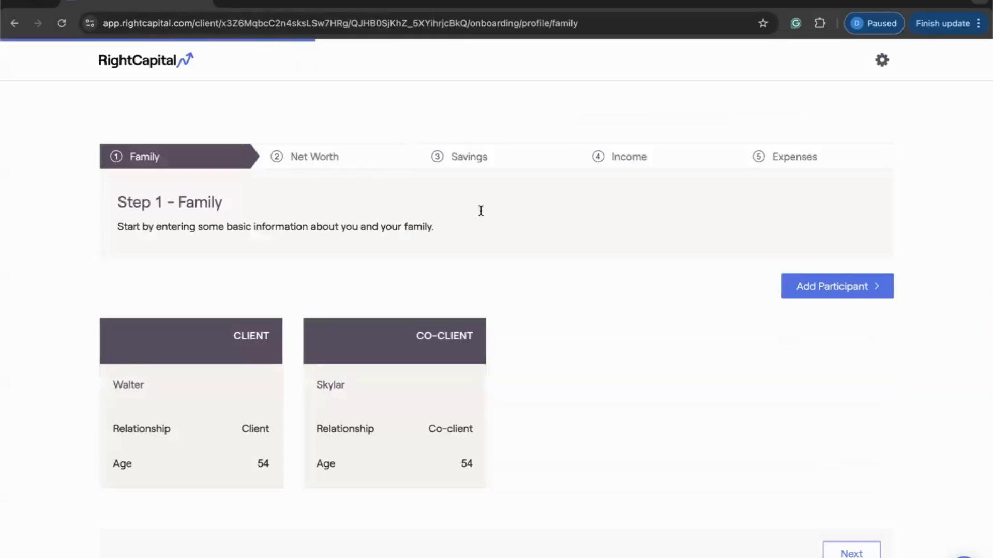
left_click(525, 167)
left_click(670, 162)
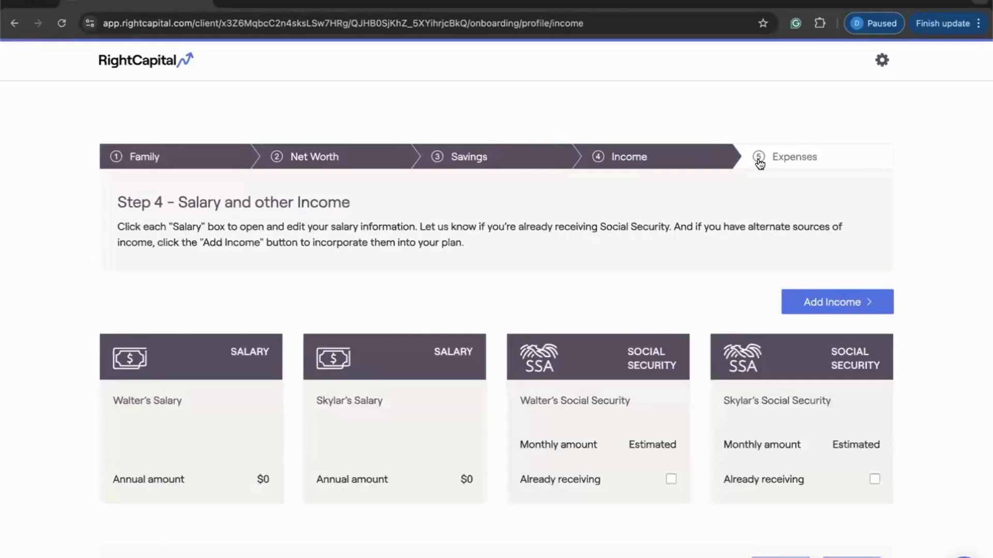
left_click(757, 158)
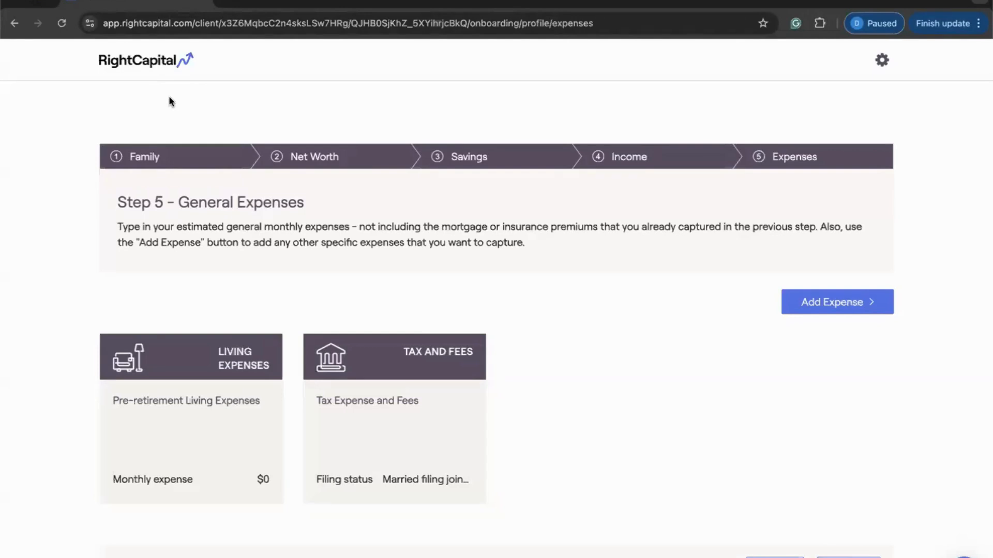
- Return to the client list, open the first listed client's plan and view the Net Worth, Goals and Income profile pages
left_click(155, 66)
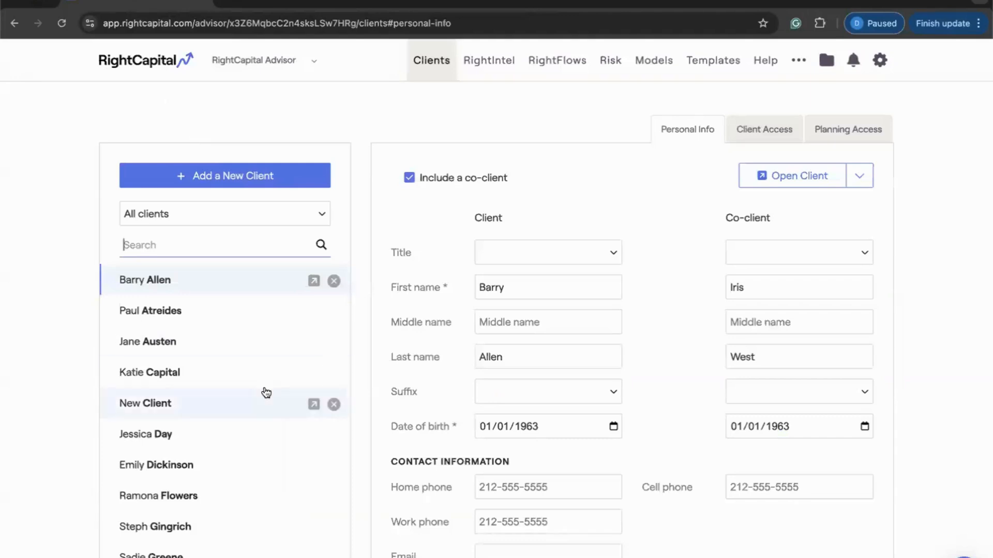
scroll(265, 393, "down", 5)
scroll(265, 393, "down", 5)
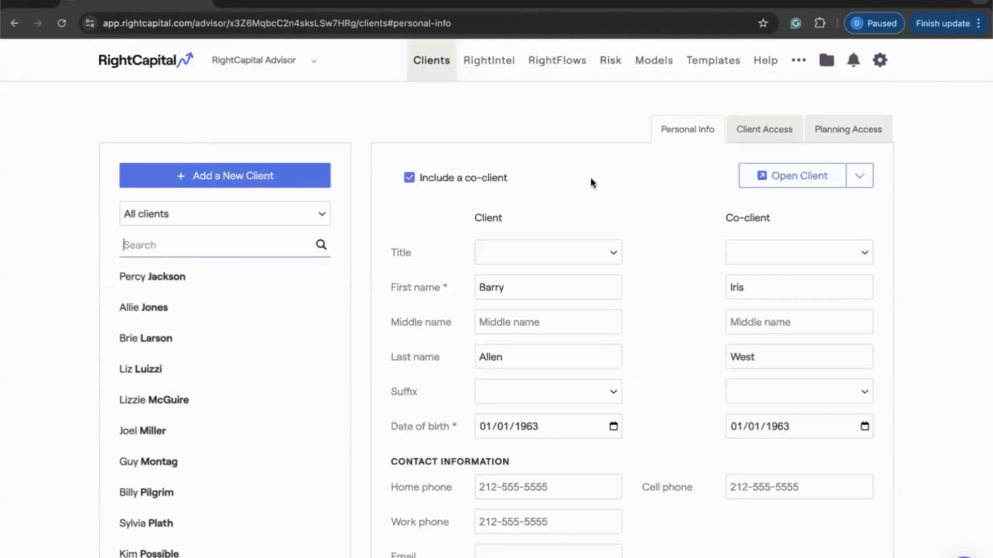
scroll(228, 334, "up", 10)
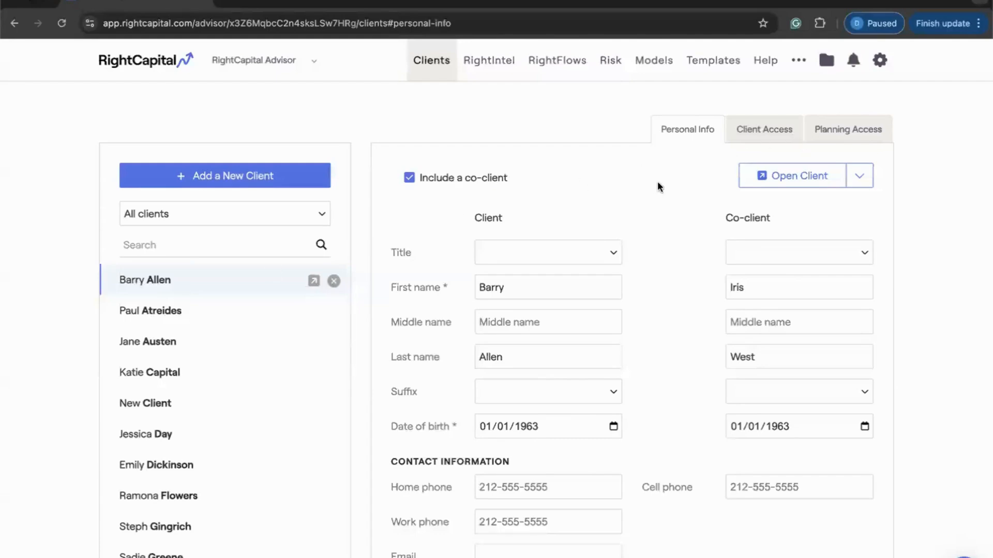
left_click(745, 183)
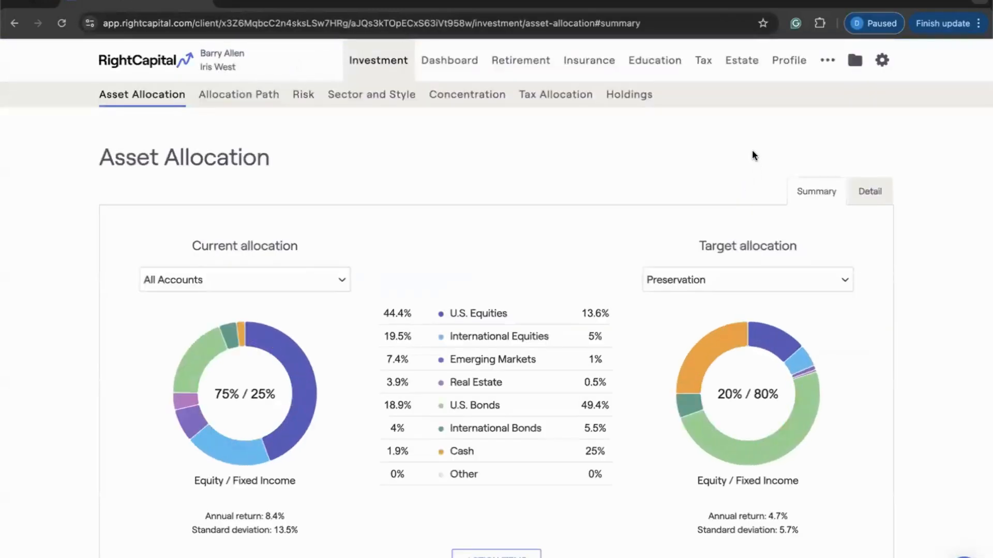
left_click(787, 67)
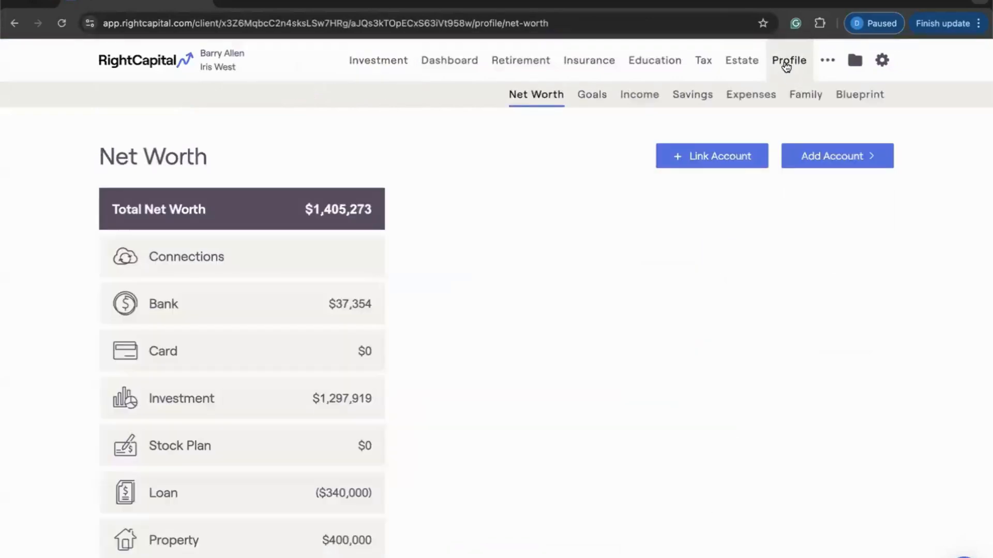
left_click(593, 101)
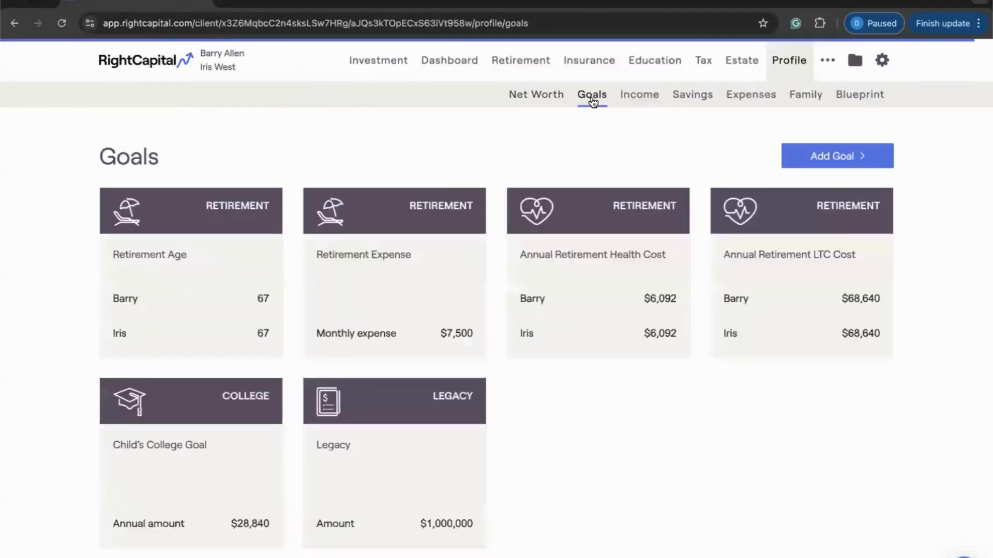
left_click(635, 99)
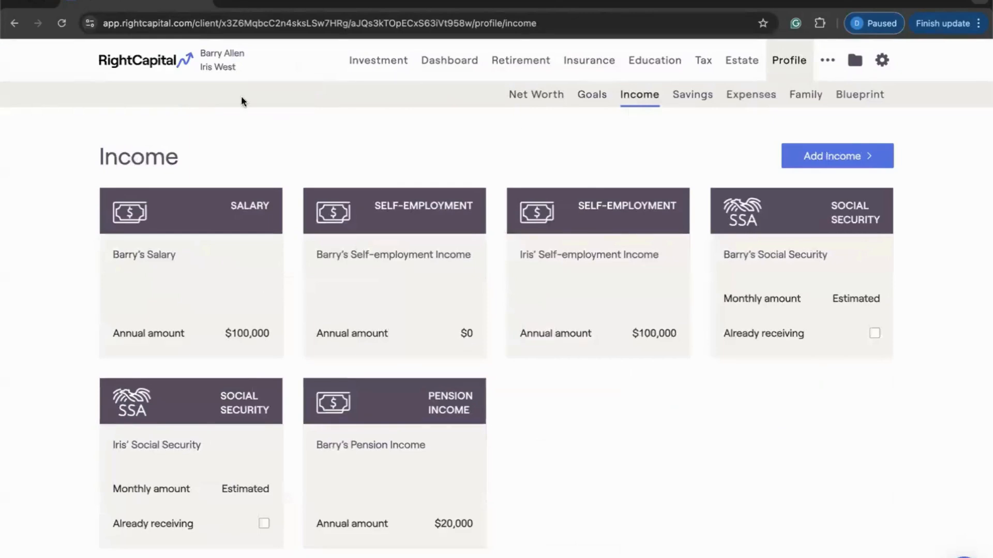
- Leave the client's plan, open the onboarding templates and review the Profile Cards template's data entry menu
left_click(170, 66)
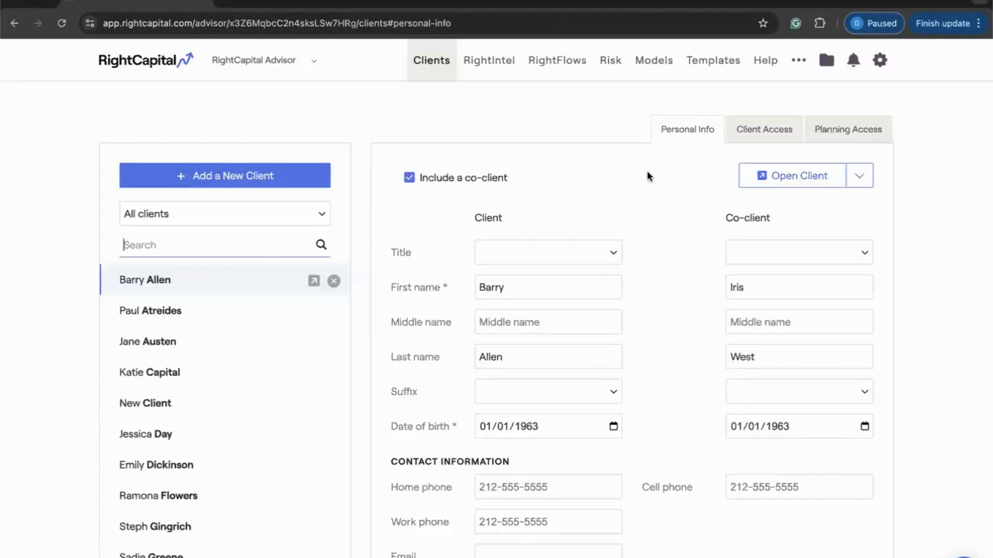
left_click(705, 70)
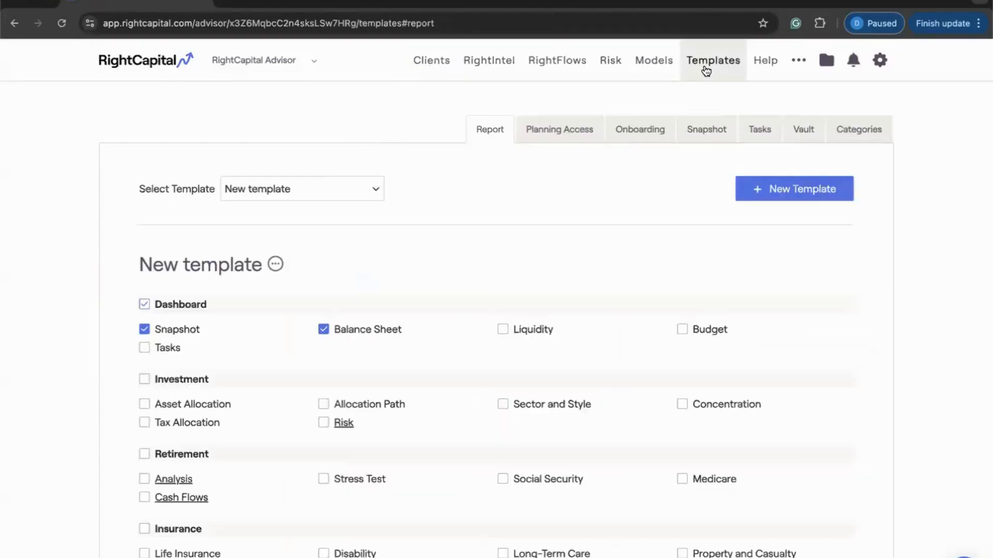
left_click(642, 128)
scroll(522, 205, "down", 1)
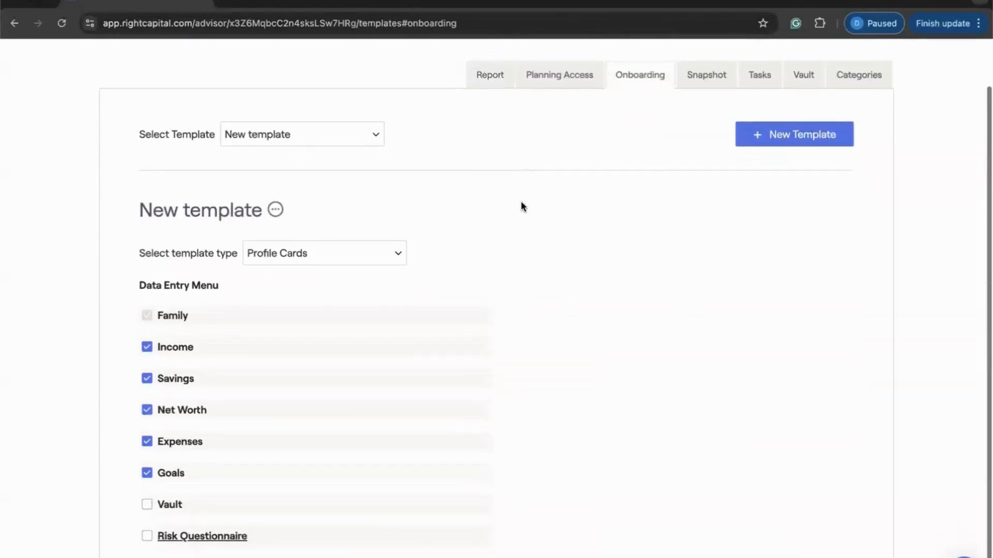
scroll(521, 206, "down", 2)
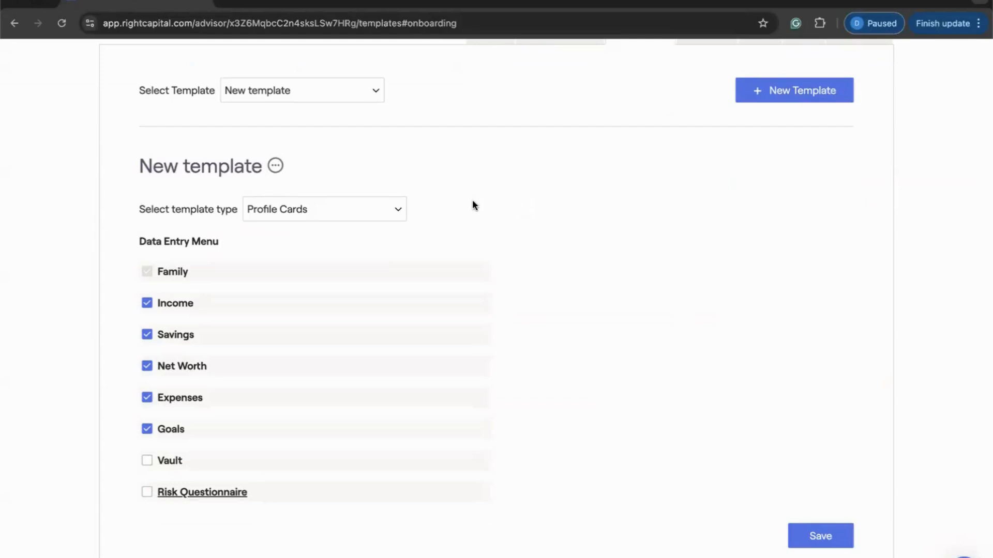
scroll(462, 202, "up", 2)
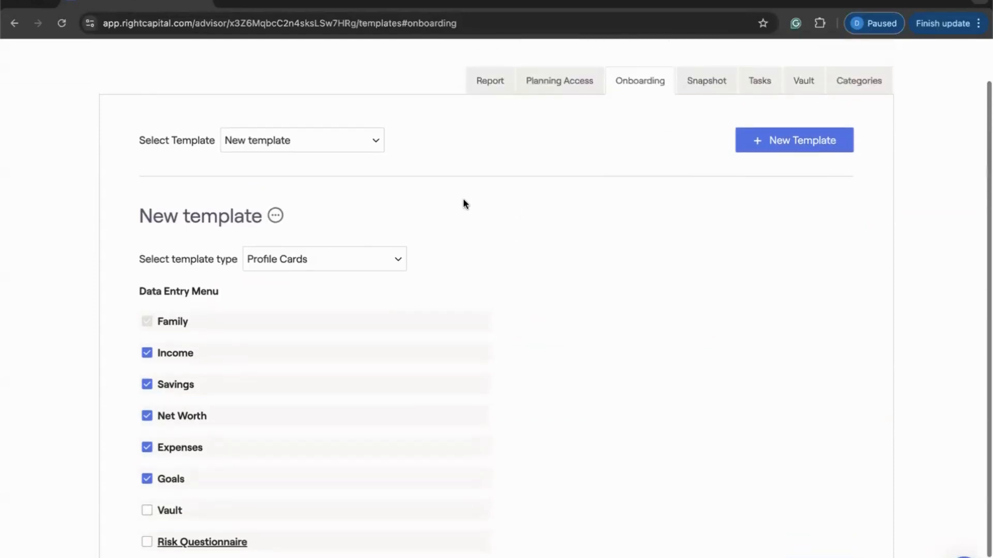
- Rename the onboarding template as "New Data Entry"
left_click(751, 150)
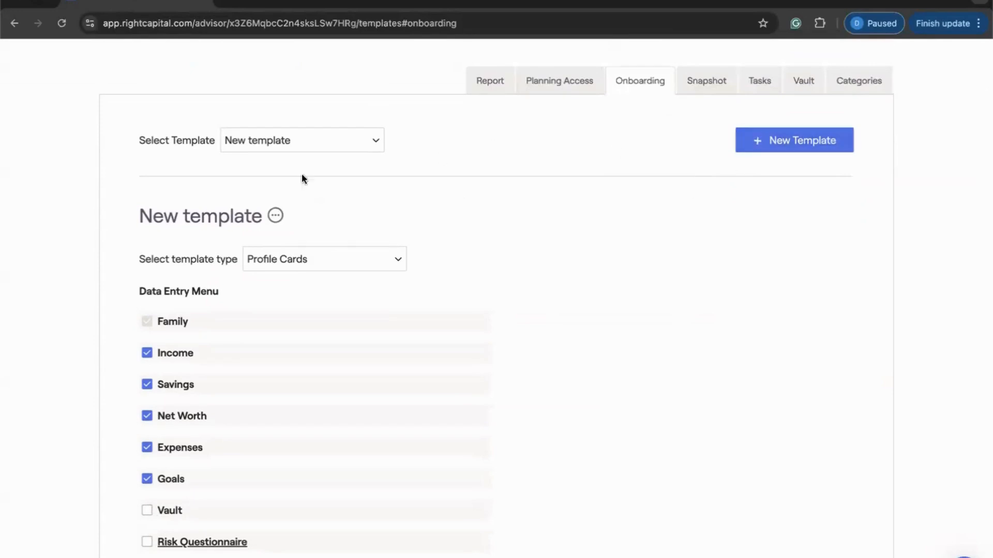
left_click(186, 220)
left_click_drag(179, 220, 88, 222)
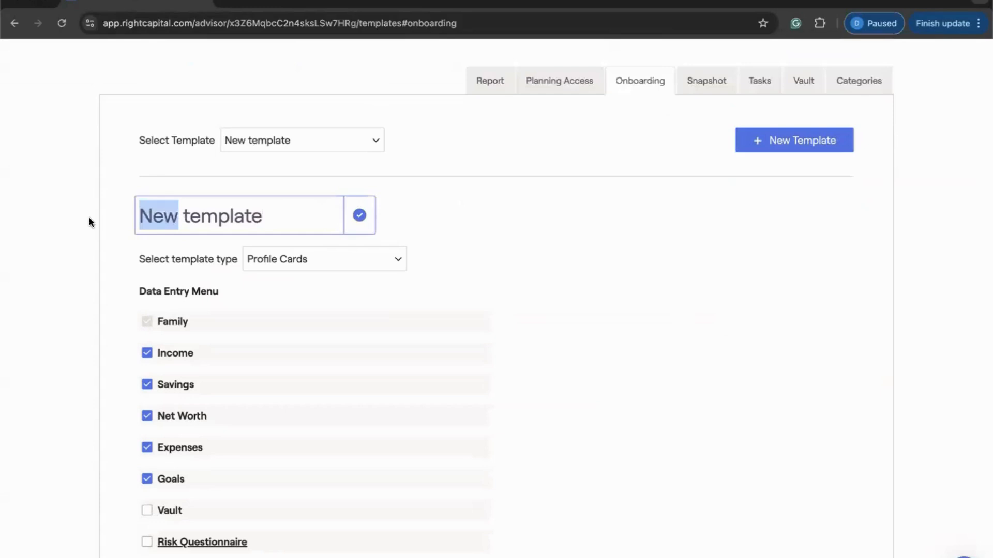
type("New Data E")
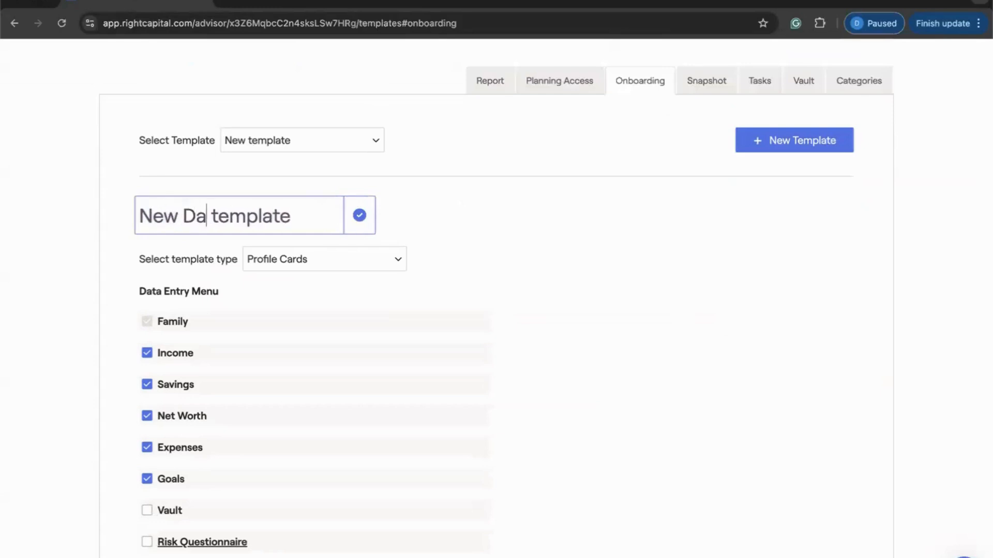
type("ntry")
key("shift+End")
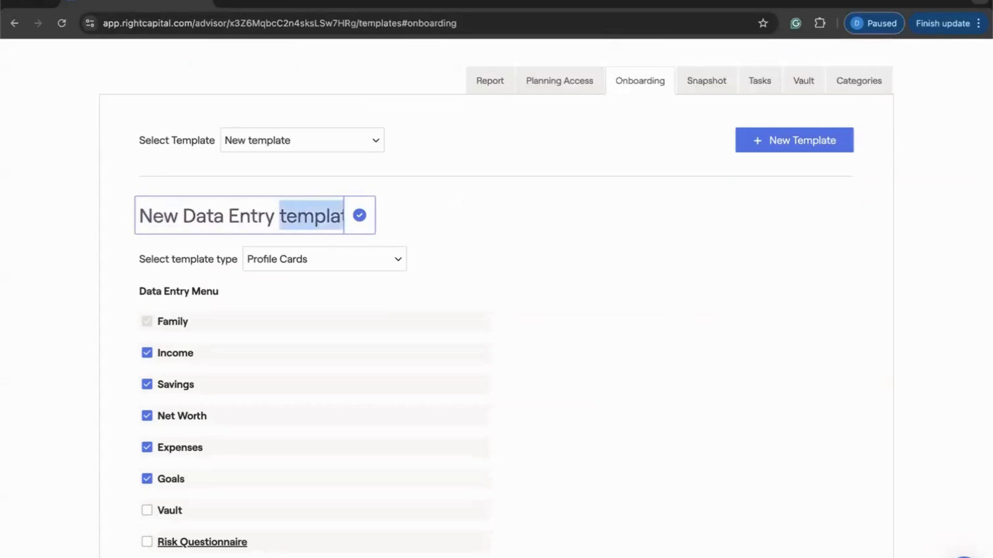
key("BackSpace")
left_click(359, 213)
- Include Vault and Risk Questionnaire in the template's Profile Cards data entry menu
scroll(462, 214, "down", 1)
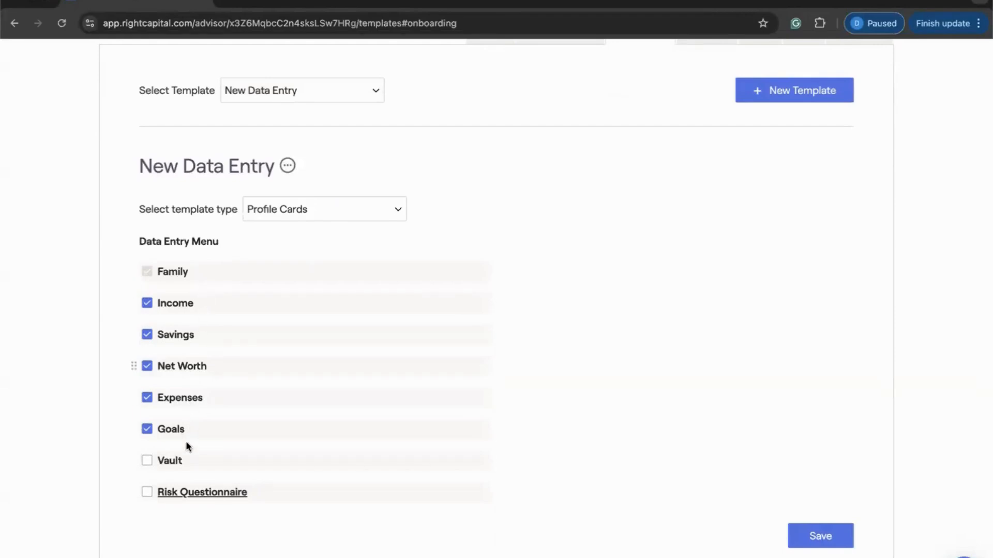
left_click(149, 464)
left_click(147, 494)
- Change the template type to Blueprint, include Vault and Risk Questionnaire in its data entry menu, and save the template
left_click(314, 209)
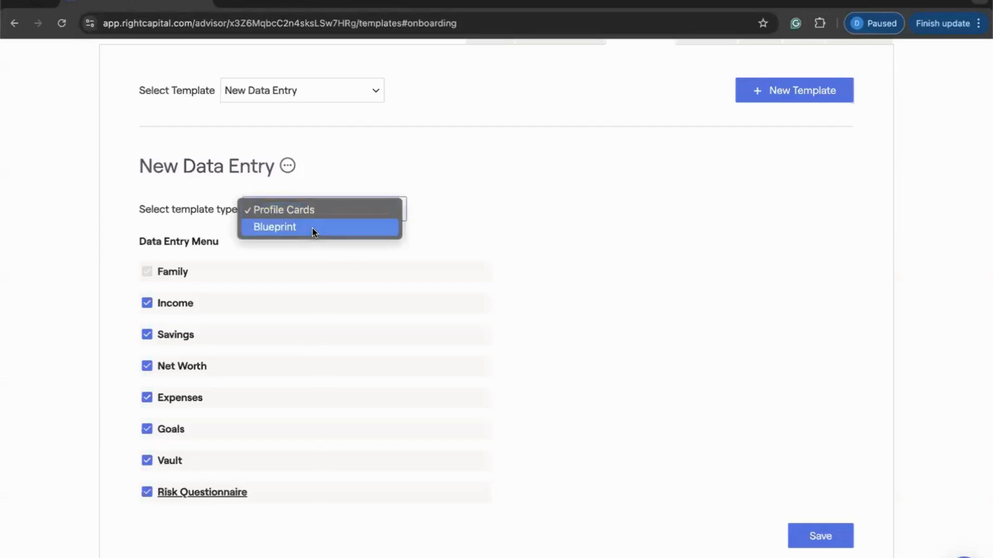
left_click(313, 227)
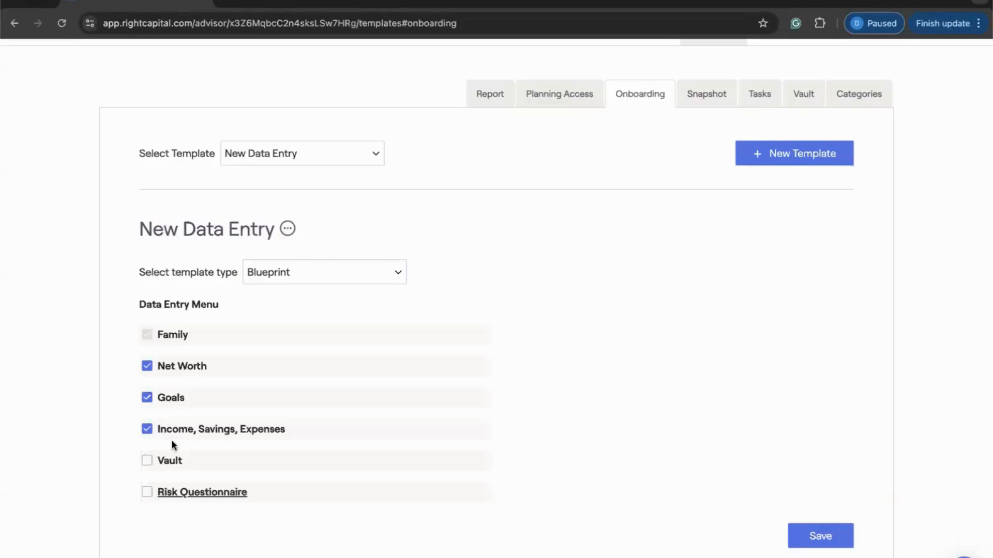
left_click(146, 461)
left_click(147, 492)
left_click(806, 540)
scroll(522, 340, "down", 1)
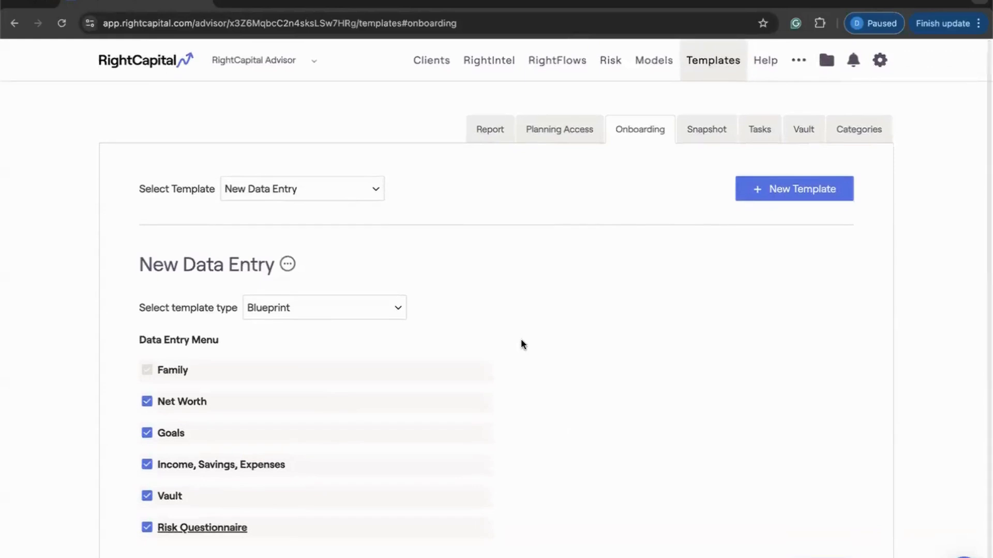
- Search the client list by the client's first name and open that client's onboarding settings
left_click(431, 71)
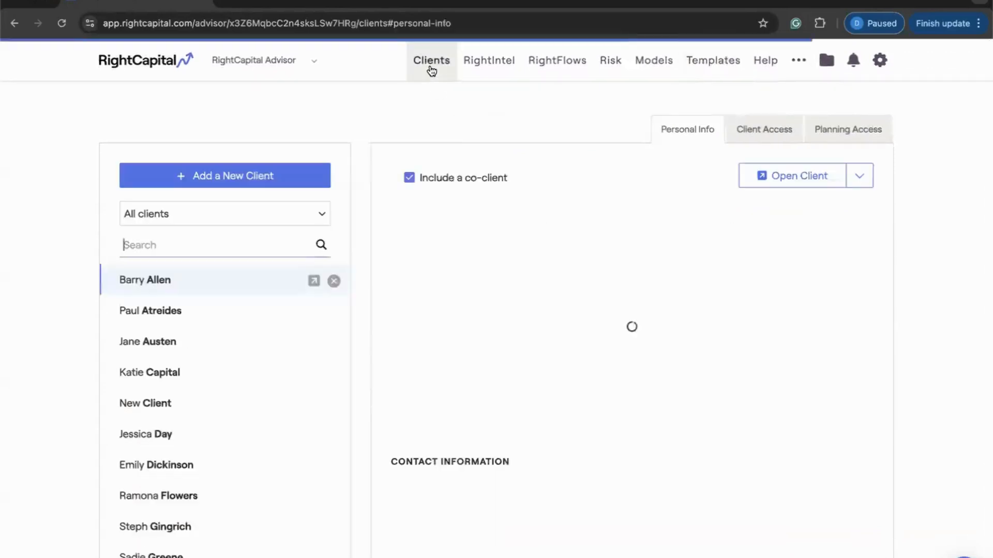
left_click(233, 248)
type("walter")
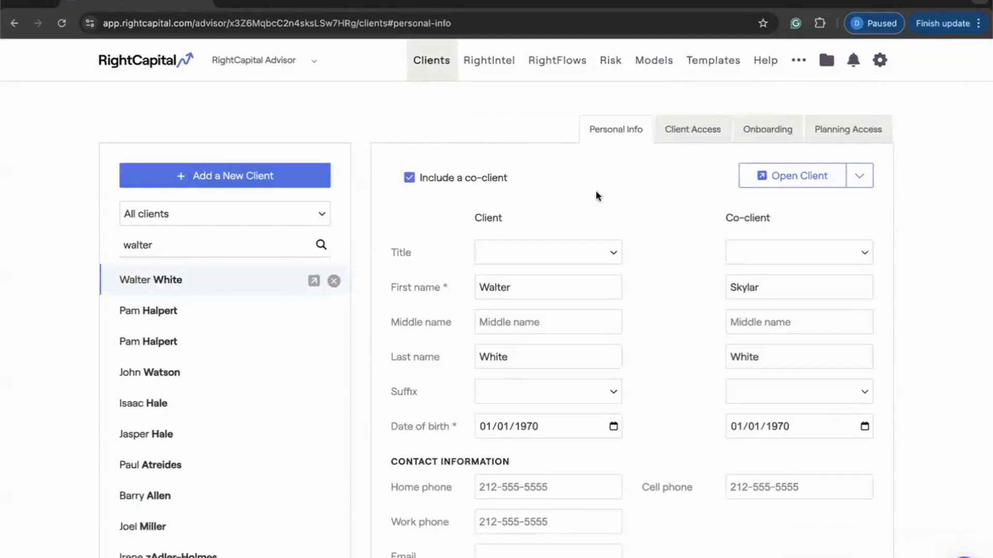
left_click(760, 132)
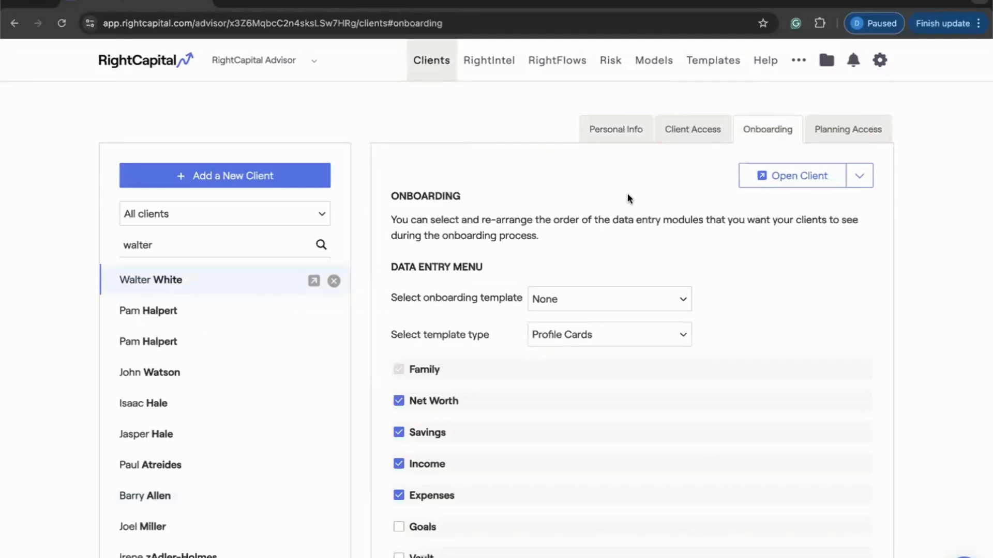
- Apply the New Data Entry onboarding template to the client and save the onboarding settings
scroll(613, 215, "down", 1)
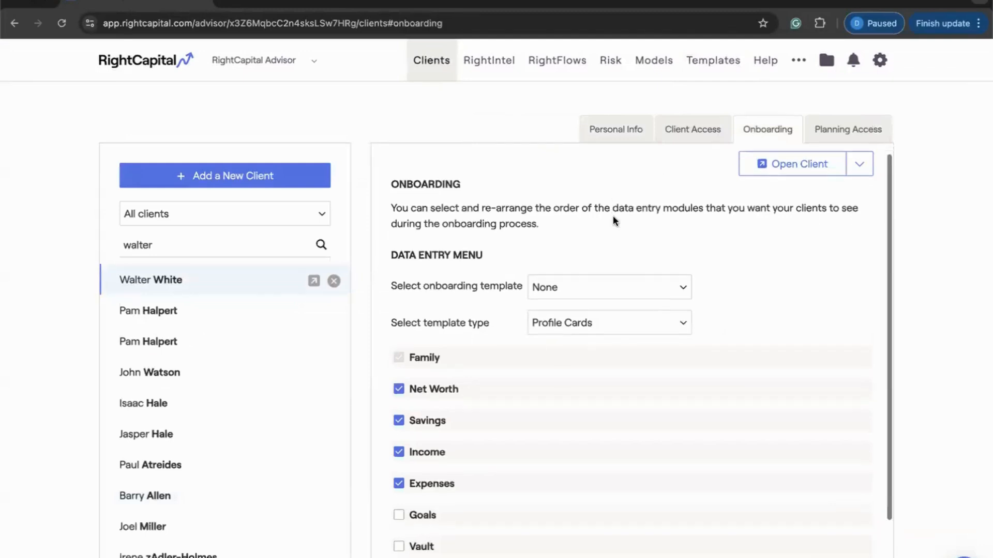
left_click(578, 281)
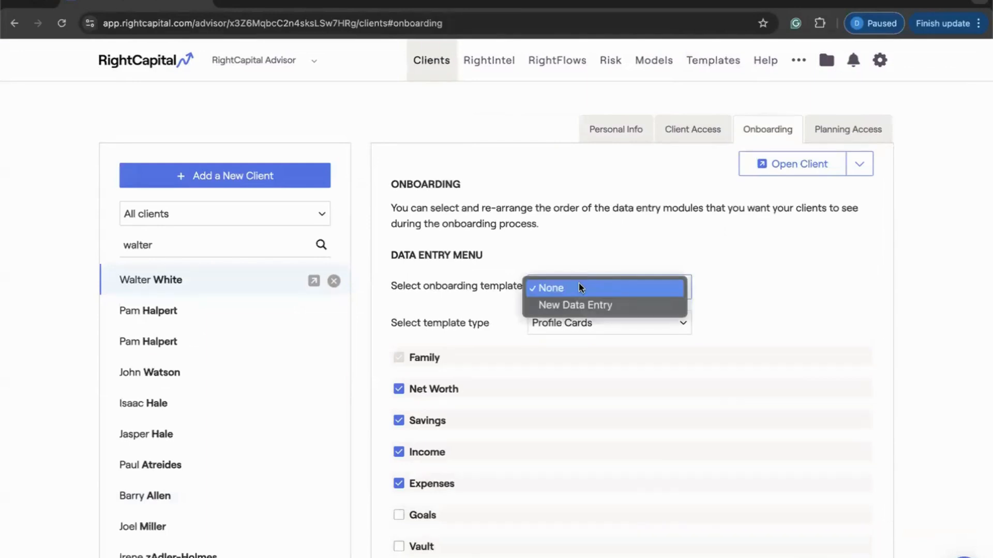
left_click(624, 313)
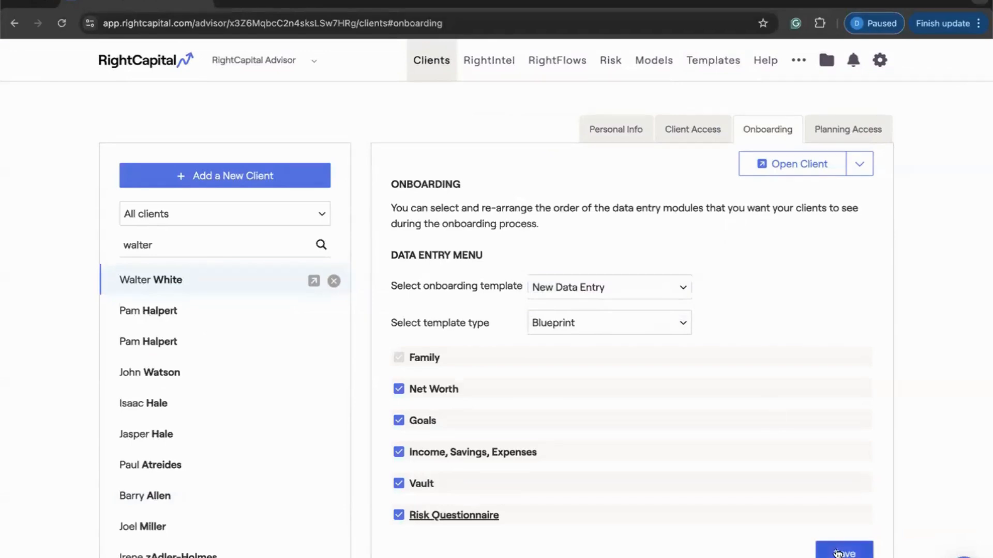
- Open the client's Blueprint onboarding and review the Net Worth step, including the account types that can be added
scroll(747, 345, "up", 1)
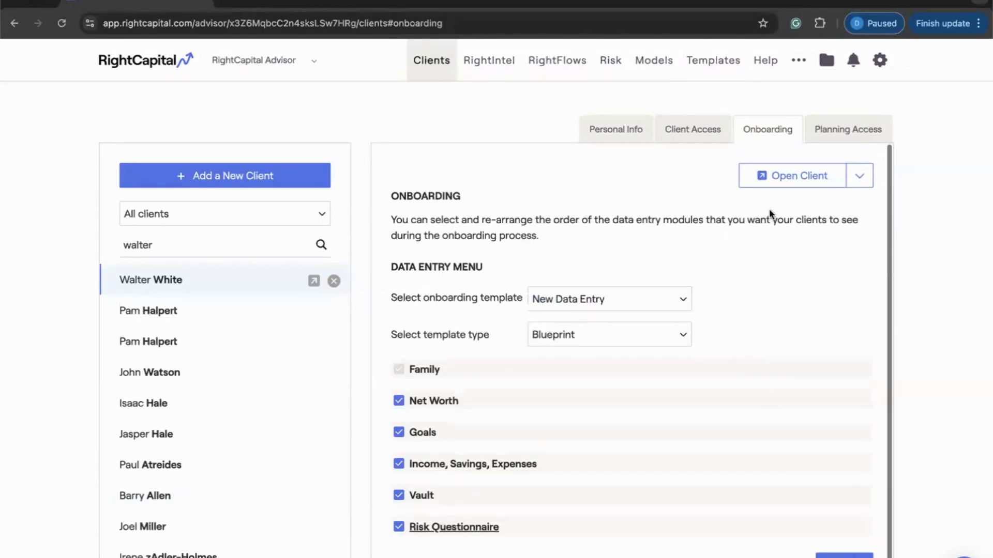
left_click(772, 178)
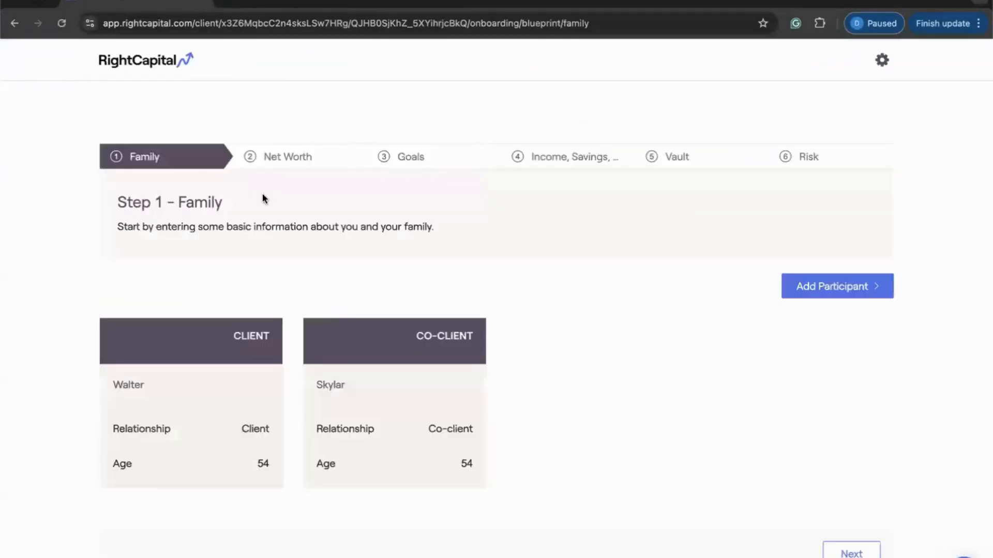
left_click(318, 160)
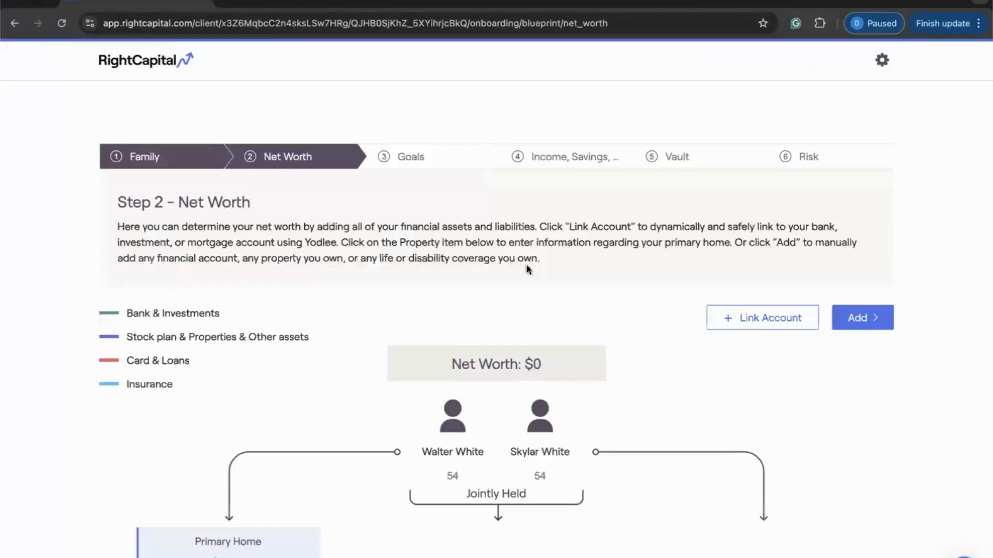
scroll(545, 280, "down", 3)
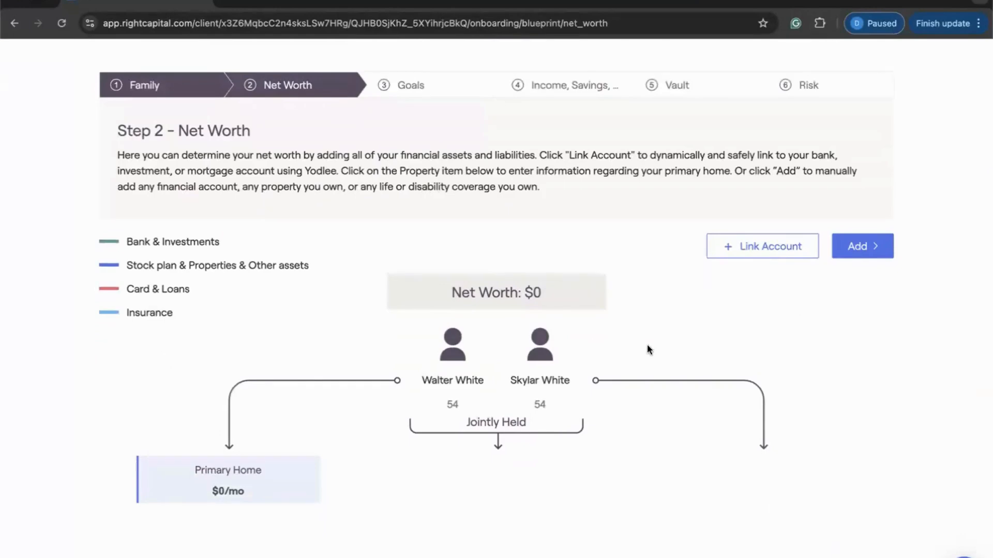
left_click(862, 248)
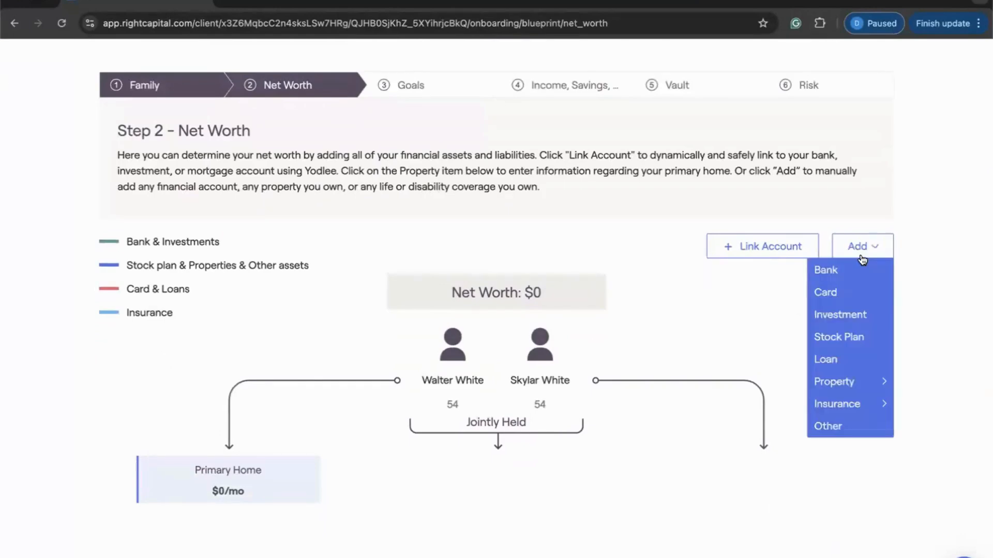
left_click(765, 284)
scroll(517, 372, "down", 1)
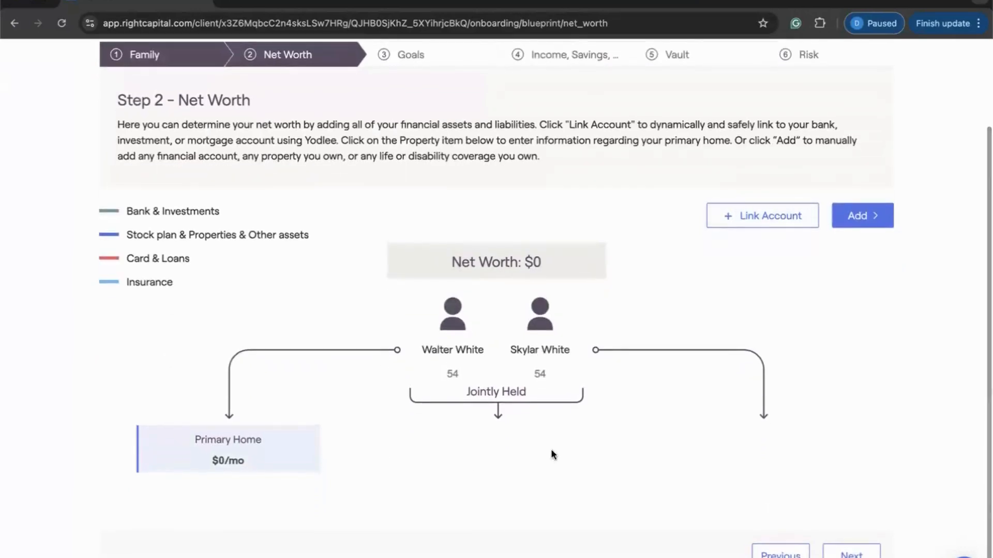
scroll(504, 378, "up", 1)
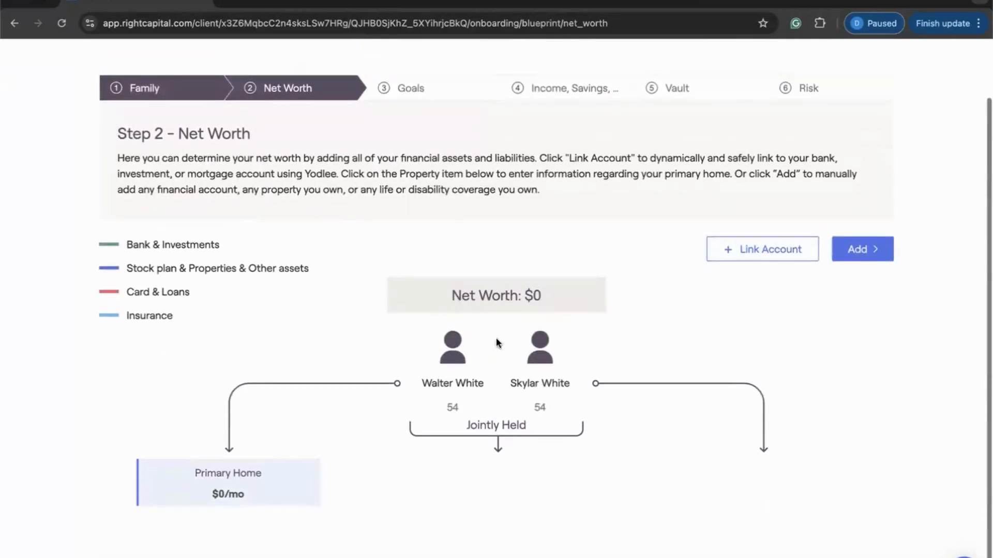
- Review the Goals step of the Blueprint onboarding, switching the goals from the category layout to the timeline view
left_click(437, 91)
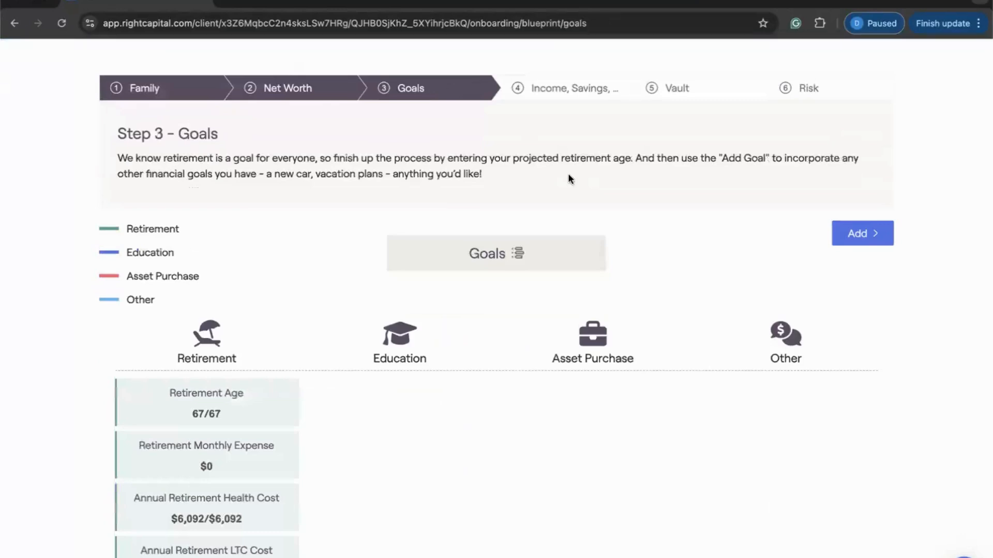
scroll(568, 172, "down", 1)
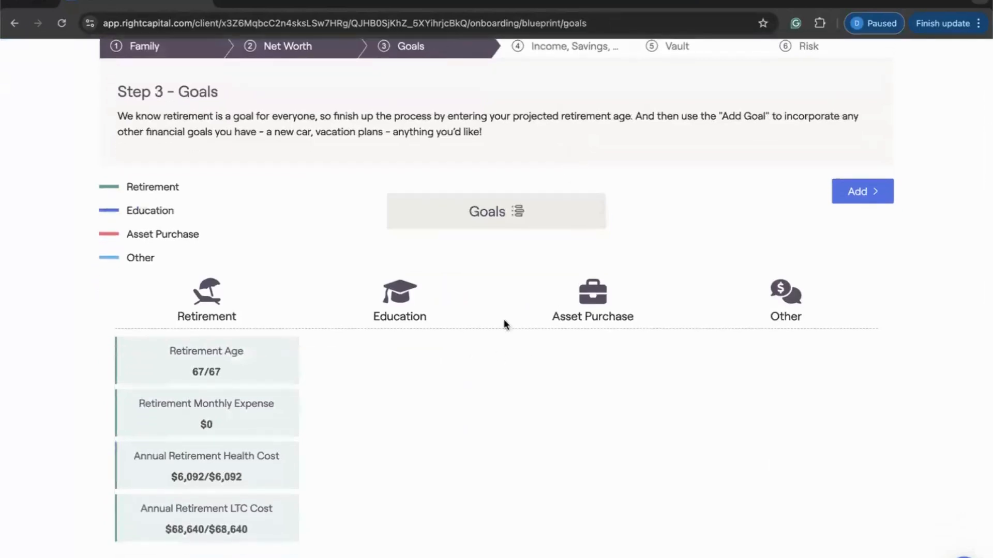
left_click(517, 213)
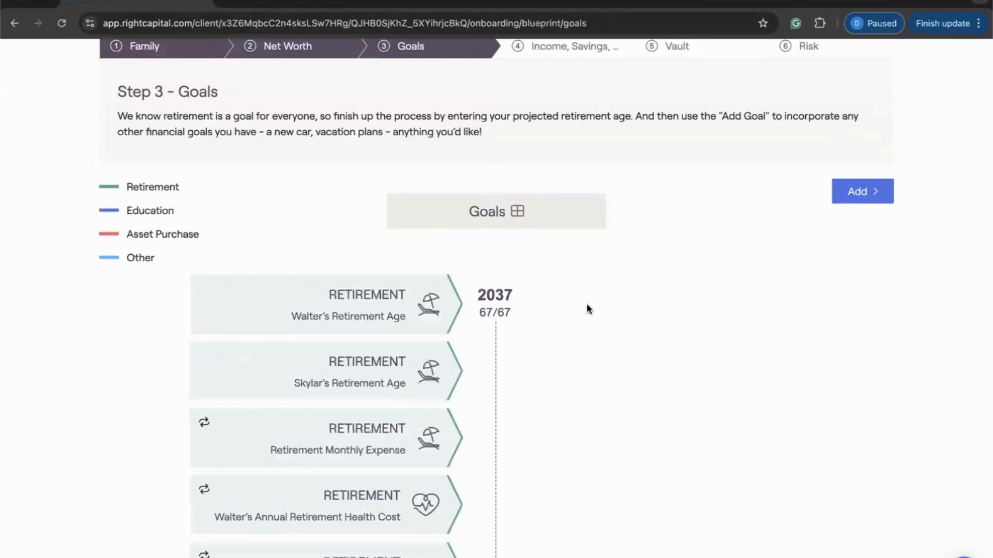
scroll(587, 303, "up", 2)
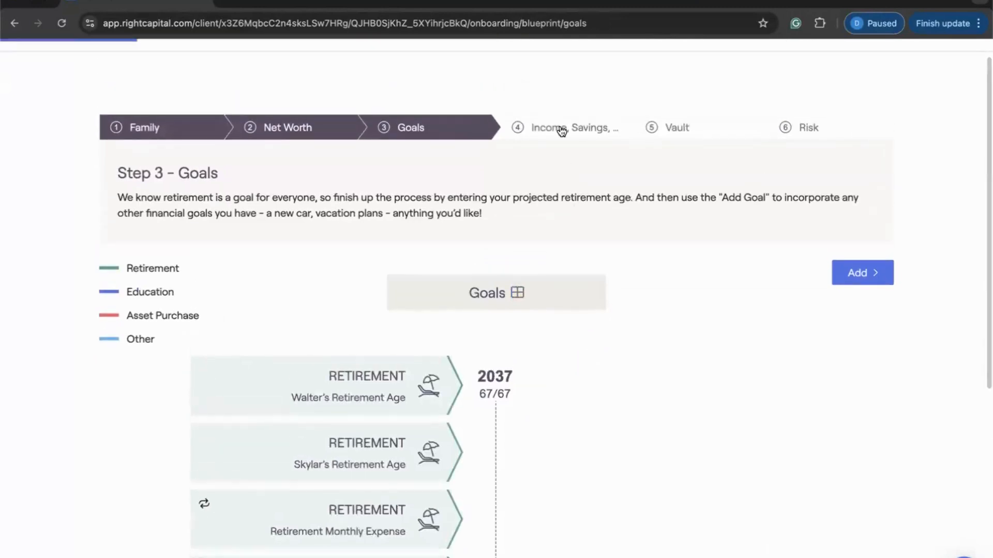
- Review the Income, Savings, Expenses step and the kinds of income, savings and expense items that can be added
left_click(561, 127)
scroll(645, 279, "down", 2)
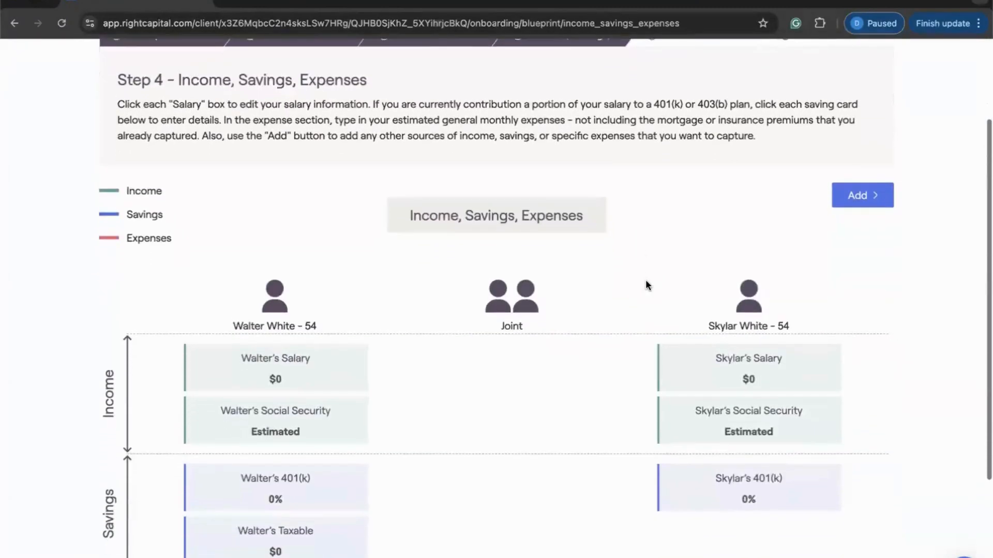
scroll(646, 285, "down", 1)
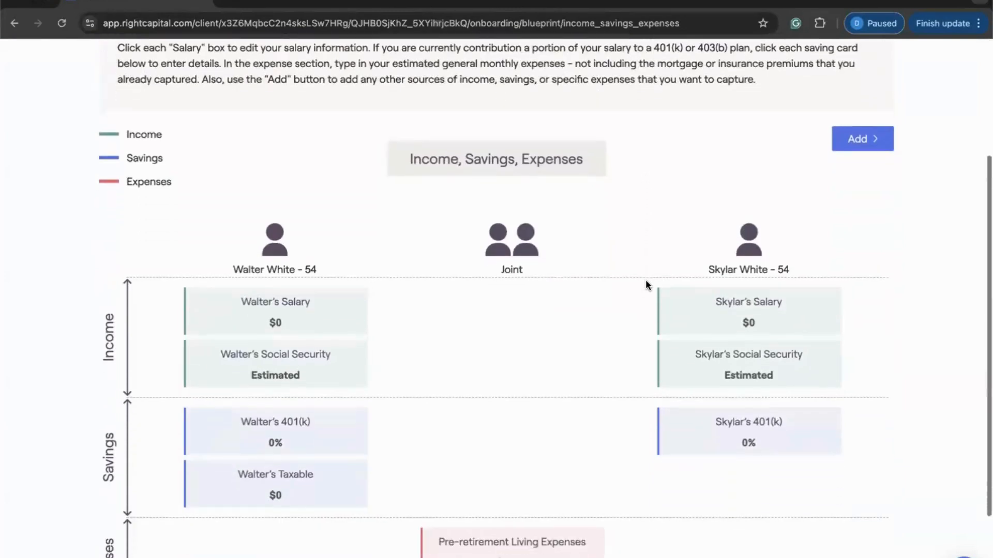
scroll(646, 283, "down", 1)
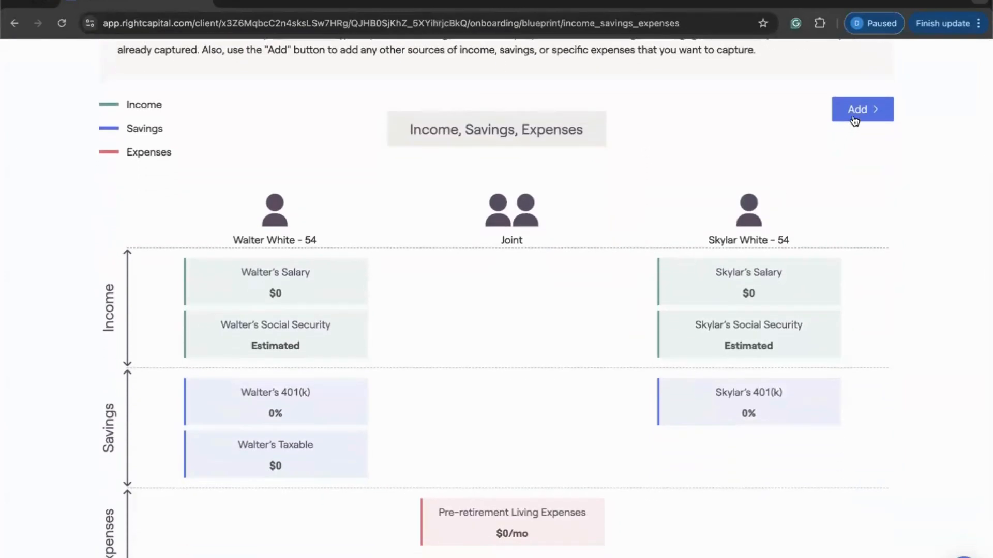
left_click(855, 115)
mouse_move(862, 137)
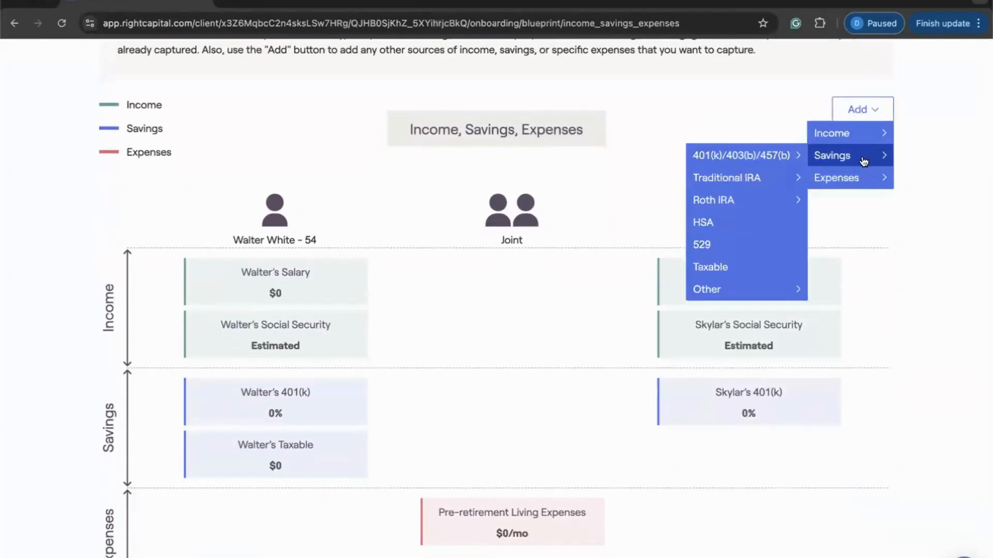
mouse_move(864, 179)
scroll(814, 109, "up", 3)
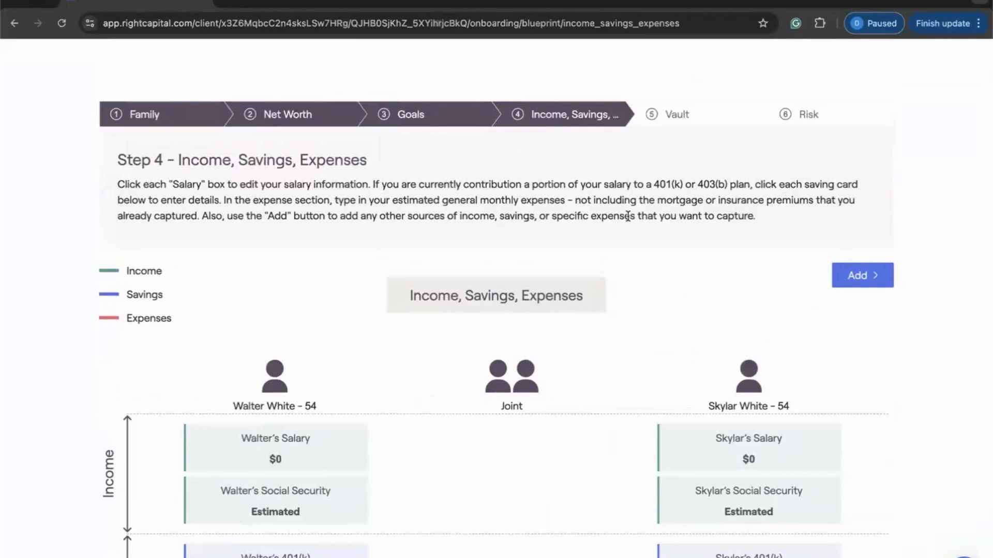
- Review the Vault step and the Risk step, looking through the client's risk assessment questions and closing them unanswered
left_click(720, 115)
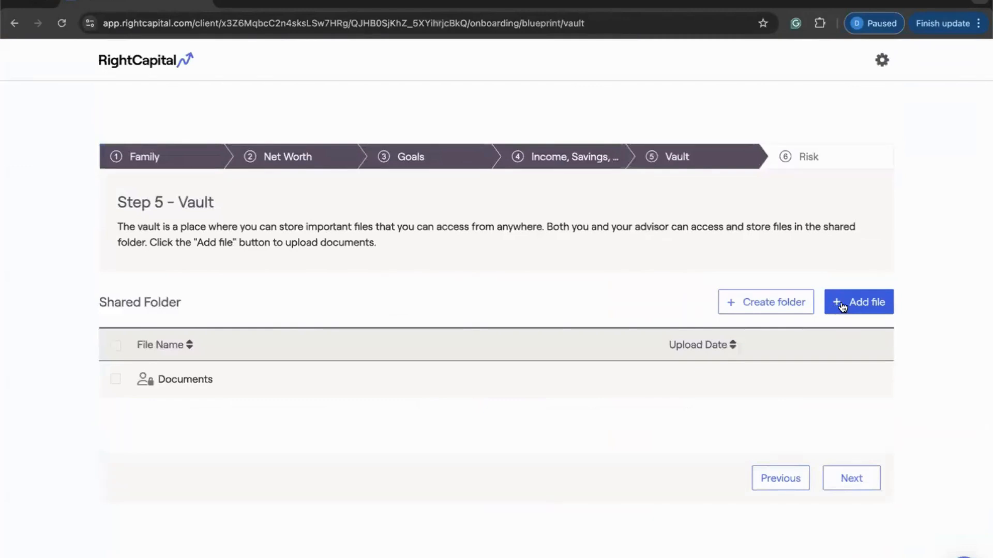
left_click(801, 159)
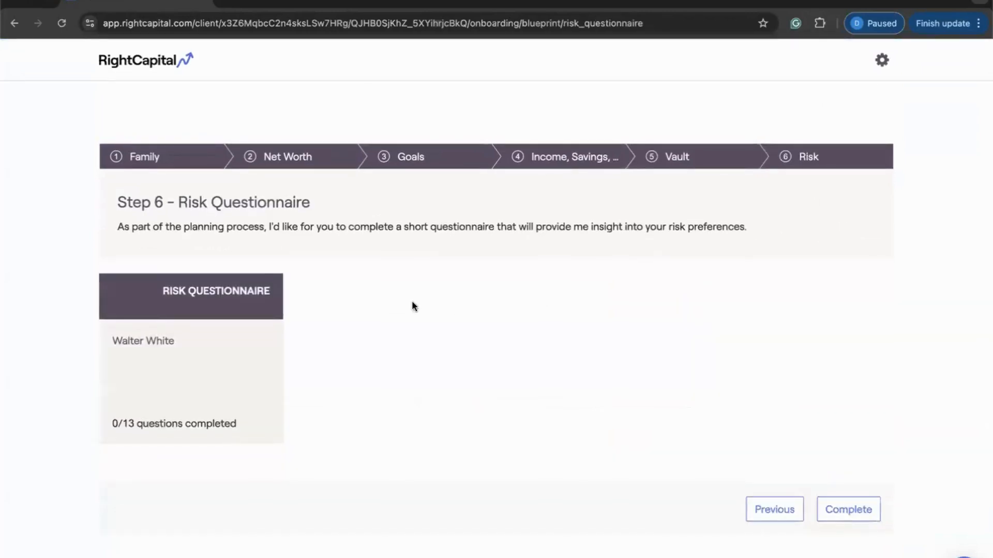
left_click(201, 356)
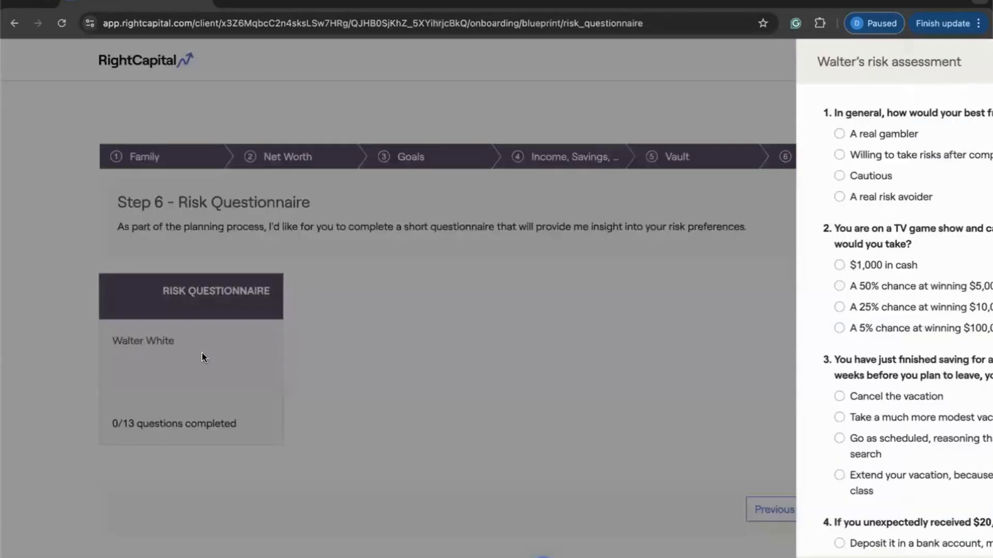
scroll(672, 253, "down", 6)
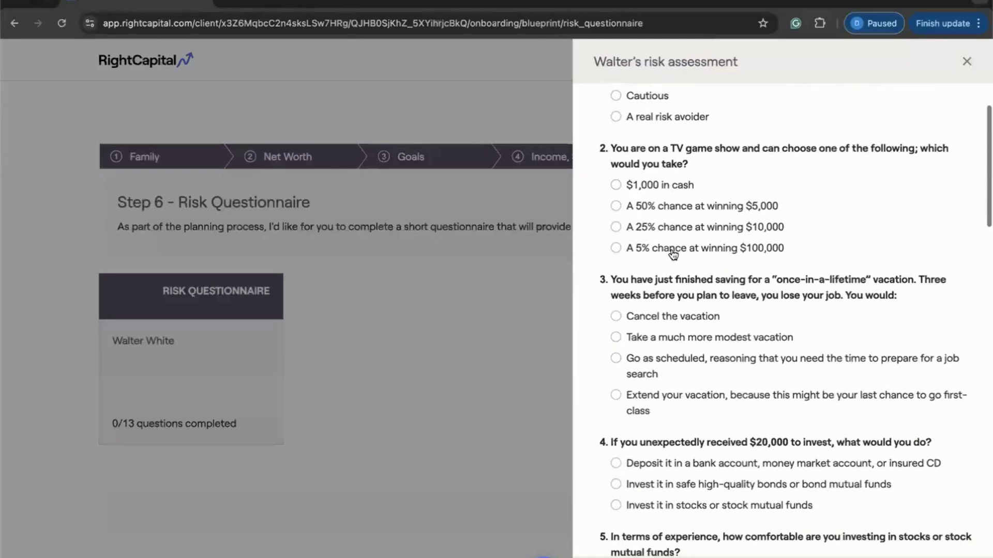
scroll(672, 253, "down", 10)
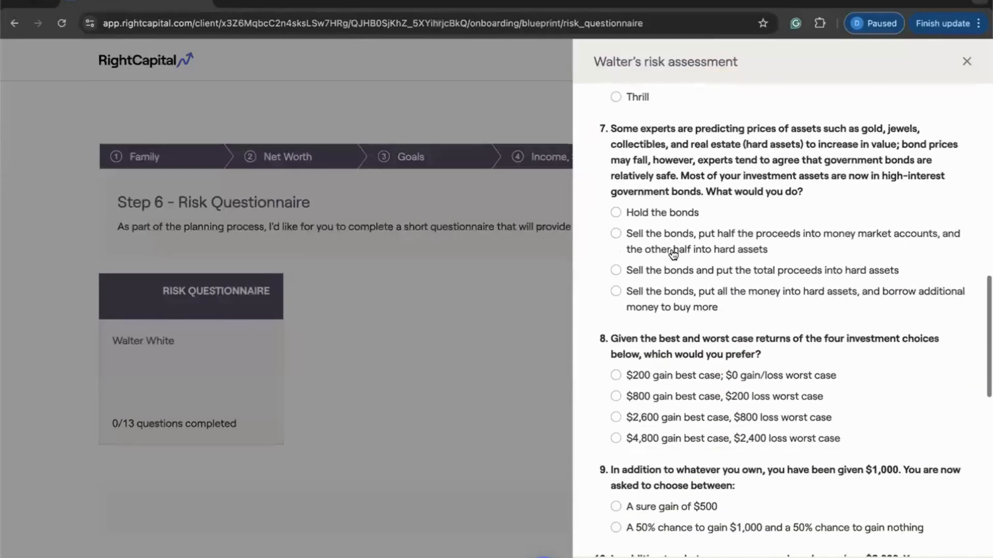
left_click(540, 400)
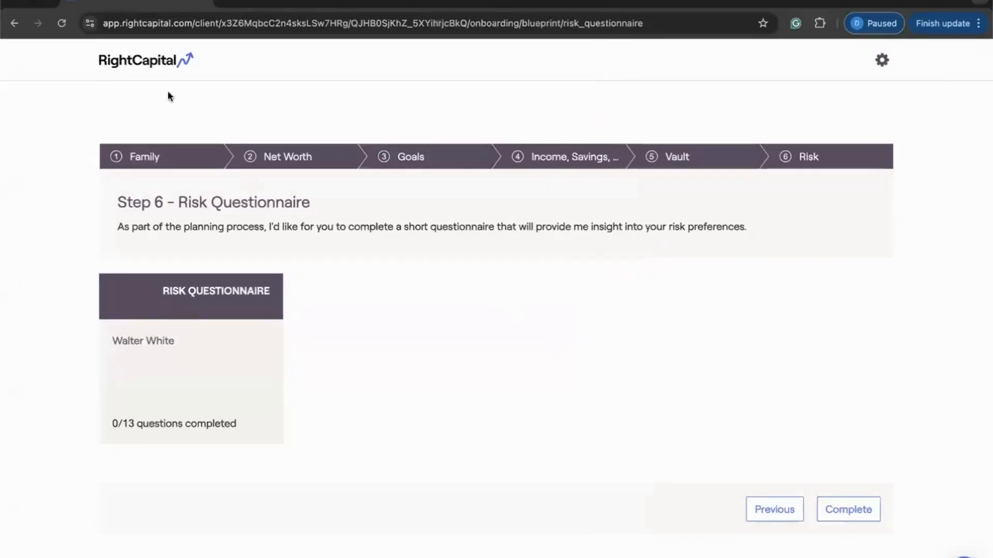
- Leave the client's onboarding for the advisor portal and reopen the onboarding templates
left_click(137, 66)
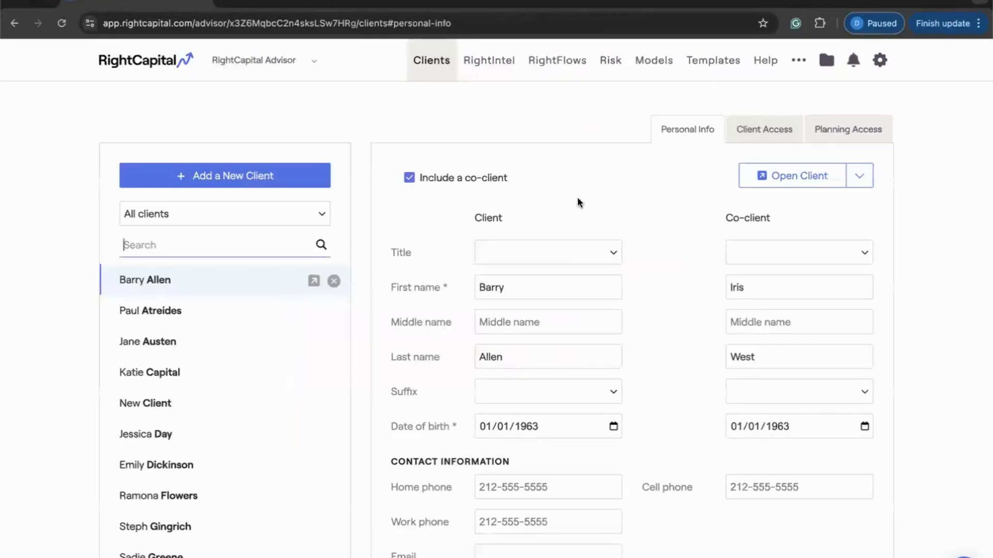
left_click(707, 67)
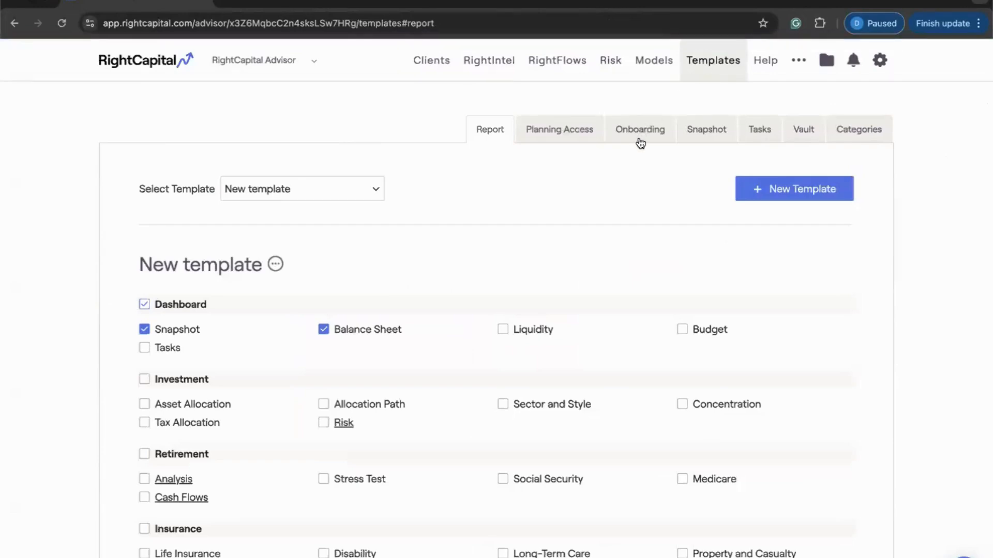
left_click(640, 143)
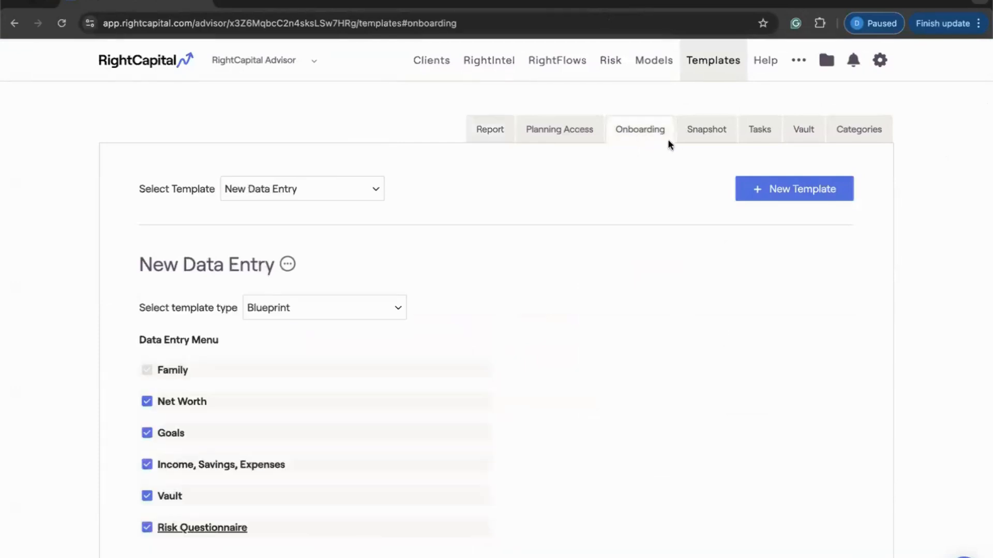
- Open the Snapshot templates, switch from Welcome! to the RC Default template and review its tiles
left_click(681, 133)
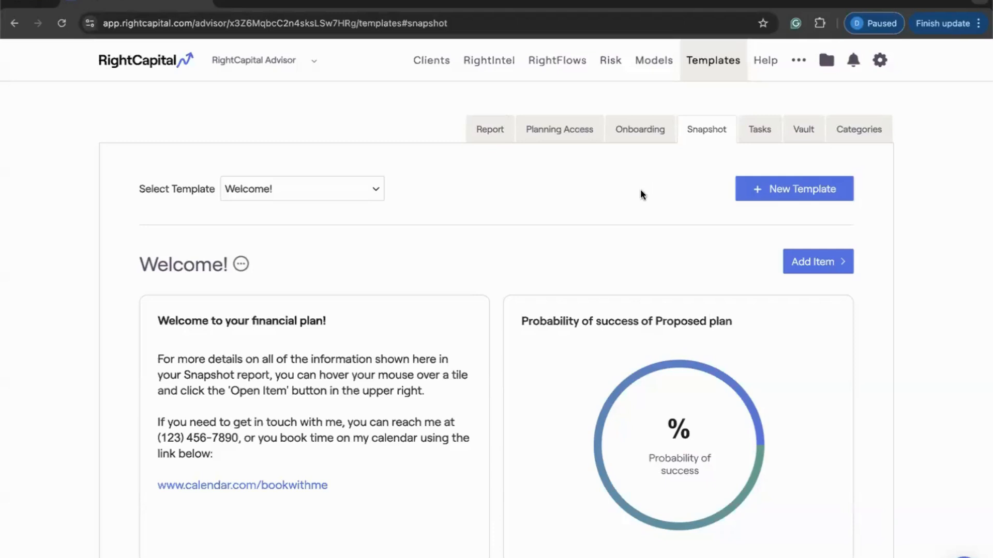
scroll(641, 193, "down", 1)
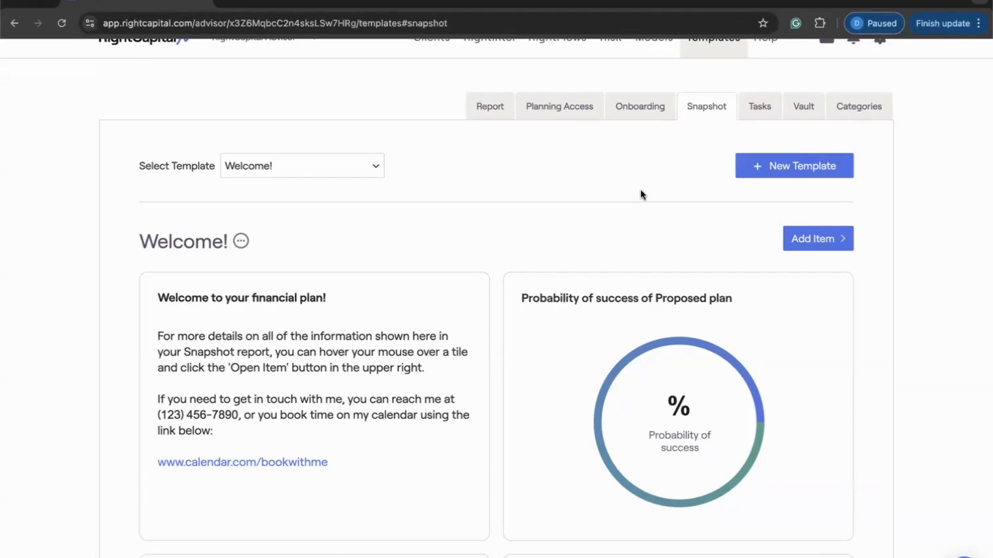
left_click(387, 163)
left_click(243, 182)
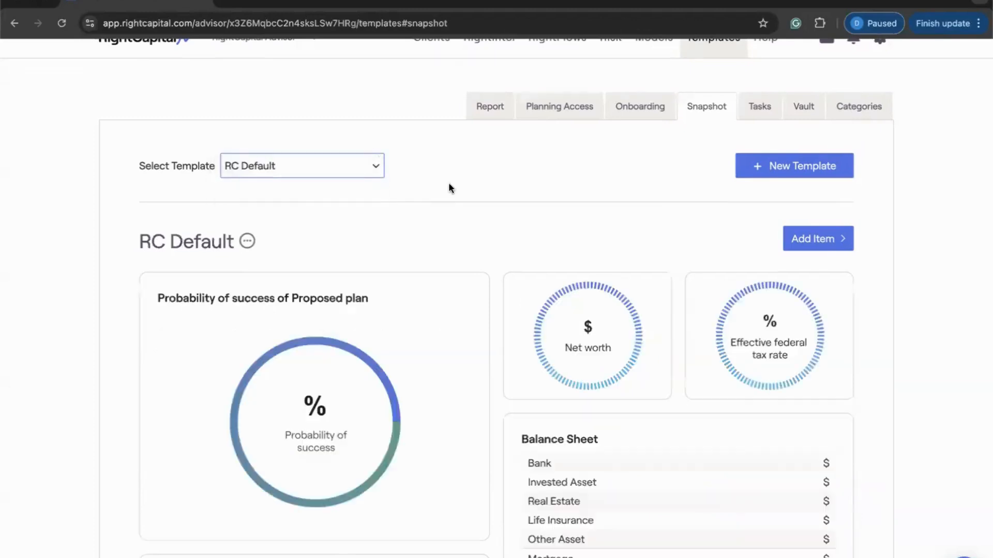
scroll(448, 185, "down", 2)
scroll(448, 182, "down", 3)
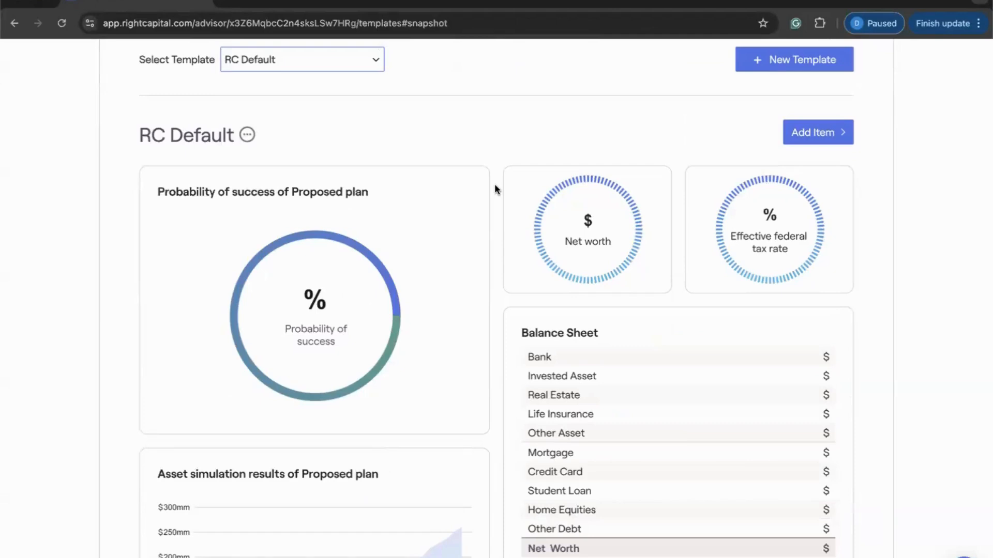
- Leave the templates for the client list, open the first client's plan and go to its dashboard Snapshot
scroll(494, 184, "up", 6)
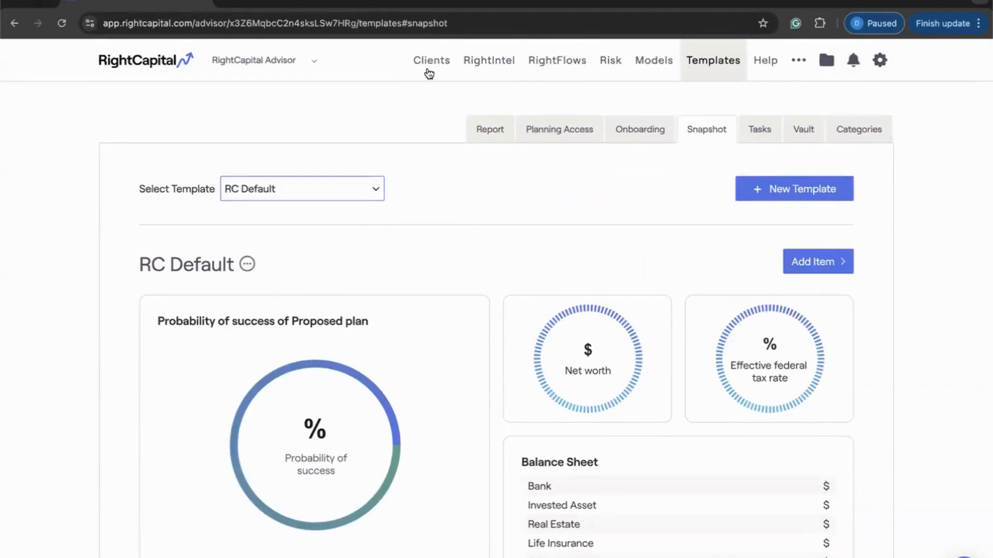
left_click(429, 73)
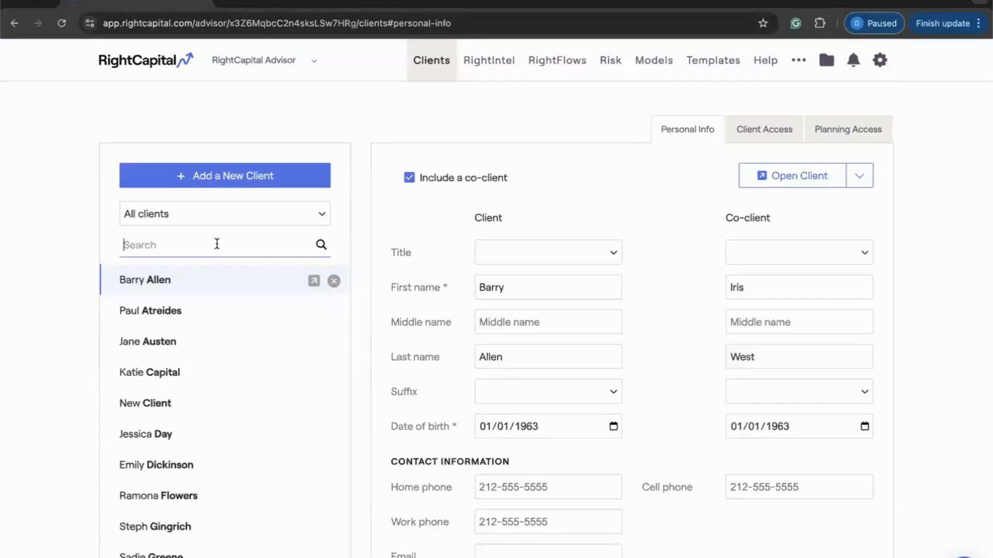
left_click(314, 281)
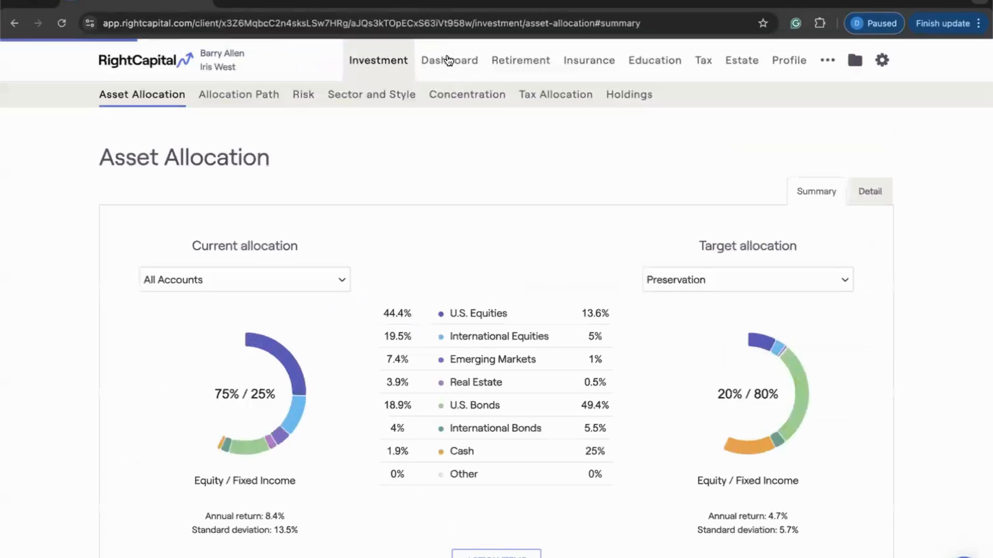
left_click(456, 74)
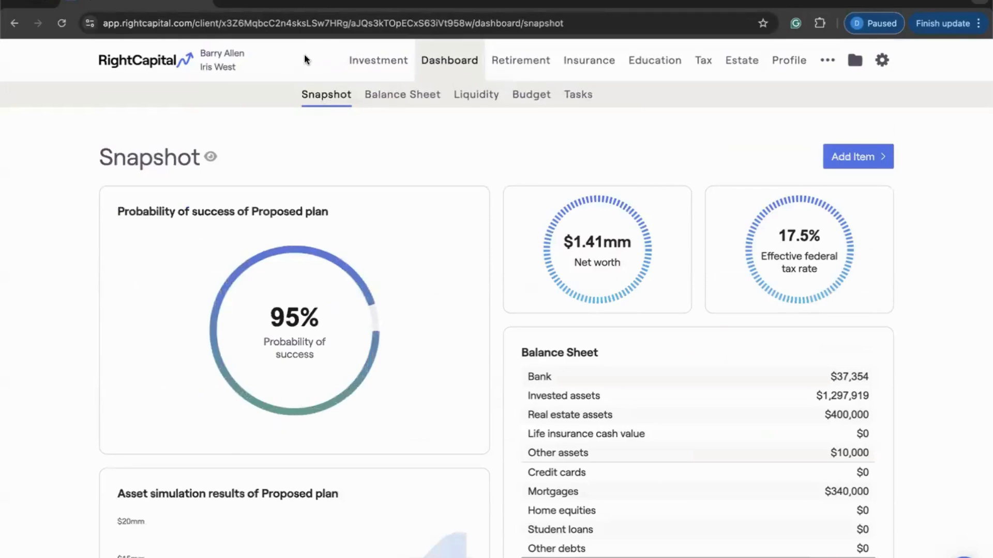
- Review the client's Snapshot tiles, from probability of success and net worth to current allocation, tax allocation summary and notes
scroll(499, 194, "down", 1)
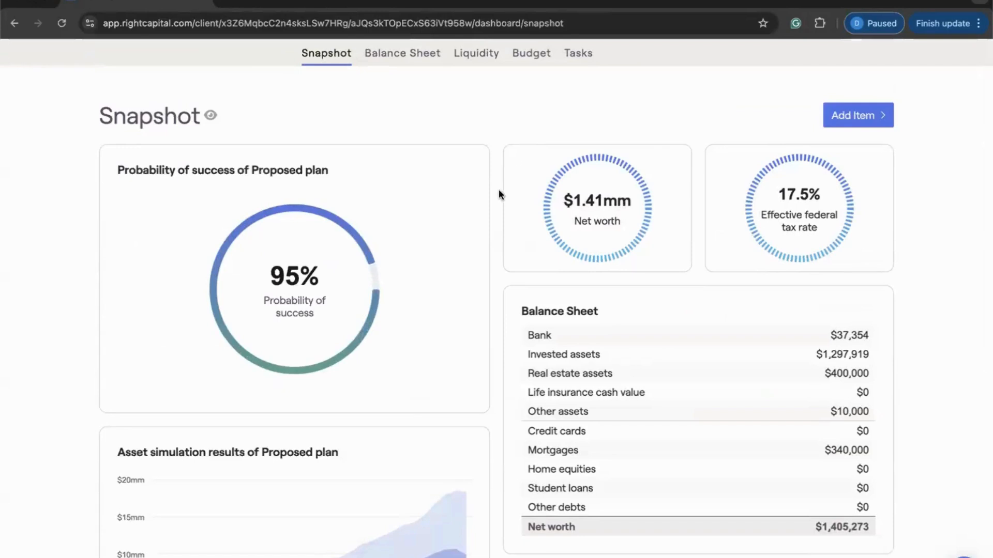
scroll(499, 195, "down", 1)
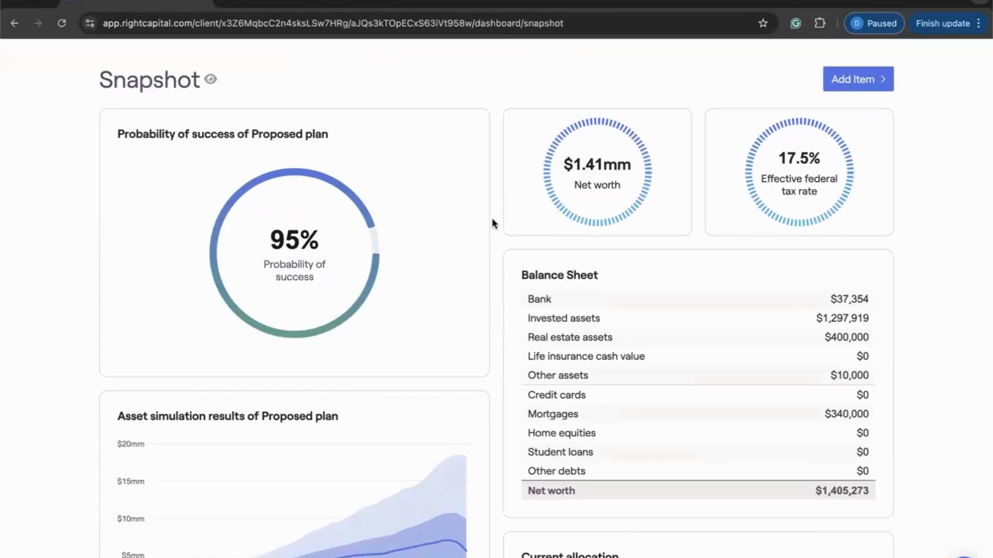
scroll(492, 219, "down", 1)
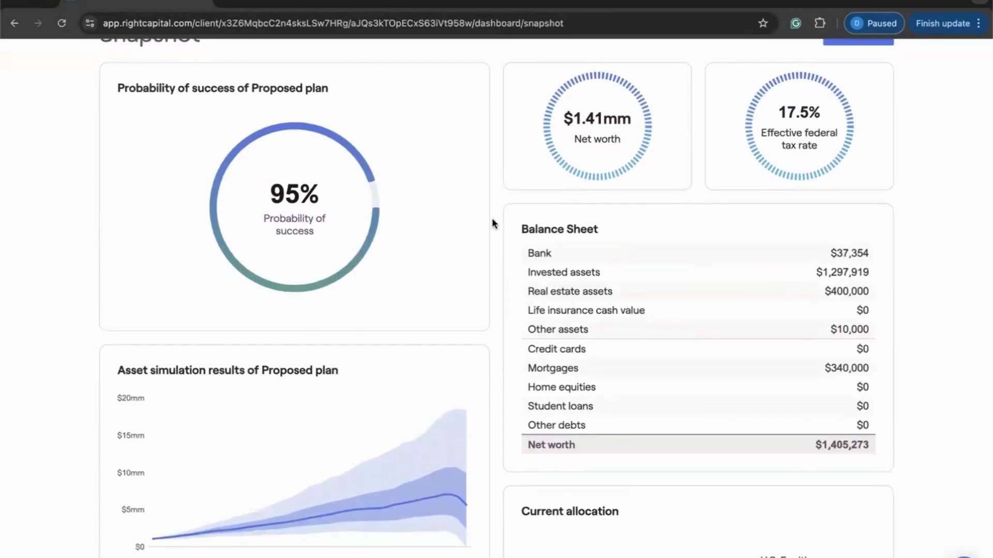
scroll(491, 218, "down", 1)
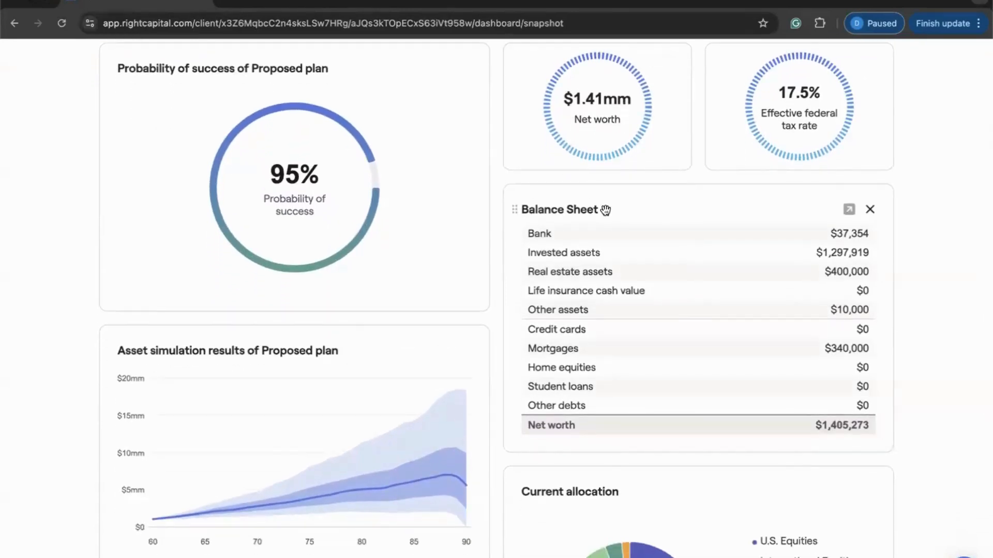
scroll(605, 210, "down", 6)
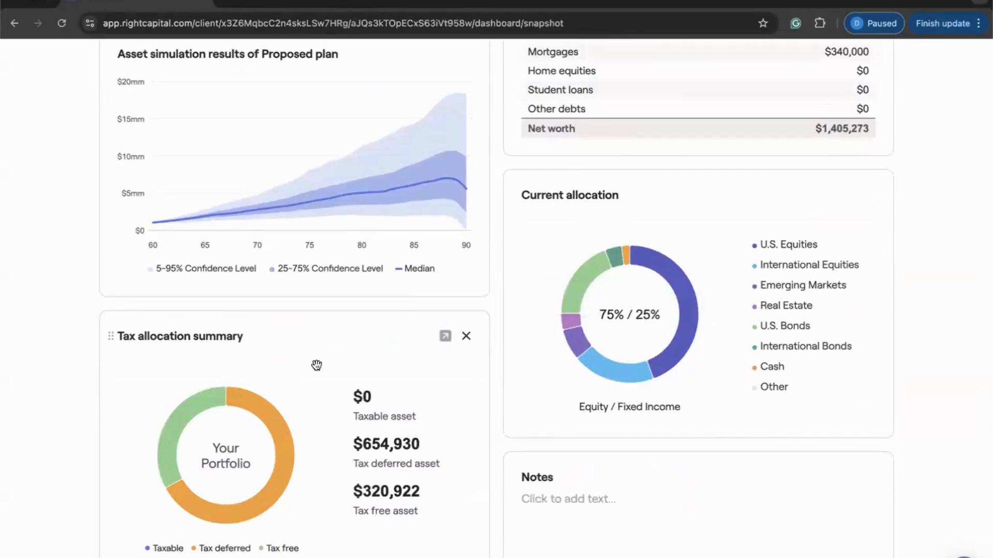
scroll(316, 366, "up", 8)
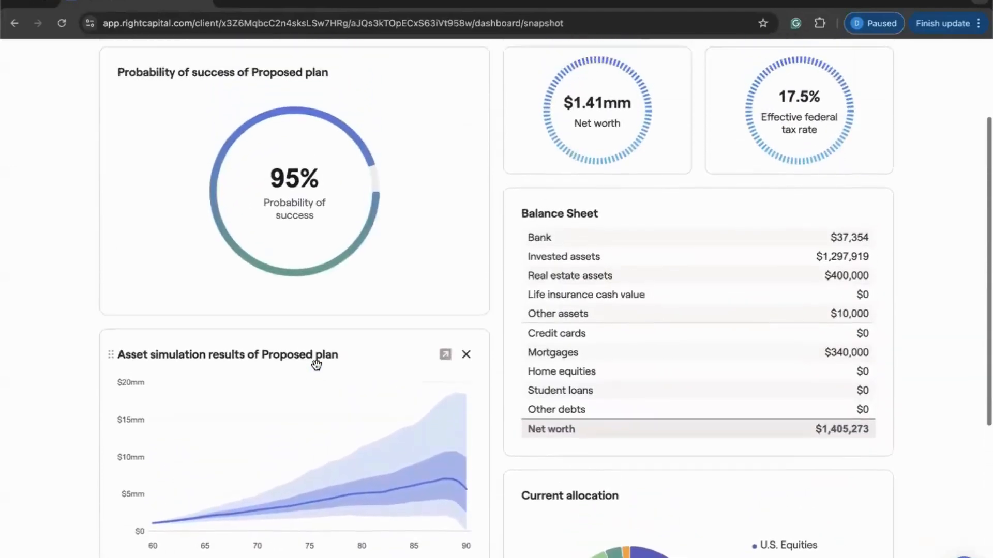
scroll(317, 365, "up", 1)
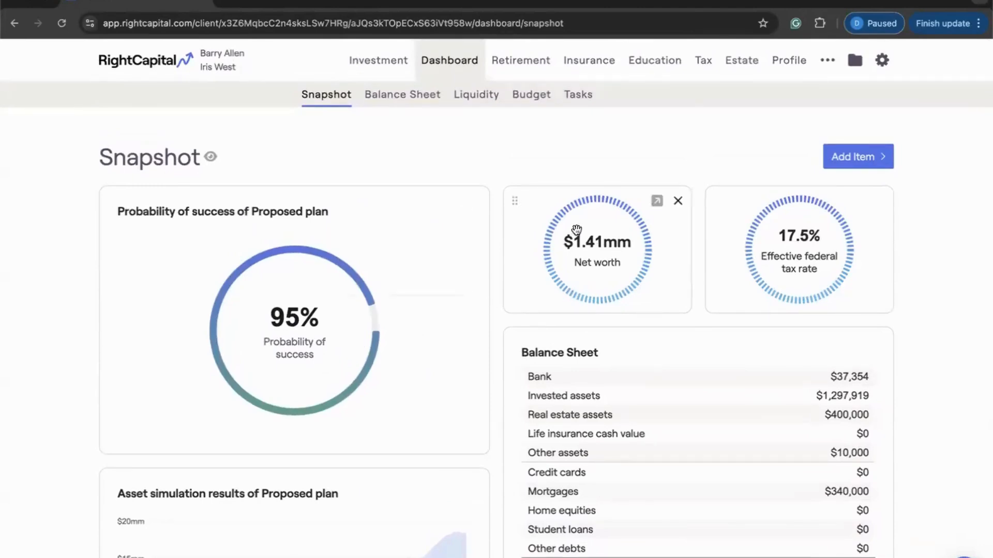
- Swap the Net worth and Effective federal tax rate tiles, and move the Balance Sheet tile above them before deleting it from the Snapshot
left_click_drag(577, 229, 884, 225)
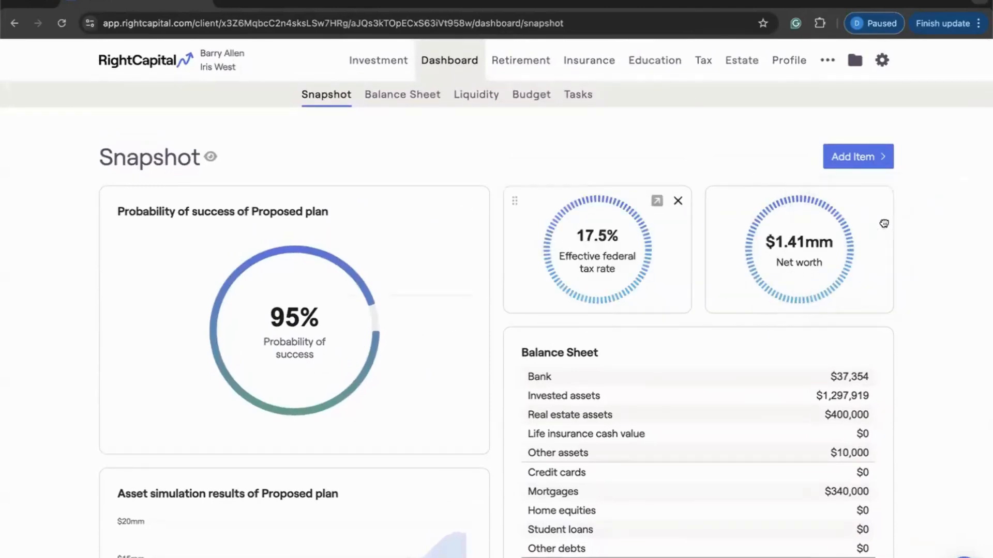
left_click_drag(695, 199, 695, 199)
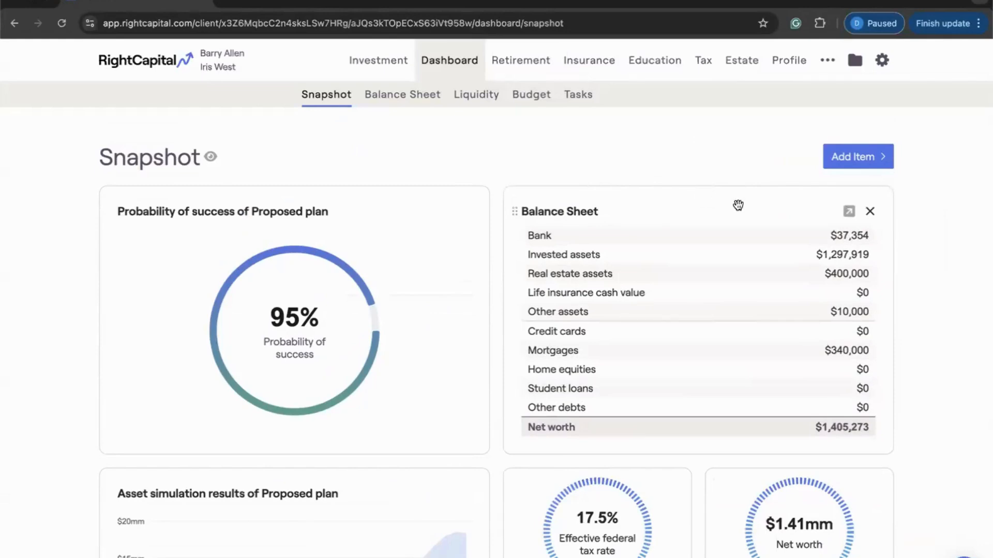
left_click(870, 211)
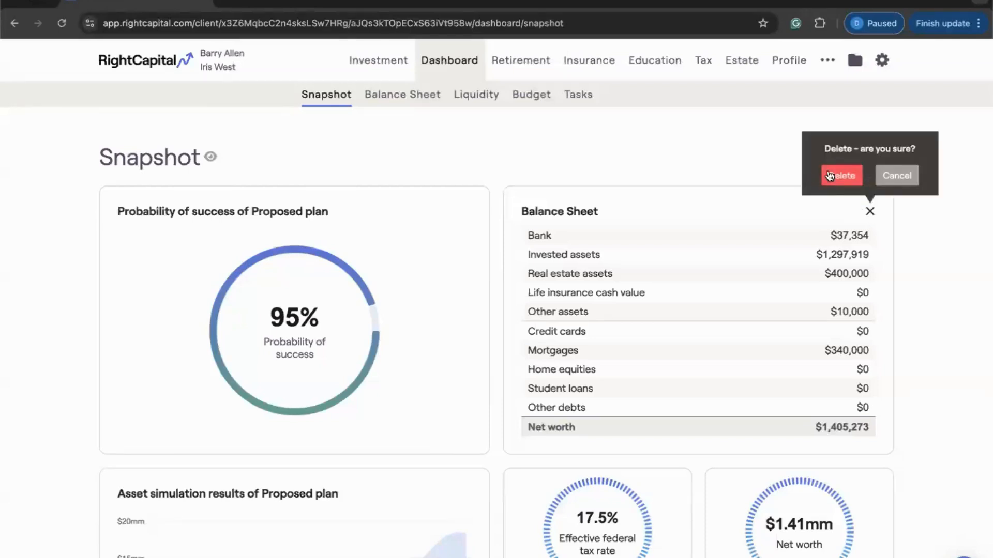
left_click(839, 175)
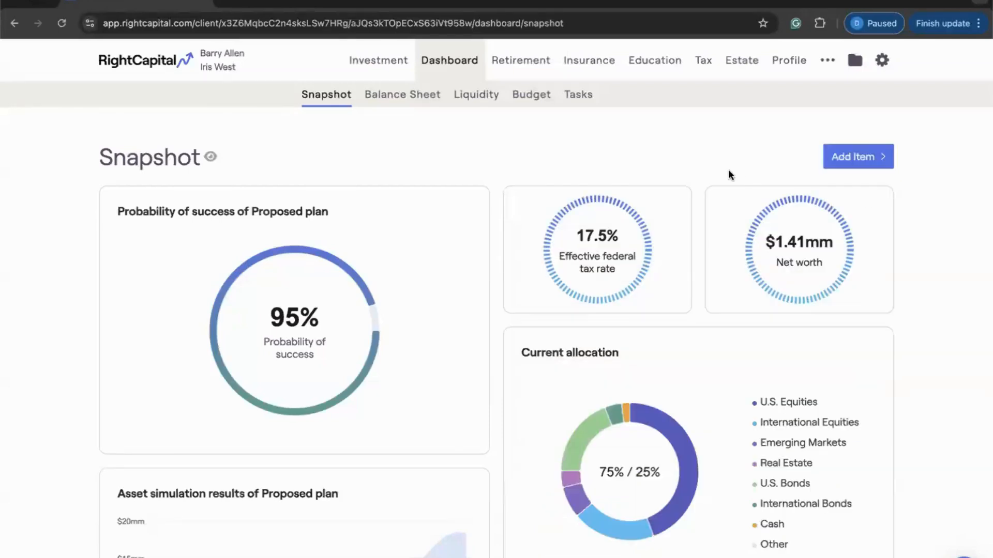
- Look through the items that can be added to the Snapshot, including the Key metrics and Investment categories
left_click(856, 164)
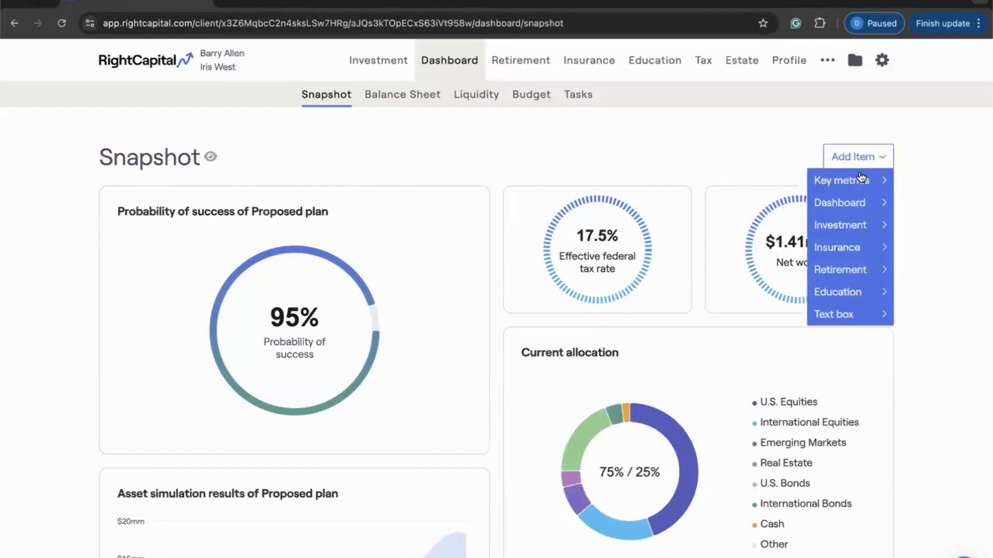
mouse_move(861, 178)
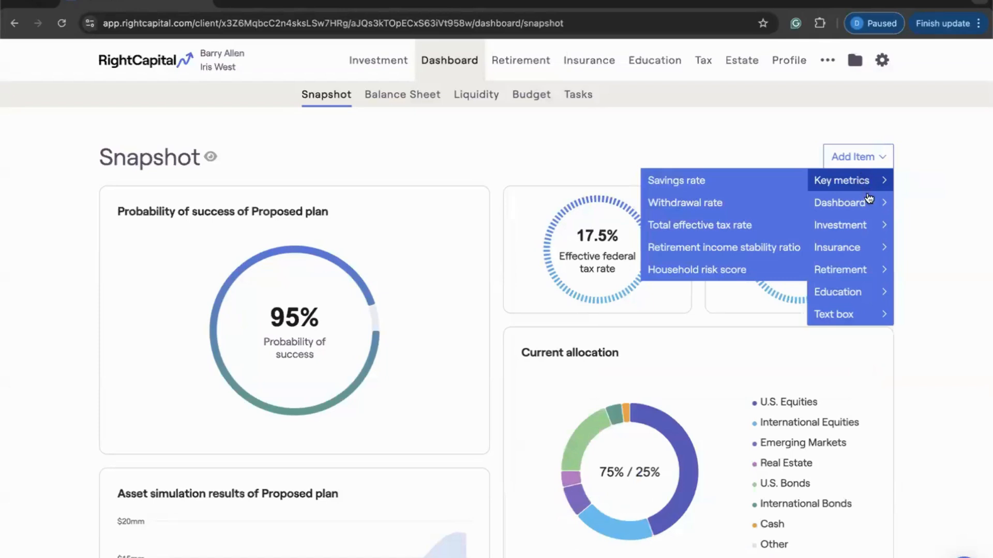
mouse_move(869, 200)
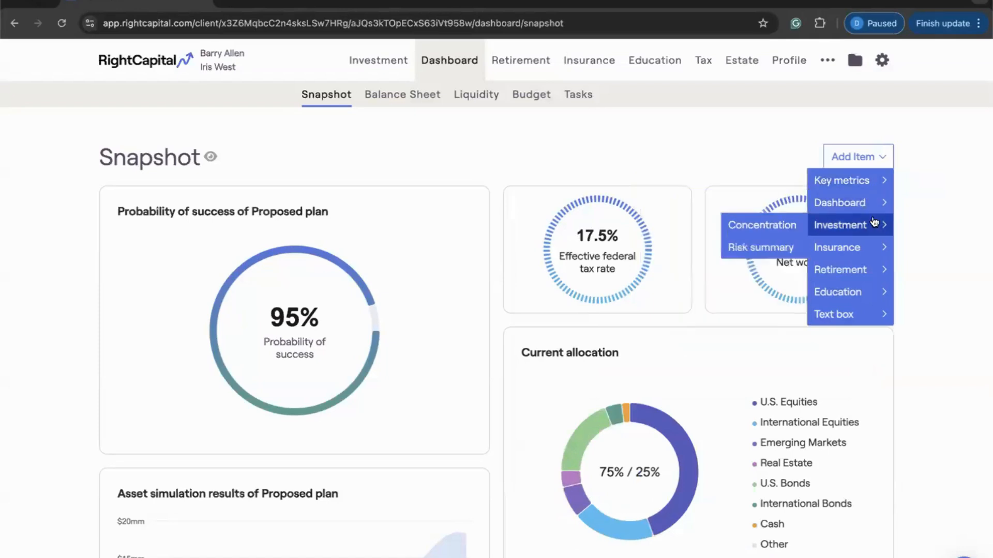
mouse_move(873, 249)
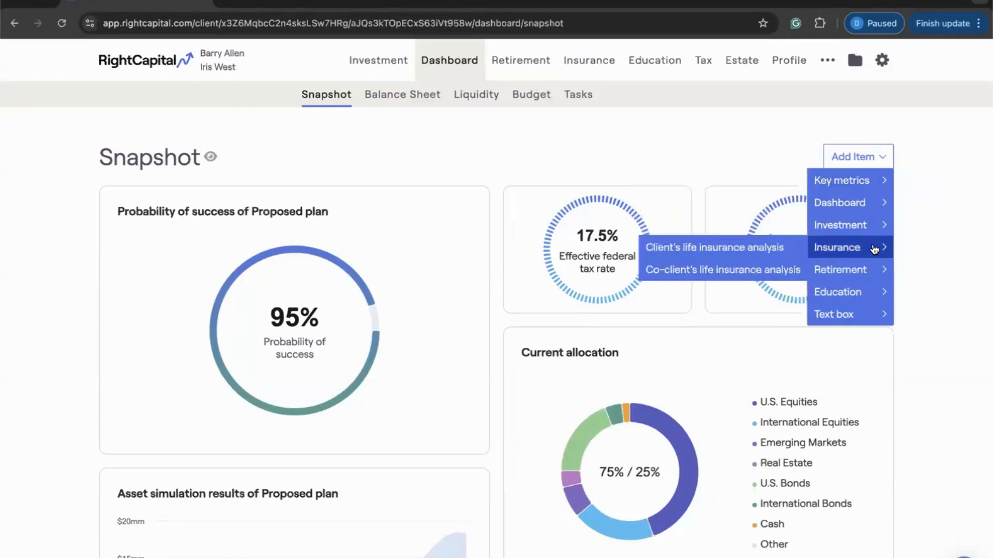
mouse_move(875, 272)
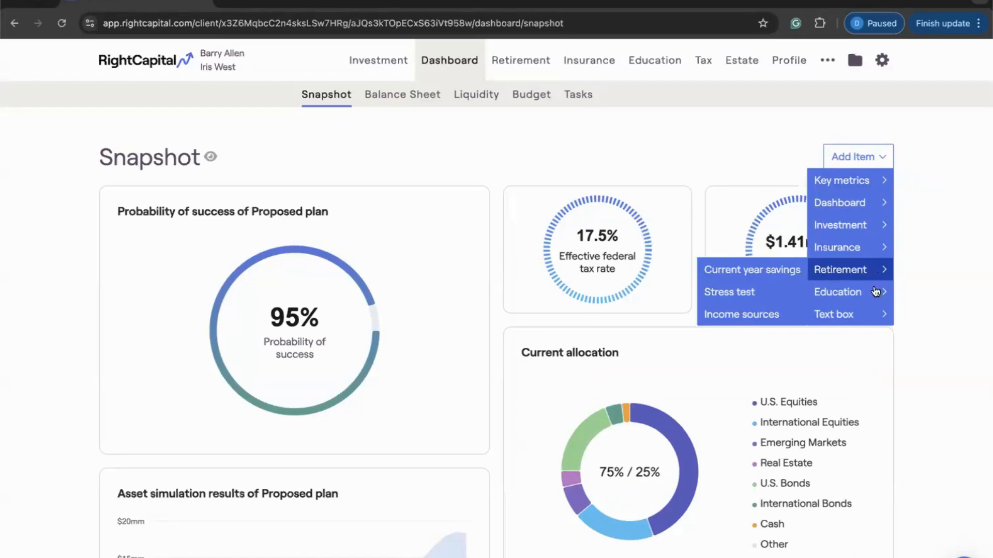
mouse_move(872, 314)
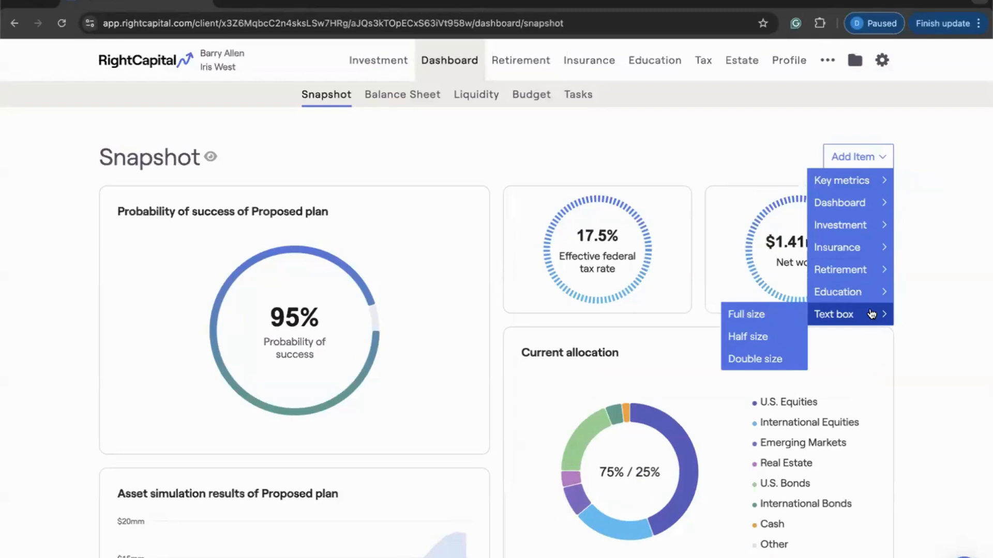
left_click(908, 281)
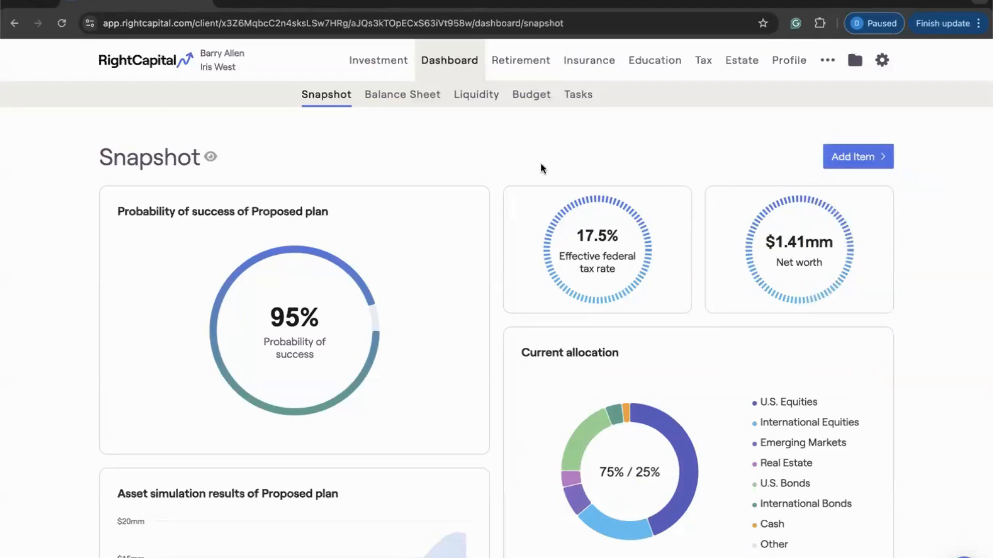
- Return to the advisor's client list, apply the RC Default navigation menu template to the selected client's planning access, and save it
left_click(161, 63)
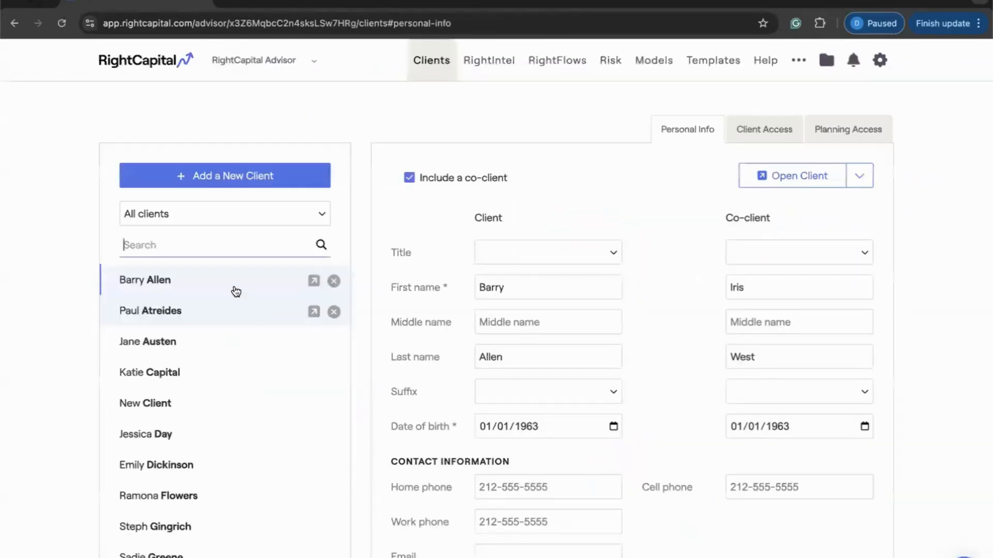
left_click(823, 127)
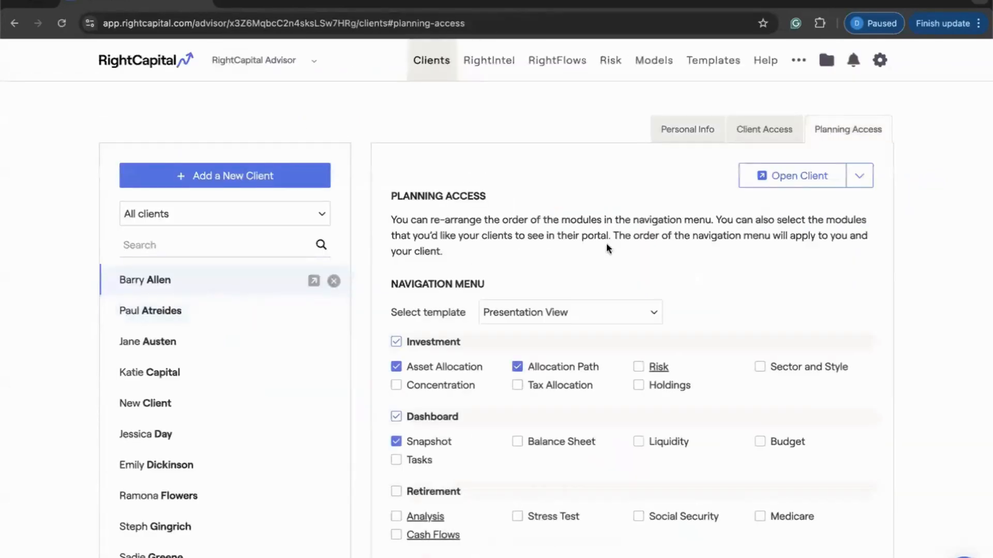
left_click(575, 315)
left_click(563, 280)
scroll(707, 250, "down", 2)
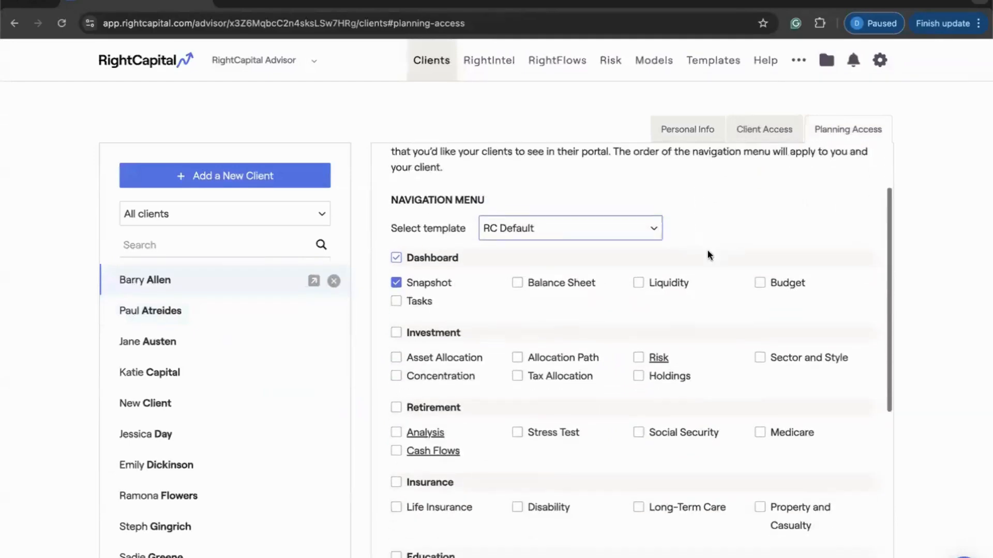
scroll(713, 281, "down", 6)
left_click(823, 539)
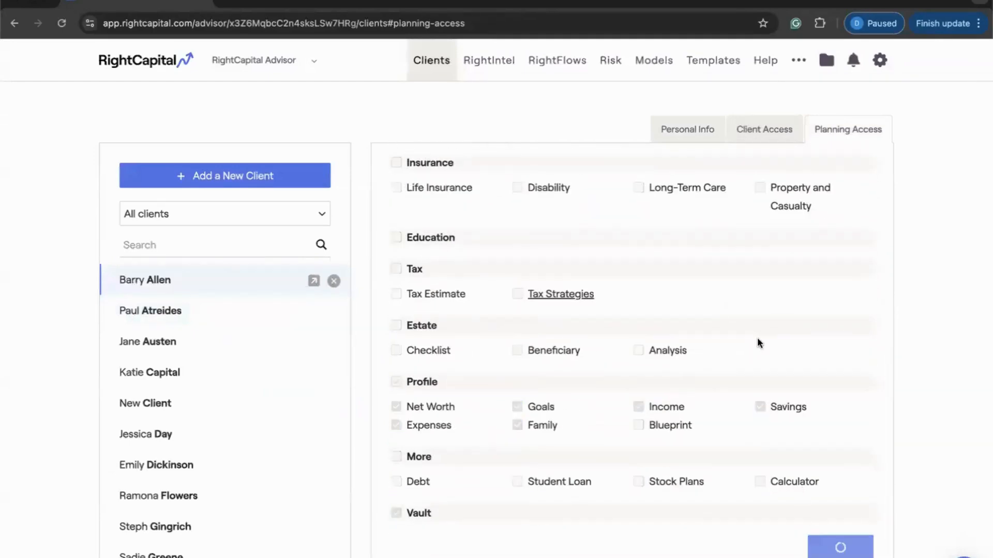
scroll(757, 337, "up", 8)
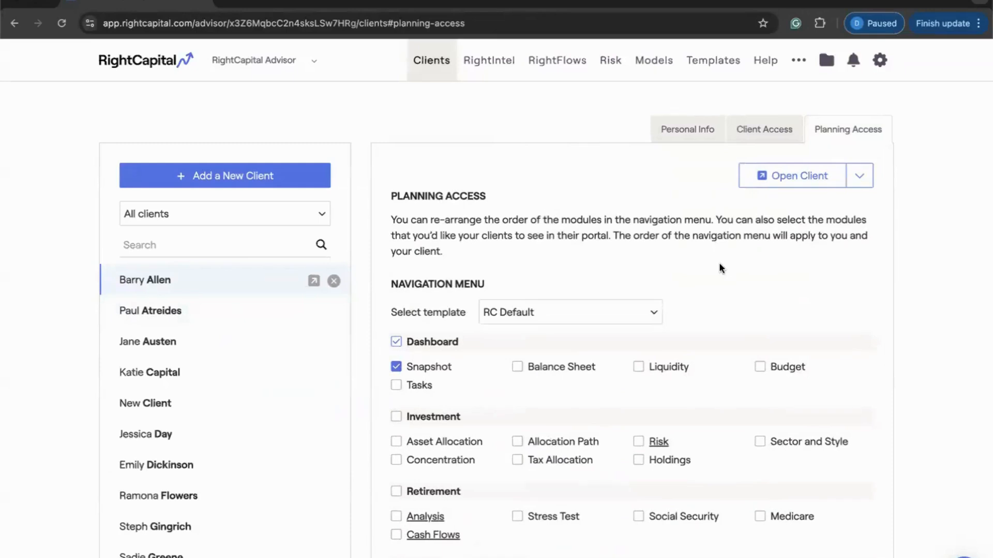
- Open the advisor's Snapshot templates and check which templates are available, keeping Welcome! selected
left_click(707, 70)
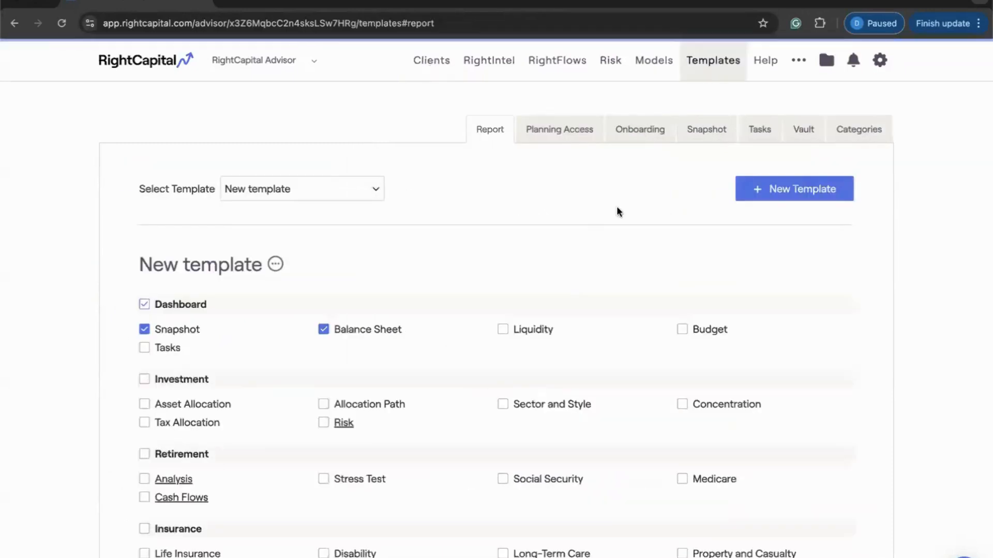
left_click(704, 130)
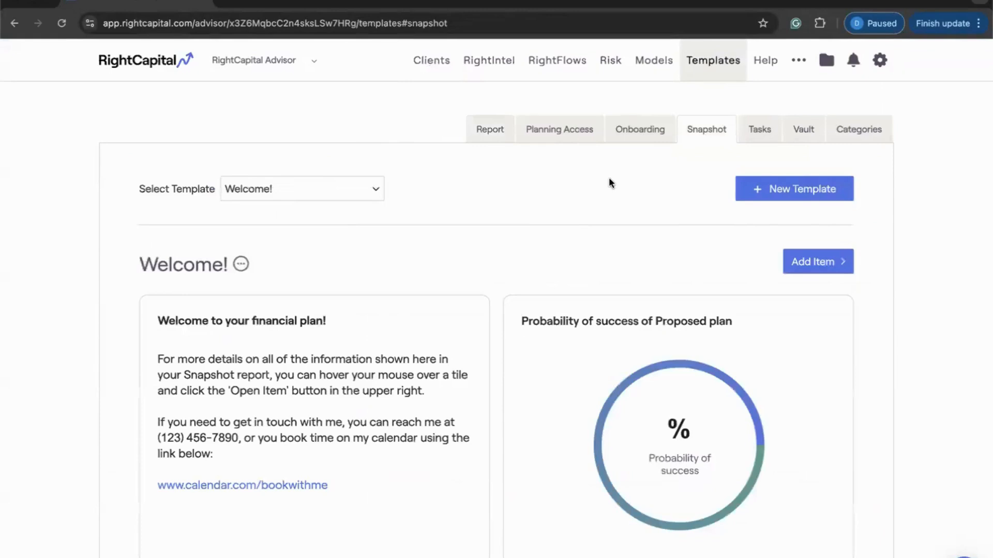
scroll(507, 176, "down", 2)
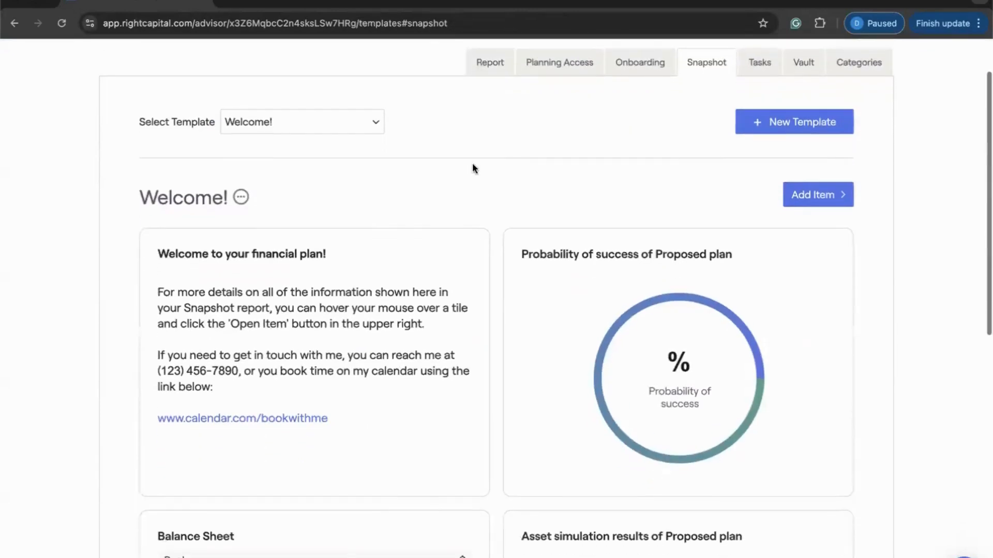
left_click(376, 125)
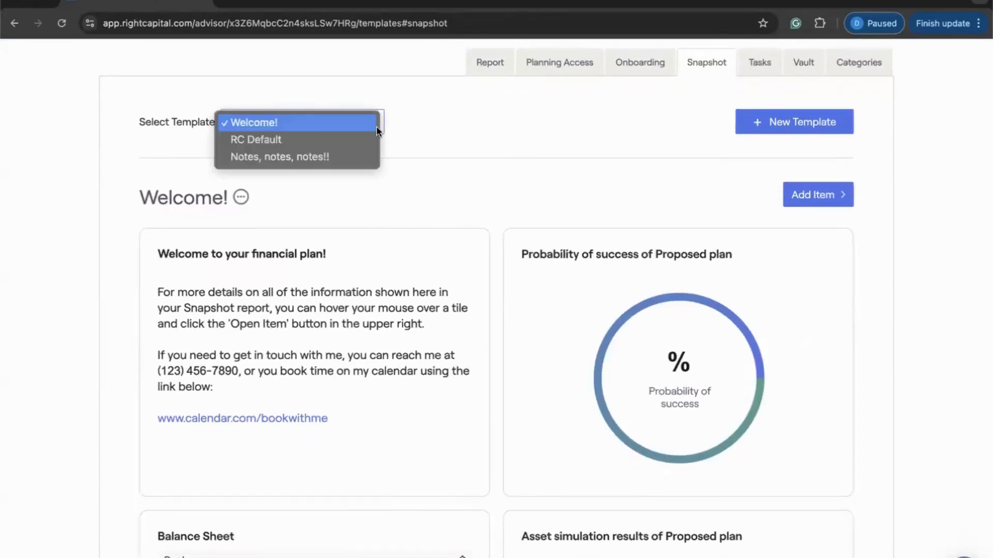
left_click(445, 128)
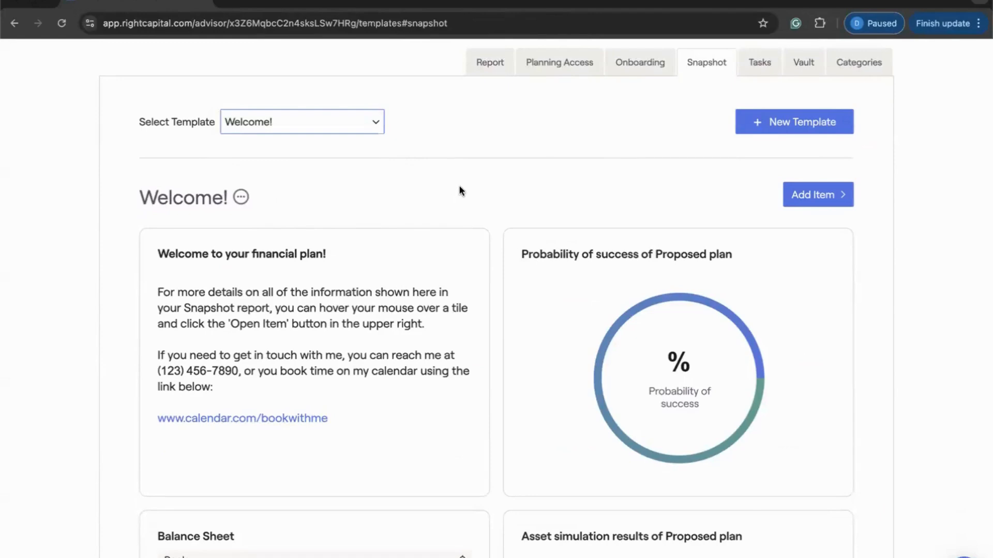
- Examine the Welcome! Snapshot template's tiles, including the welcome text box with contact details and booking link, the balance sheet and the asset simulation
scroll(459, 190, "down", 1)
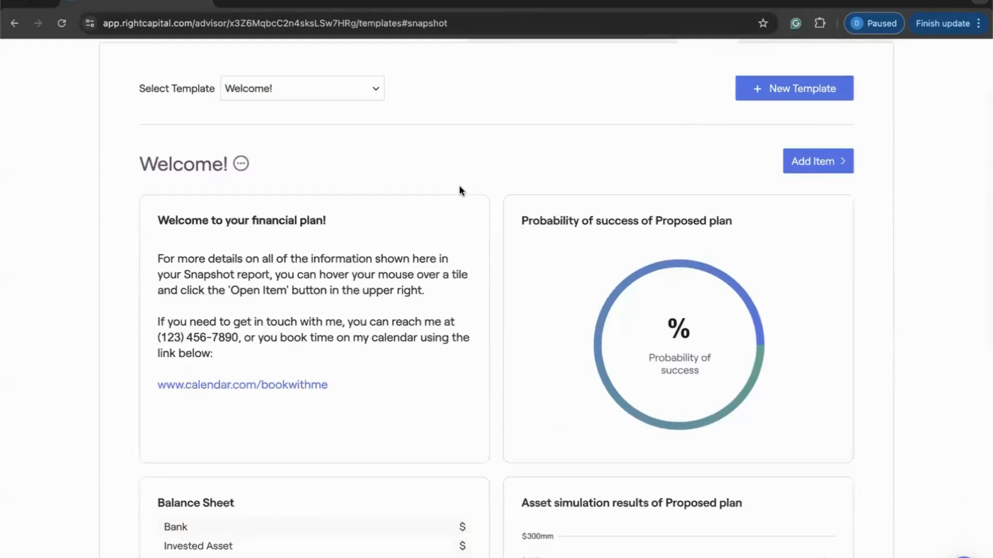
scroll(479, 162, "down", 1)
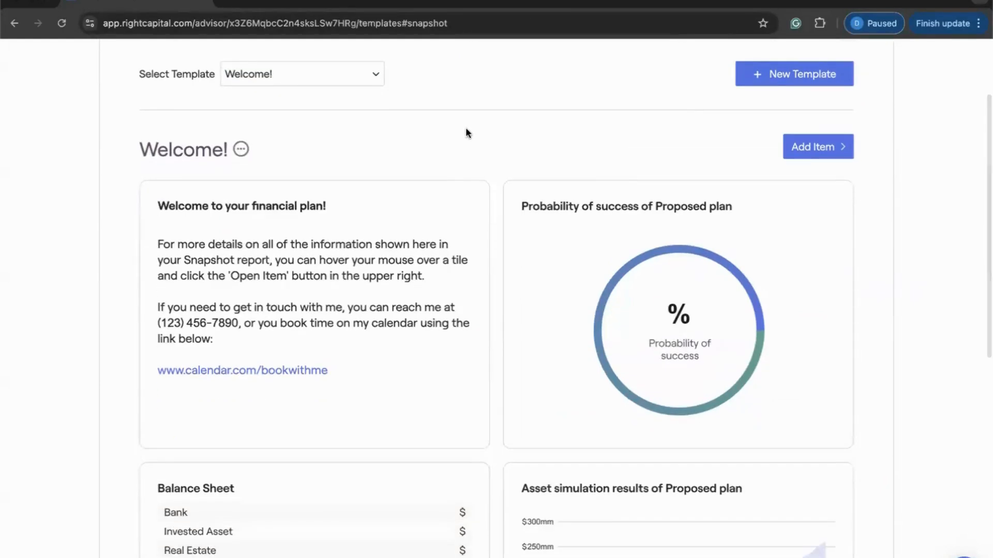
scroll(466, 132, "down", 1)
scroll(466, 133, "down", 1)
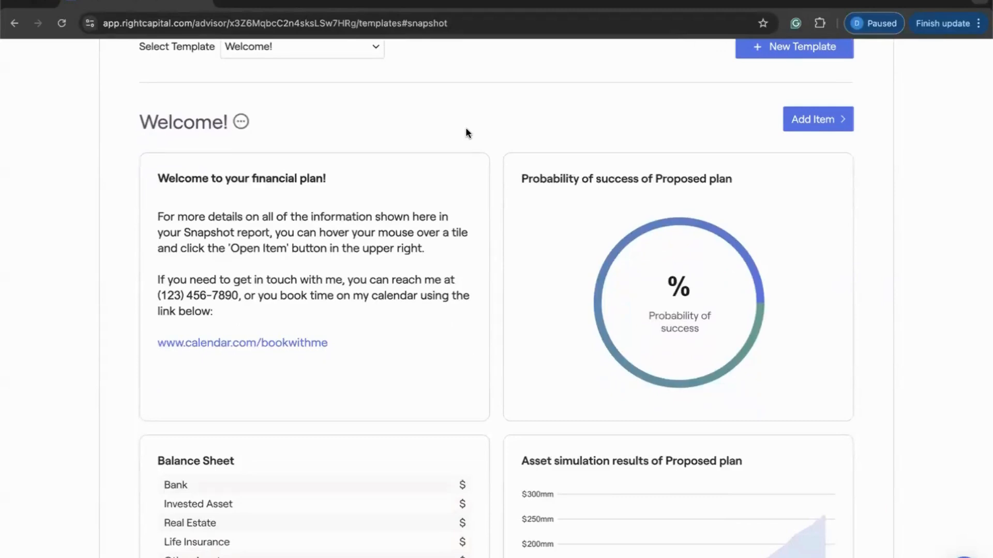
scroll(465, 132, "down", 2)
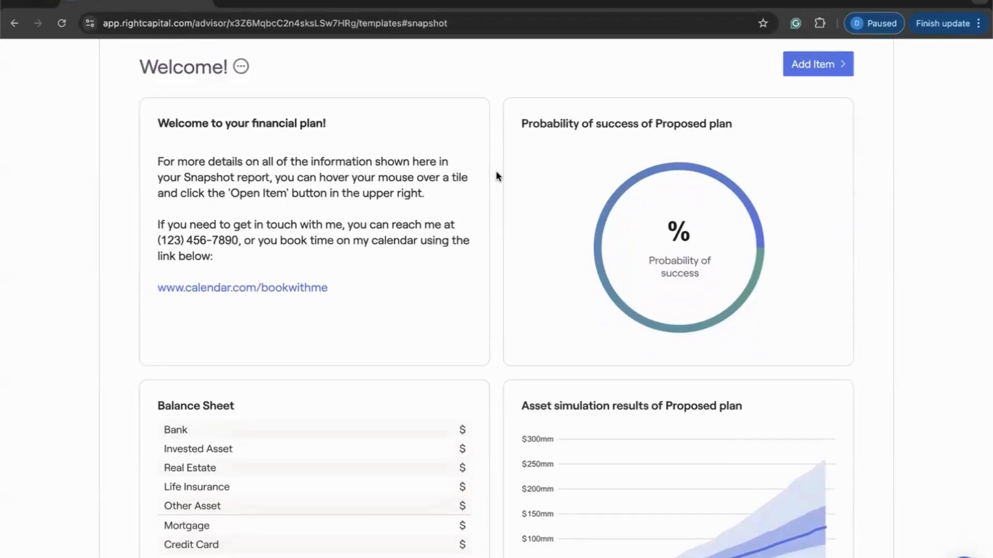
scroll(495, 172, "down", 1)
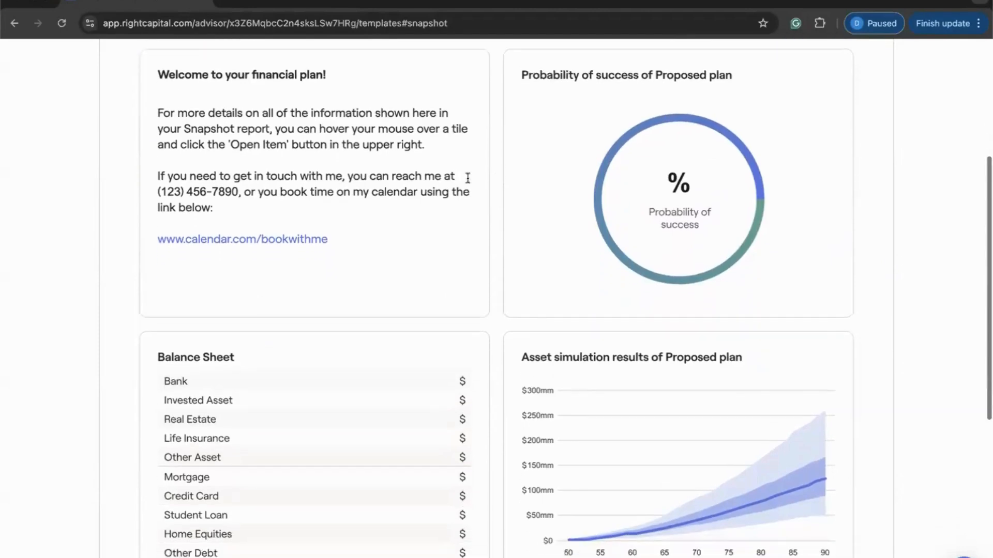
scroll(412, 204, "up", 1)
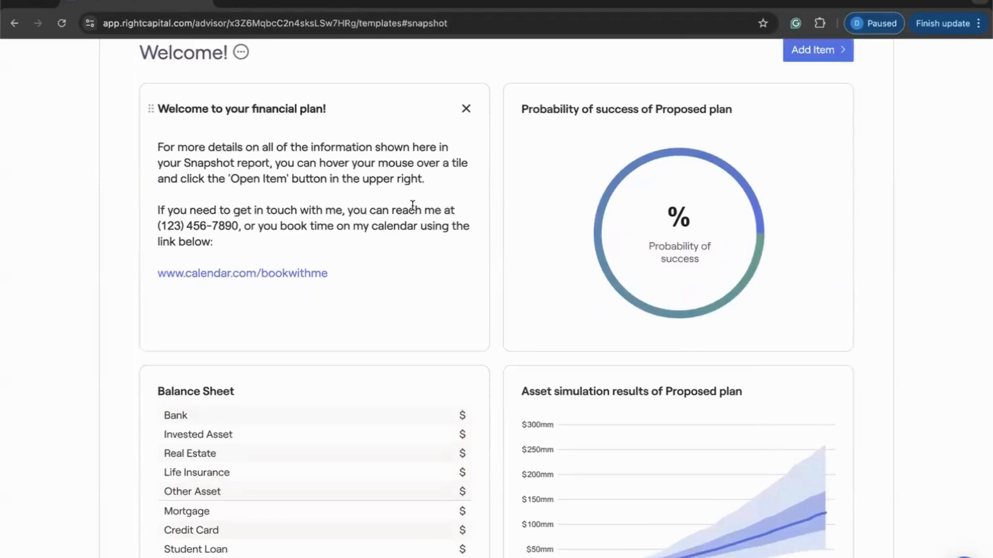
scroll(412, 205, "up", 1)
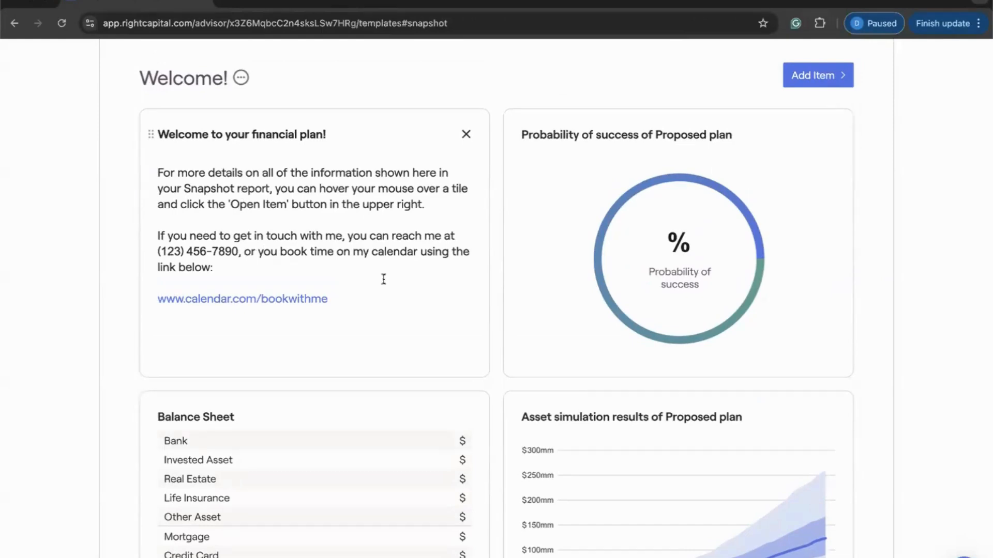
scroll(383, 279, "up", 1)
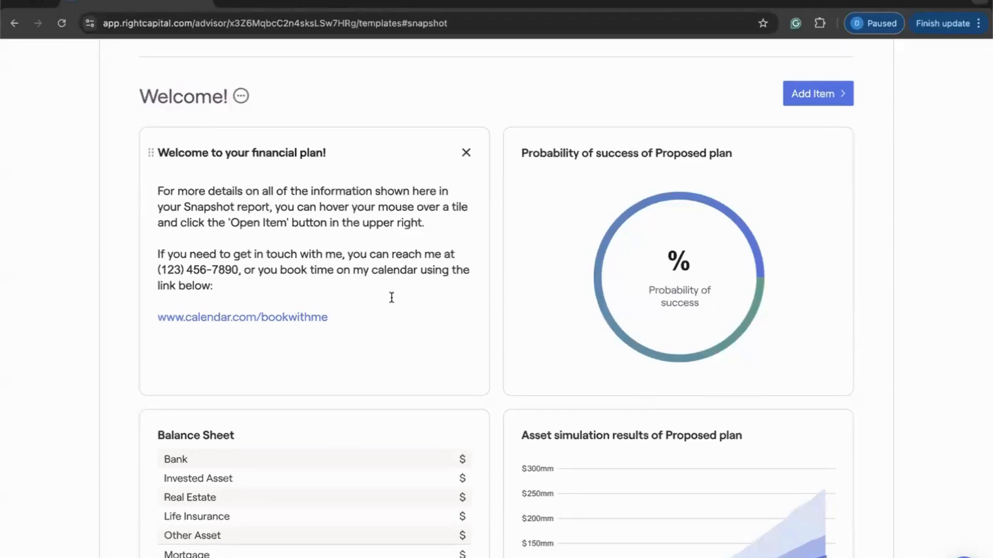
scroll(495, 281, "up", 4)
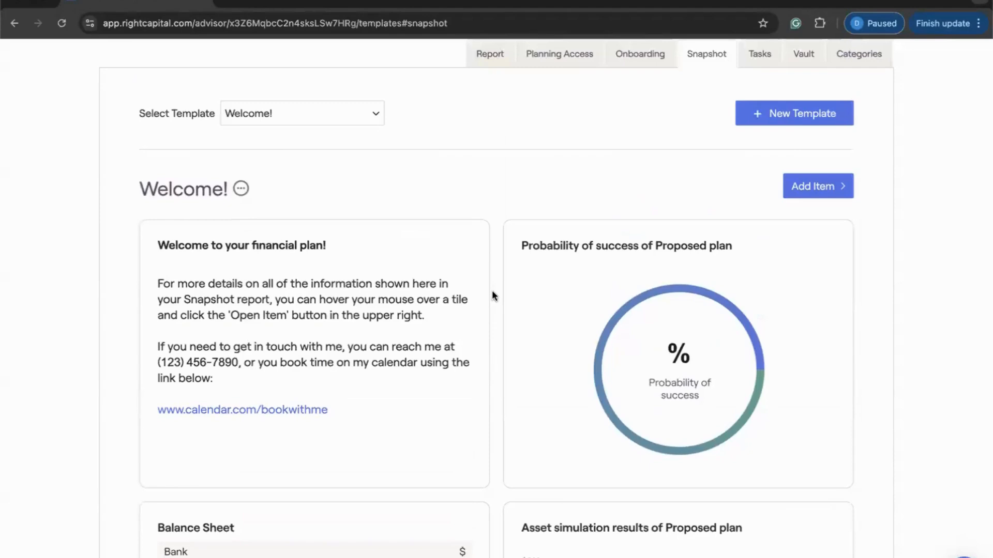
scroll(492, 295, "up", 2)
scroll(492, 295, "up", 1)
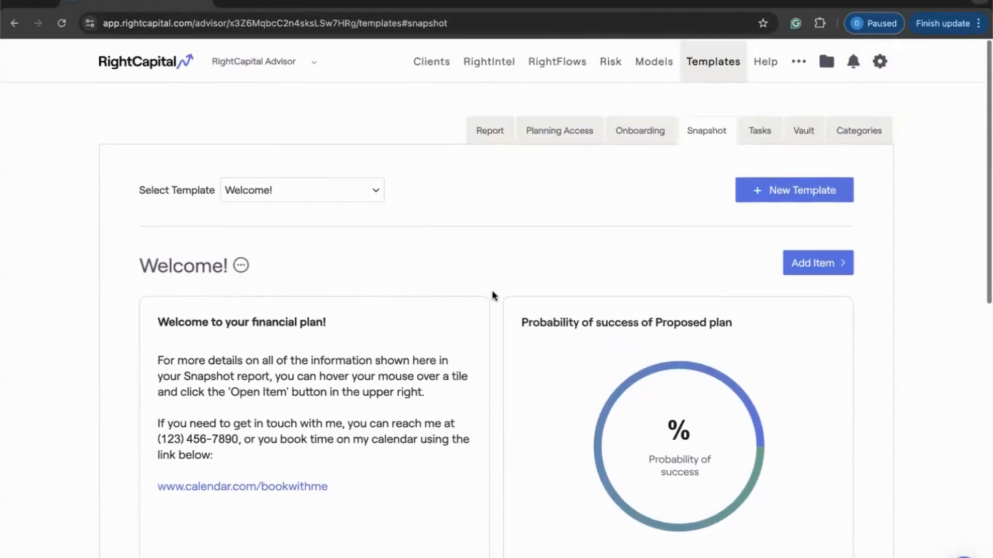
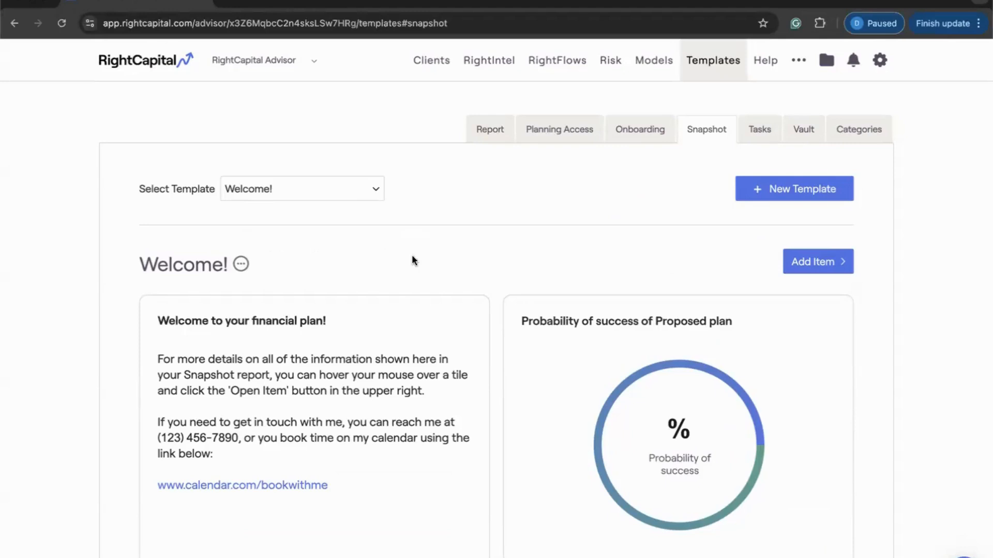
- Switch the displayed Snapshot template to "Notes, notes, notes!!"
scroll(413, 259, "down", 1)
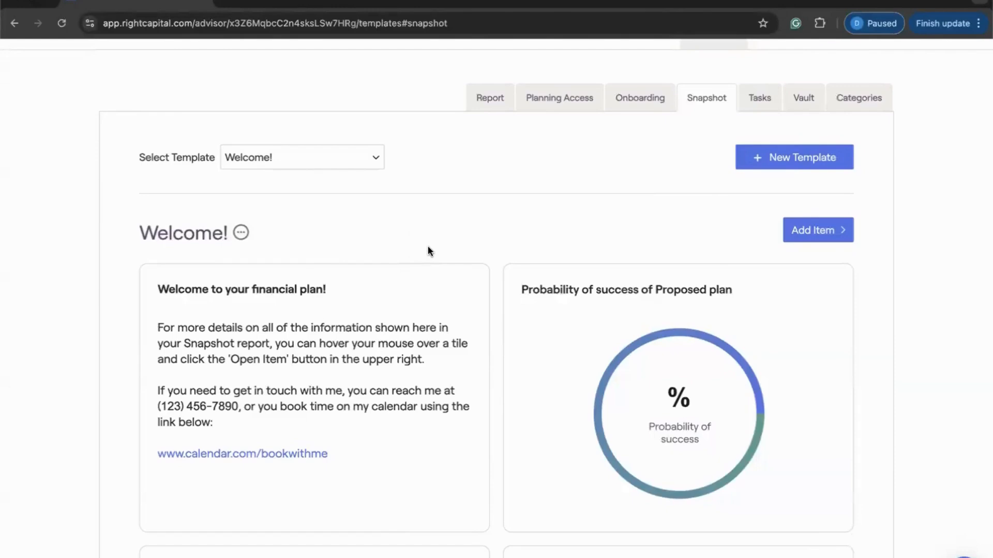
left_click(362, 167)
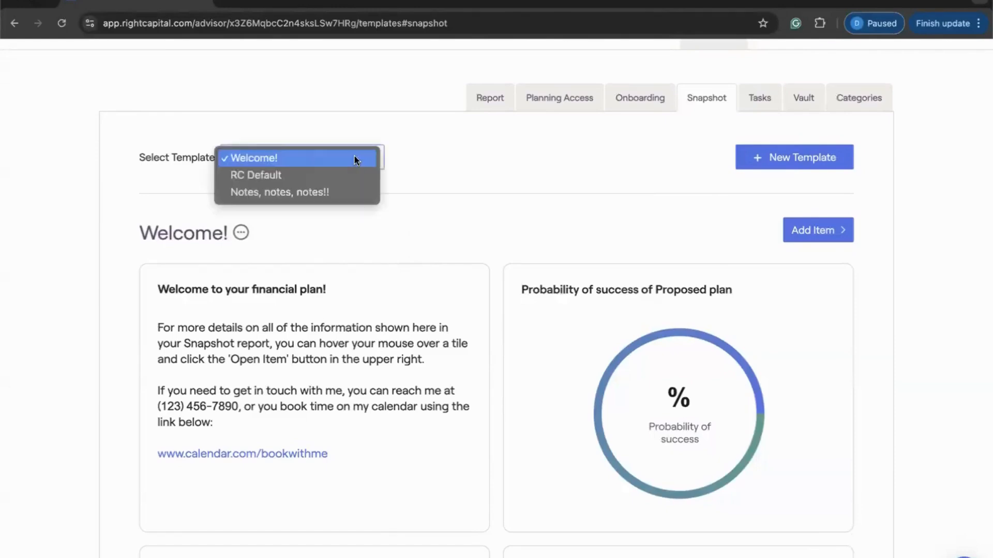
left_click(347, 189)
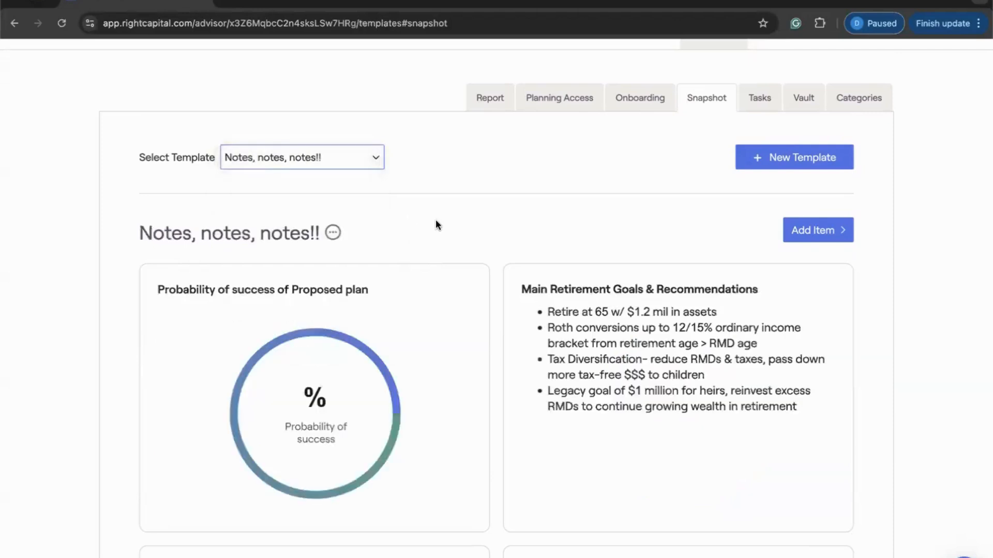
- Check the text box sizes that can be added to the "Notes, notes, notes!!" template
scroll(435, 222, "down", 1)
scroll(436, 222, "down", 2)
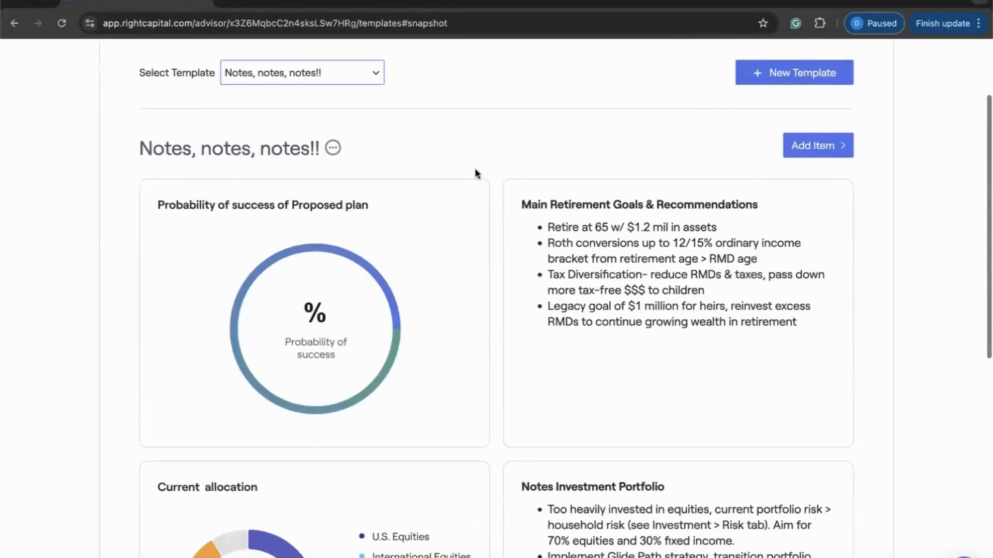
left_click(840, 146)
mouse_move(810, 281)
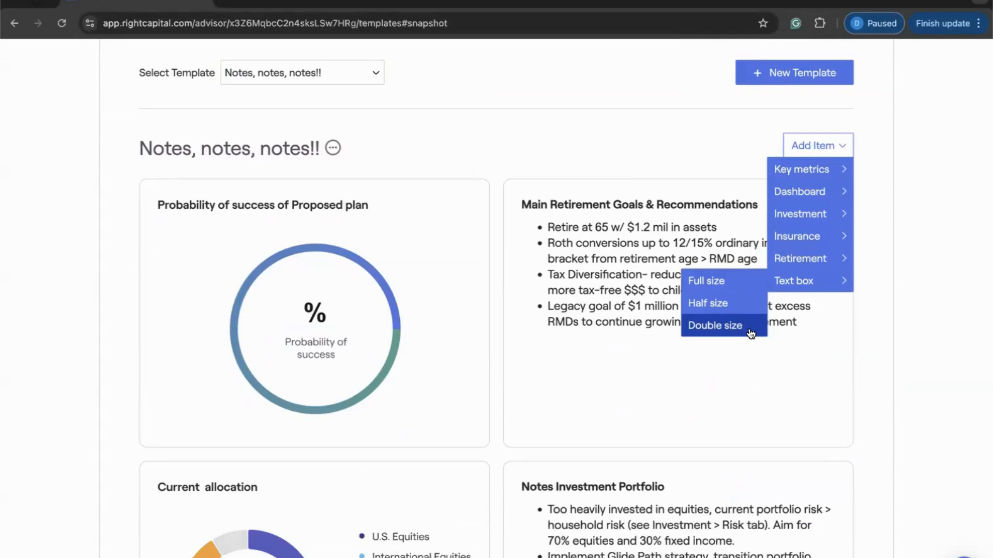
scroll(408, 260, "down", 1)
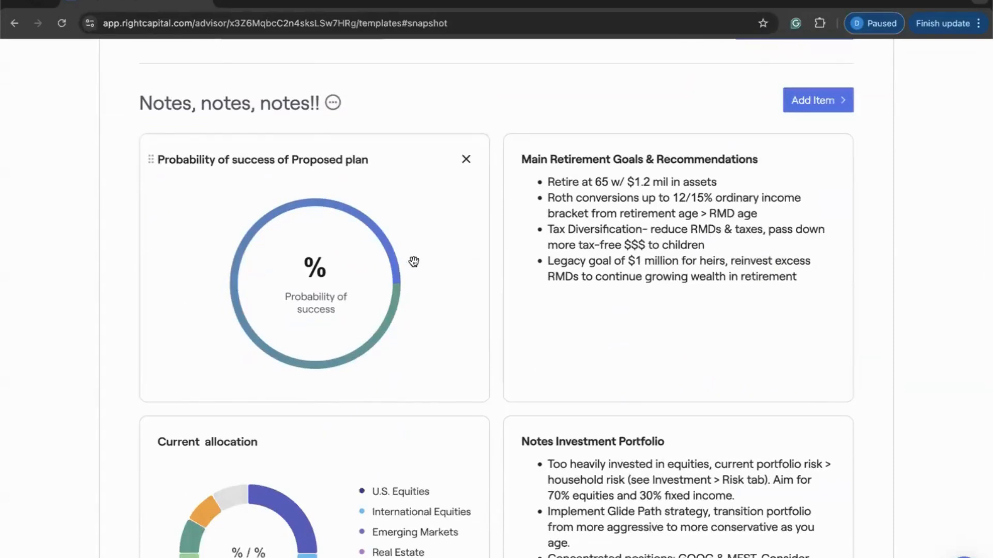
- Examine the retirement, investment portfolio and budget notes beside their matching charts in the template
scroll(538, 270, "down", 1)
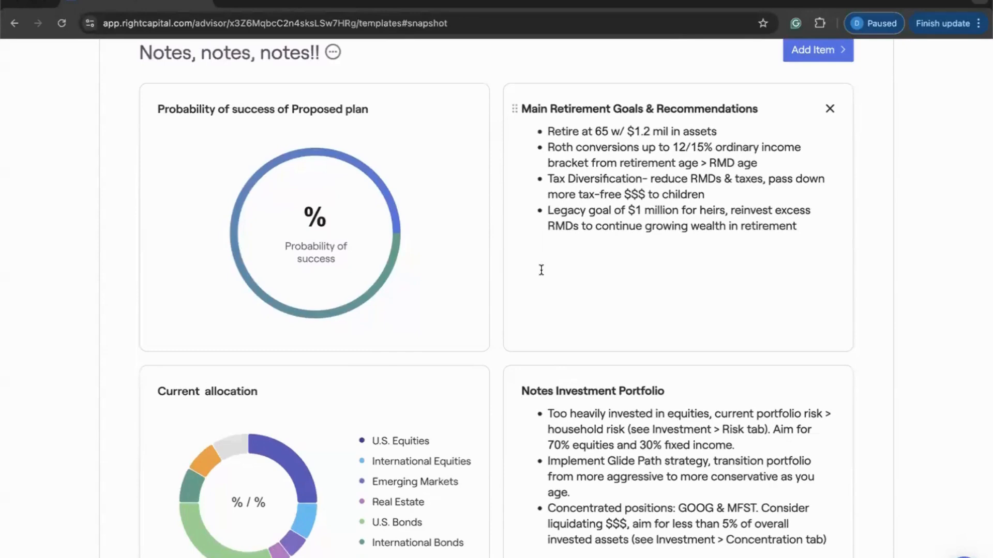
scroll(541, 270, "down", 6)
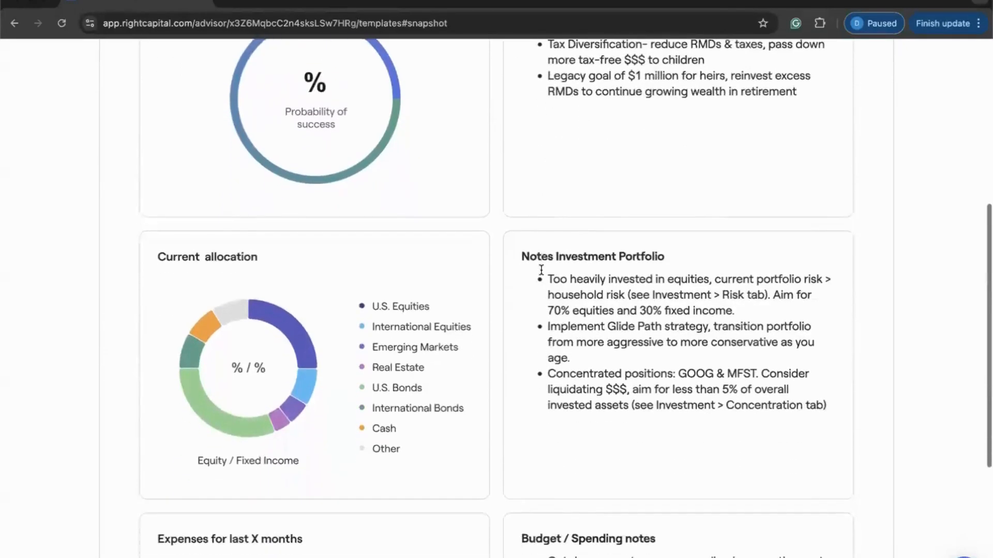
scroll(541, 270, "down", 1)
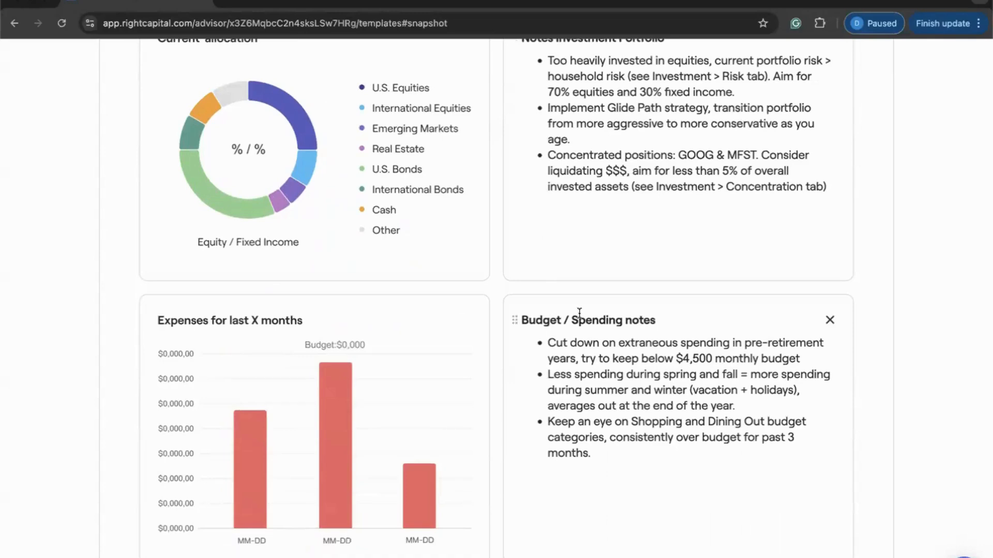
scroll(640, 369, "up", 7)
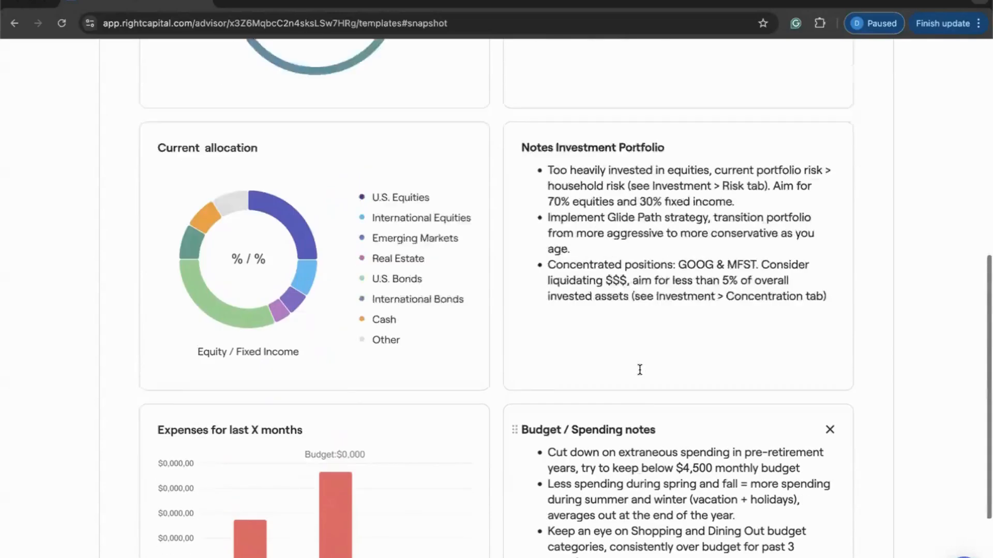
- Switch the displayed Snapshot template from "Notes, notes, notes!!" to "Welcome!"
scroll(639, 370, "up", 2)
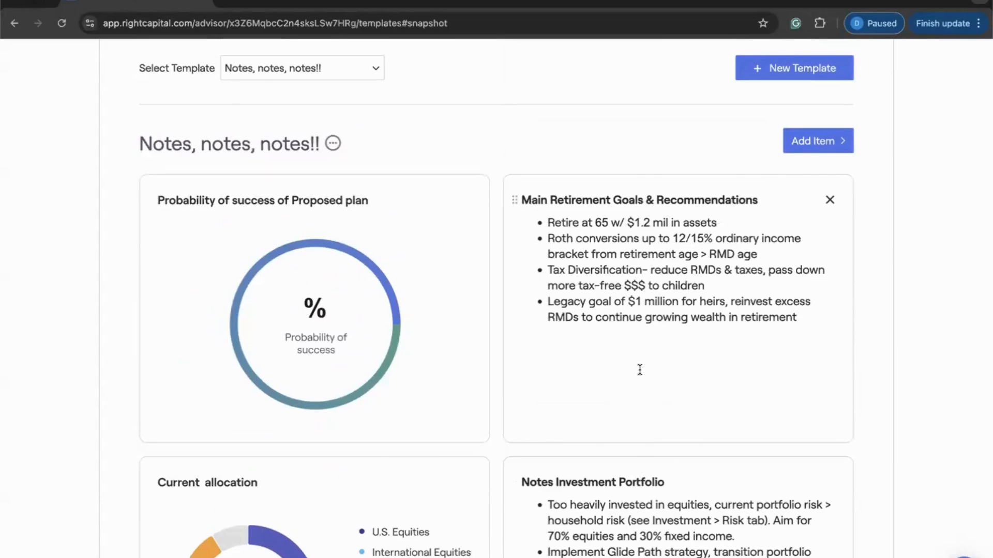
scroll(640, 370, "down", 10)
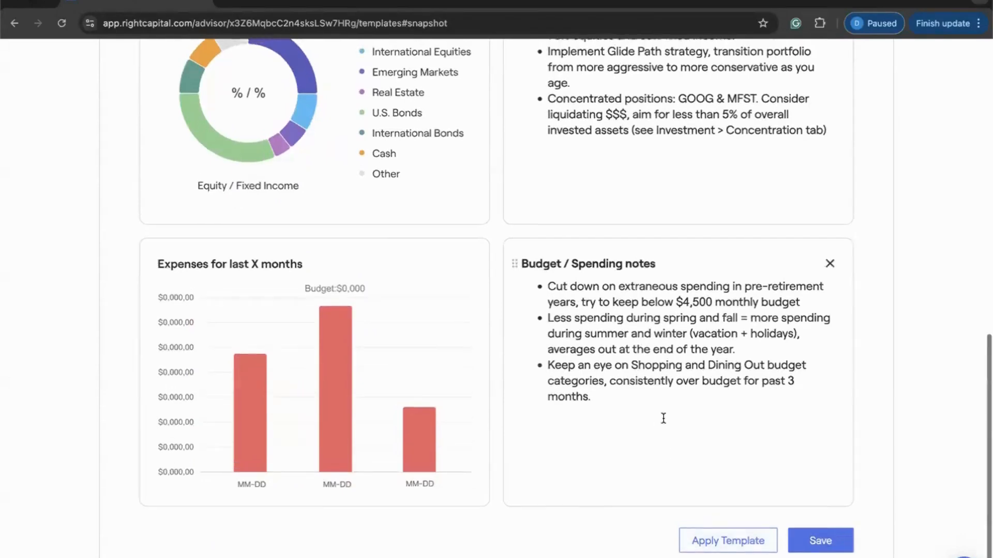
scroll(663, 416, "up", 10)
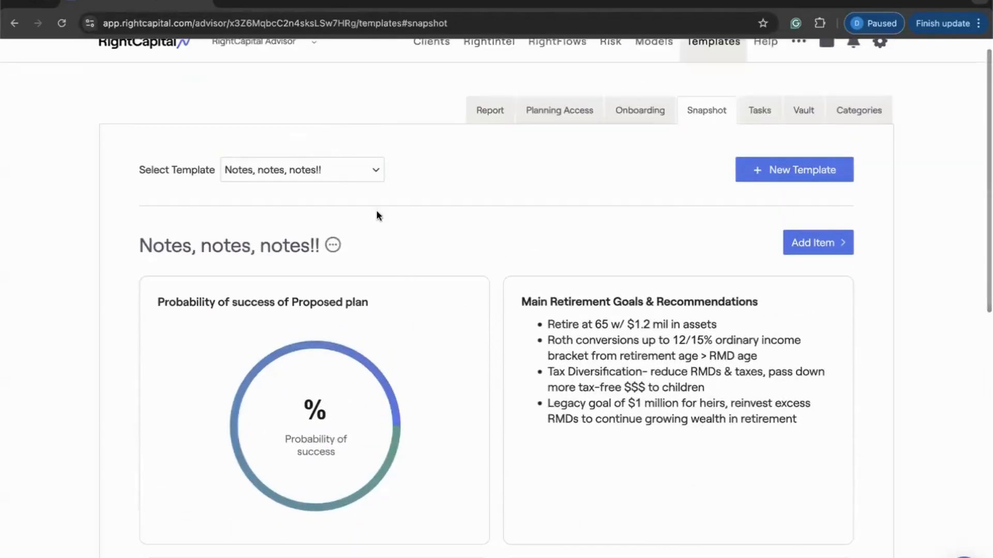
left_click(356, 169)
key("Return")
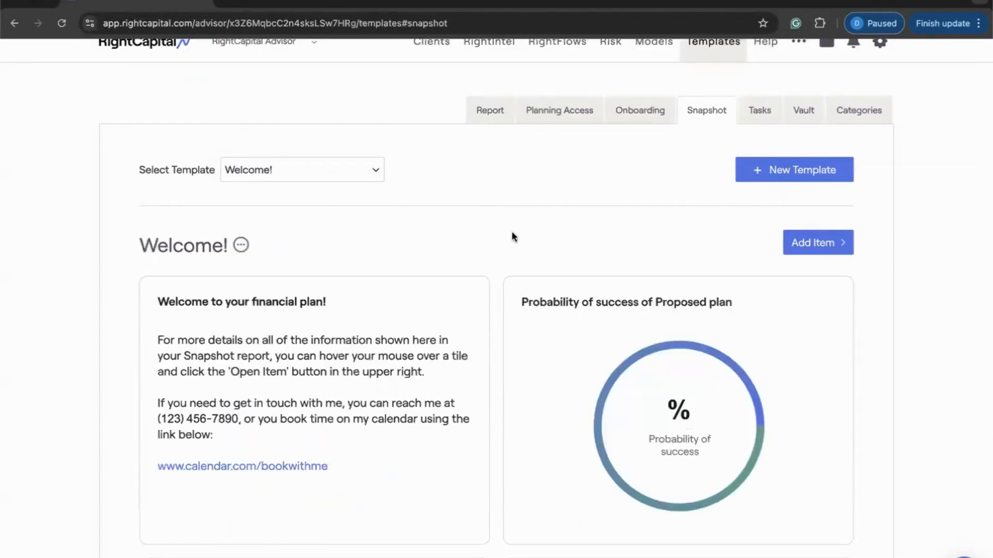
- Apply the Welcome! Snapshot template to one individual client, found by first name, and confirm replacing that client's existing Snapshot items
scroll(511, 230, "down", 10)
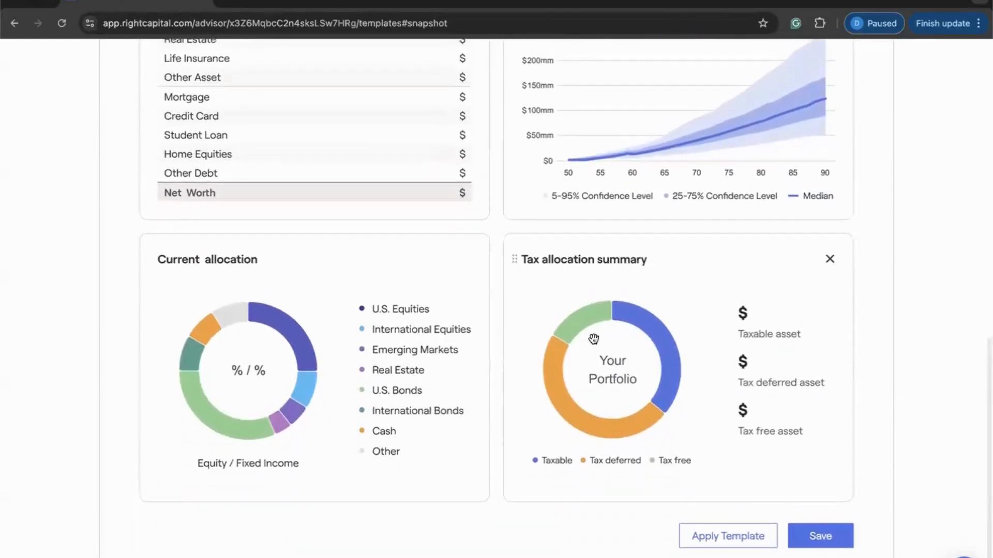
left_click(702, 536)
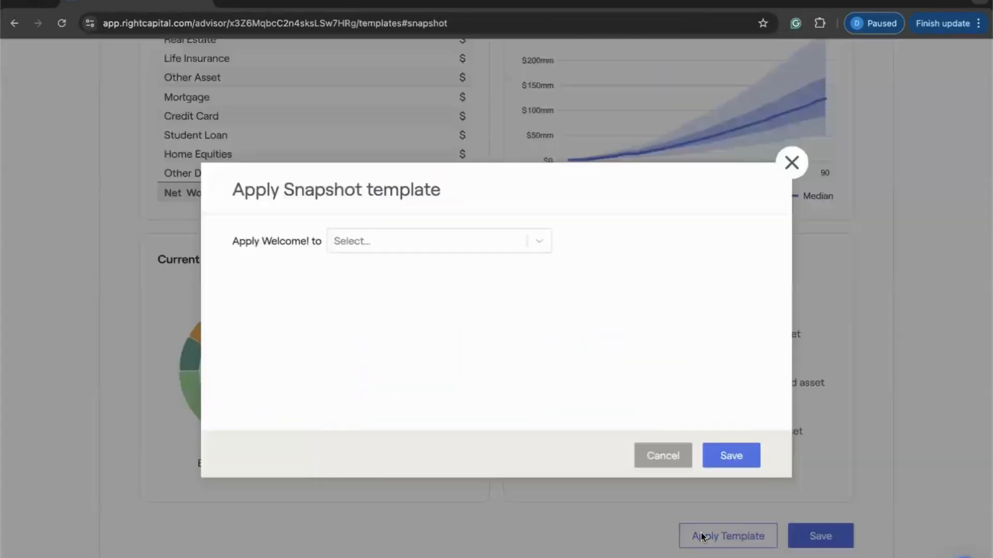
left_click(488, 244)
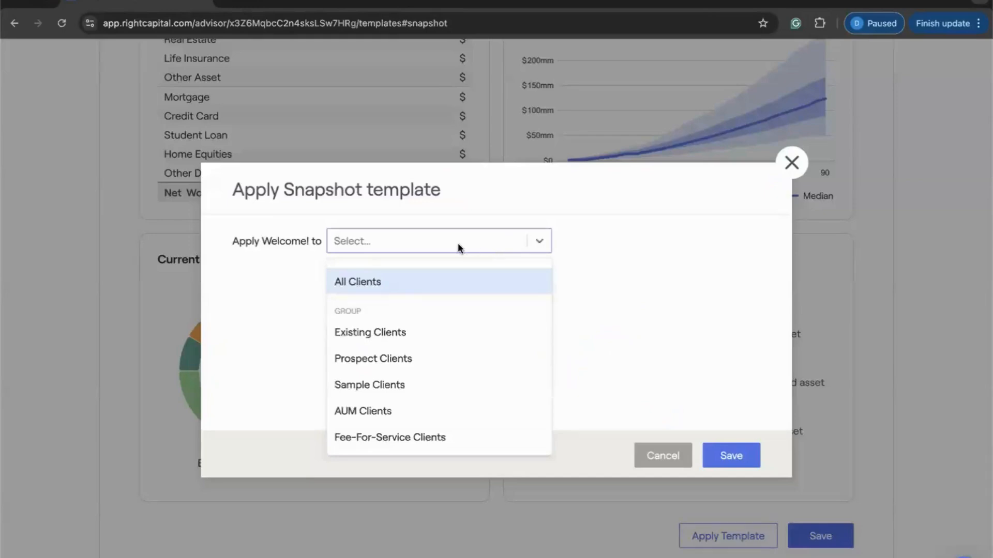
type("barry")
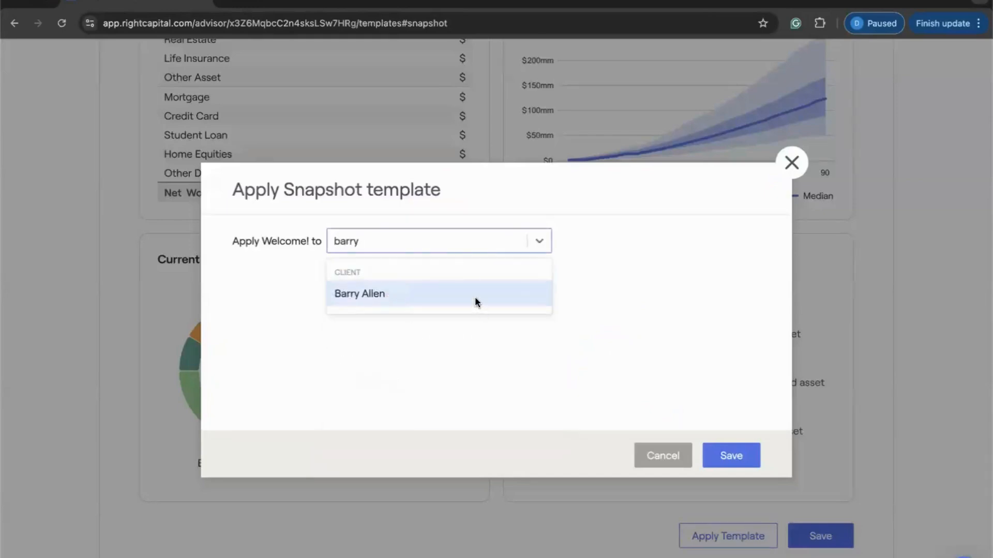
left_click(475, 299)
left_click(645, 288)
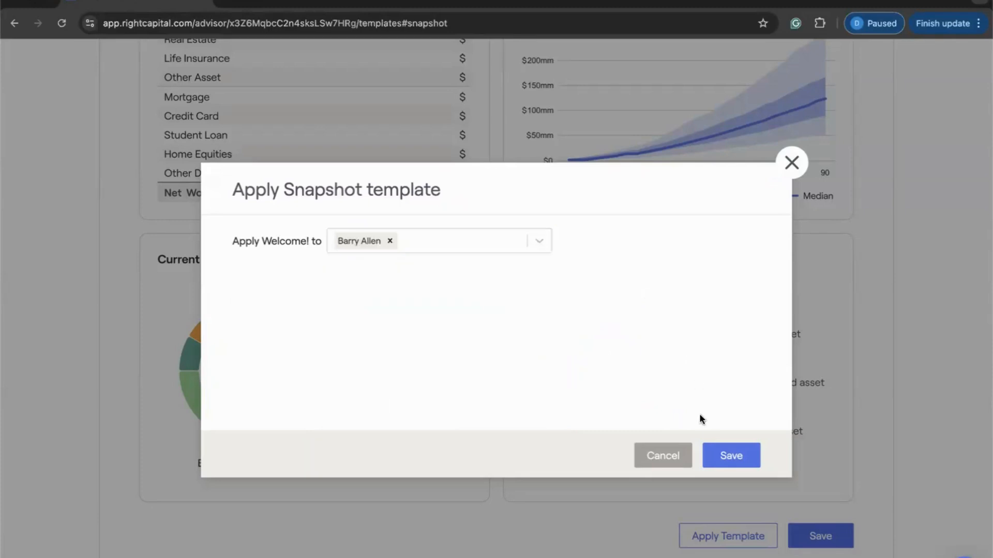
left_click(712, 454)
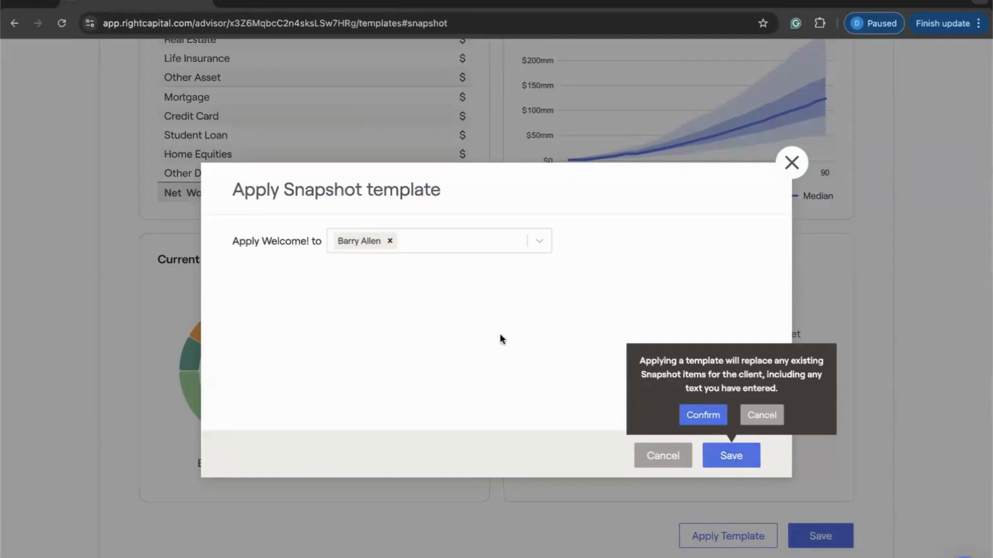
left_click(687, 420)
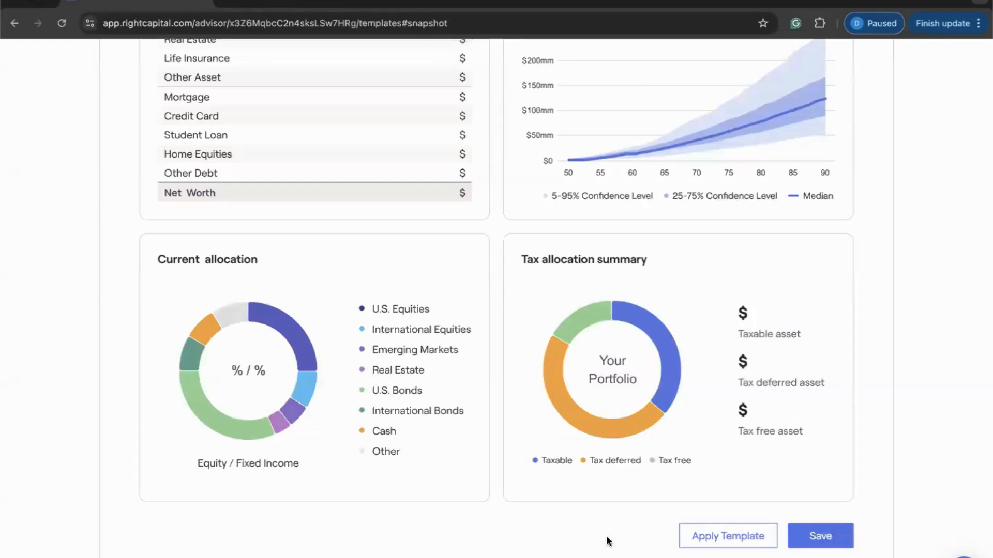
left_click(689, 545)
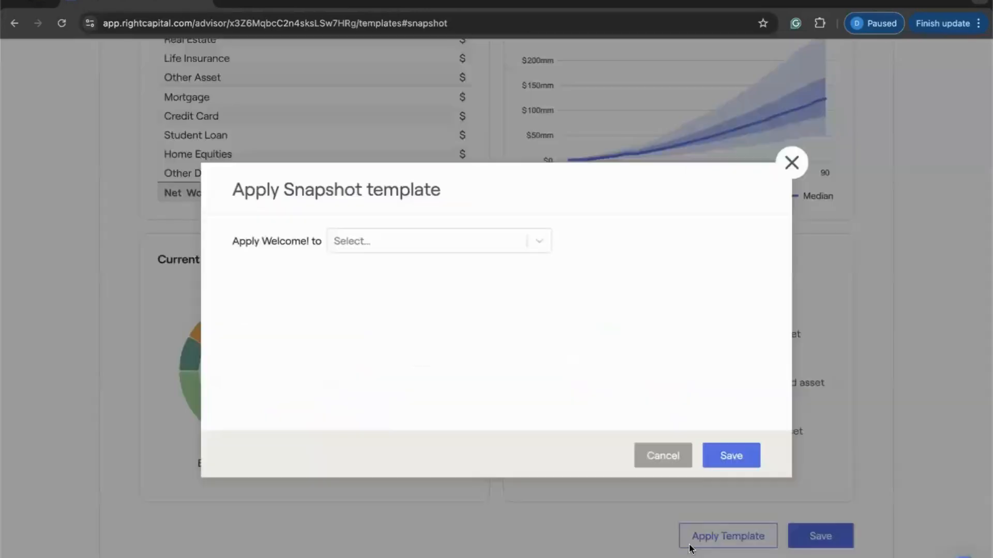
left_click(537, 245)
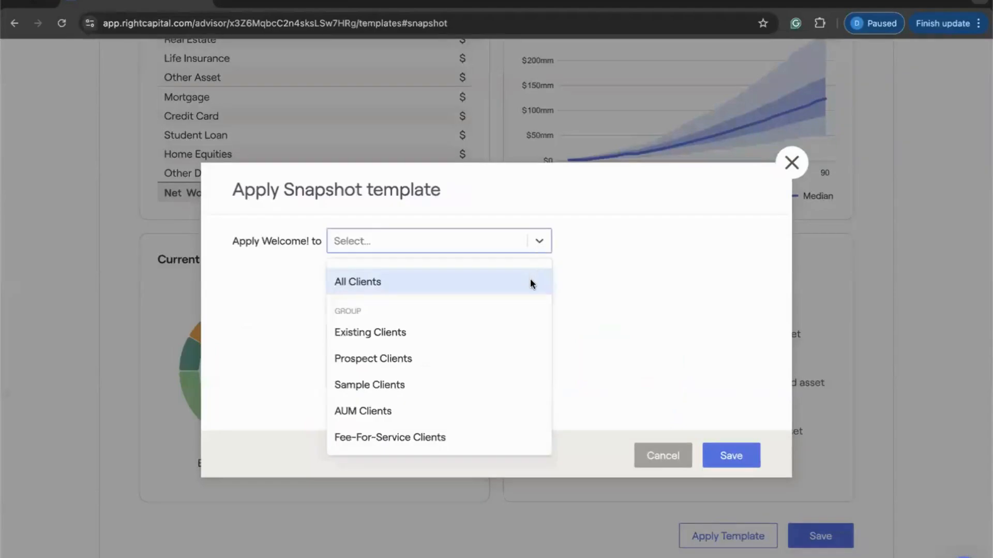
scroll(497, 328, "down", 1)
scroll(498, 330, "down", 1)
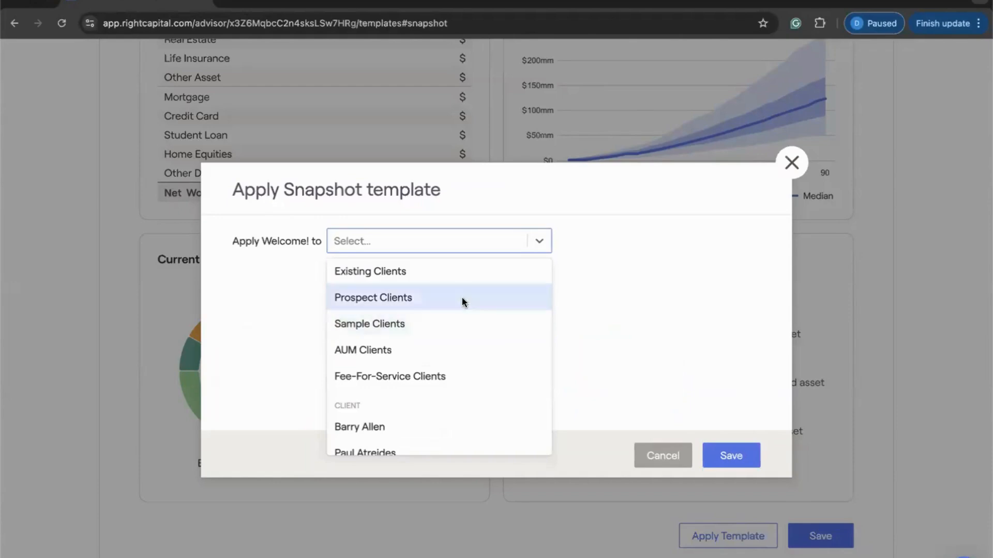
left_click(446, 297)
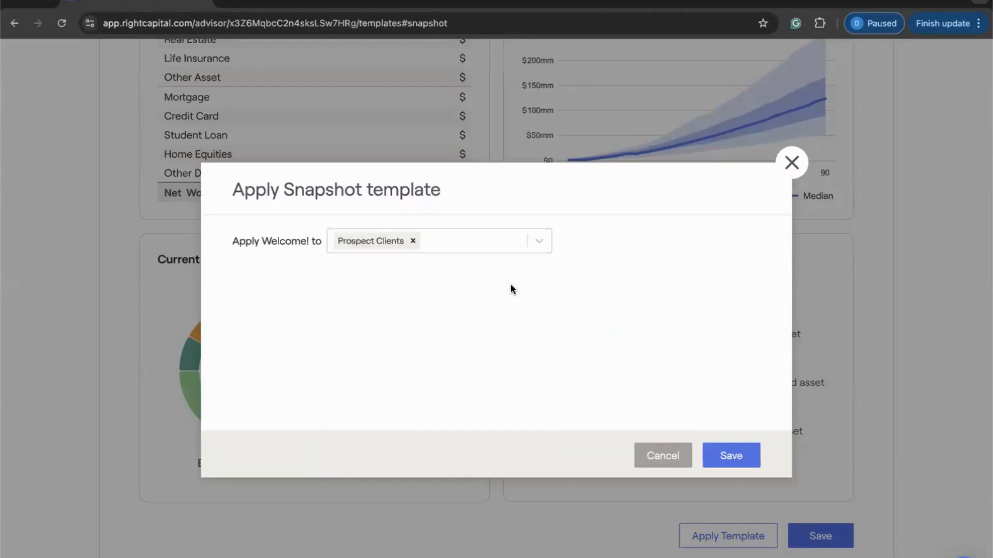
left_click(652, 458)
- Open the plan of the client who received the Welcome! template and examine the tiles on their Snapshot
scroll(523, 315, "up", 15)
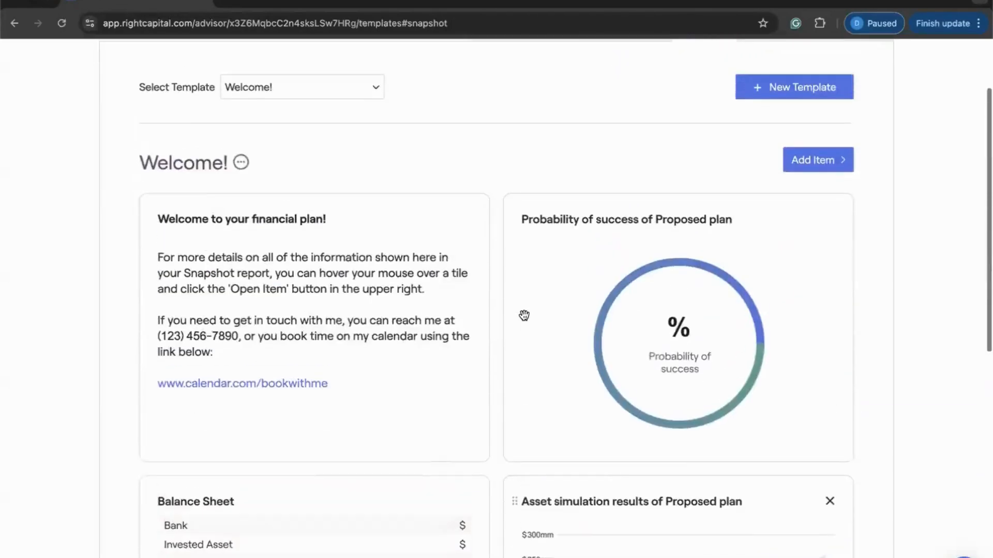
left_click(429, 64)
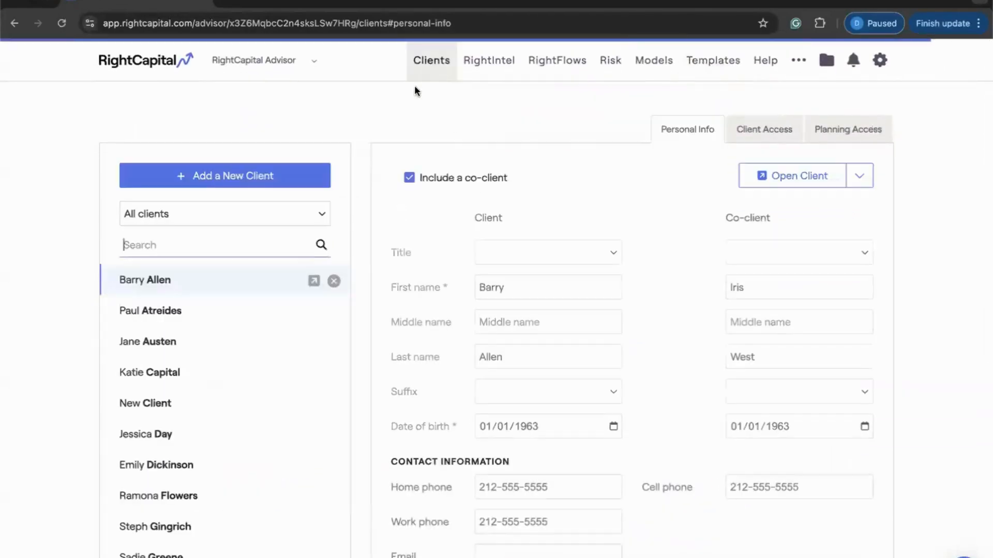
left_click(314, 282)
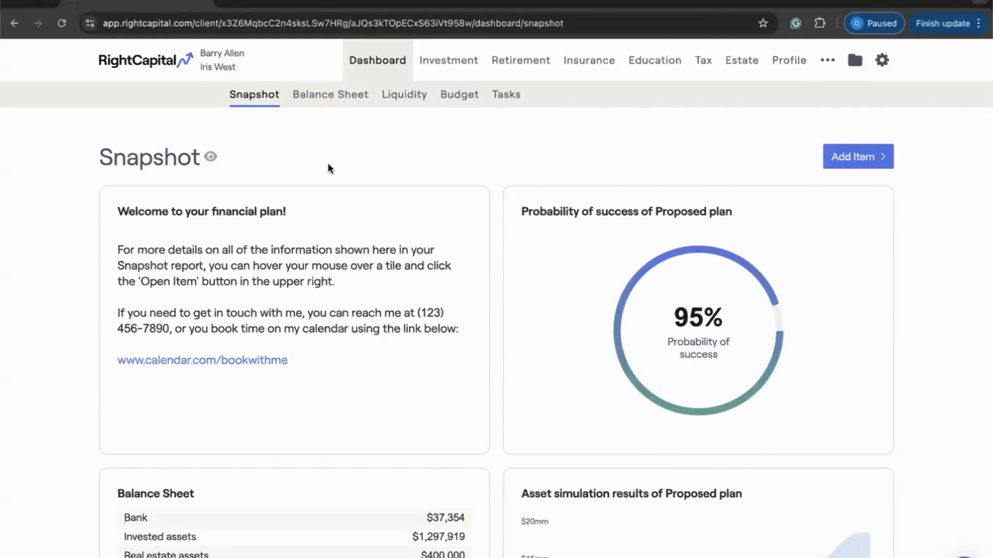
scroll(327, 162, "down", 2)
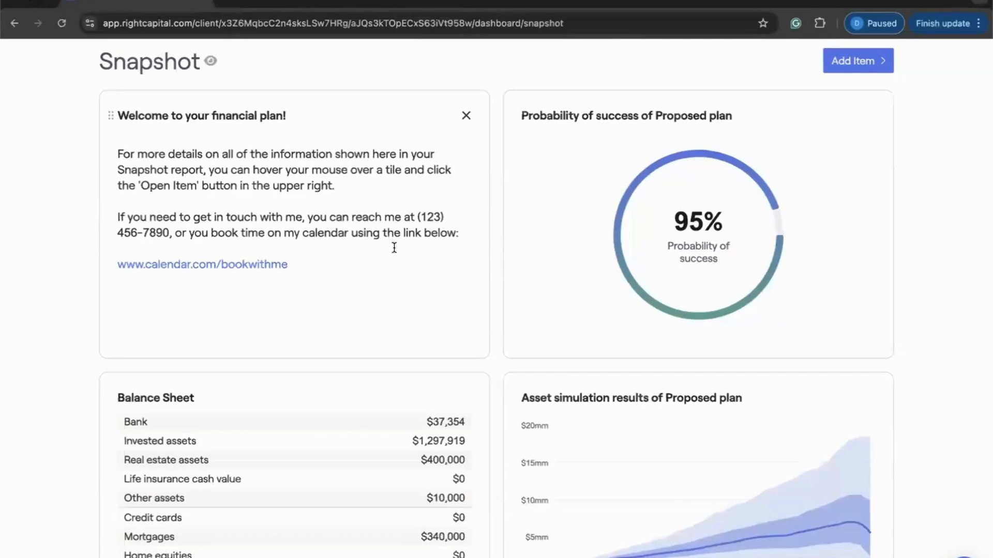
scroll(394, 247, "down", 7)
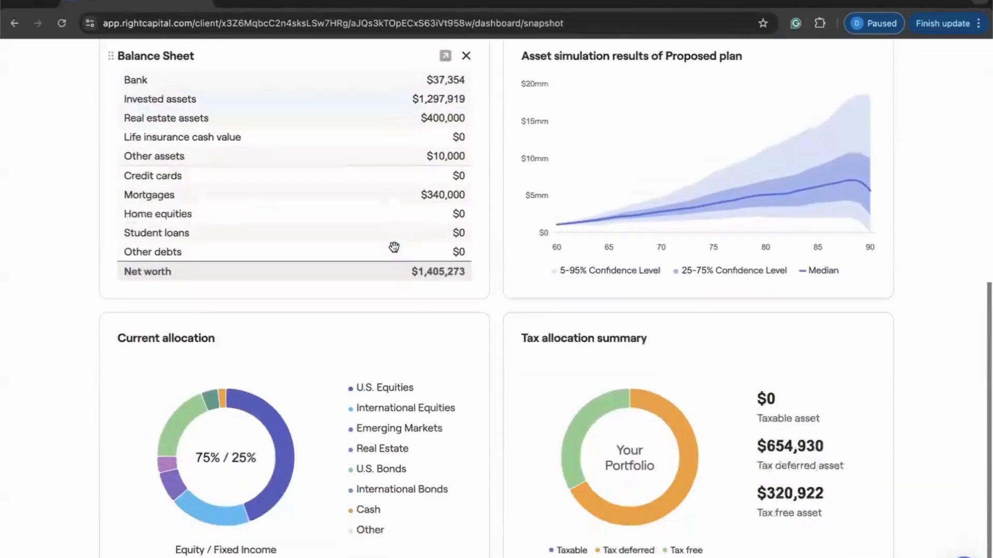
scroll(394, 247, "up", 8)
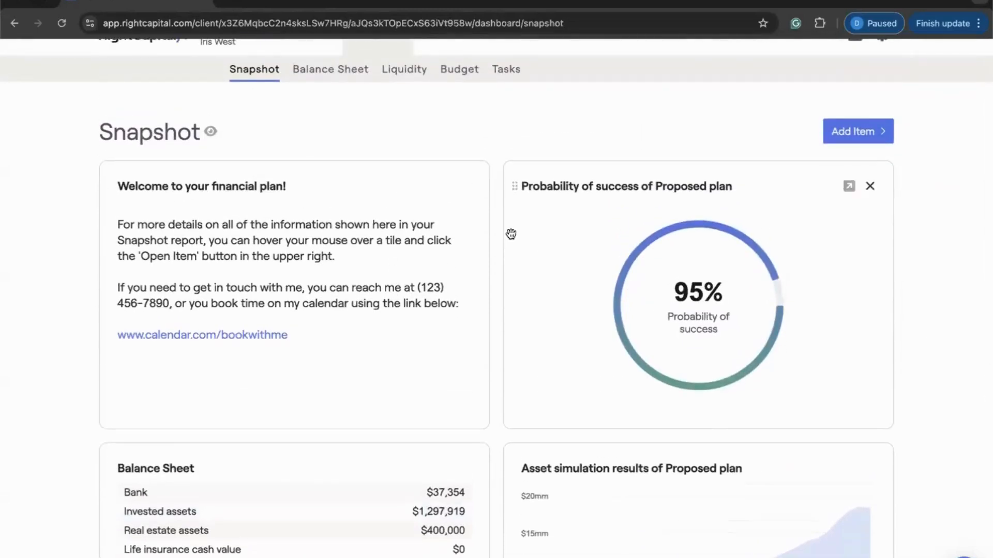
scroll(512, 233, "up", 1)
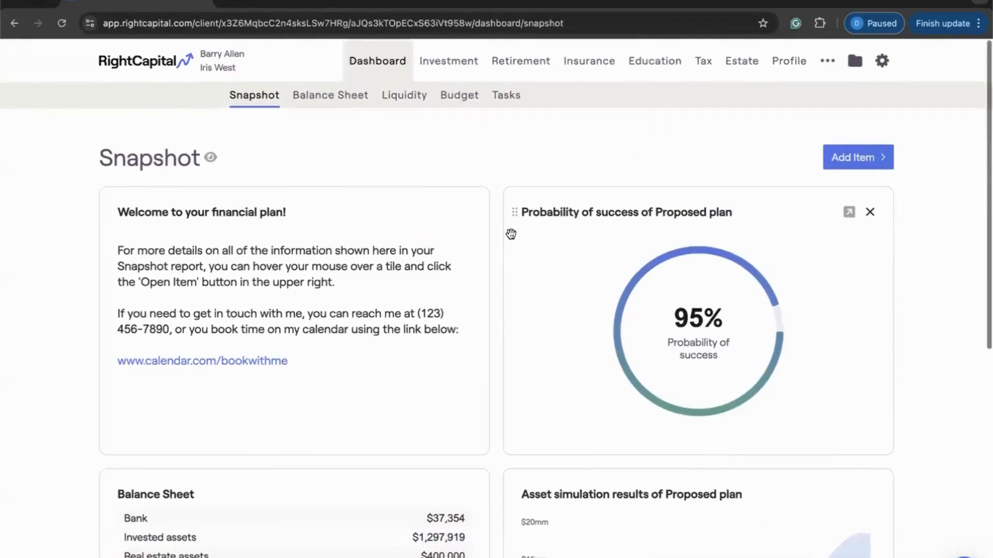
- Return to the advisor portal, open the Tasks templates and check which task templates are available
left_click(151, 64)
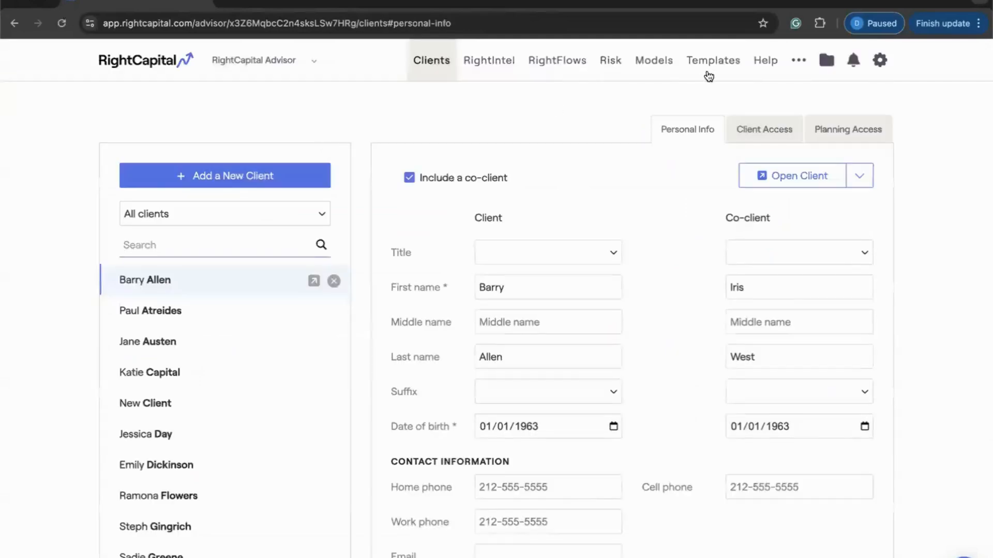
left_click(708, 75)
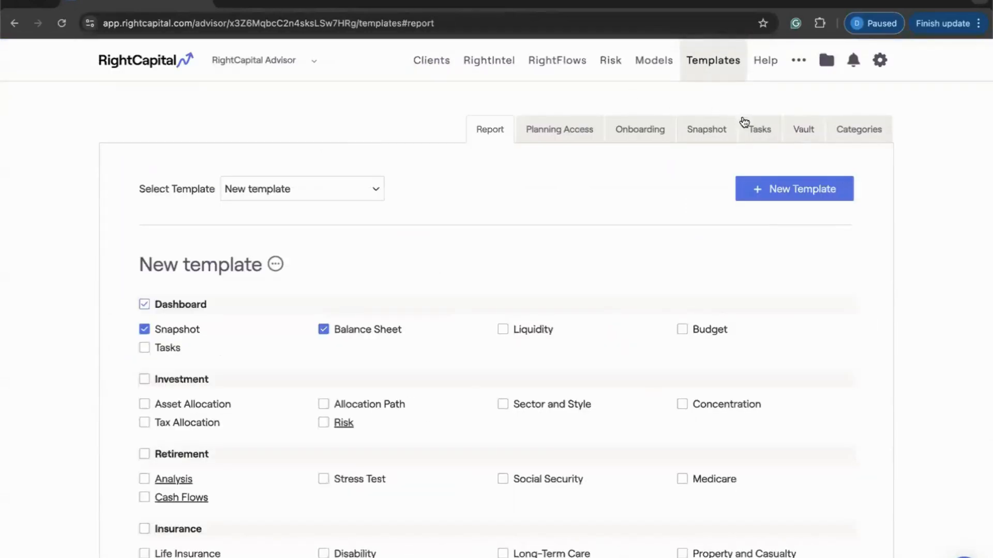
left_click(748, 126)
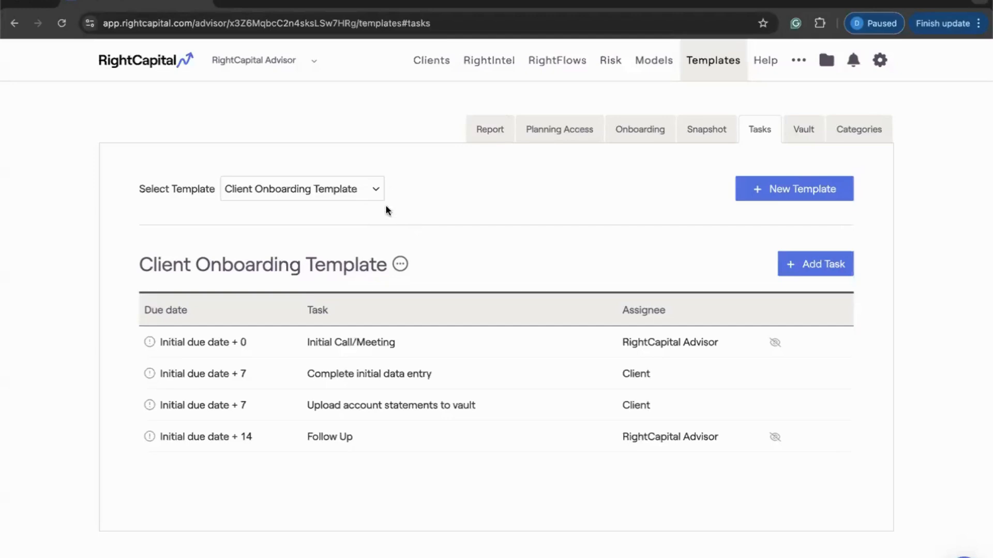
left_click(372, 196)
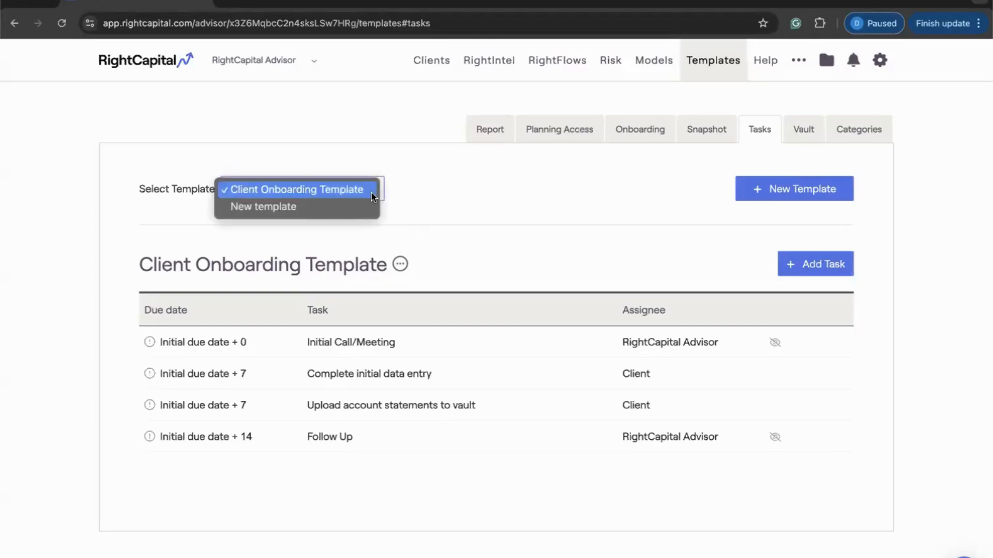
left_click(392, 189)
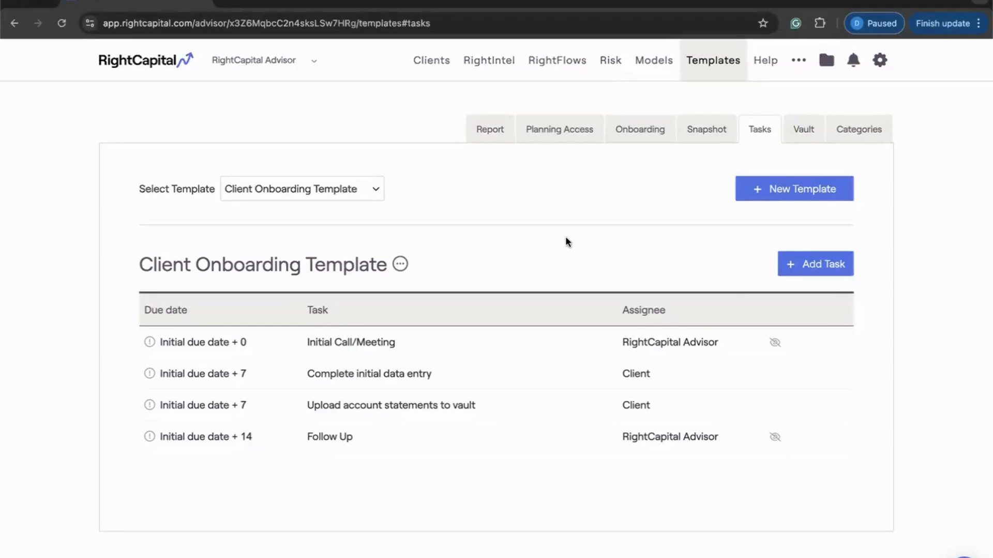
- Create a new task template, keeping its default name
left_click(740, 196)
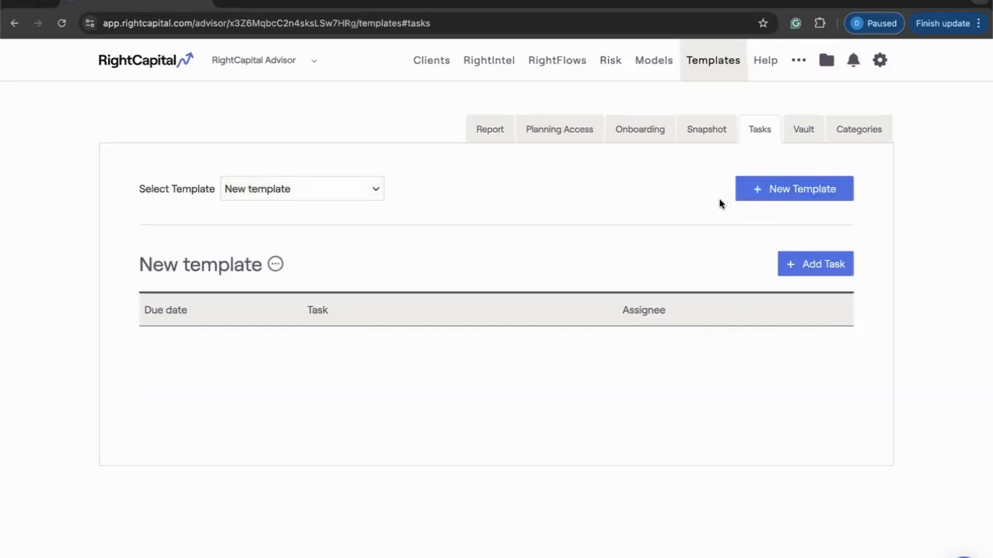
left_click(229, 266)
left_click(397, 222)
- Start a task in the new template with the text "sample task" and assign it to Client
left_click(787, 268)
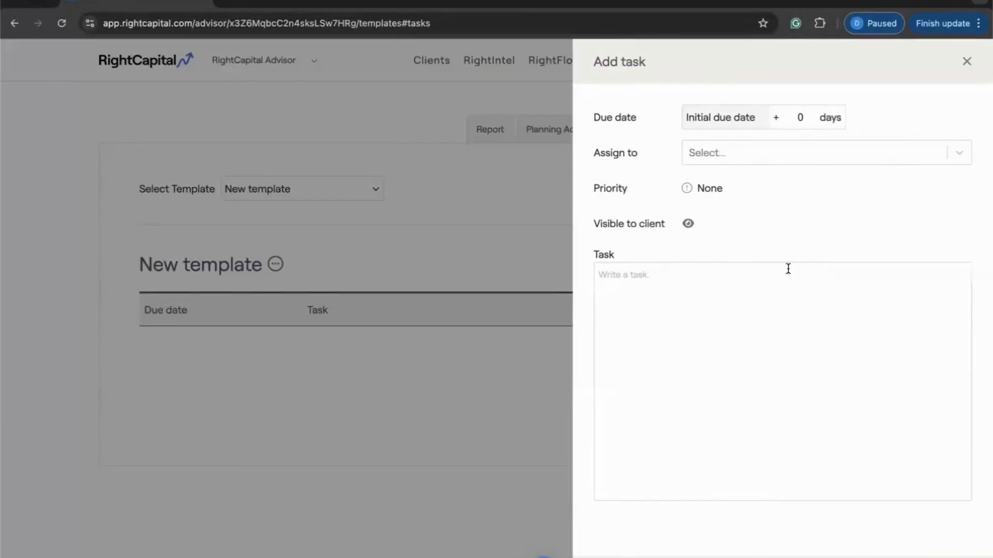
type("sample task")
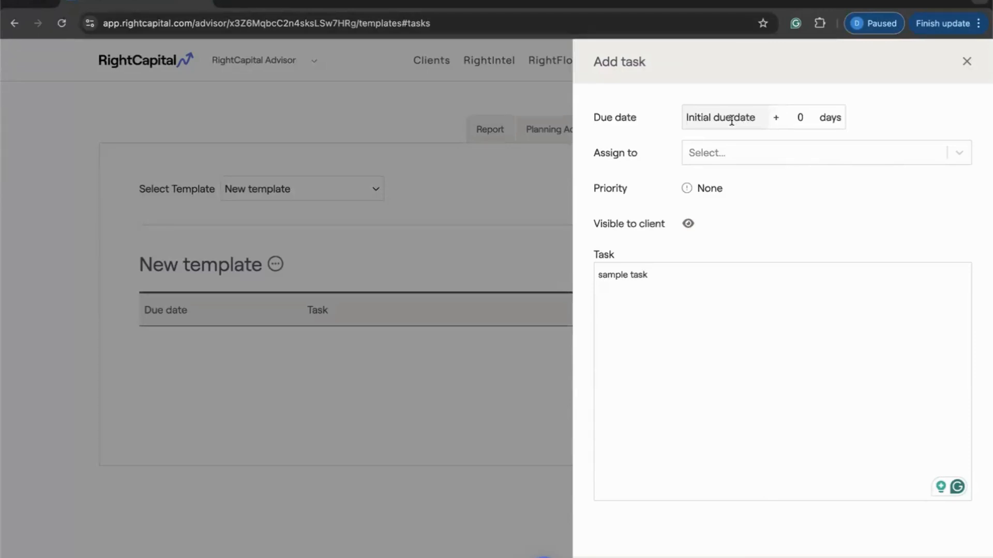
left_click(800, 117)
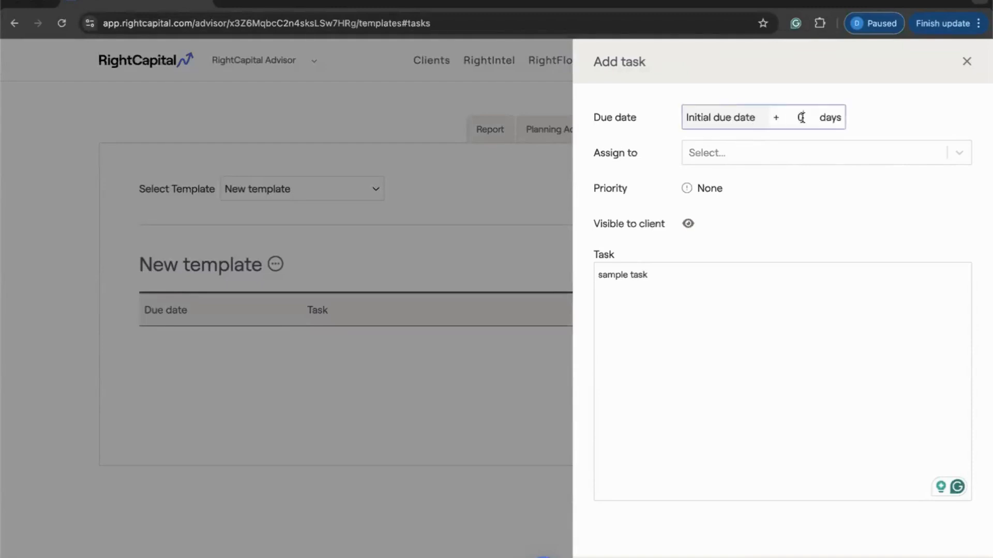
left_click(795, 154)
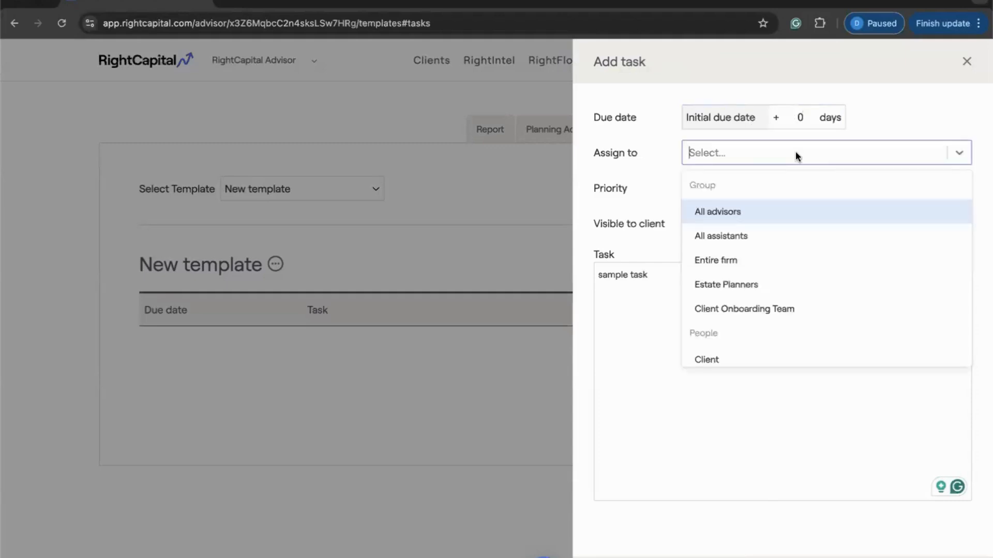
left_click(725, 357)
left_click(652, 329)
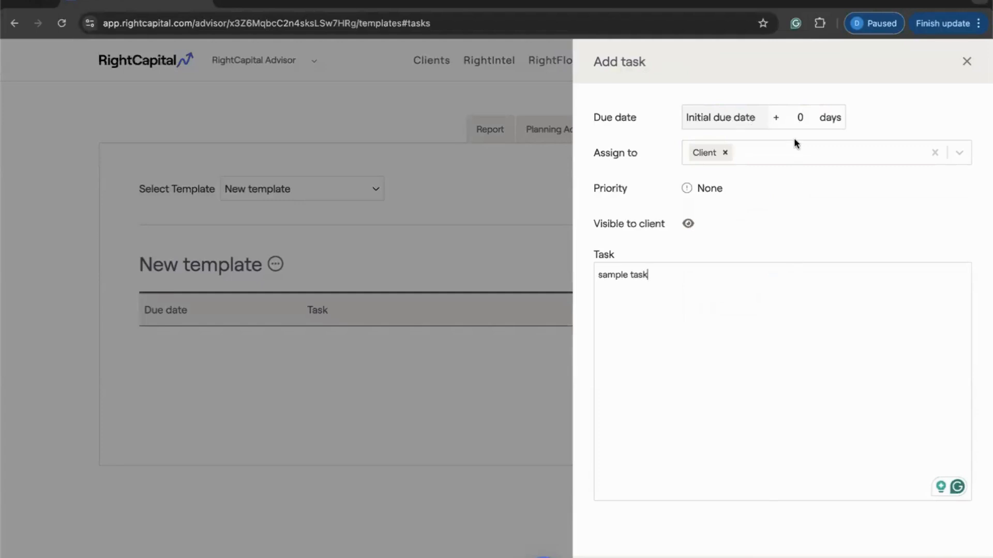
- Try due date offsets of 7 and 14 days for the task, set the offset back to 0 days and save the task
double_click(800, 117)
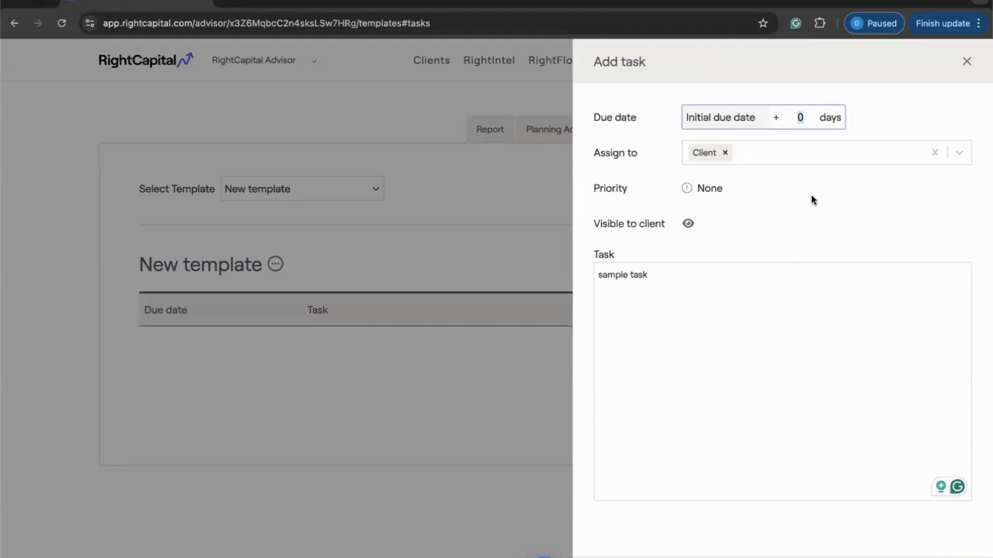
type("7")
double_click(800, 118)
type("14")
double_click(800, 118)
type("0")
key("Return")
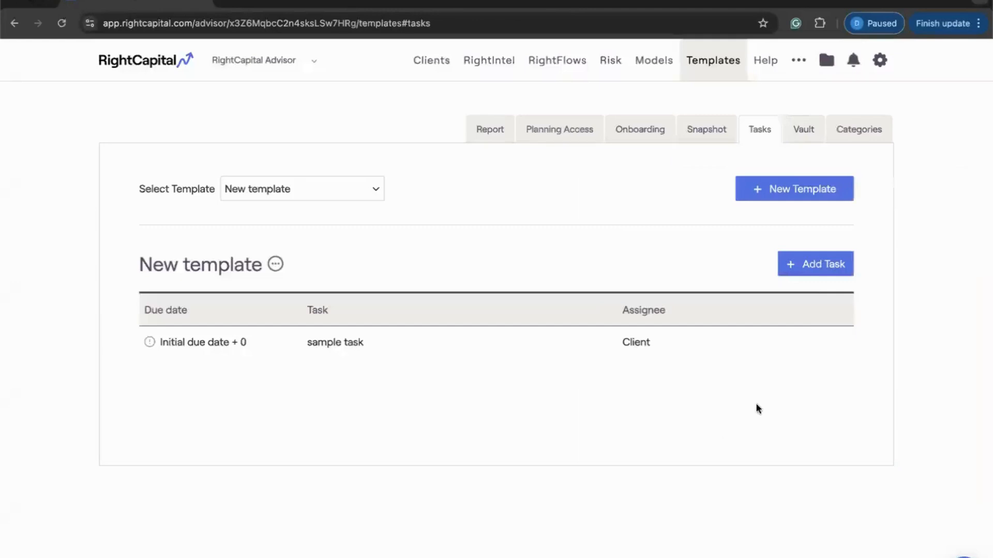
- Start another task in the new template with a due date offset of 7 days and discard it without saving
left_click(812, 264)
double_click(798, 118)
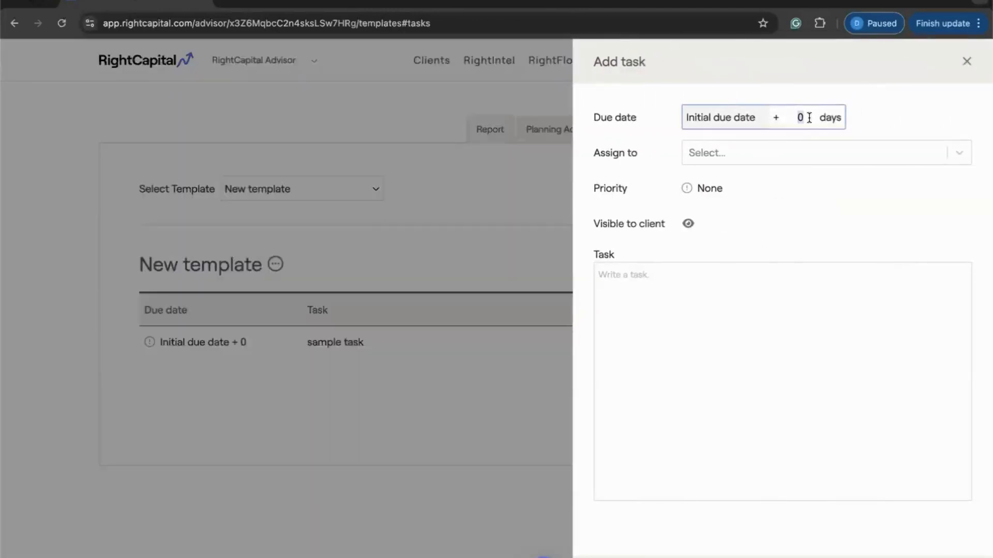
type("7")
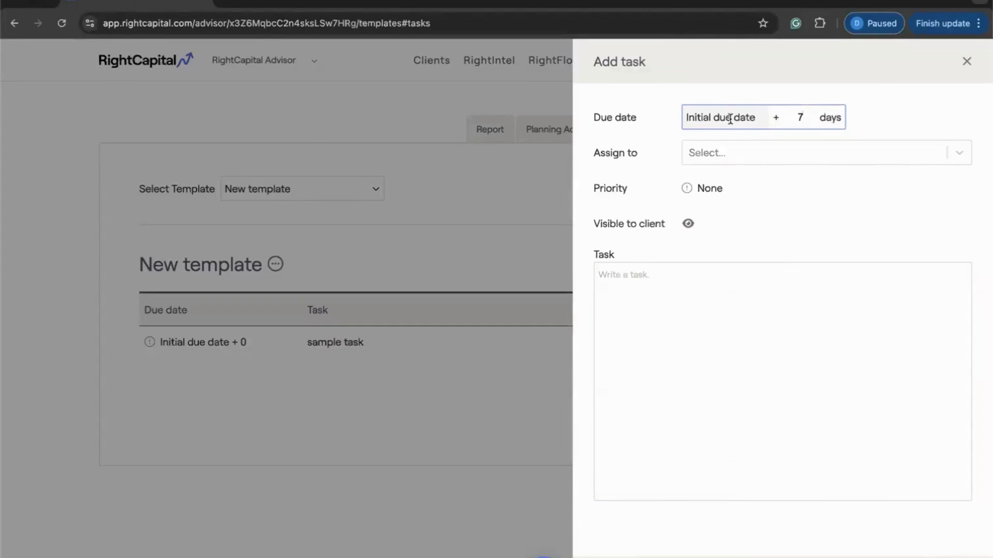
left_click(707, 113)
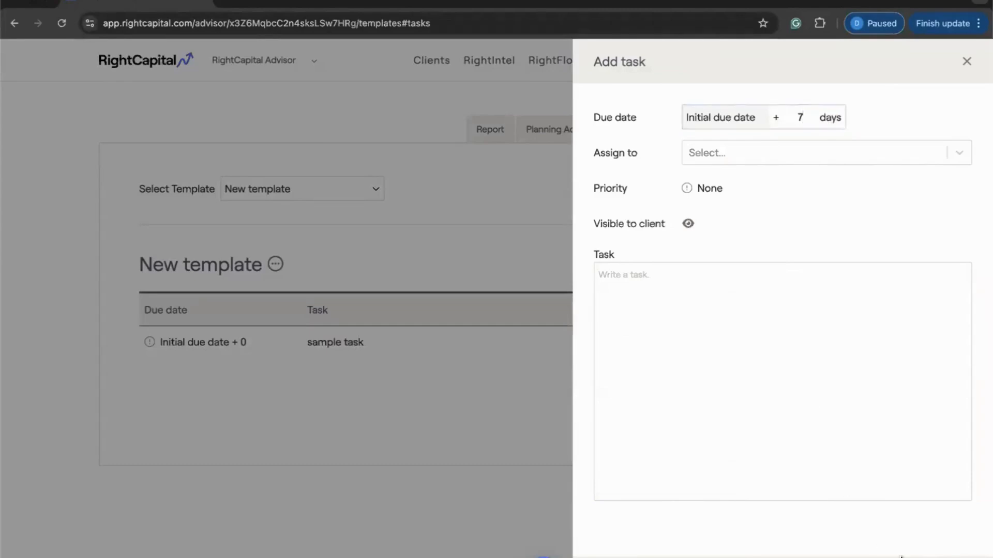
left_click(776, 557)
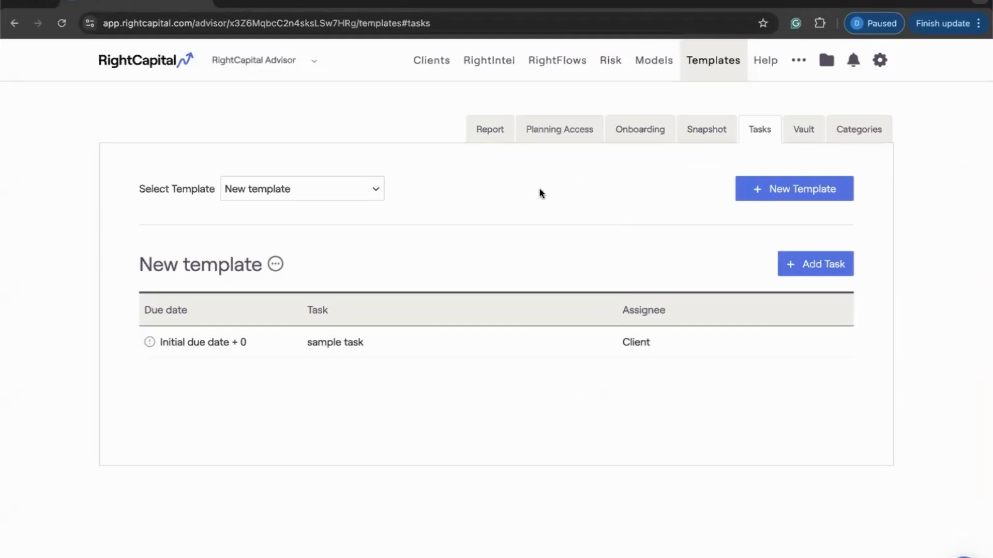
- In the RightFlows tasks, start adding the Client Onboarding Template and choose All Clients as its recipients
left_click(551, 68)
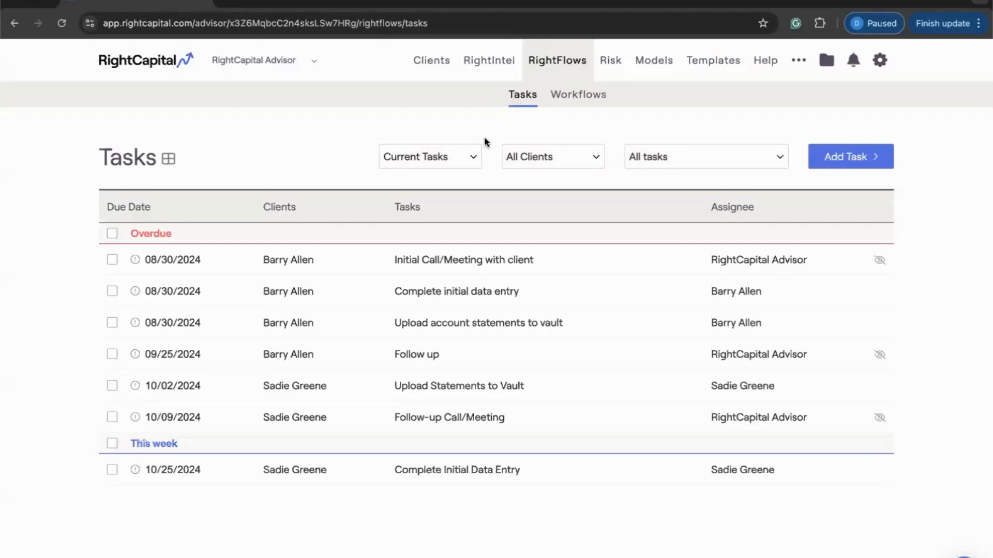
left_click(845, 156)
mouse_move(863, 208)
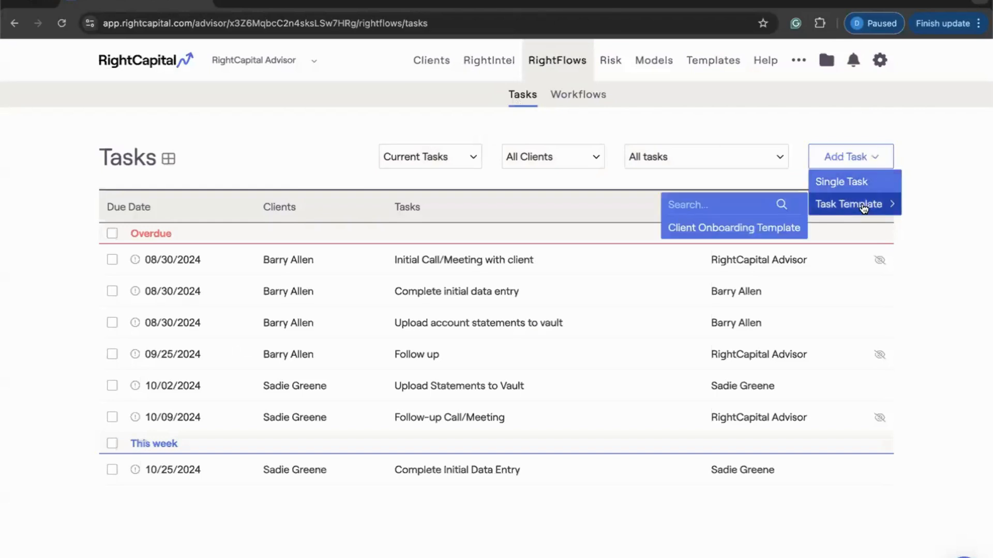
left_click(761, 225)
left_click(775, 155)
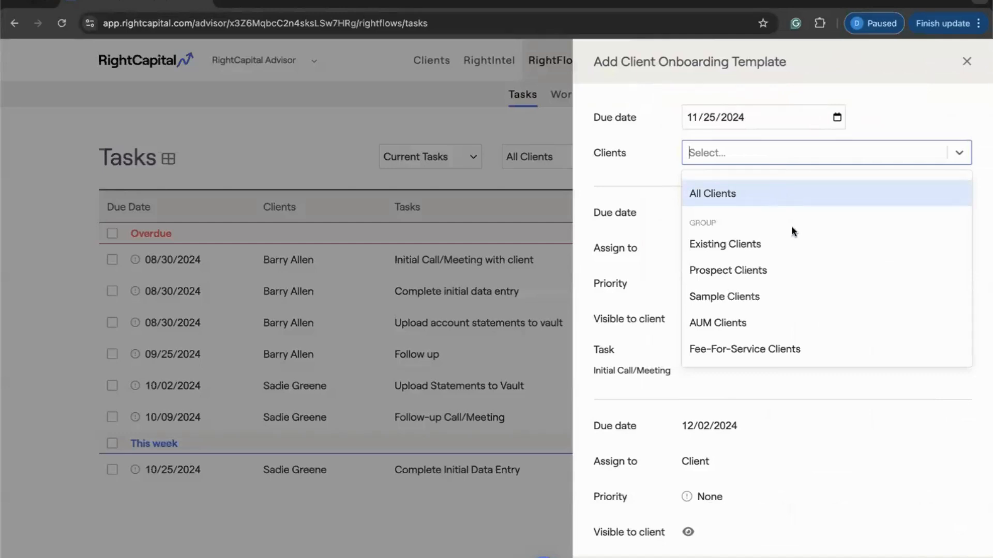
scroll(791, 228, "down", 1)
scroll(791, 228, "up", 1)
left_click(814, 191)
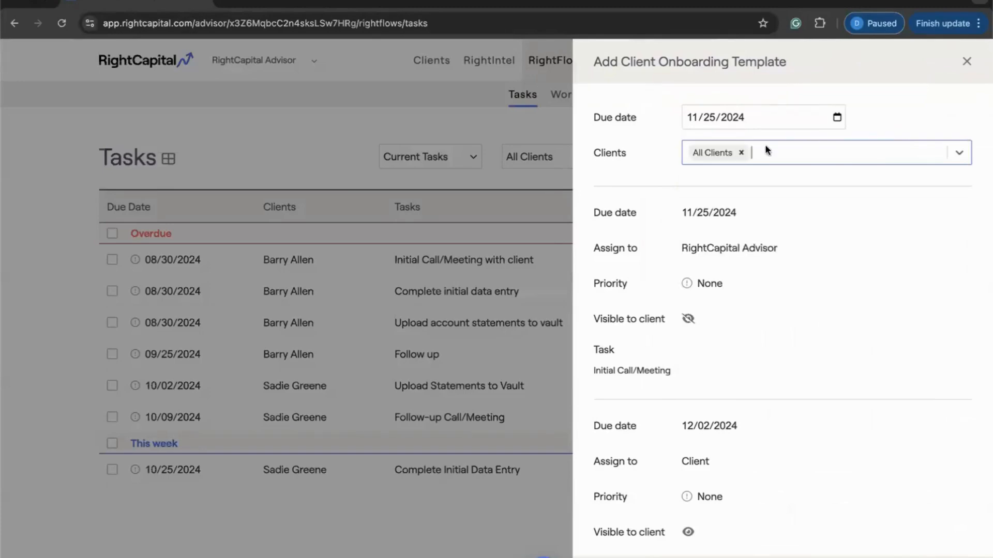
- Replace the recipients with Prospect Clients, review the template's tasks and cancel adding the template
left_click(742, 154)
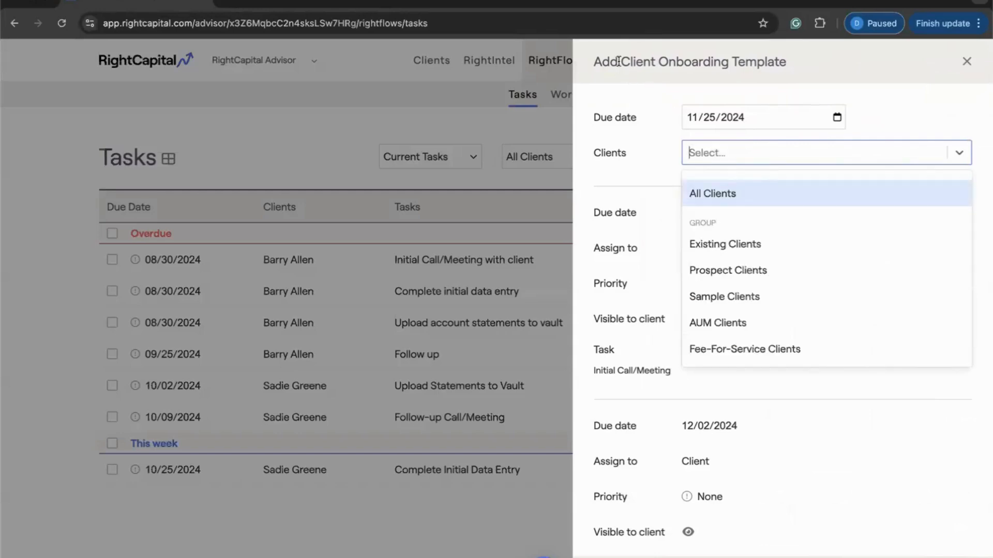
left_click(687, 269)
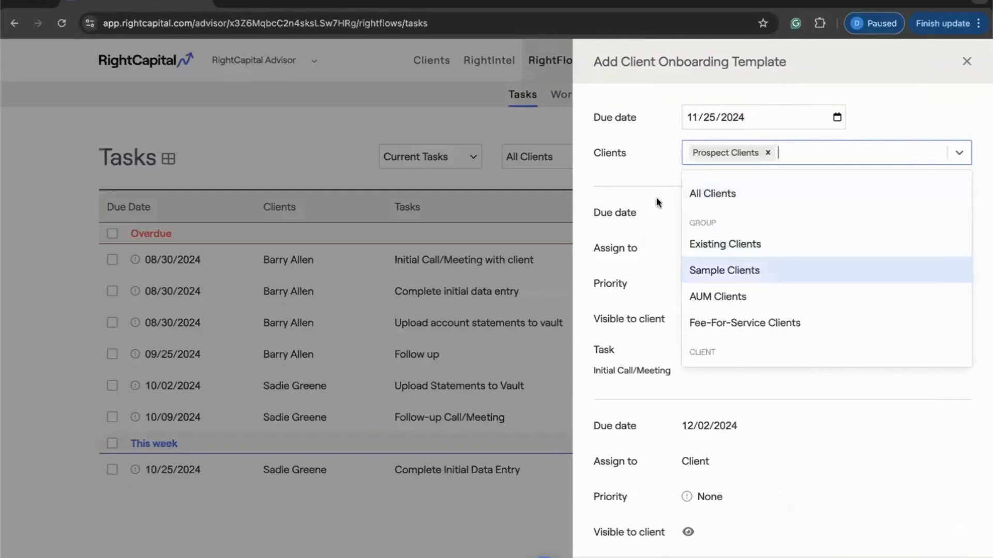
left_click(649, 167)
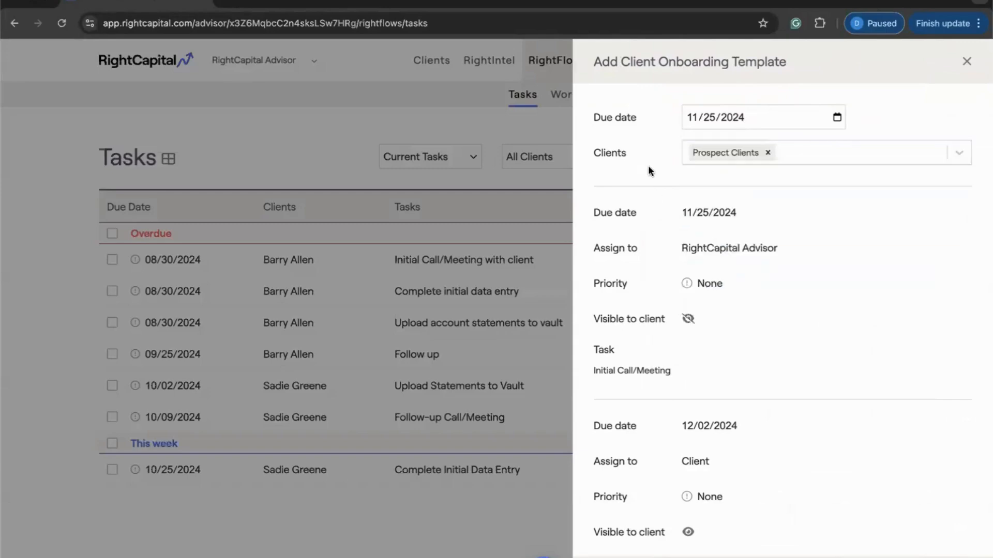
scroll(723, 222, "down", 6)
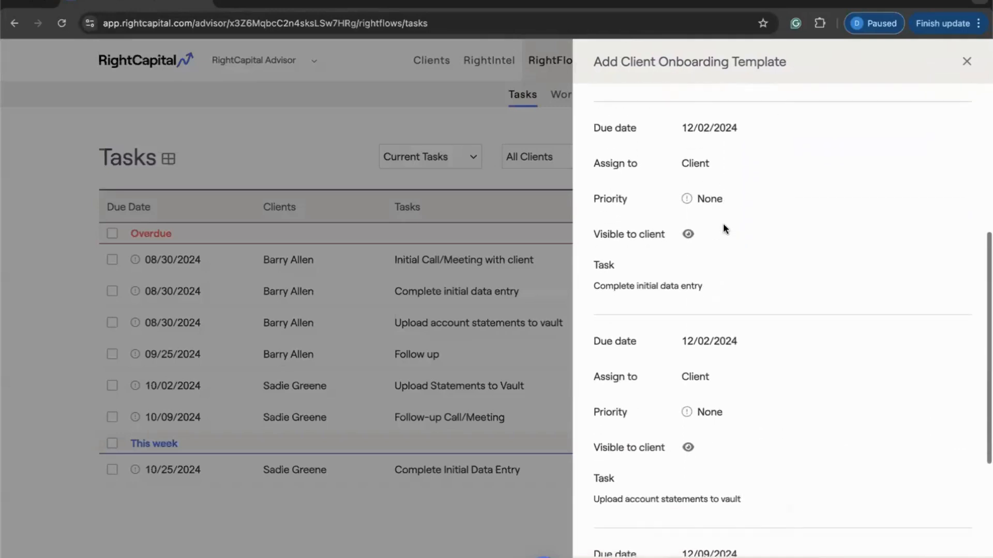
left_click(859, 556)
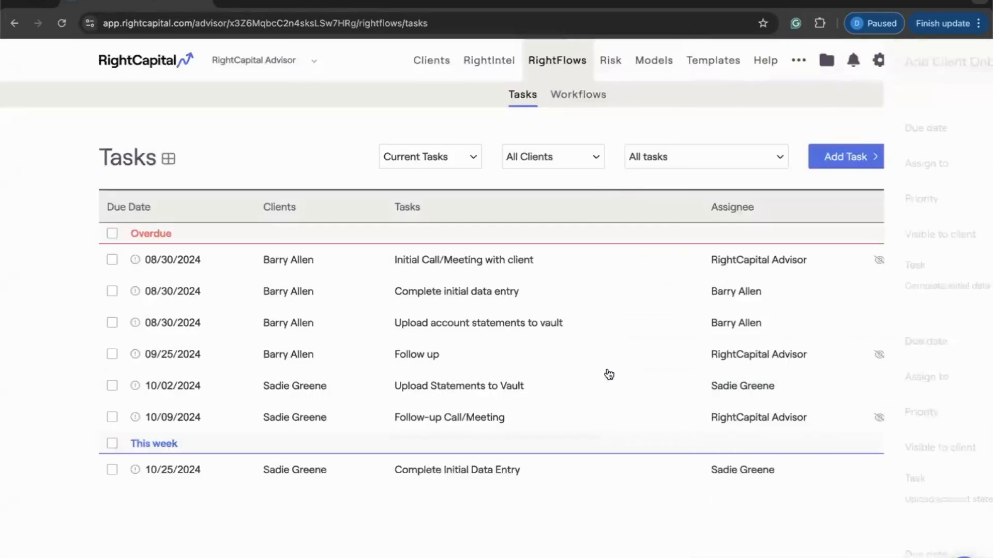
- Check the task templates offered in RightFlows and open the dashboard tasks of the first client in the client list
left_click(827, 159)
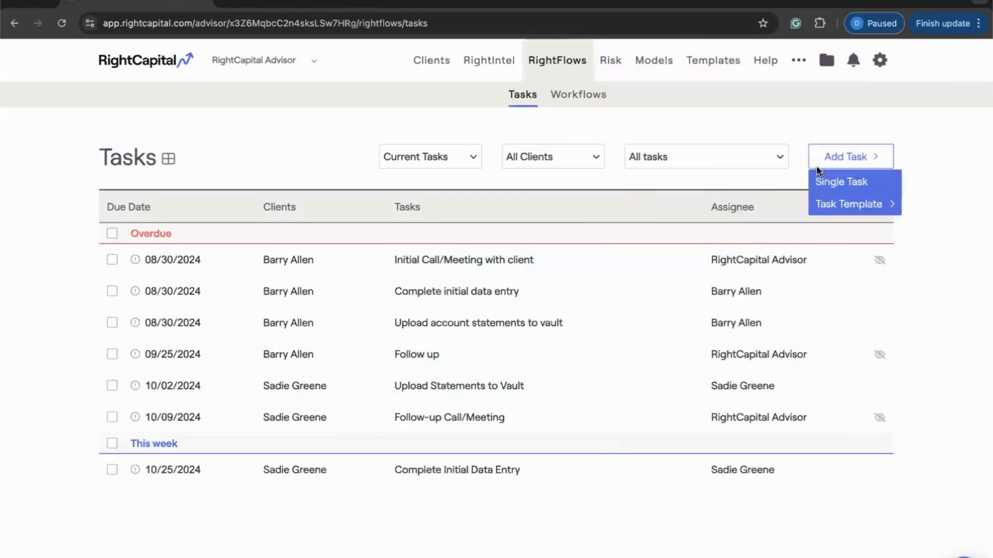
mouse_move(819, 200)
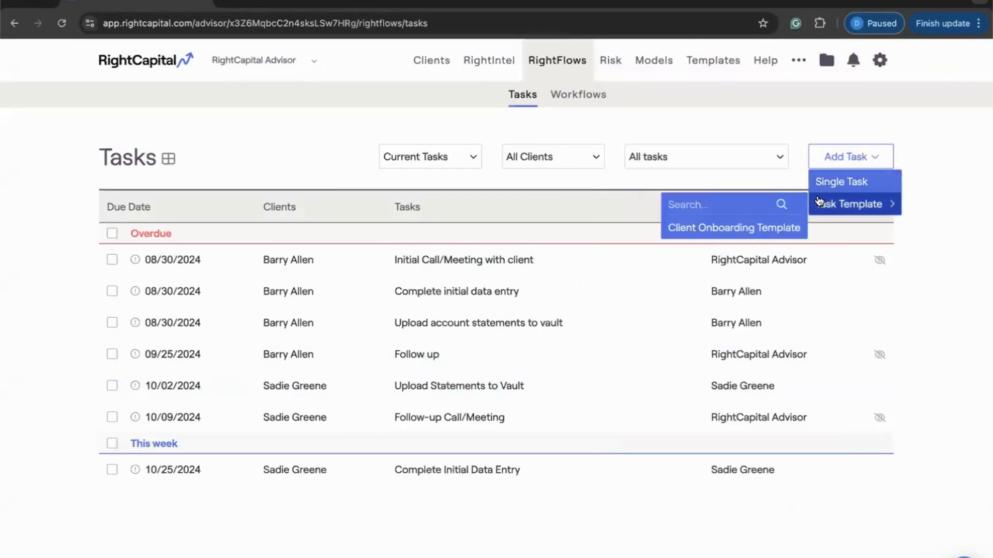
left_click(428, 72)
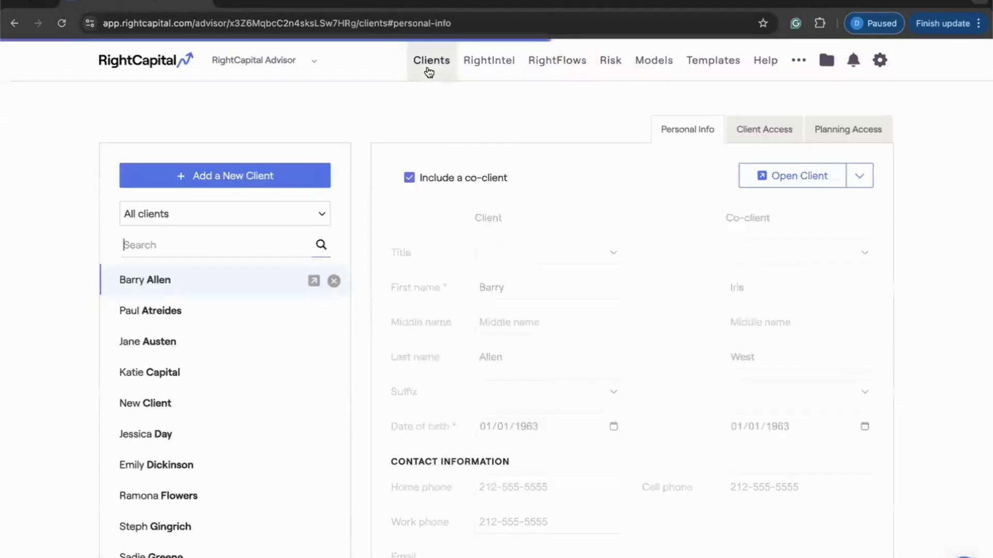
left_click(313, 282)
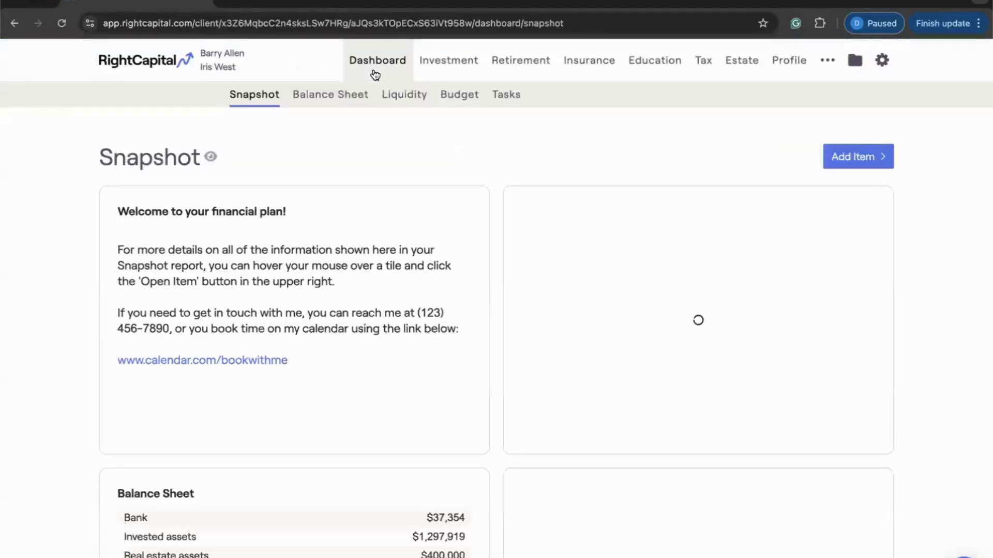
left_click(506, 102)
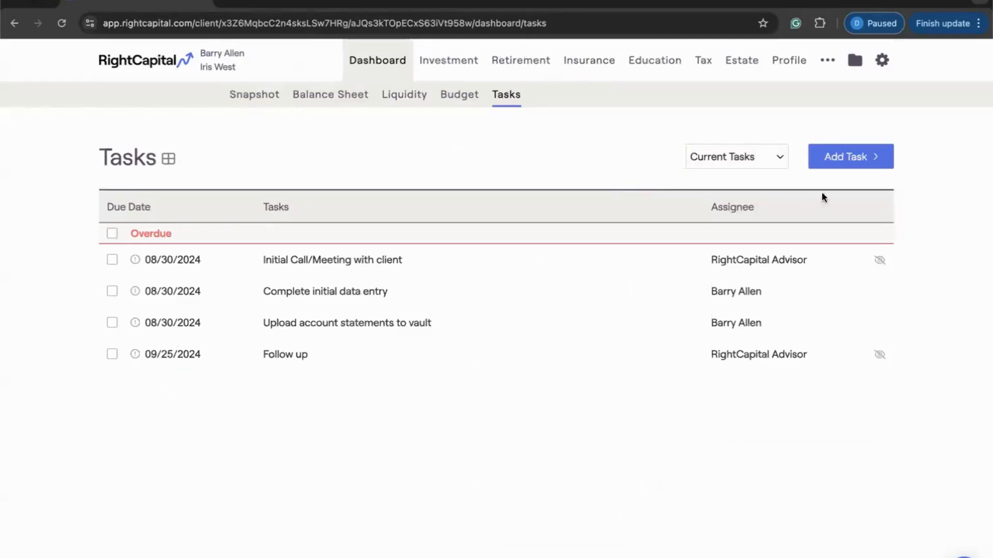
- Preview the Client Onboarding Template for this client and review the due dates and assignees of its tasks without adding it
left_click(847, 168)
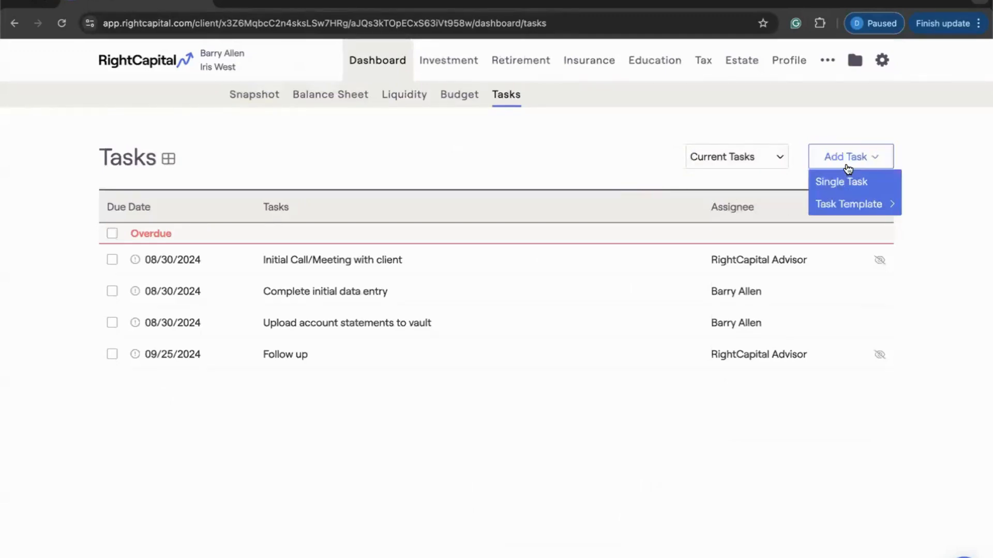
mouse_move(831, 206)
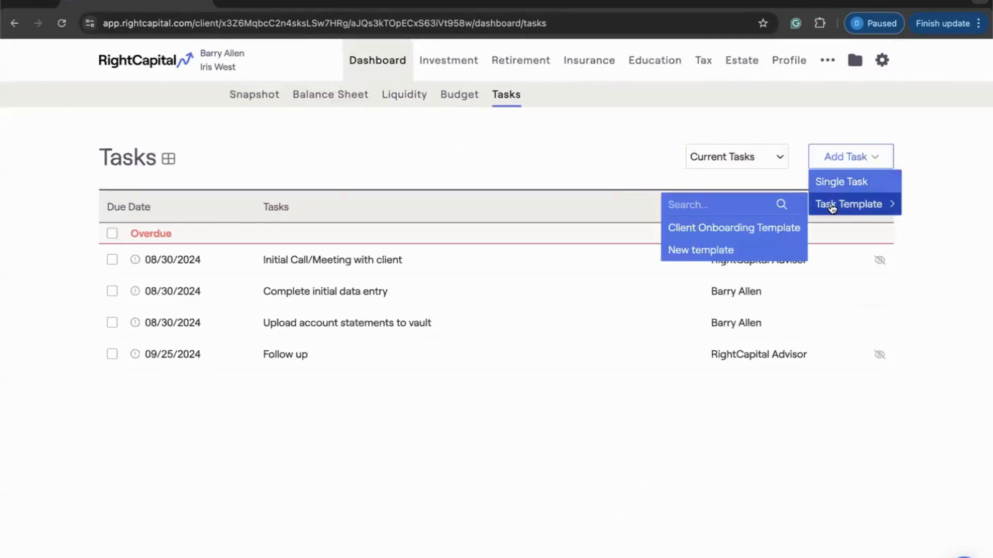
left_click(765, 230)
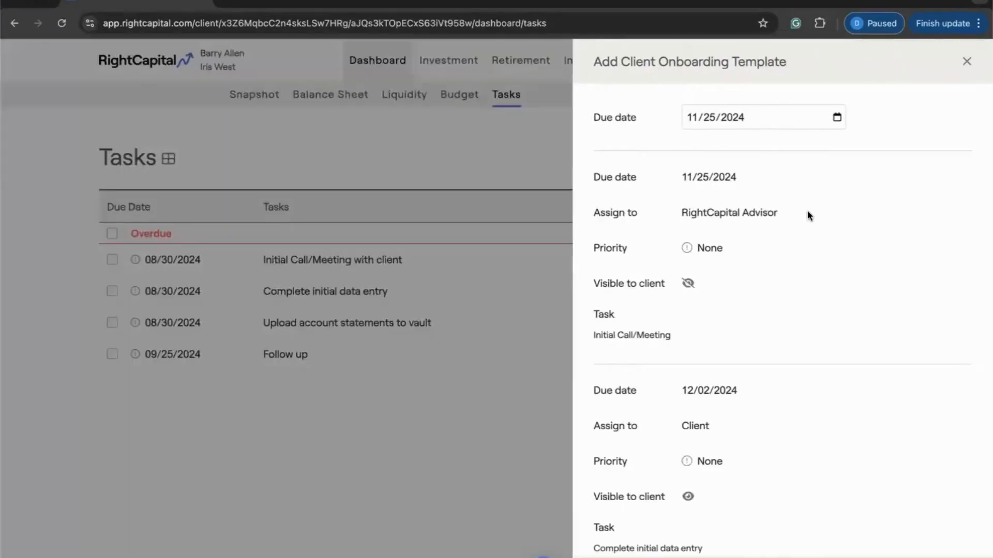
scroll(808, 213, "down", 5)
scroll(808, 216, "down", 2)
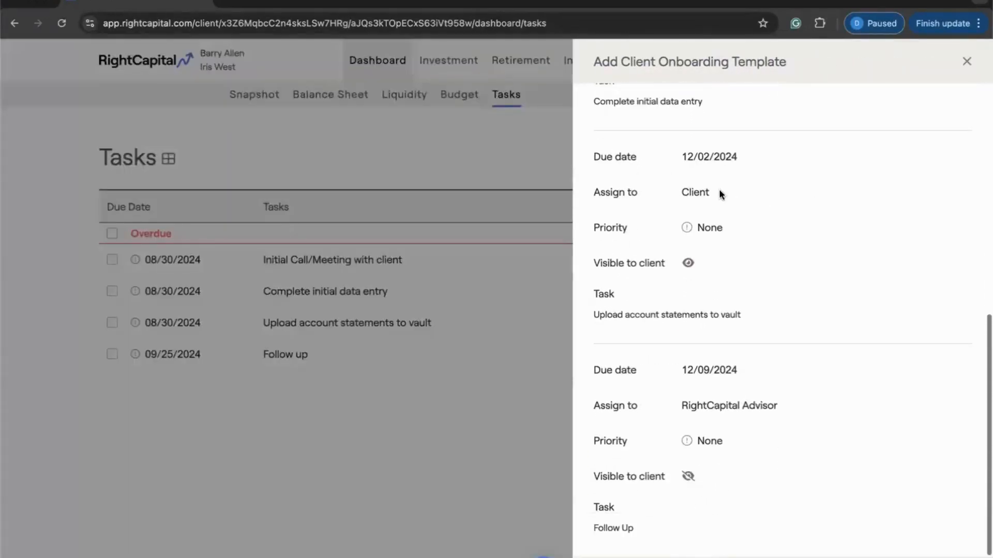
scroll(755, 222, "up", 6)
scroll(754, 223, "up", 5)
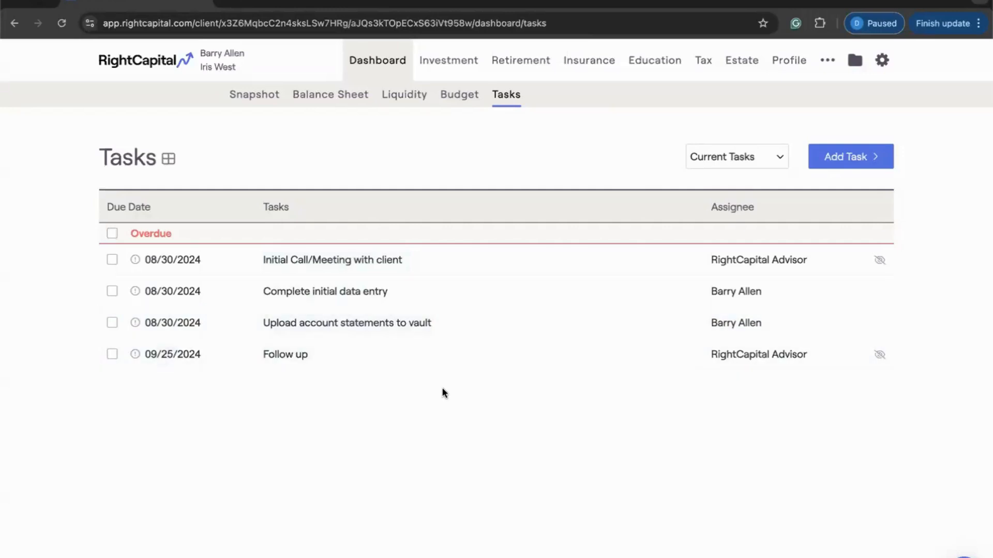
- Start a single one-time task for the client, check the assignee options, hide it from the client and cancel it
left_click(833, 157)
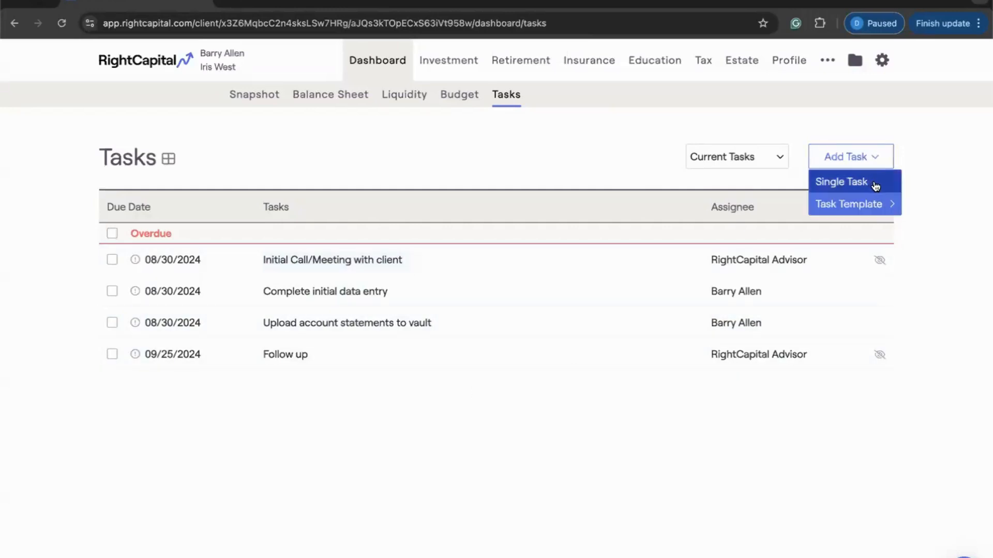
left_click(875, 186)
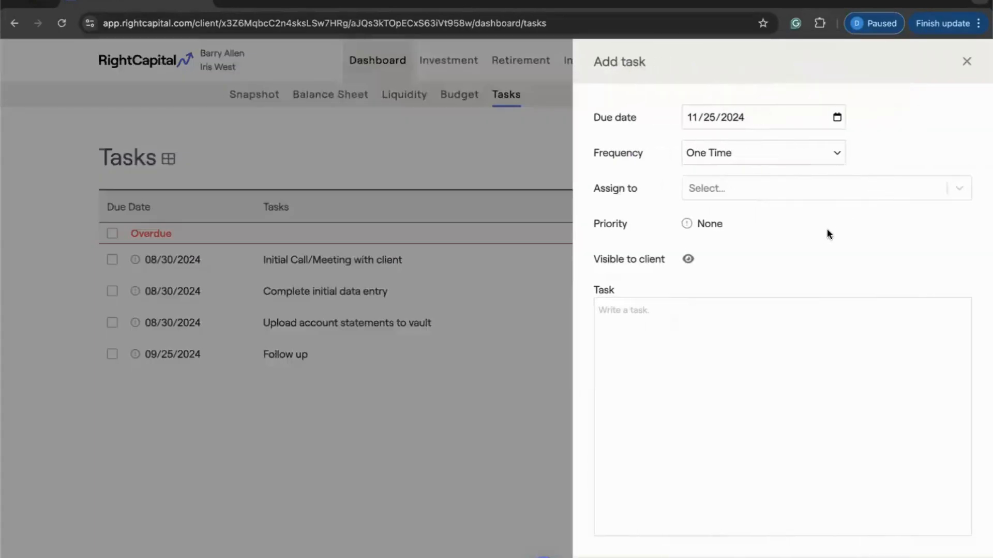
left_click(707, 189)
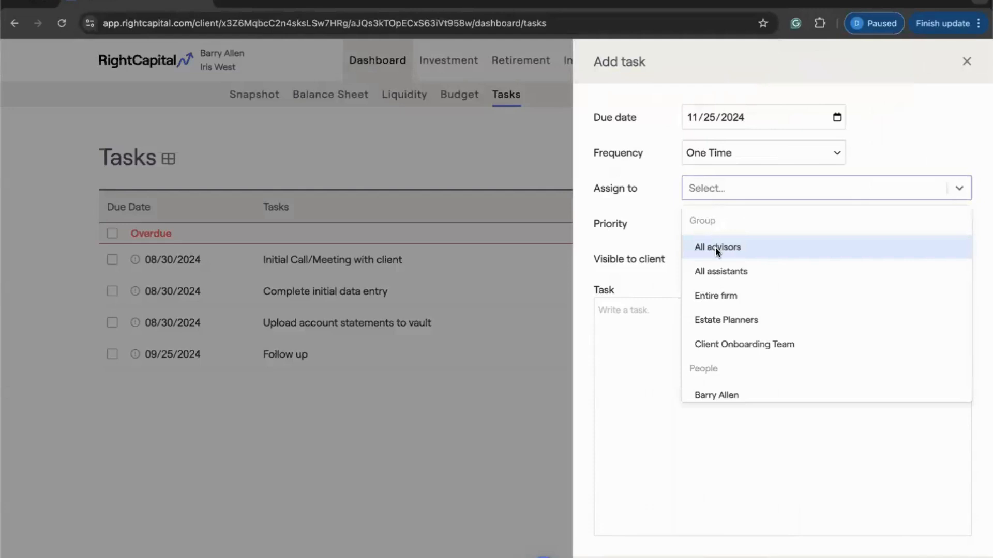
scroll(715, 247, "down", 2)
scroll(715, 248, "up", 2)
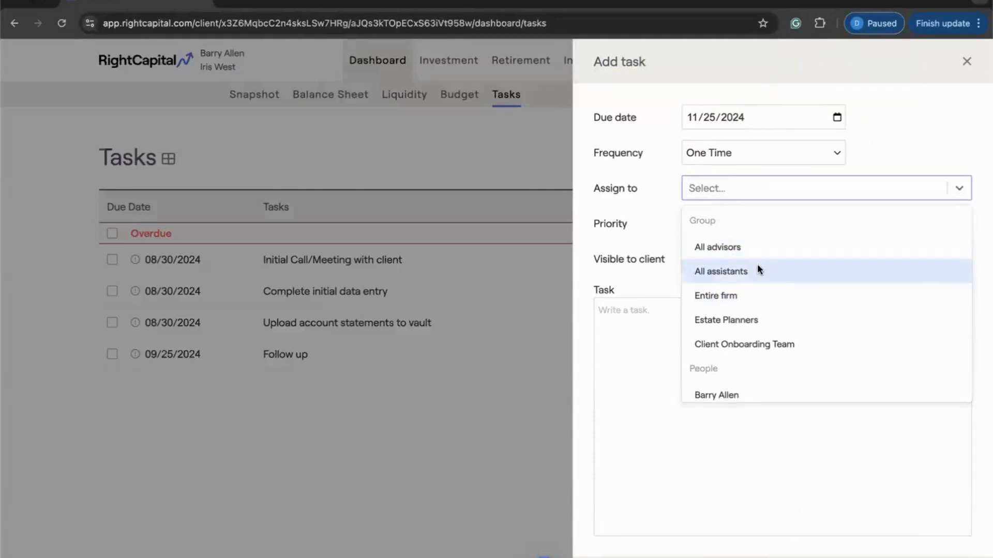
left_click(654, 216)
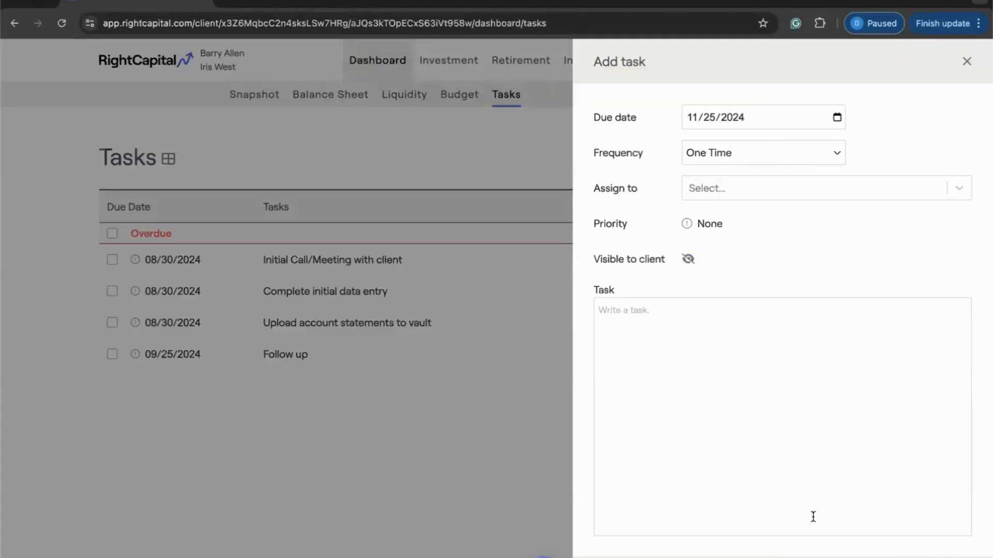
left_click(827, 557)
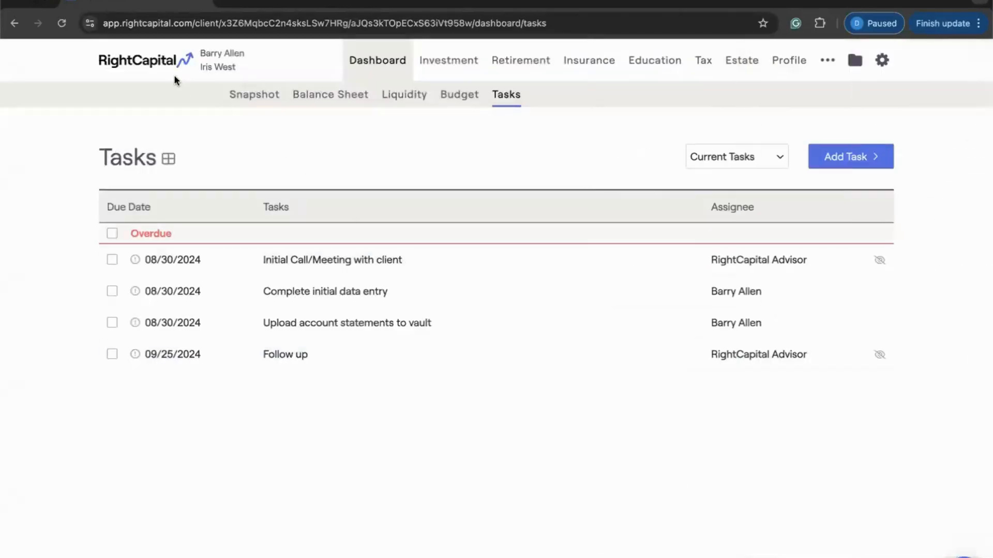
- Return to the advisor portal and open the Vault templates
left_click(161, 61)
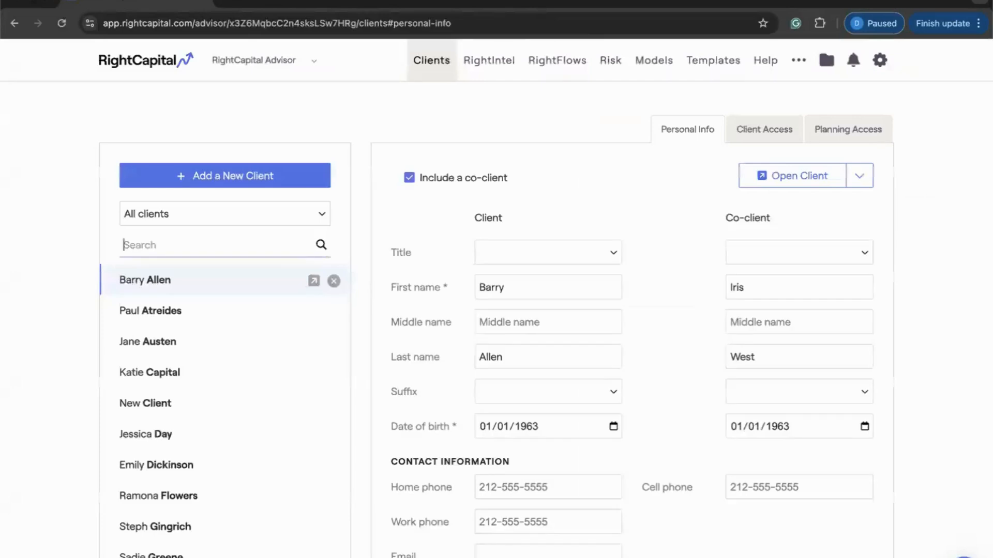
left_click(701, 64)
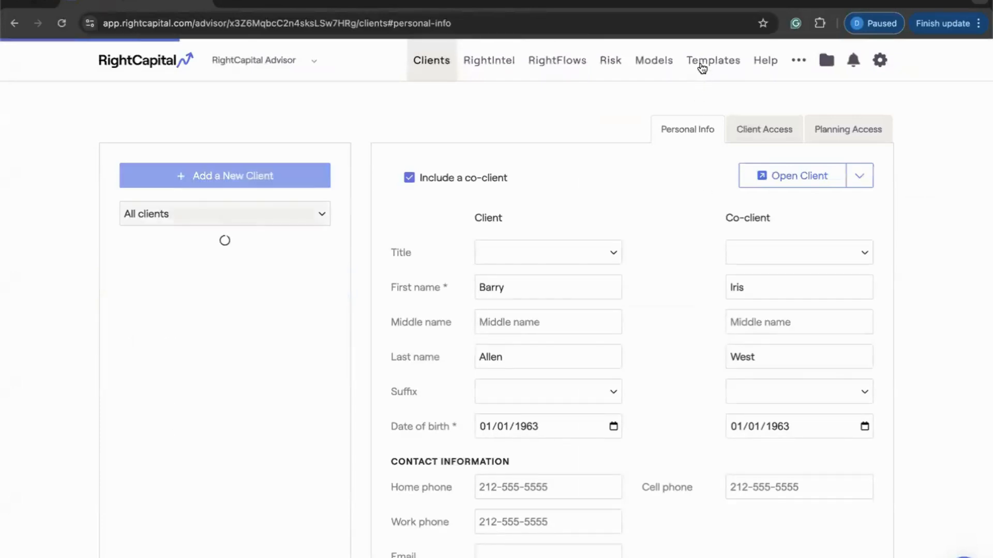
left_click(797, 133)
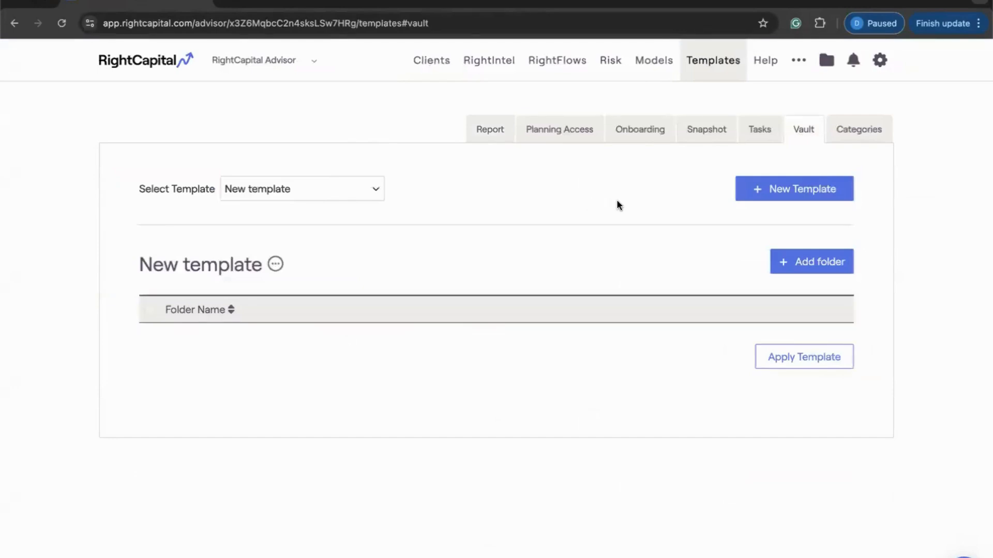
- Review the advisor-level Vault overview and the shared folders in the first listed client's Vault
left_click(826, 62)
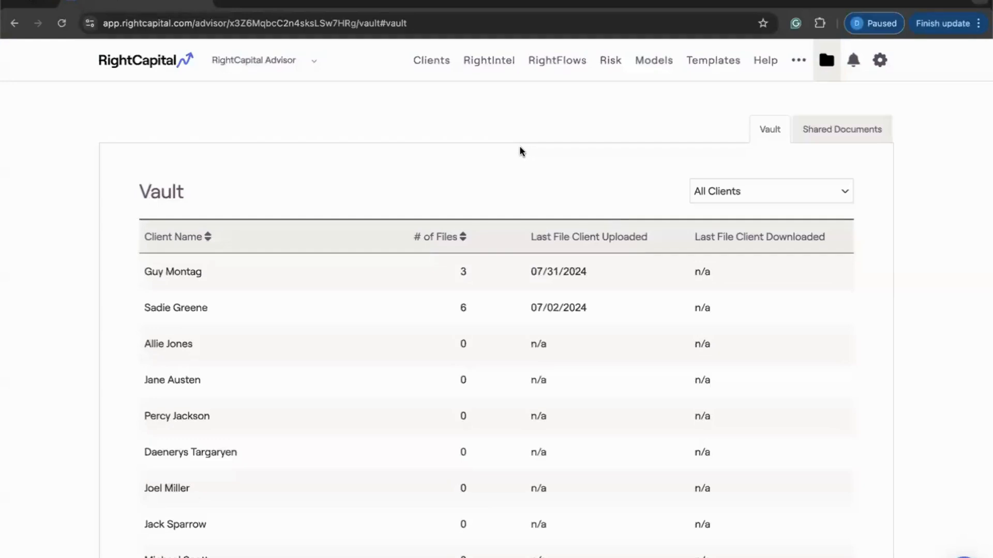
left_click(424, 72)
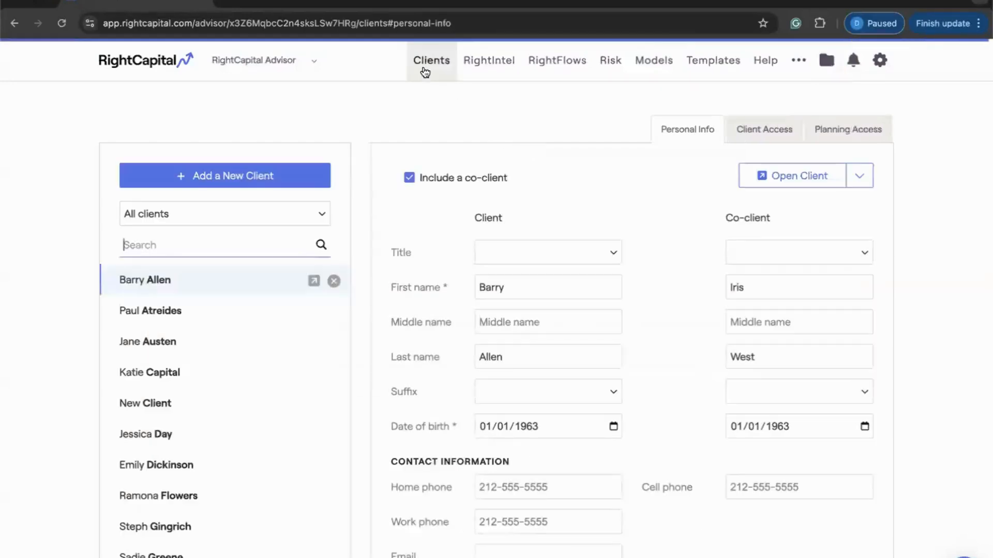
left_click(313, 282)
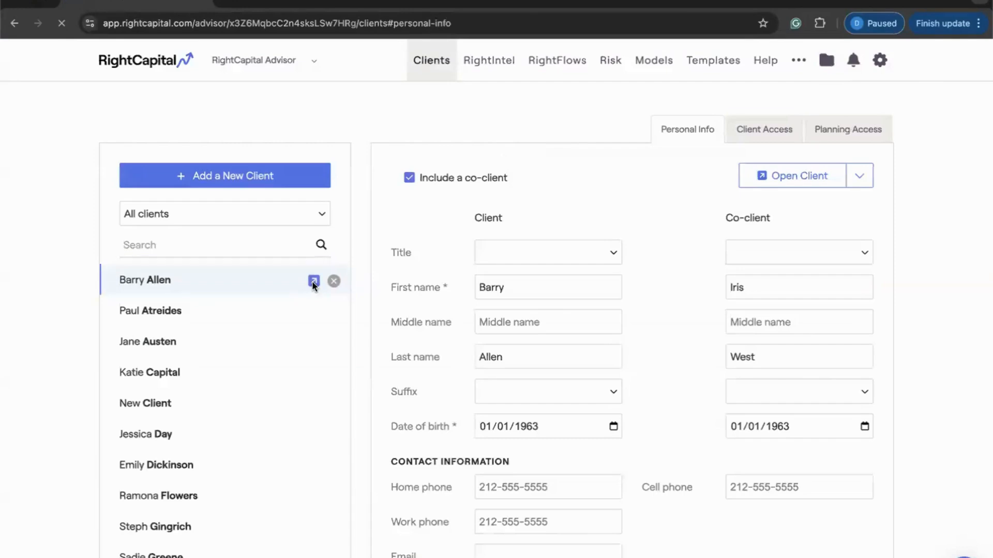
left_click(854, 61)
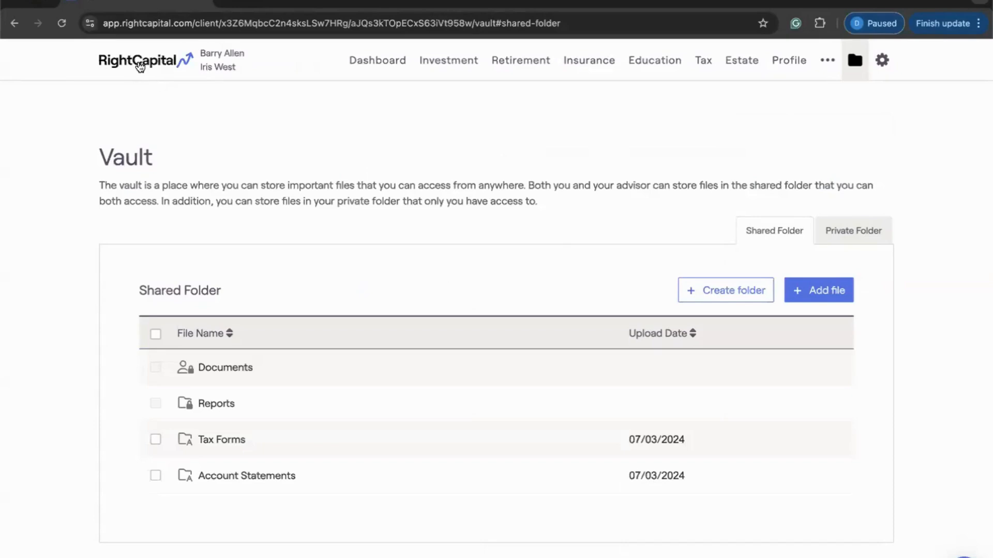
- Return to the advisor's Vault templates and add an "Account Statements" folder to the new template
left_click(157, 66)
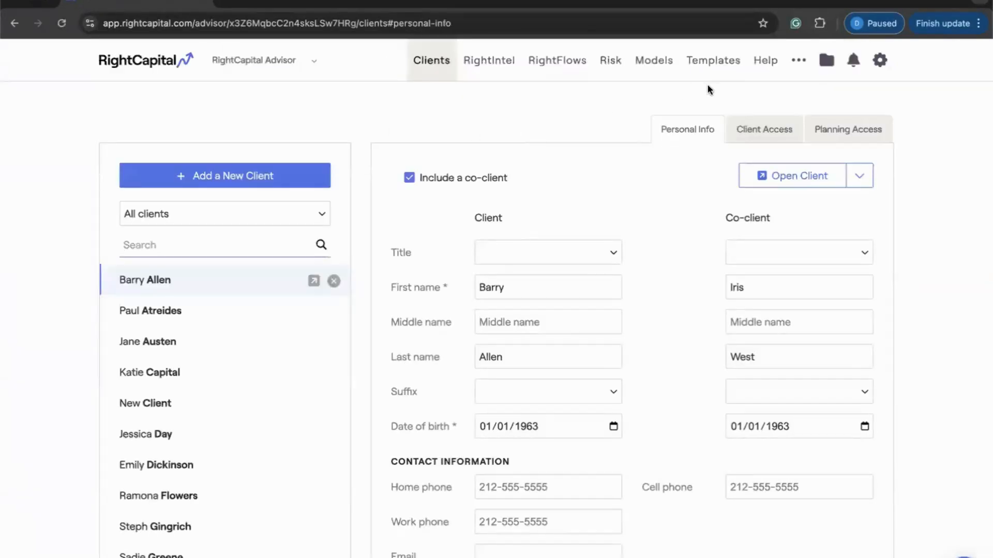
left_click(711, 71)
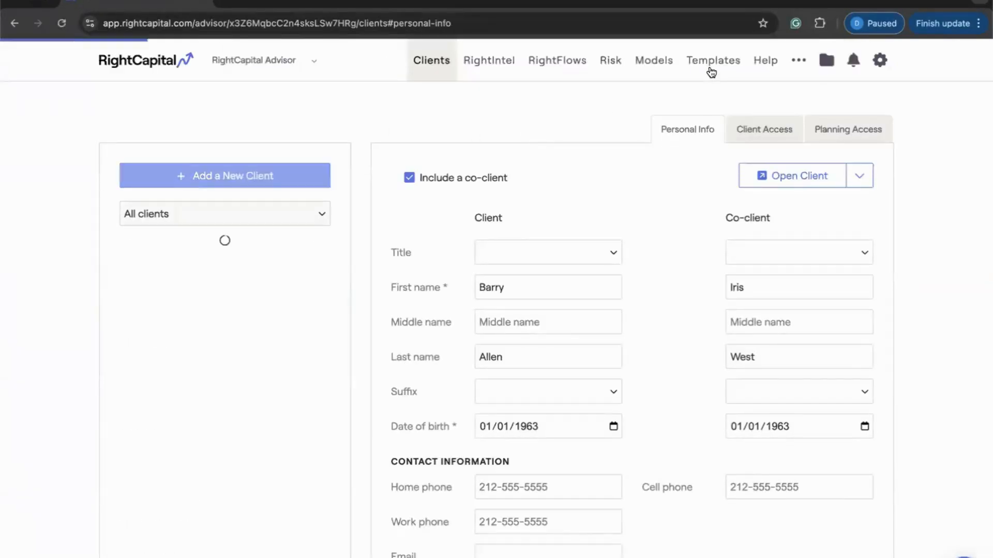
left_click(795, 130)
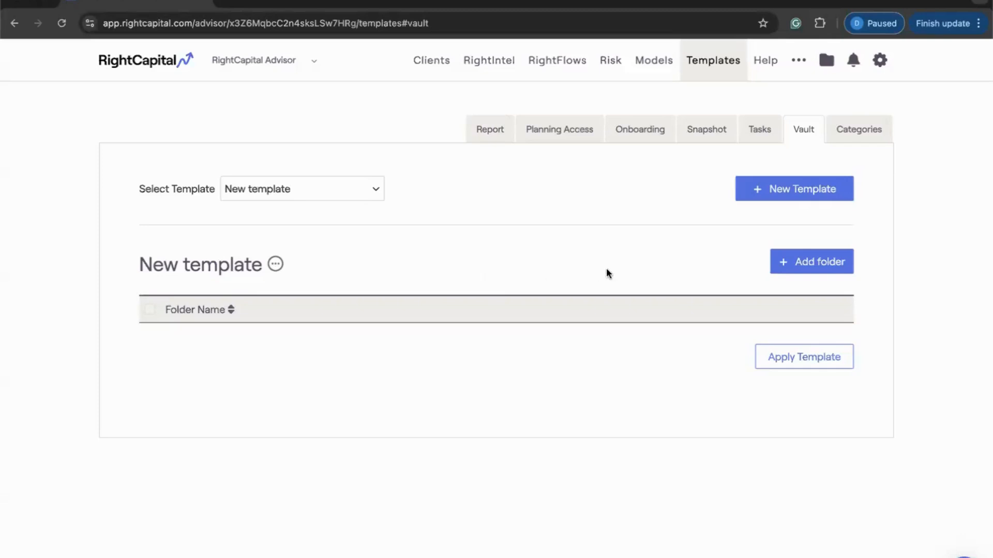
left_click(784, 266)
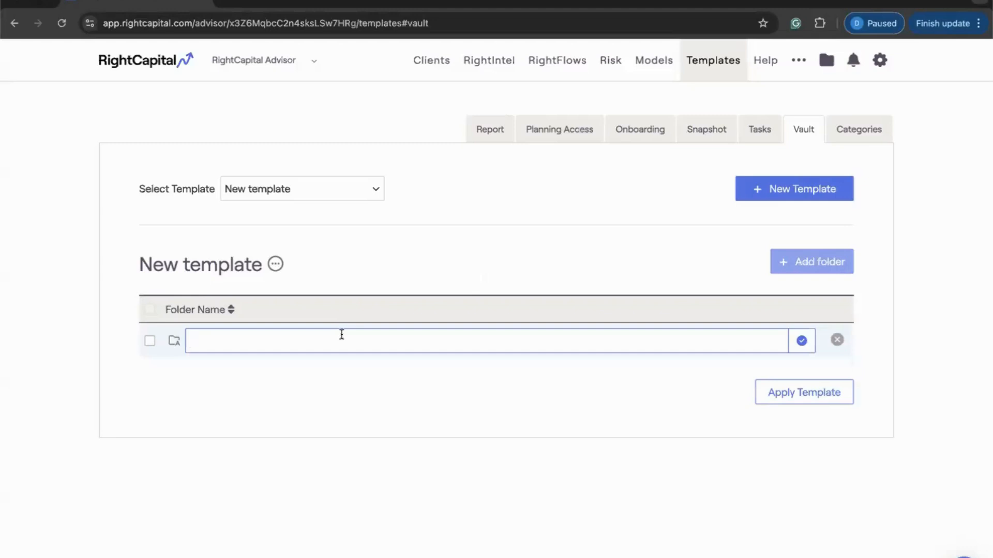
type("Account Statements")
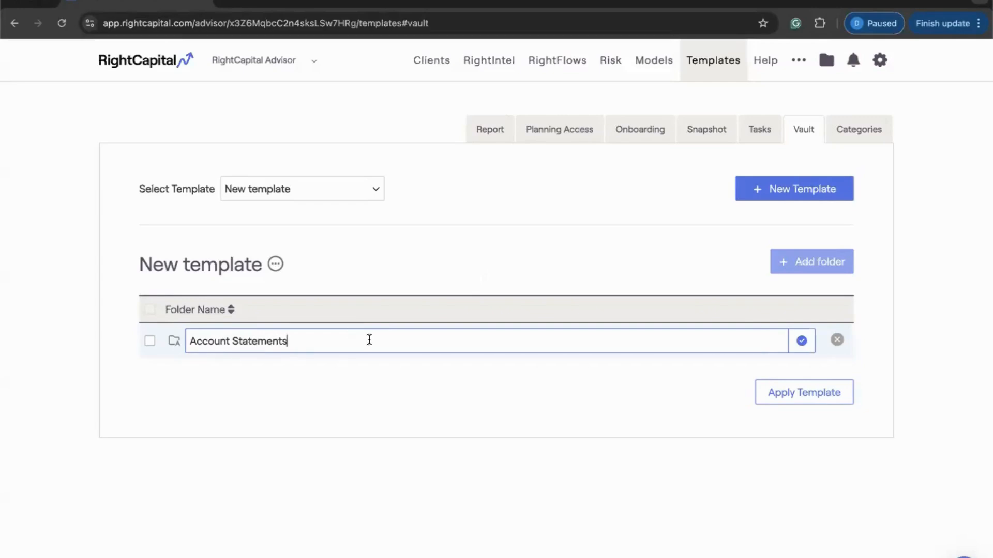
left_click(801, 340)
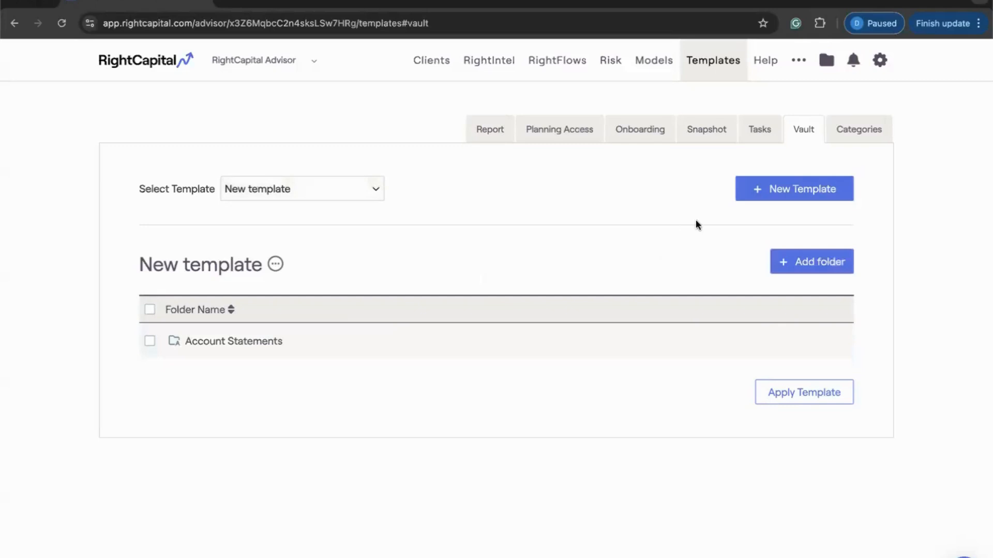
- Add a "Tax Returns" folder to the Vault template
left_click(783, 264)
type("Tax ")
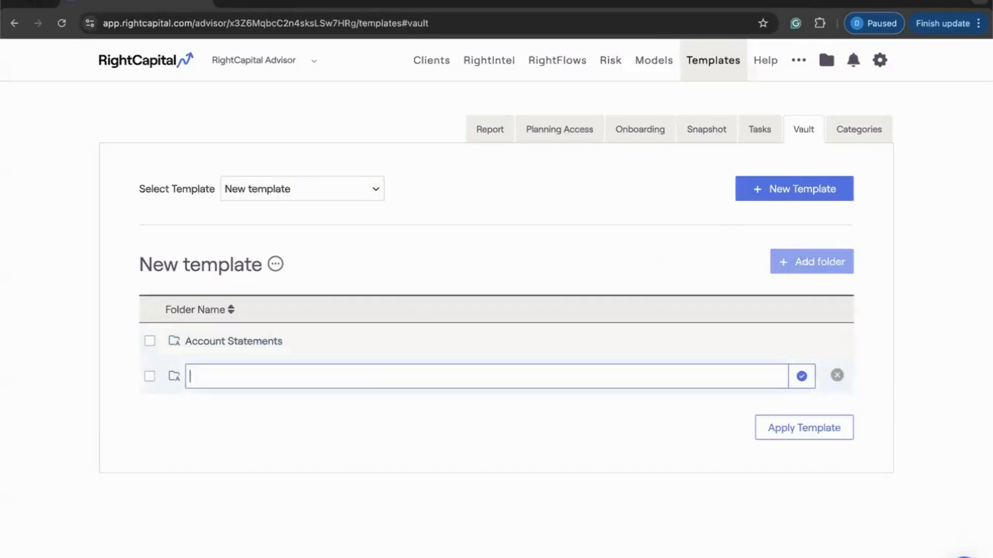
type("Returns")
left_click(801, 377)
- Add an "Insurance and Annuity Contracts" folder to the Vault template, correcting its spelling before saving
left_click(792, 262)
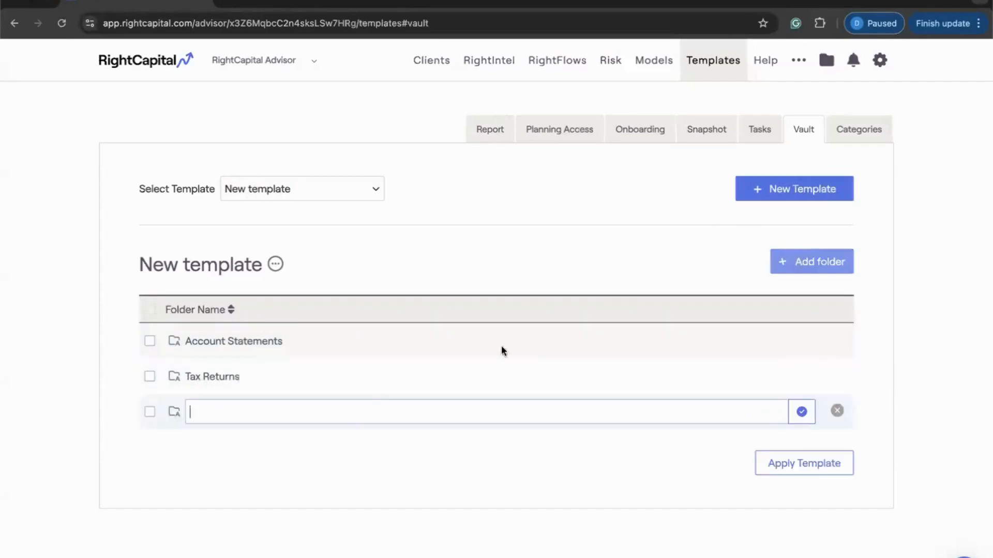
type("Insura")
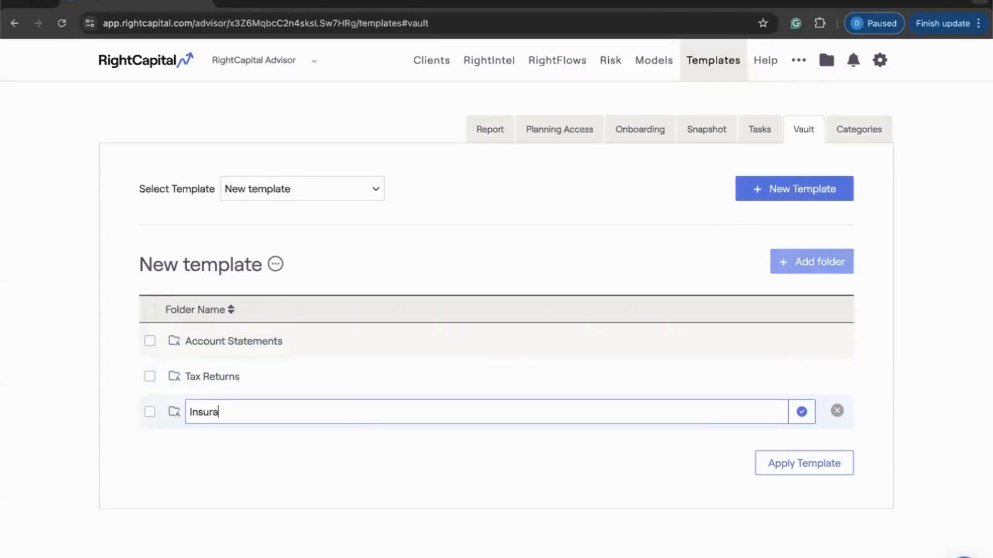
type("nce and Annu")
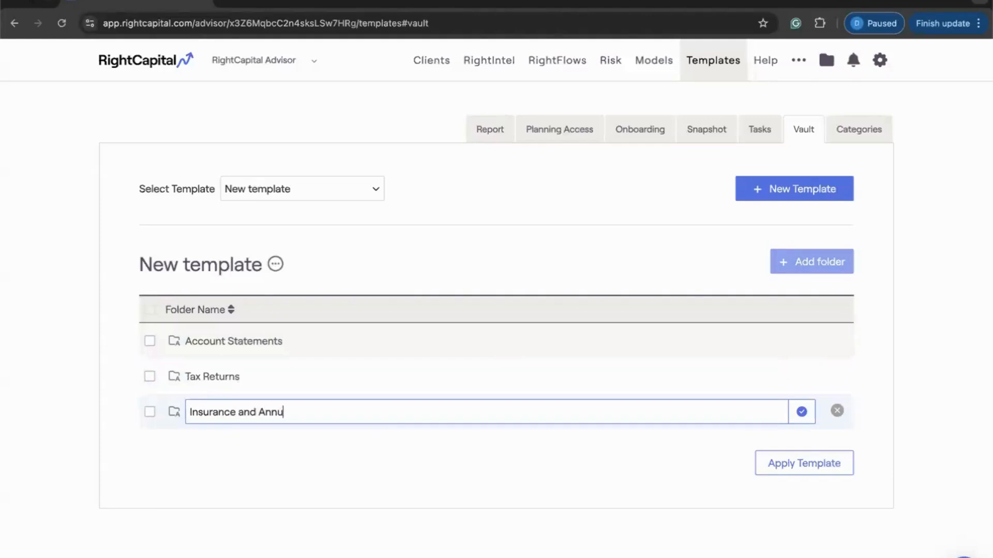
type("ty Conta")
type("racts")
right_click(273, 417)
left_click(299, 312)
left_click(801, 411)
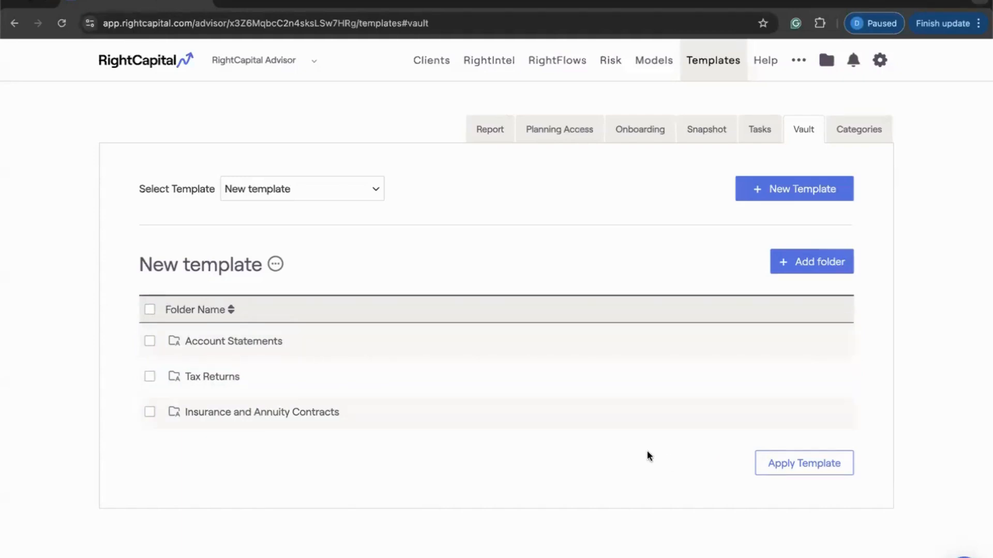
- Rename the Vault template as "New Vault Template"
left_click(211, 265)
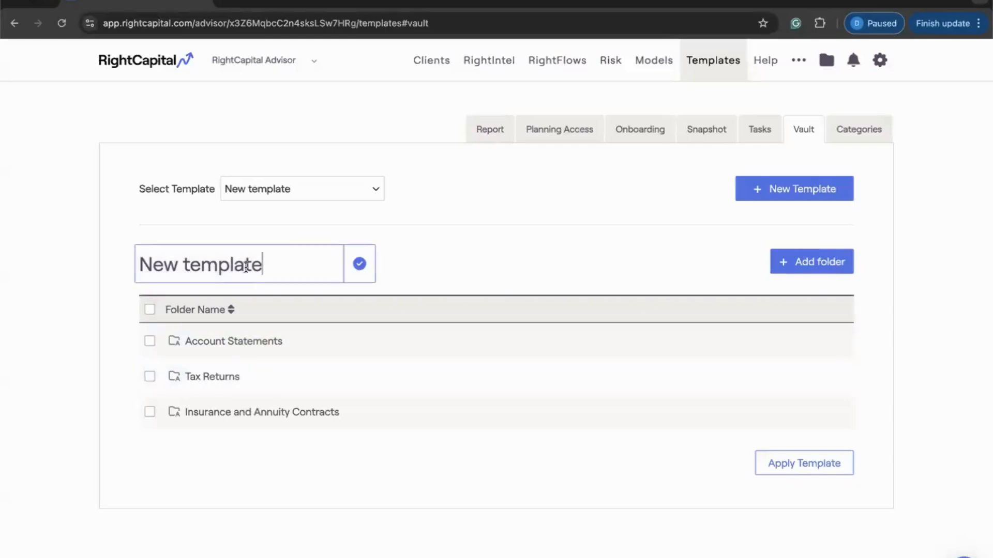
left_click_drag(283, 264, 185, 264)
key("BackSpace")
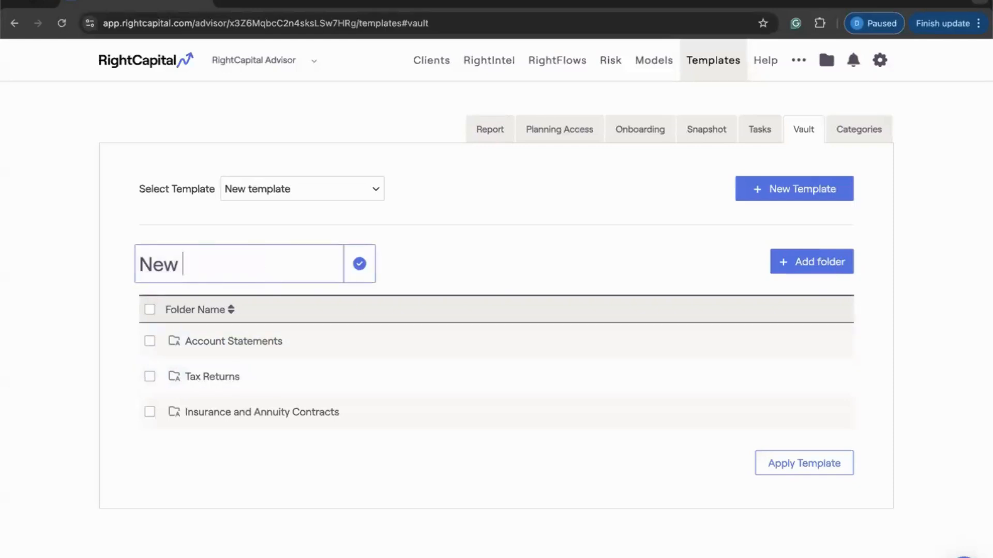
type("Vault Template")
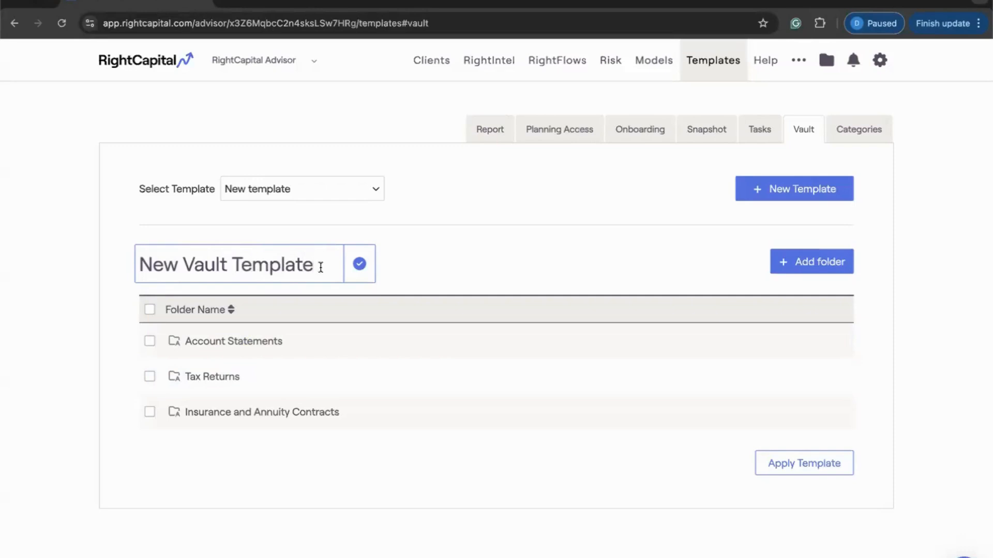
left_click(359, 264)
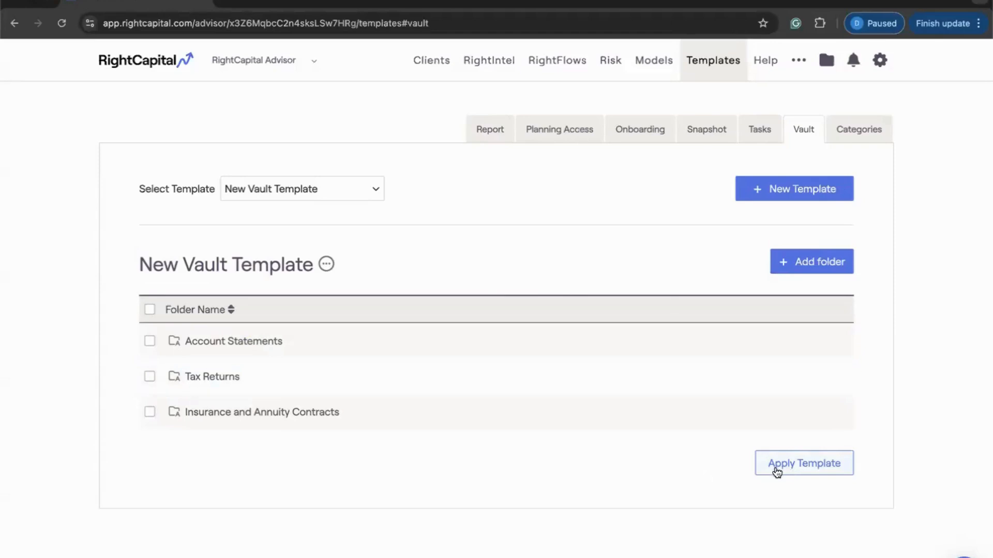
- Create a second, blank Vault template and switch between both templates, ending on New Vault Template
left_click(367, 192)
left_click(367, 190)
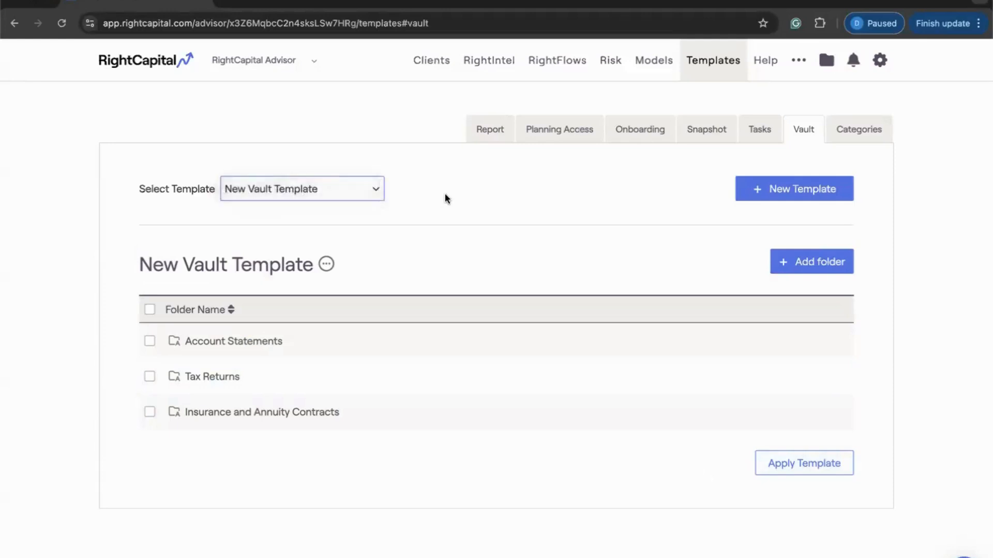
left_click(752, 191)
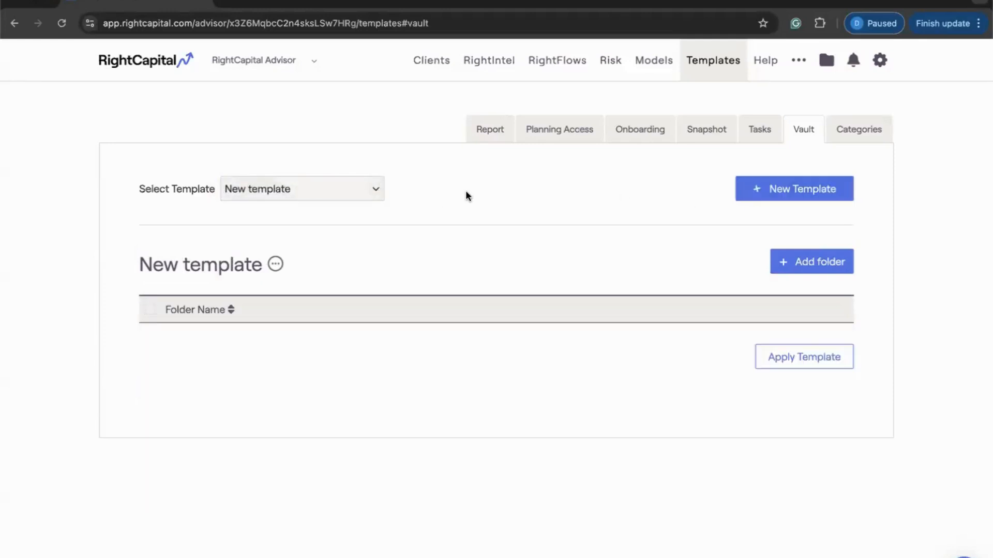
left_click(346, 189)
left_click(339, 172)
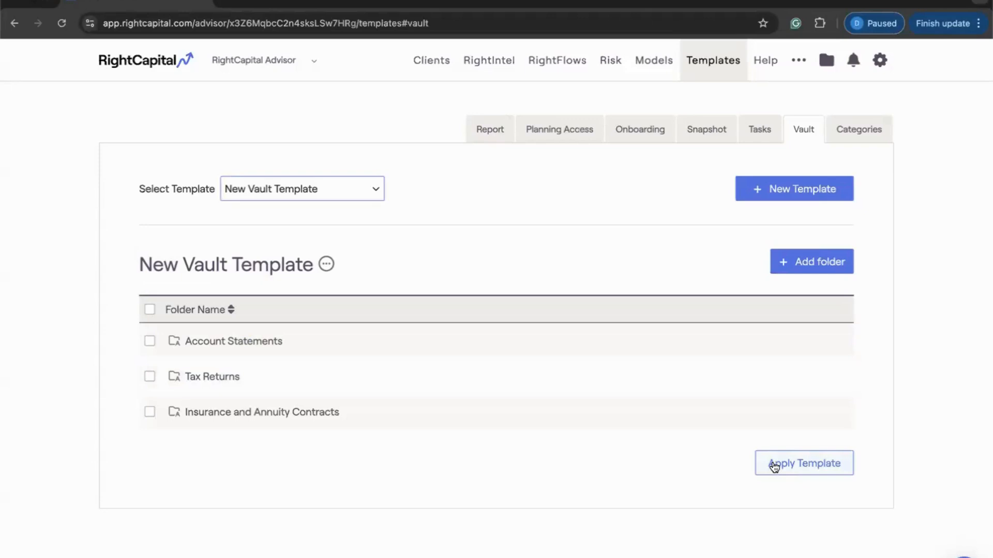
left_click(349, 187)
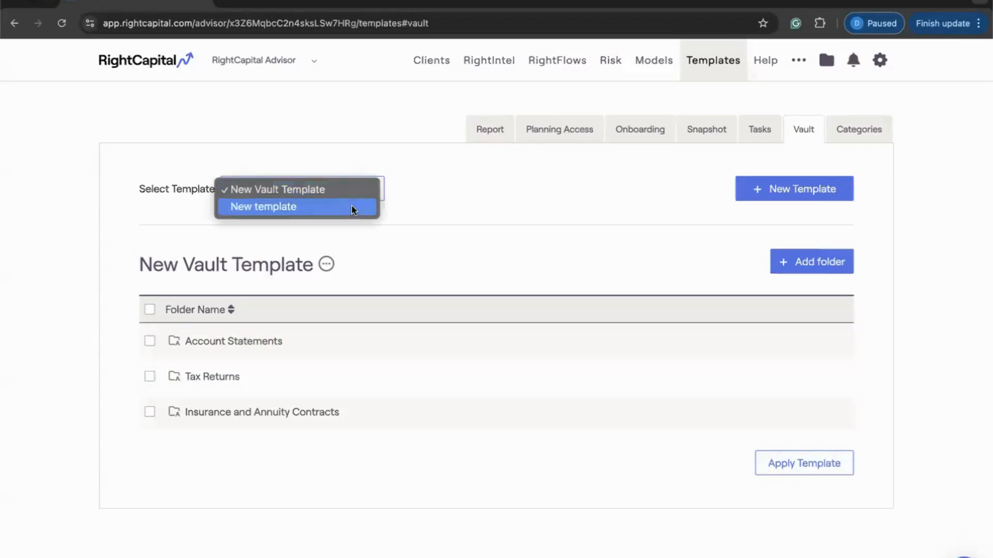
left_click(352, 206)
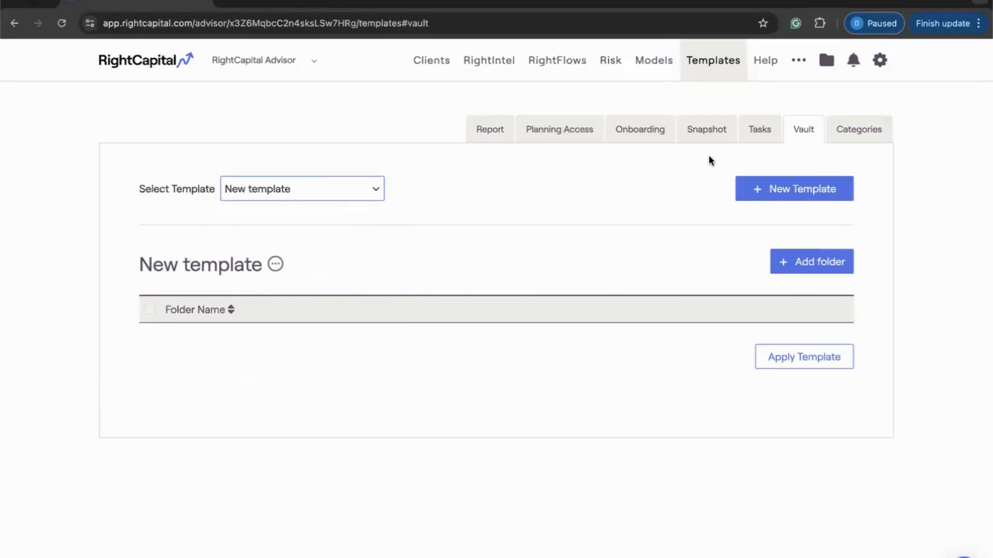
left_click(340, 189)
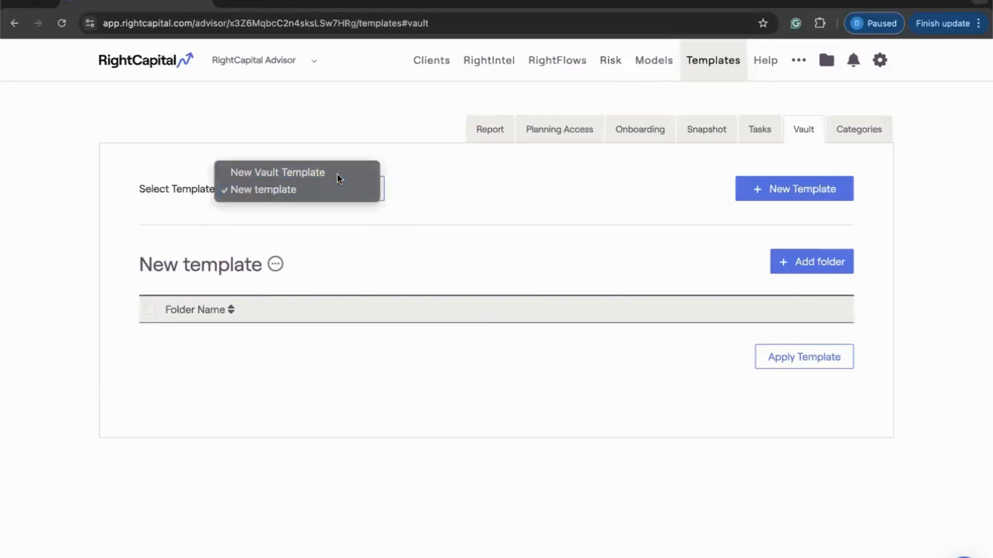
left_click(339, 177)
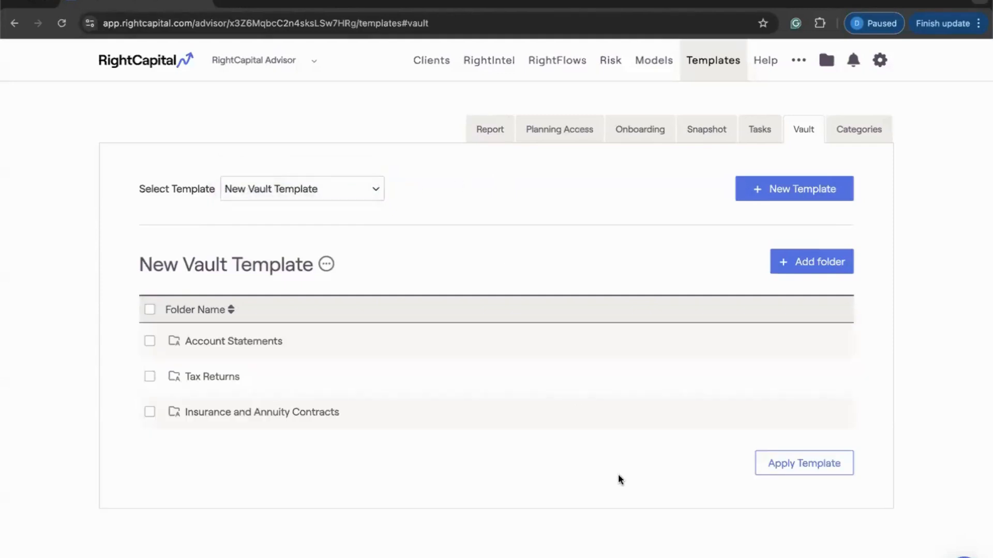
- Try applying New Vault Template to All Clients, replace that choice with the first two individual clients, and cancel
left_click(769, 472)
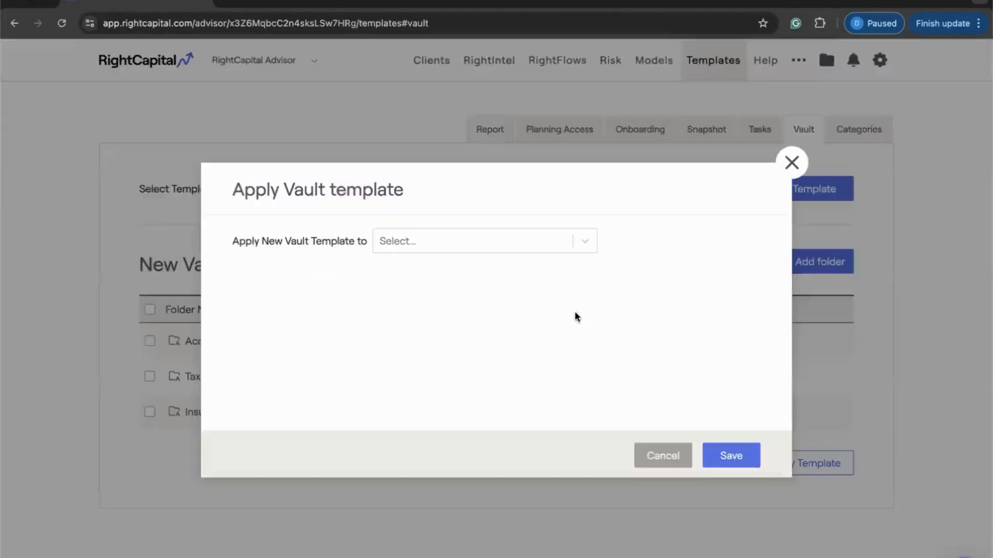
left_click(583, 242)
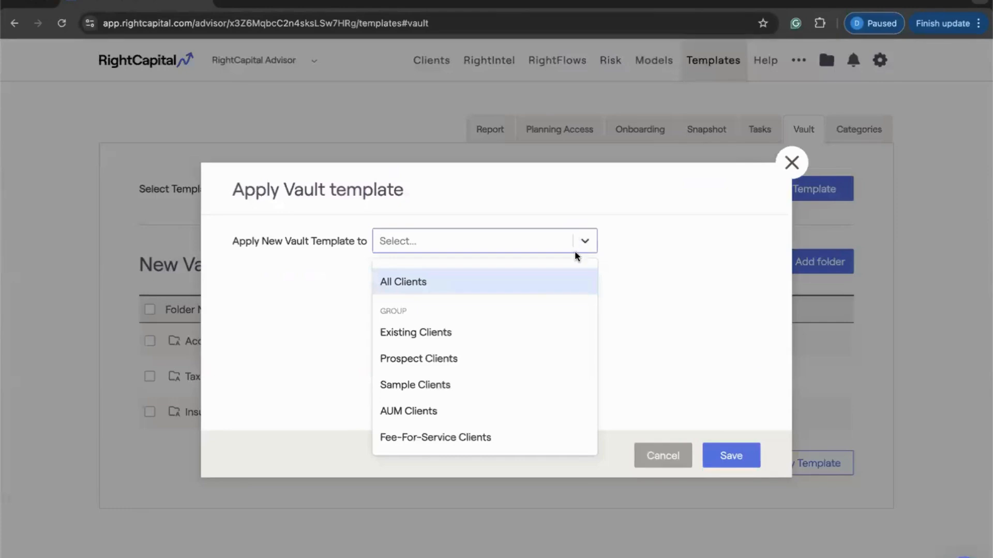
left_click(555, 282)
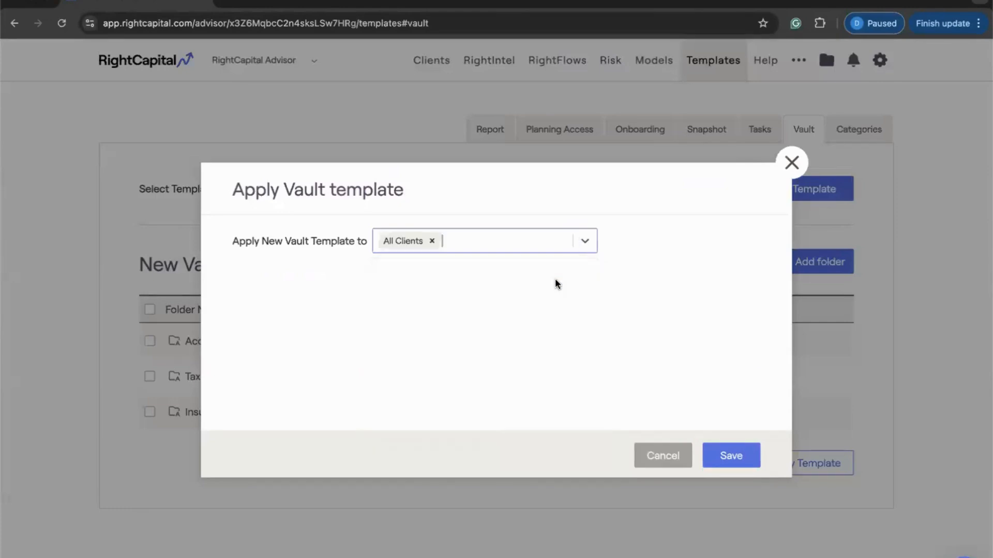
left_click(575, 242)
left_click(432, 241)
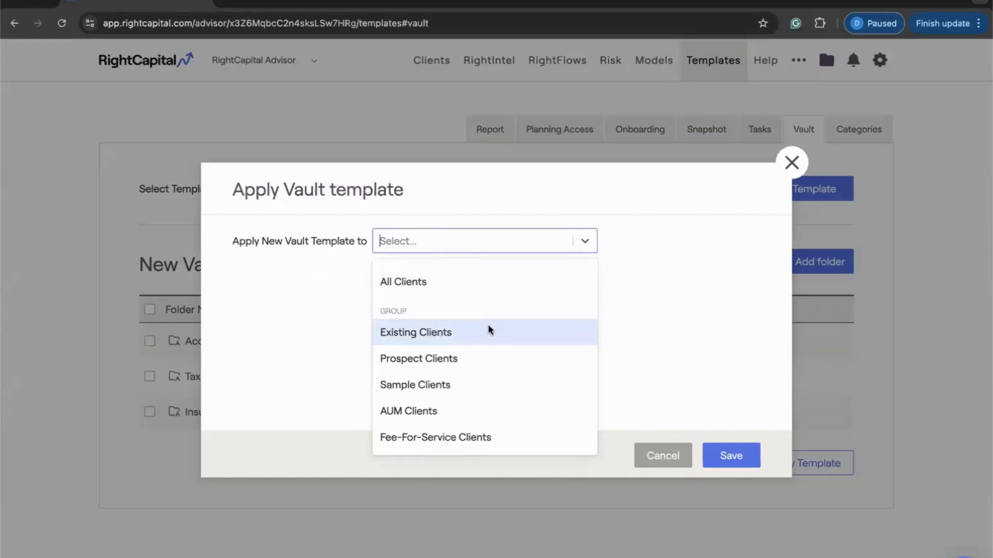
scroll(488, 327, "down", 3)
left_click(451, 349)
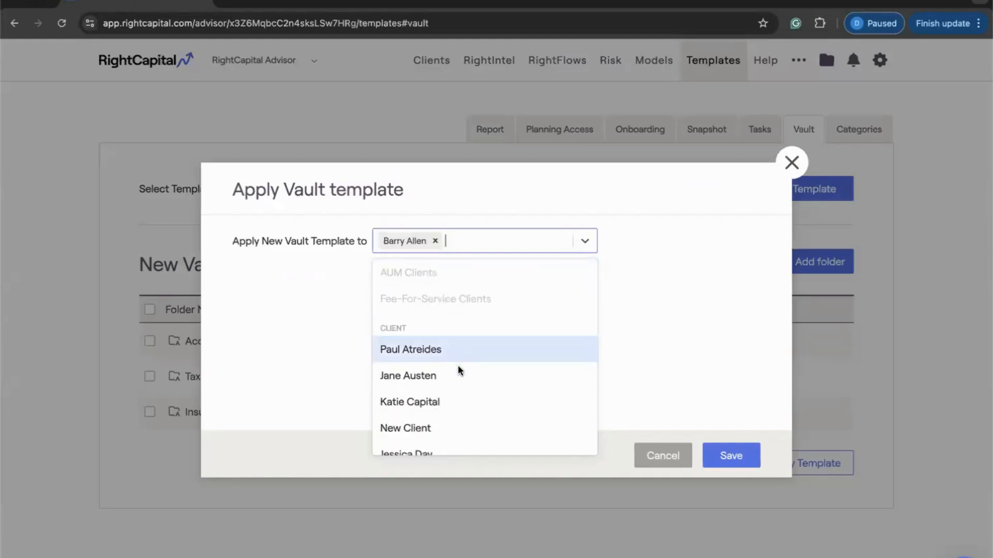
left_click(454, 350)
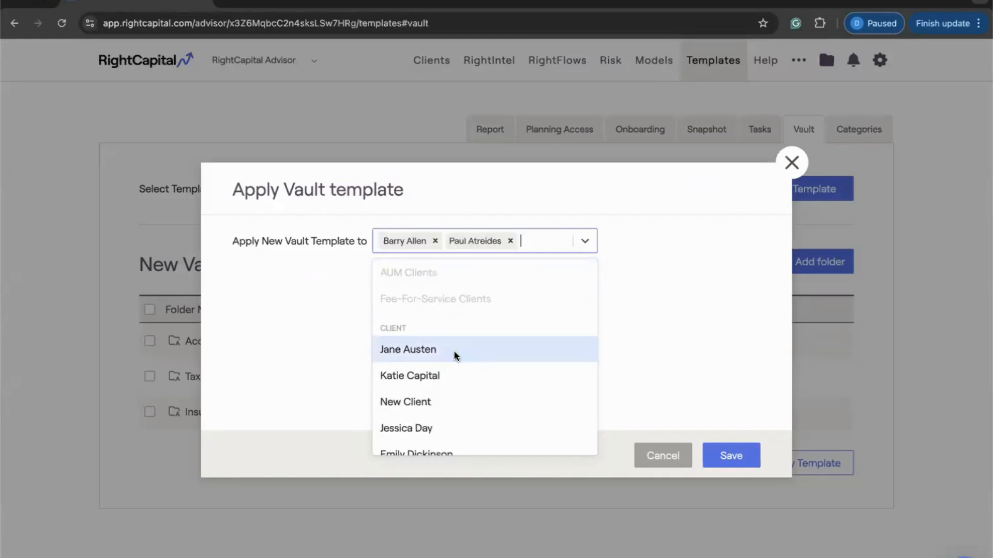
left_click(644, 314)
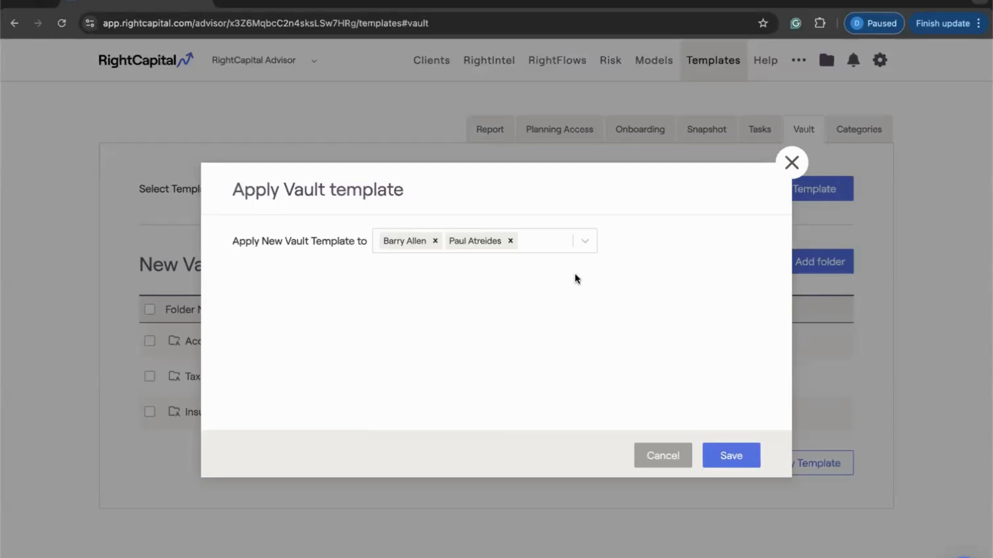
left_click(641, 448)
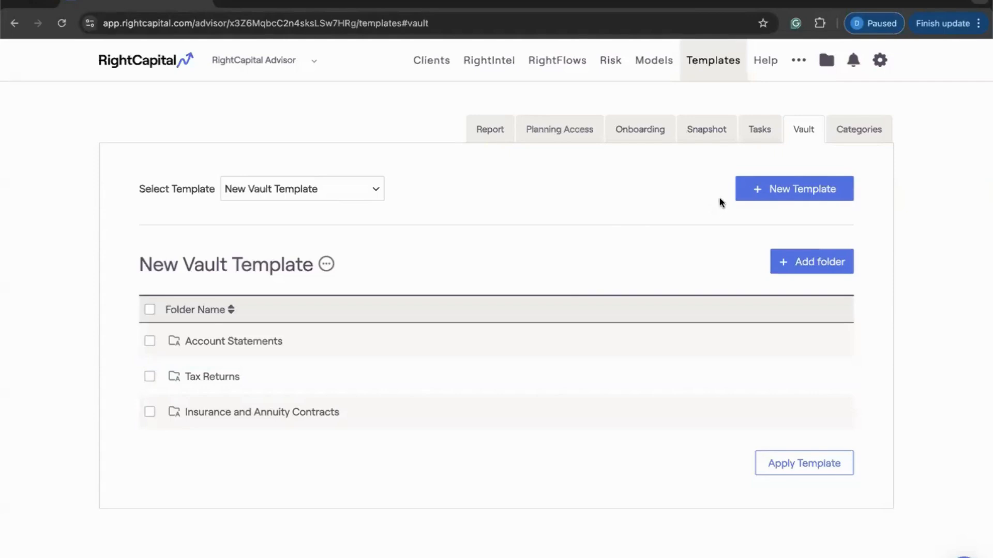
- Open the advisor Vault's Shared Documents and examine the client and group access choices for Please Read!!!.docx
left_click(826, 61)
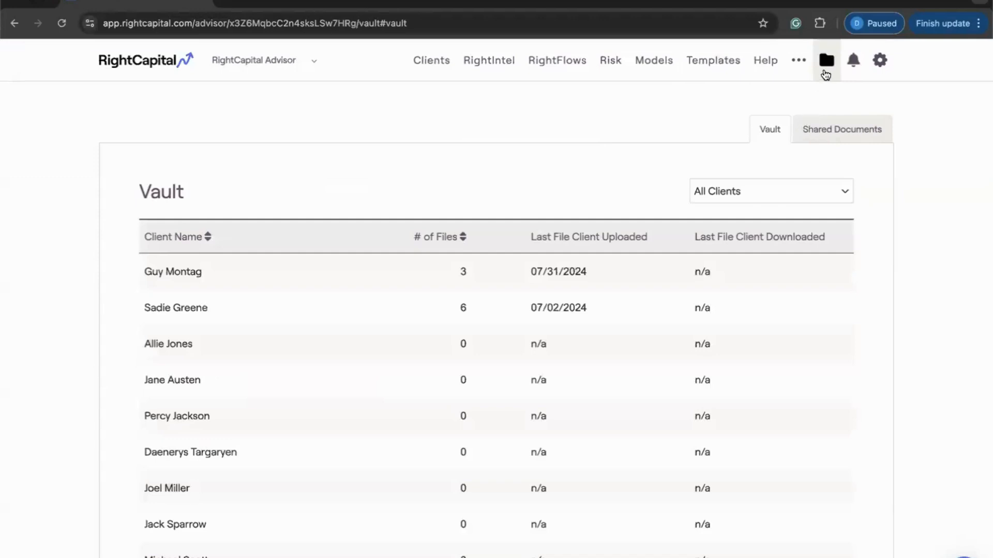
left_click(797, 122)
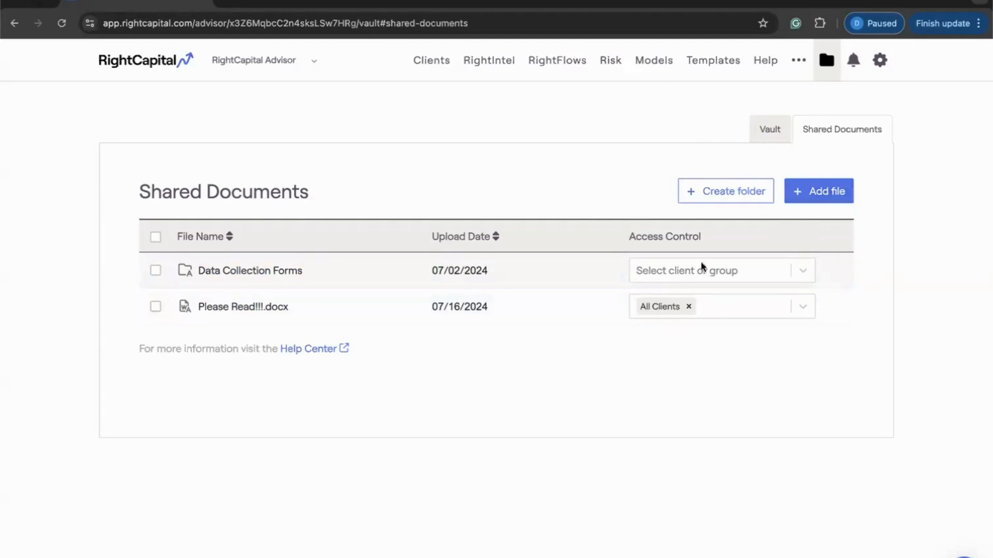
left_click(715, 310)
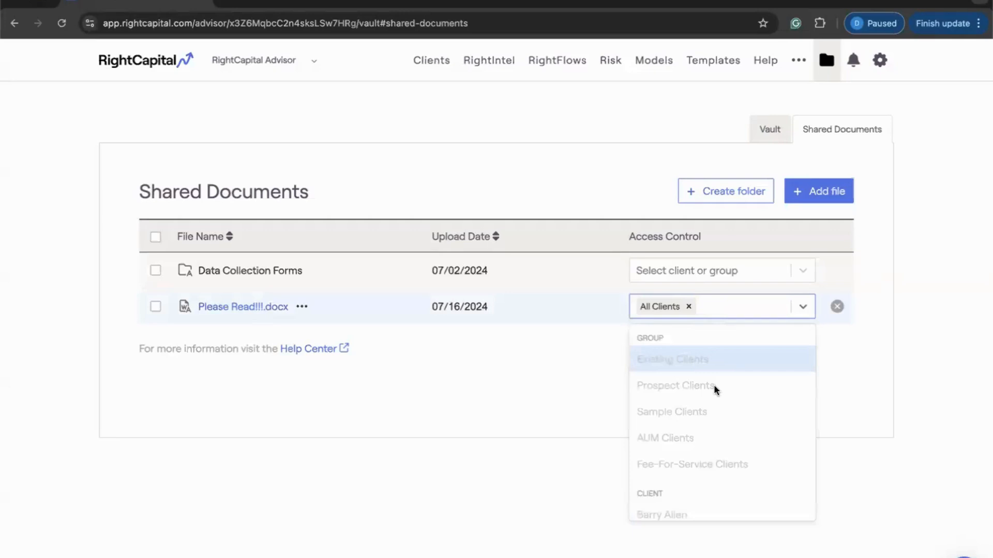
scroll(716, 390, "down", 1)
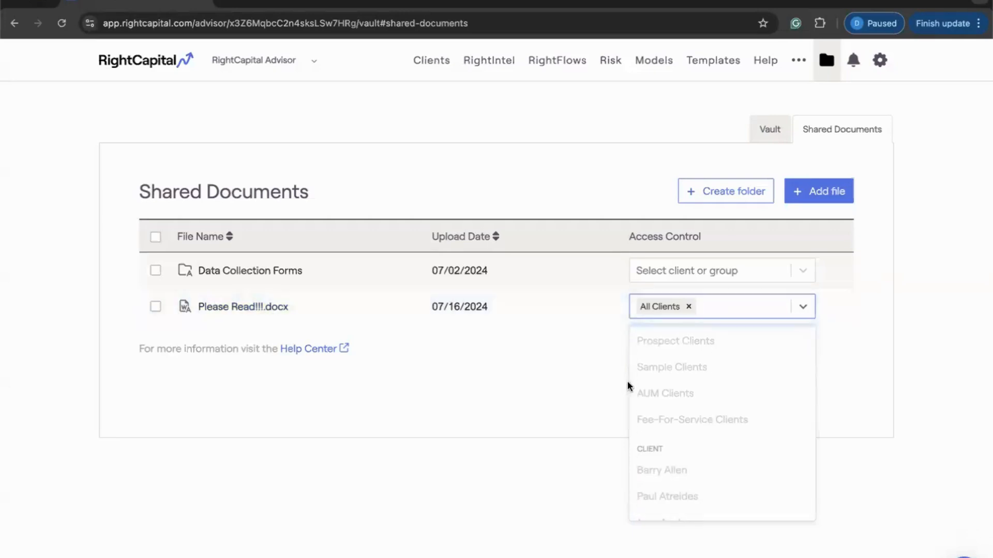
left_click(574, 383)
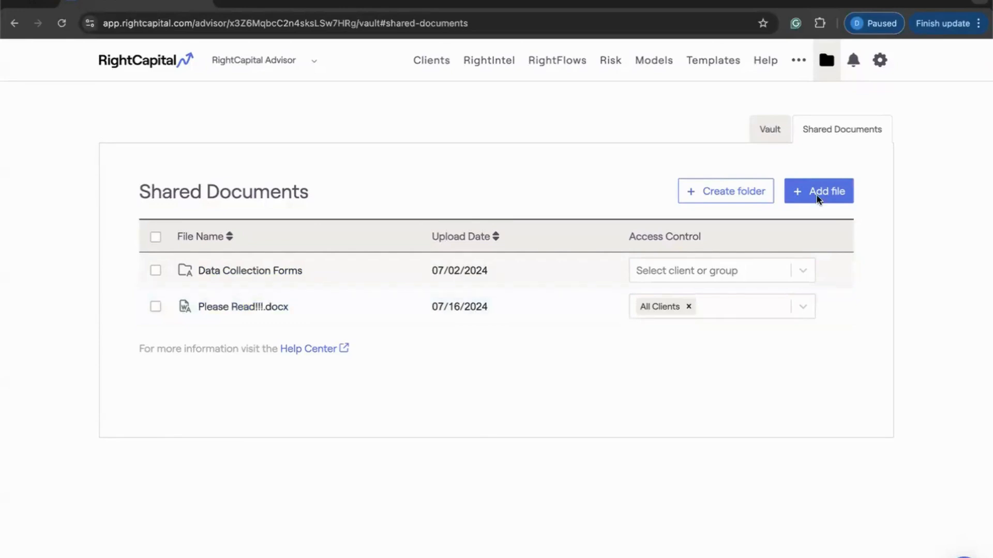
- Open the Categories templates and review the expense, income and other categories of the RC Default template
left_click(708, 66)
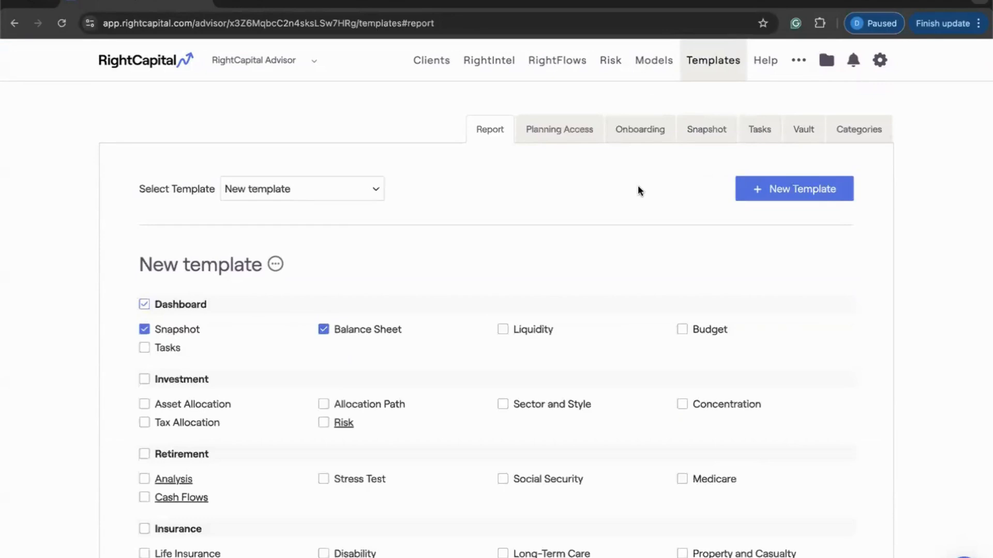
left_click(865, 132)
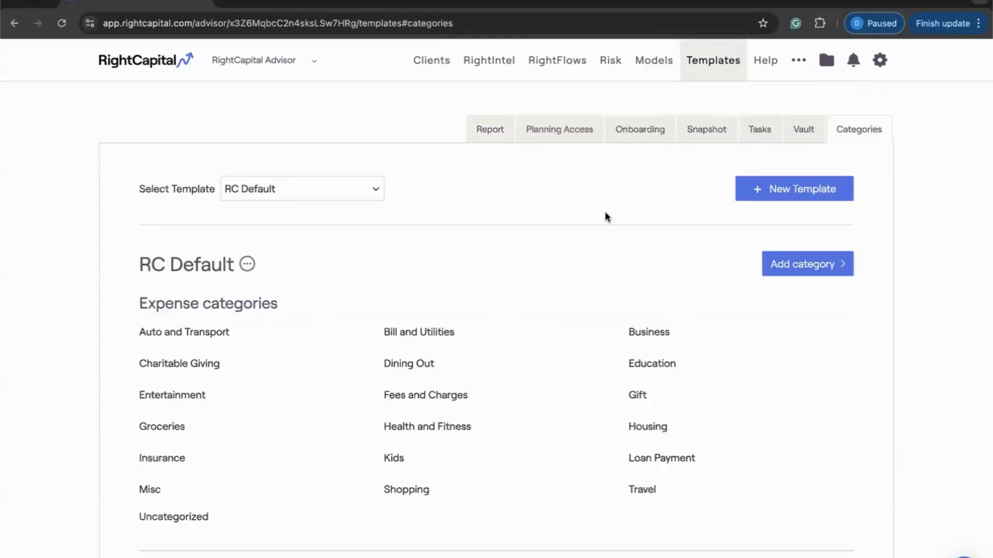
scroll(606, 216, "down", 1)
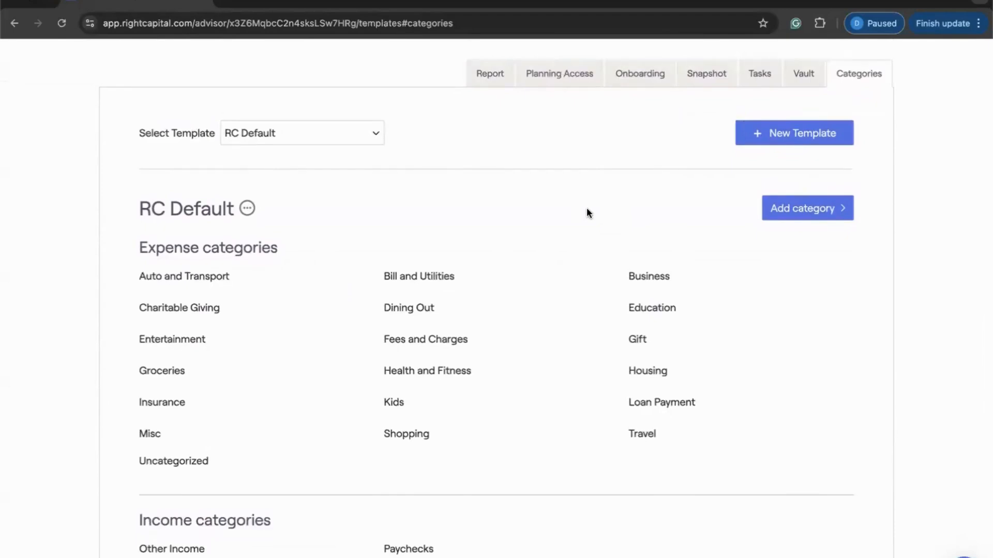
scroll(587, 212, "down", 2)
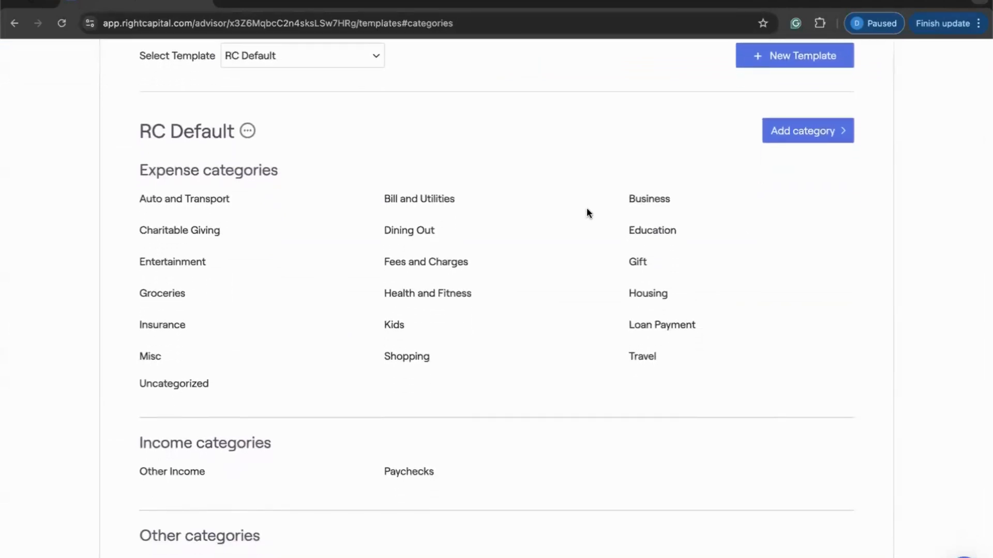
scroll(588, 212, "down", 1)
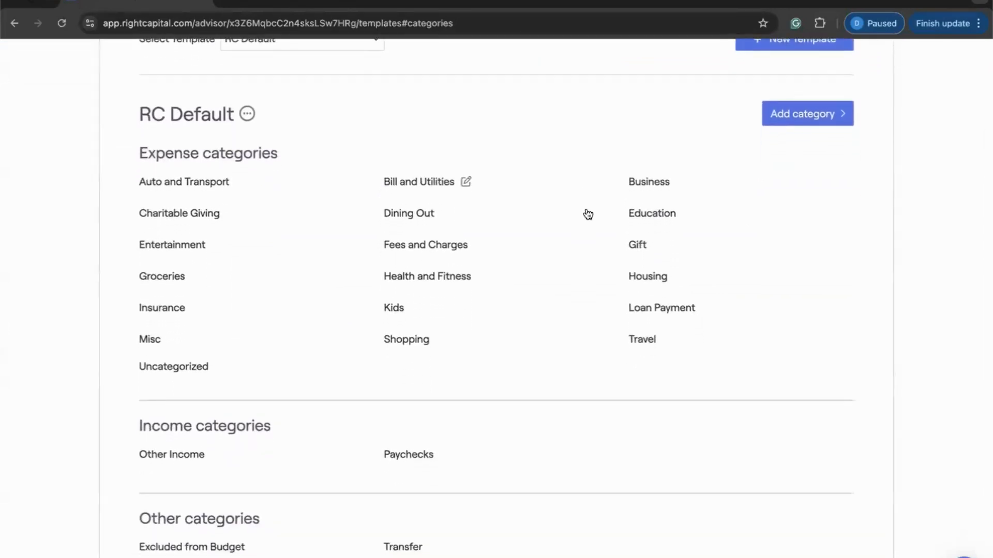
scroll(588, 213, "down", 1)
scroll(588, 213, "up", 3)
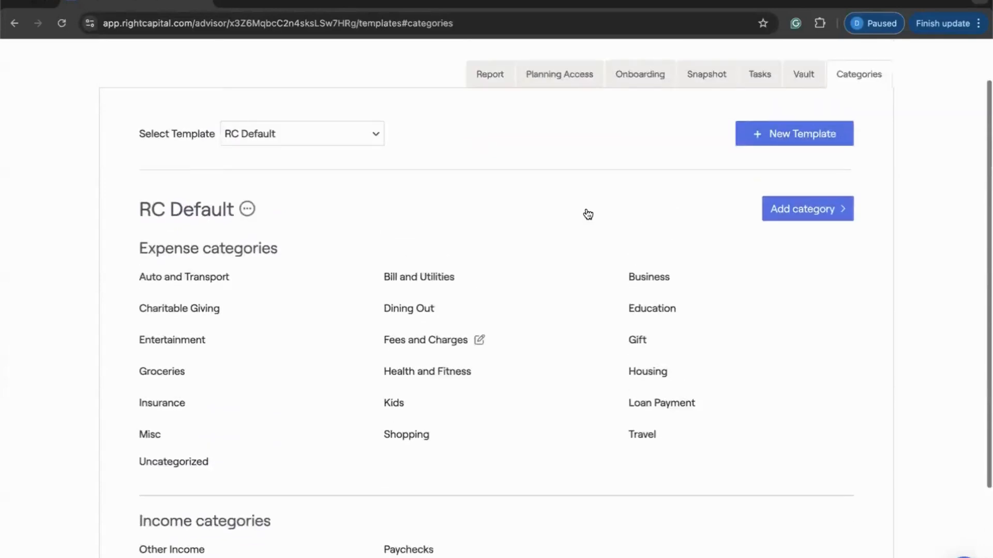
scroll(588, 213, "up", 1)
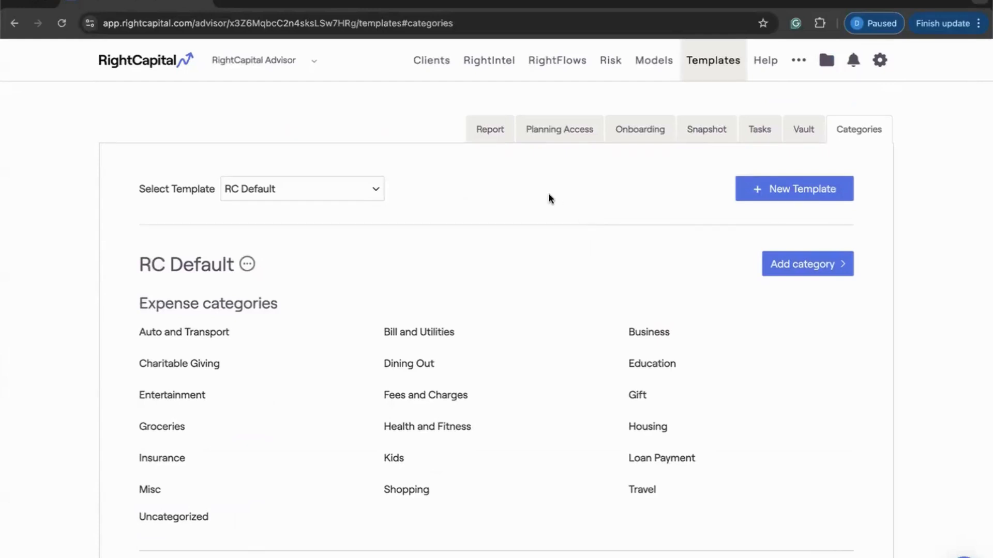
- Open the first client's plan and look through the profile's income, expenses and goals
left_click(421, 71)
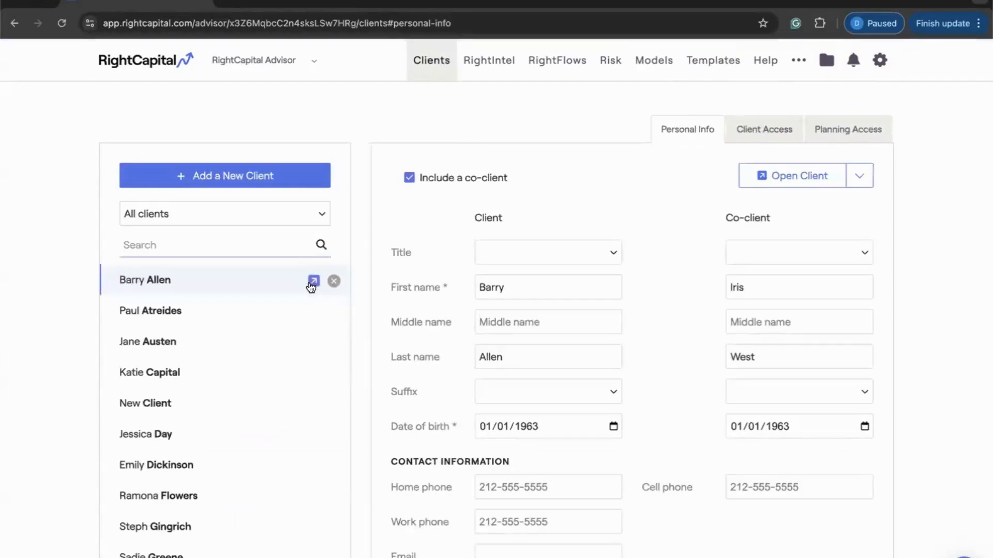
left_click(312, 282)
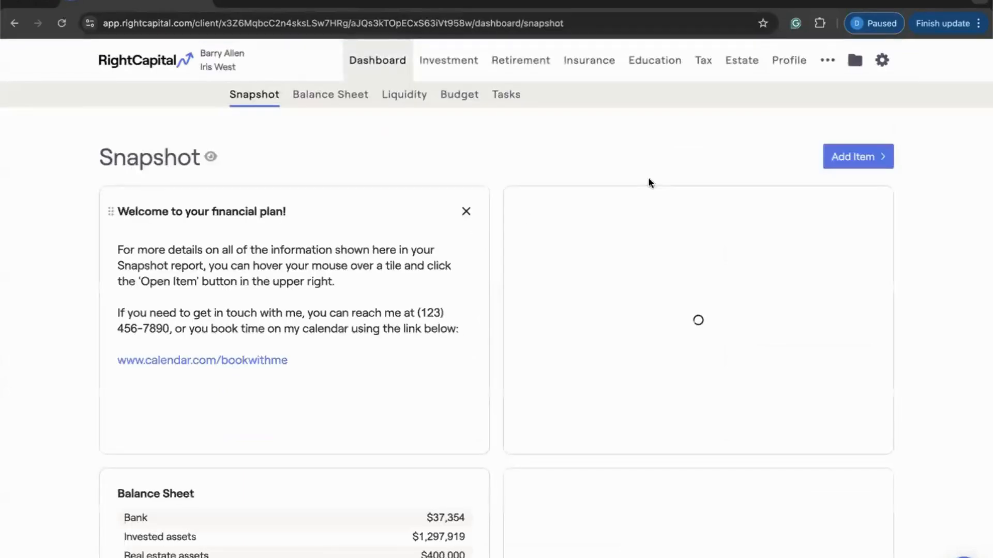
left_click(792, 70)
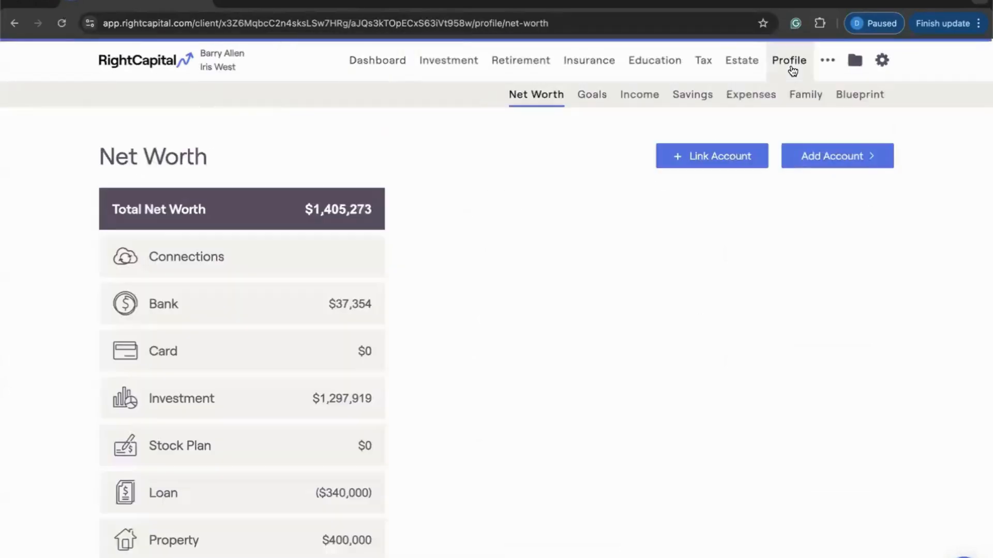
left_click(633, 100)
left_click(739, 98)
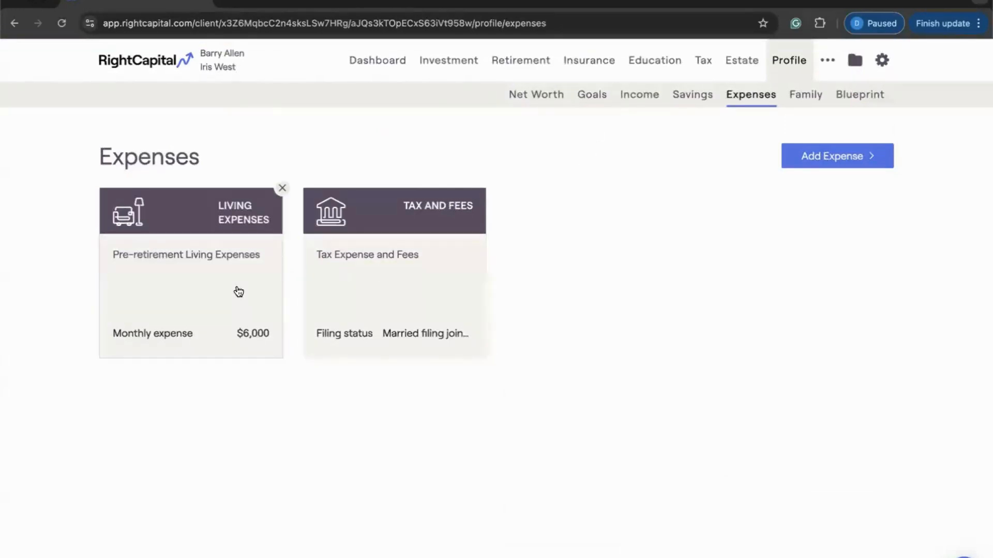
left_click(590, 98)
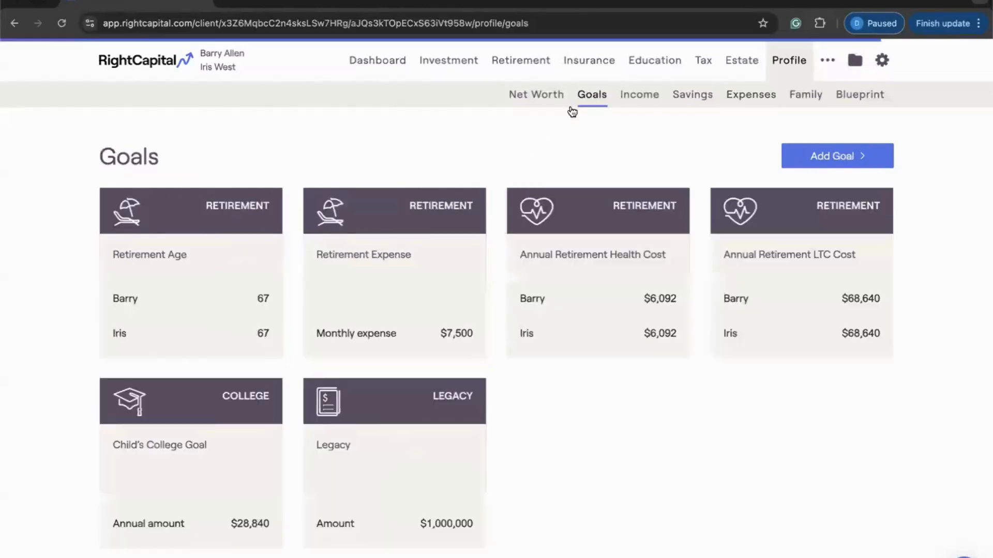
- Switch the Retirement Expense goal to A detailed worksheet, examine its monthly expense categories, and close it without saving
left_click(399, 294)
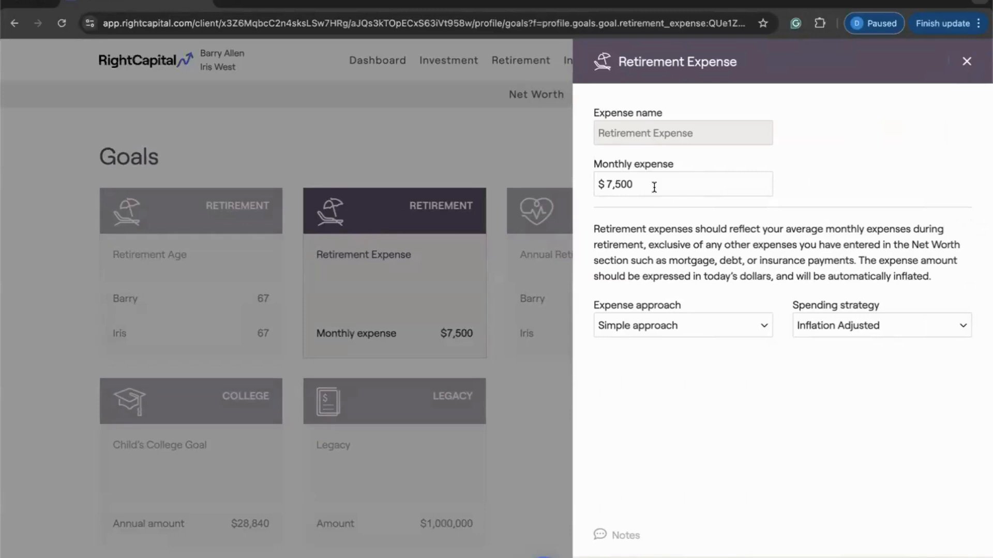
left_click(698, 325)
left_click(711, 343)
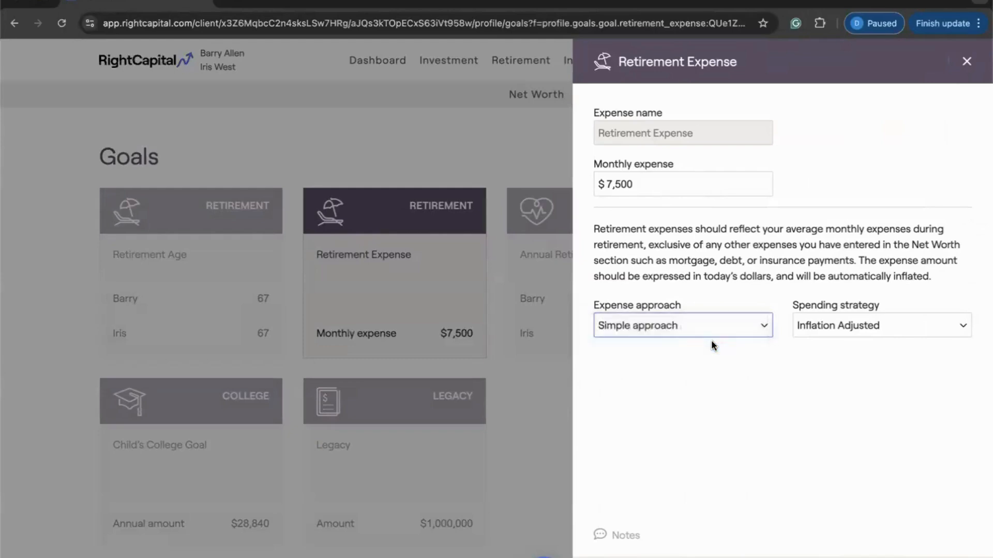
scroll(713, 345, "down", 4)
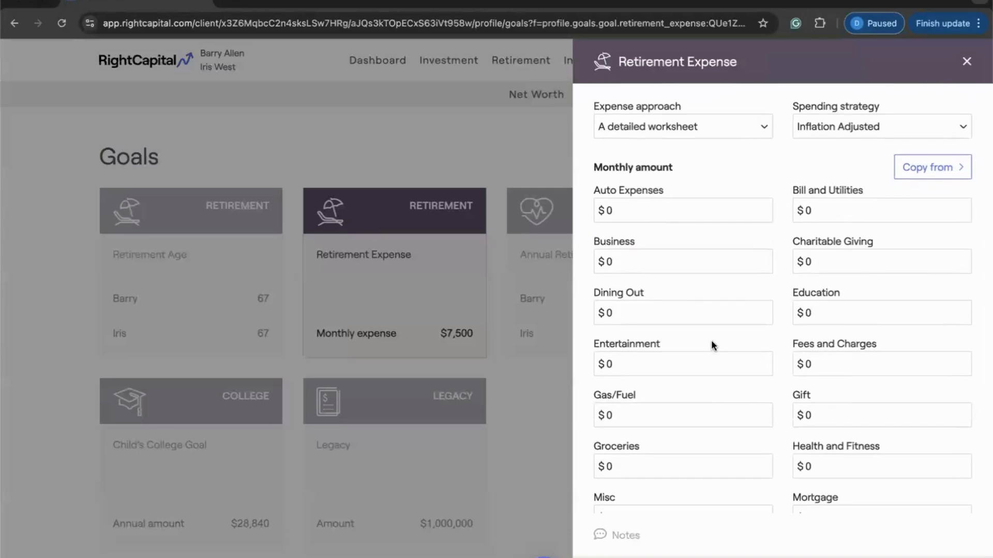
scroll(711, 346, "down", 2)
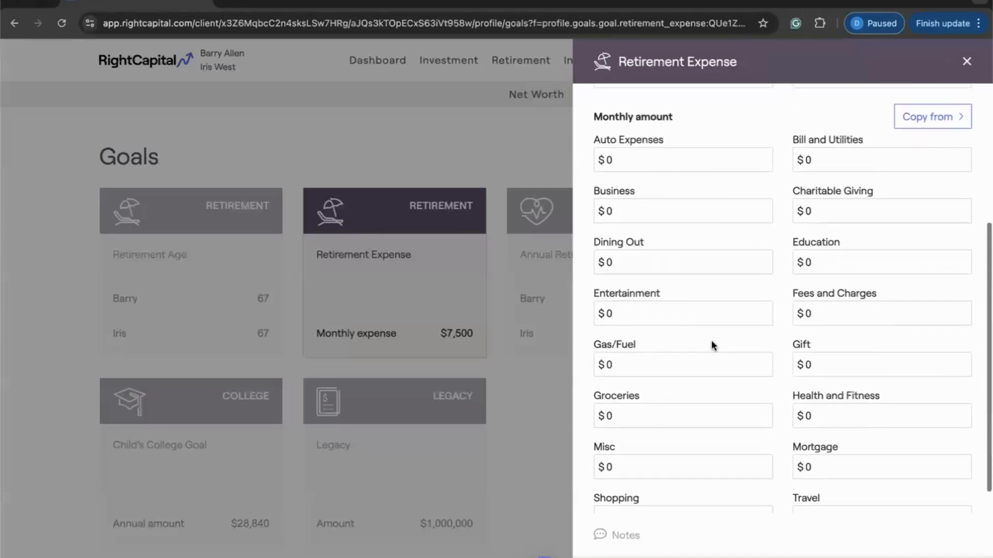
scroll(711, 340, "down", 2)
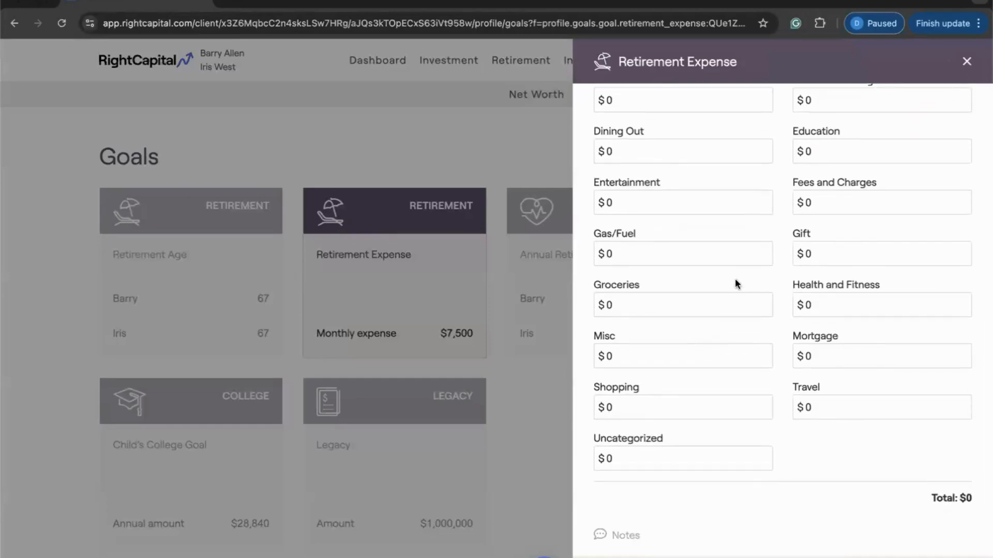
scroll(734, 279, "up", 3)
scroll(736, 280, "up", 4)
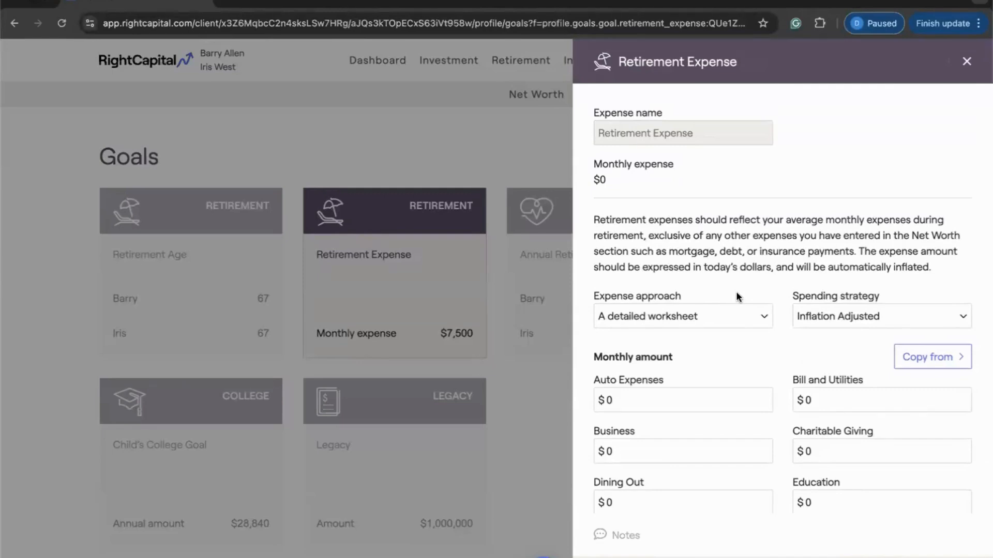
scroll(736, 292, "down", 2)
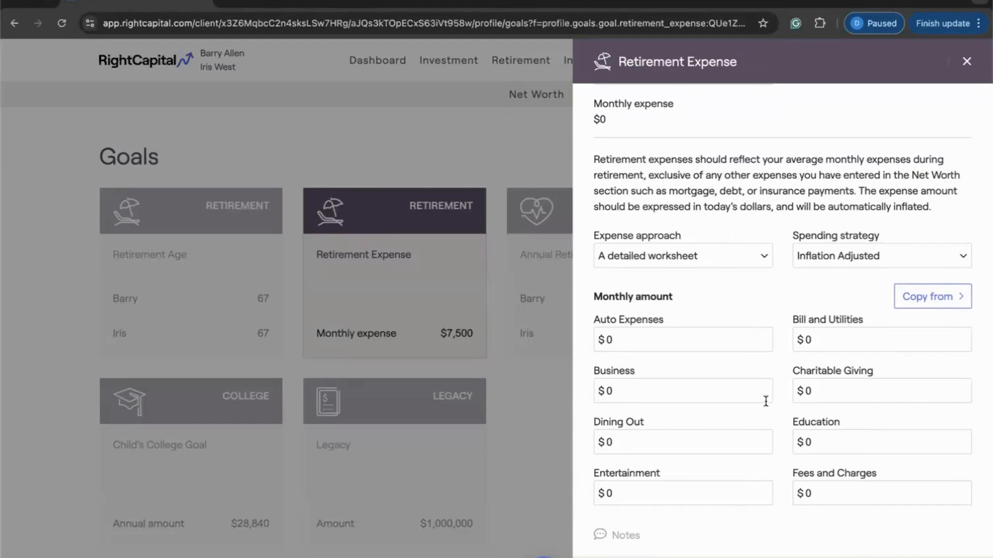
key("Escape")
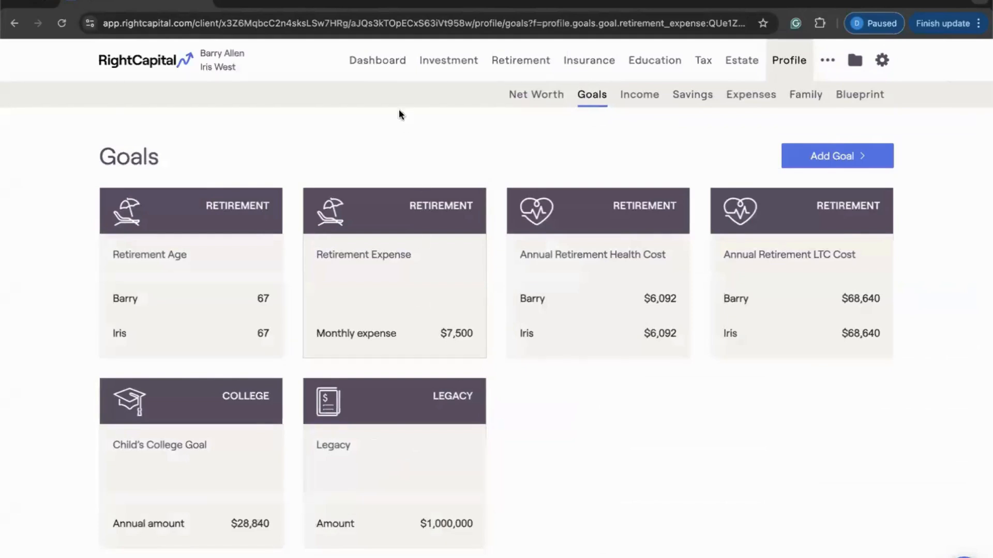
- Leave the first client's dashboard, search the client list for another client by first name, and open that client's Budget report
left_click(385, 72)
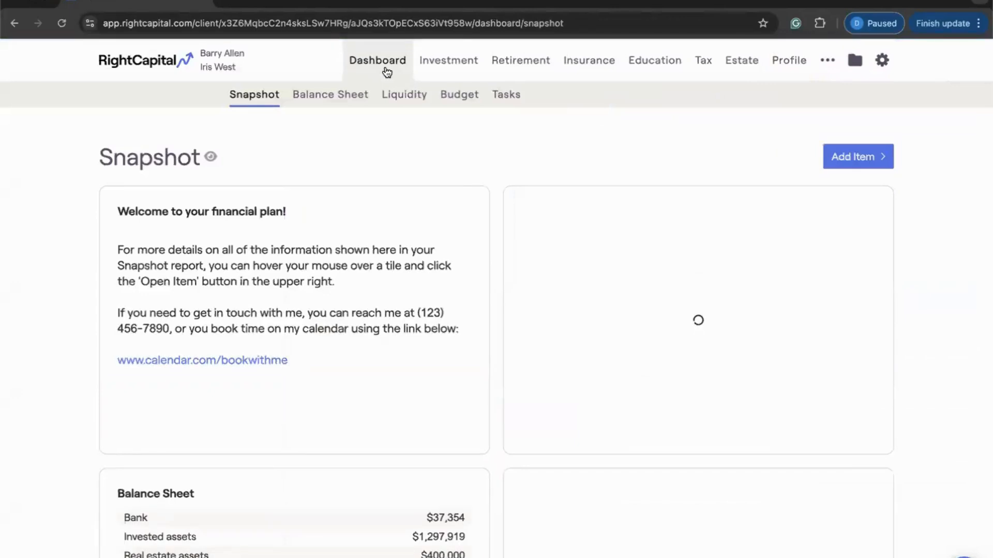
left_click(453, 103)
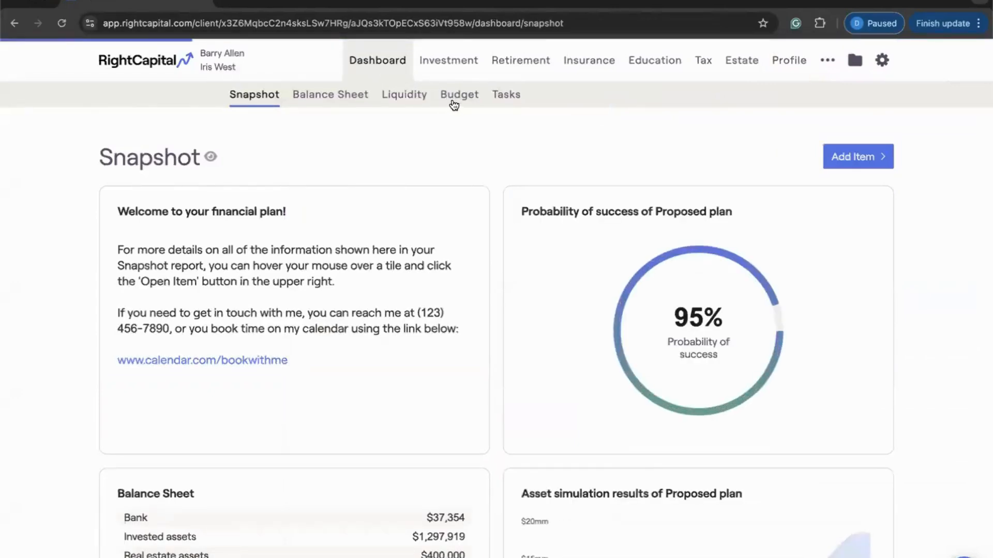
left_click(159, 58)
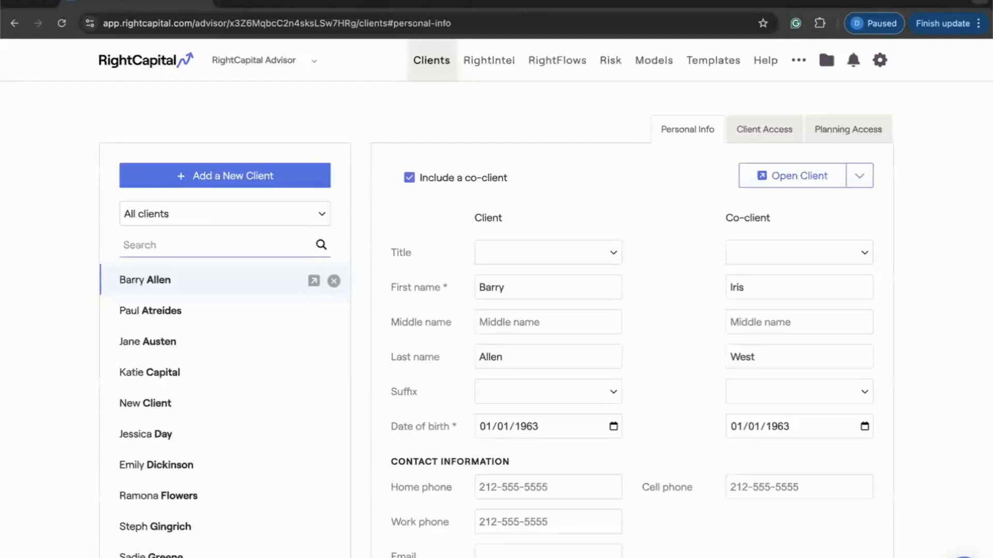
type("sadie")
key("Return")
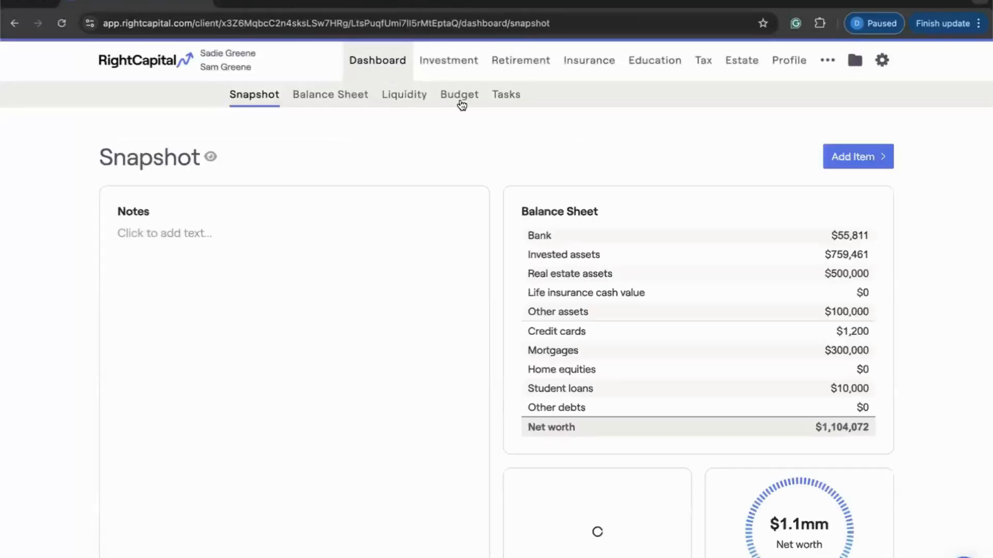
left_click(461, 102)
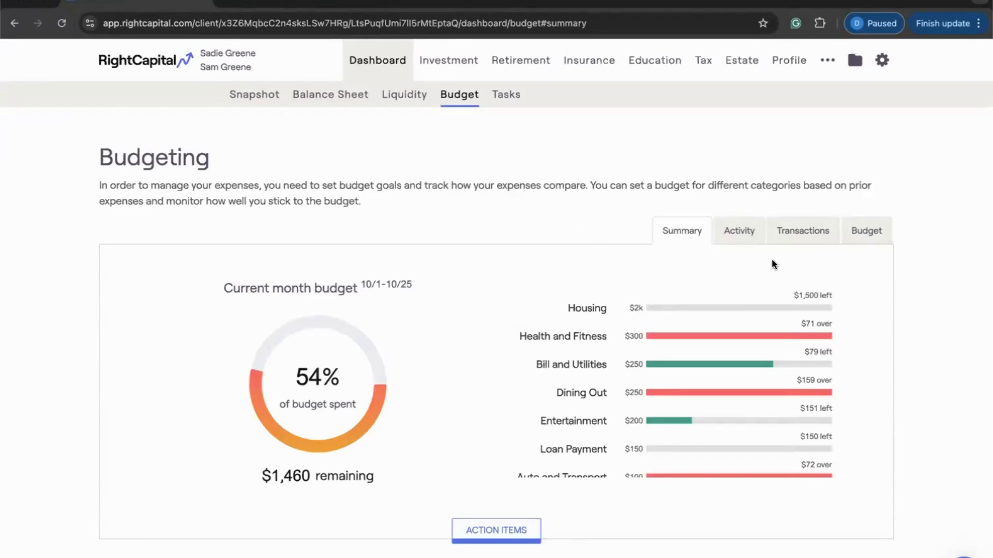
- Review the expense and income categories in the client's monthly budget setup, and return to the budget summary
left_click(854, 243)
scroll(539, 305, "down", 3)
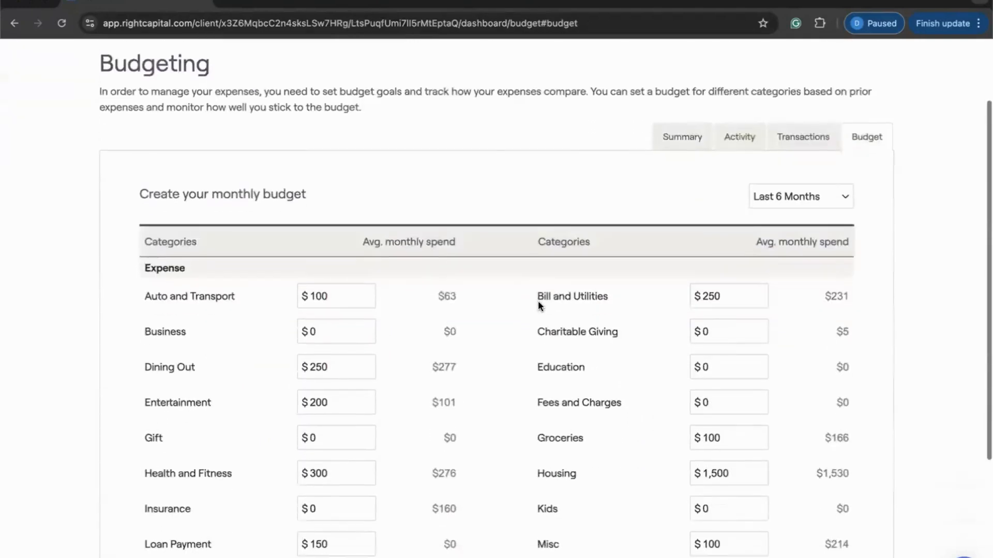
scroll(537, 305, "down", 1)
scroll(537, 305, "down", 1)
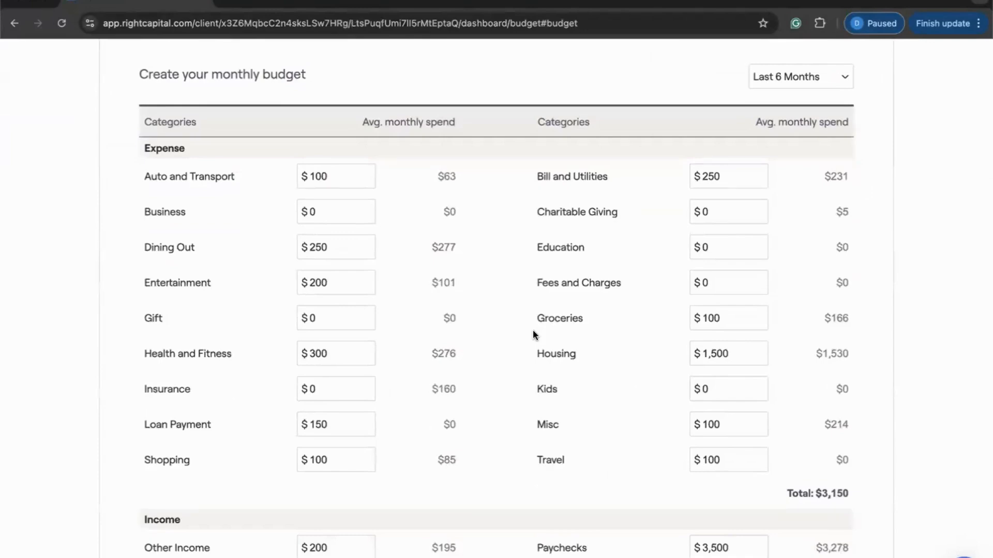
scroll(532, 330, "down", 3)
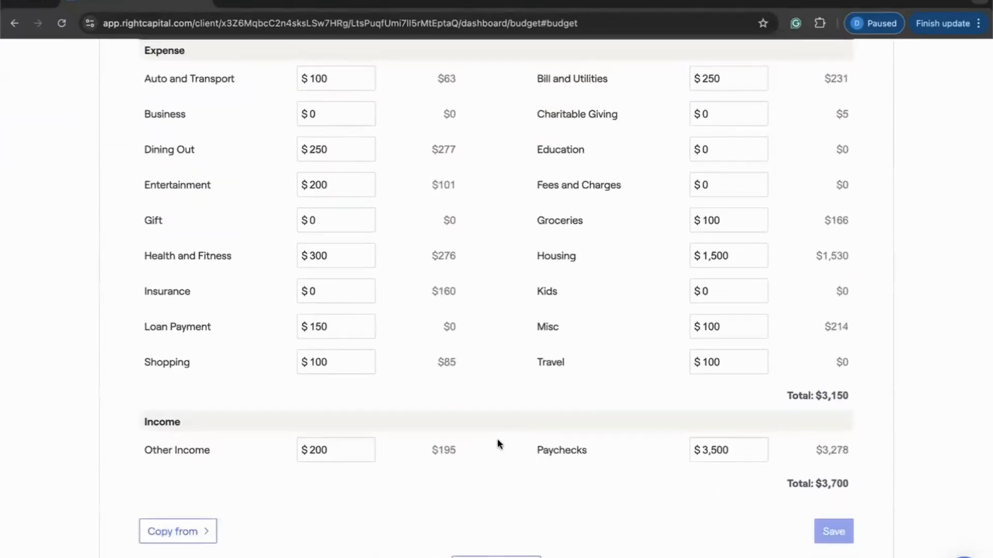
scroll(497, 440, "up", 3)
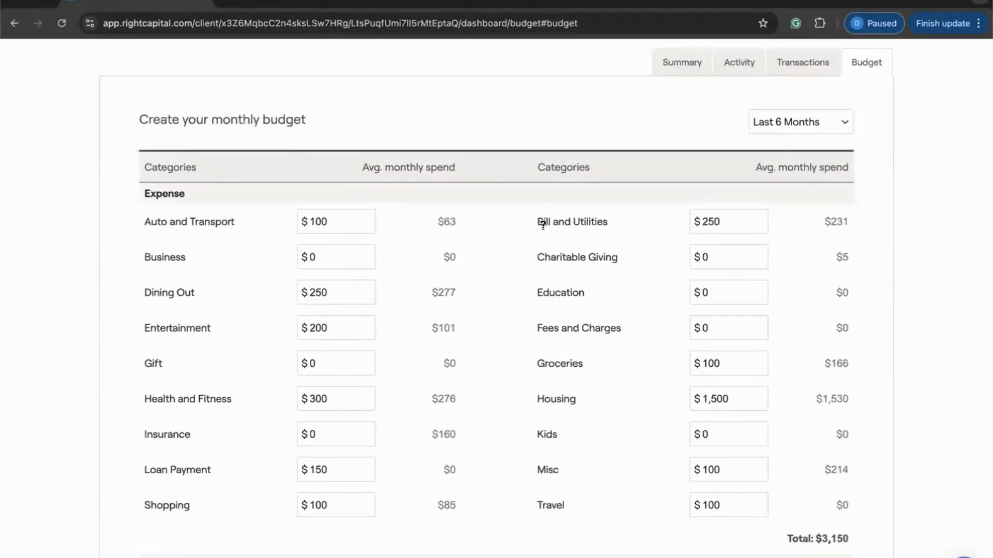
scroll(542, 223, "up", 3)
left_click(661, 185)
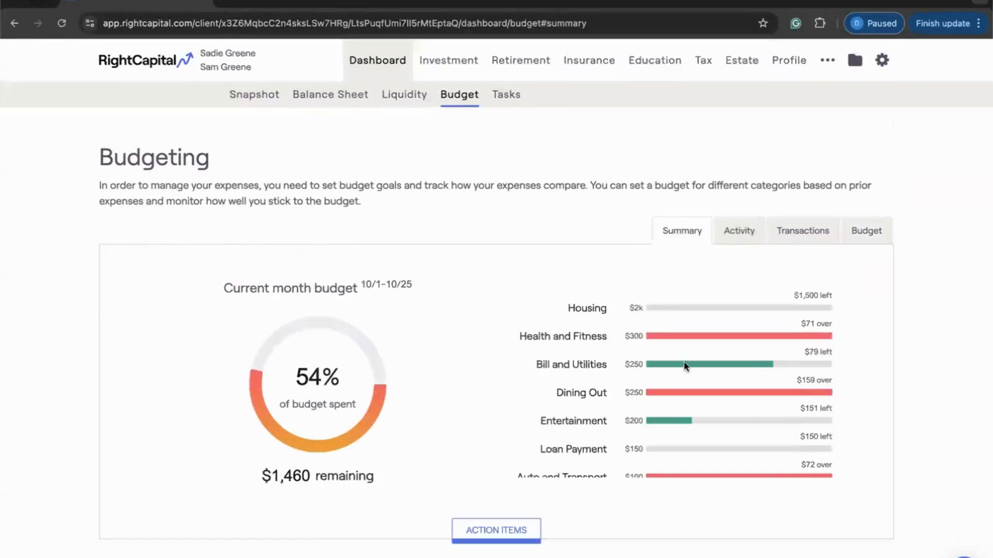
- Look over the client's current month budget by category, and open the Budget Categories section of the client's settings
scroll(684, 362, "down", 3)
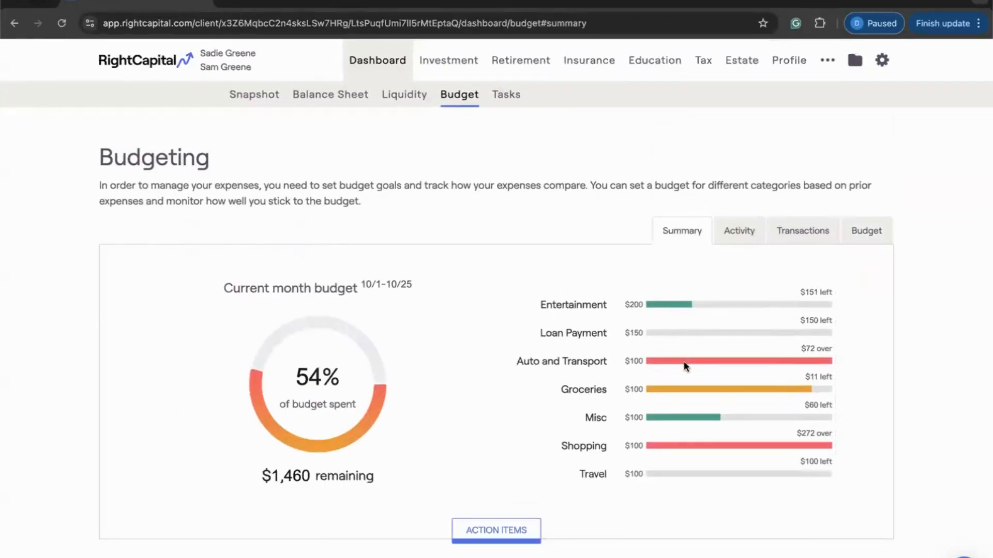
scroll(683, 361, "up", 3)
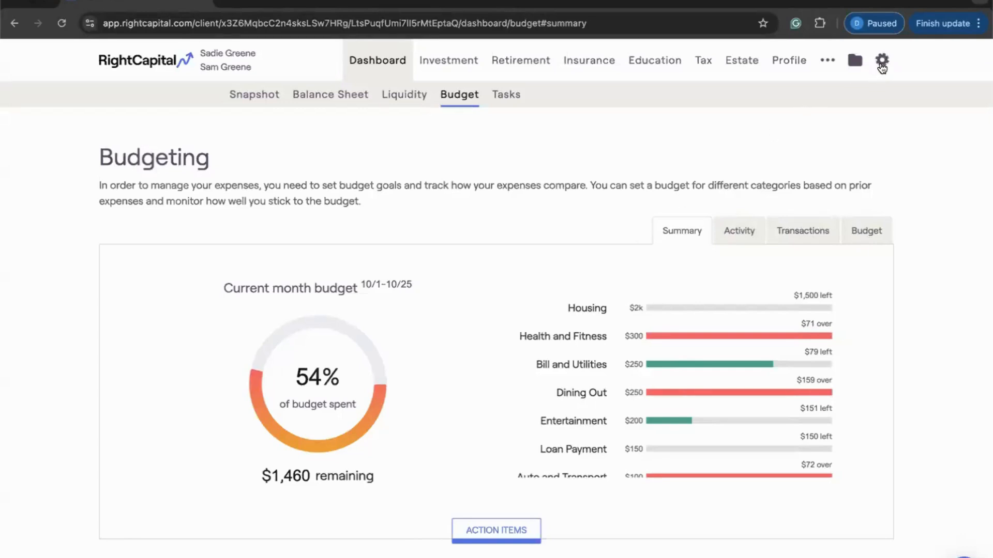
left_click(881, 60)
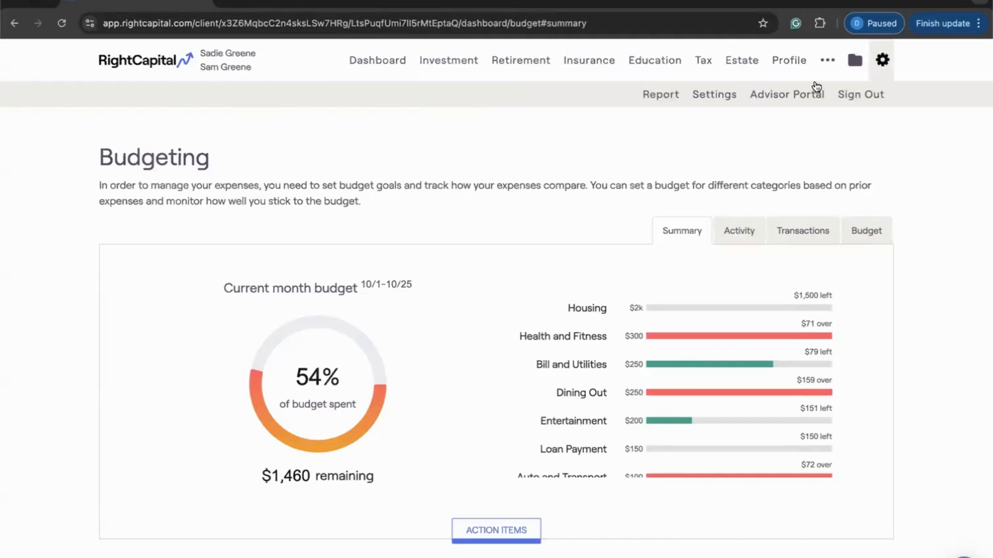
left_click(714, 104)
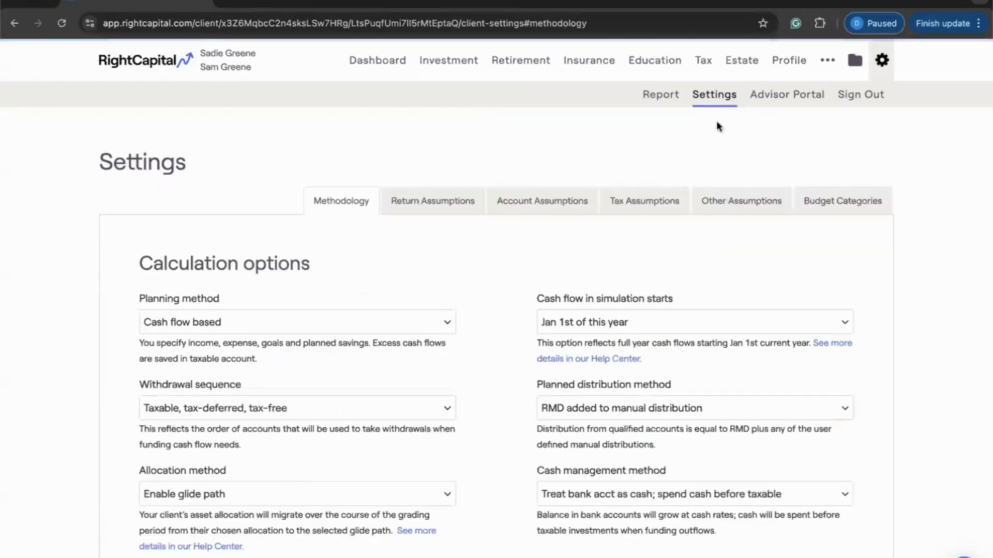
left_click(821, 199)
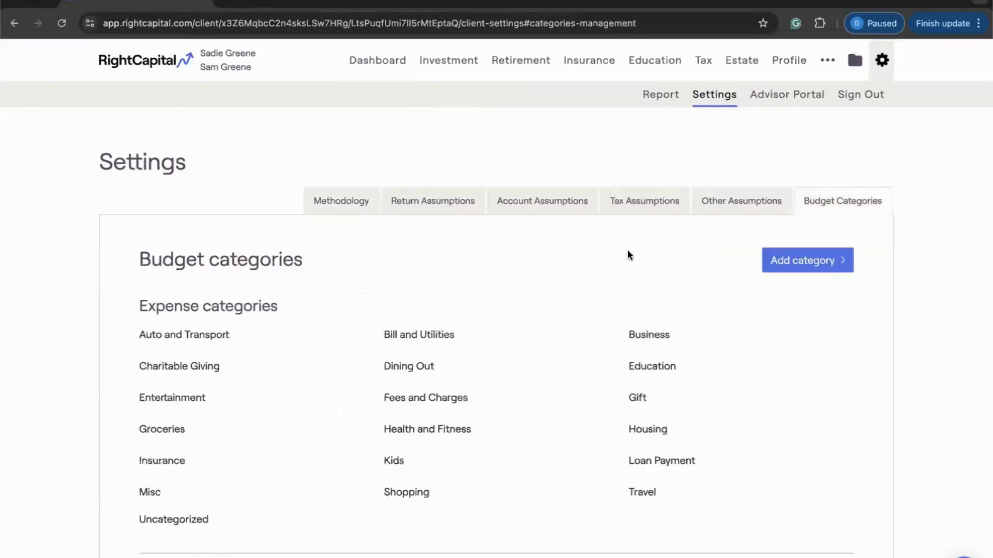
- Examine the expense, income and other budget categories set up for this client
scroll(628, 254, "down", 3)
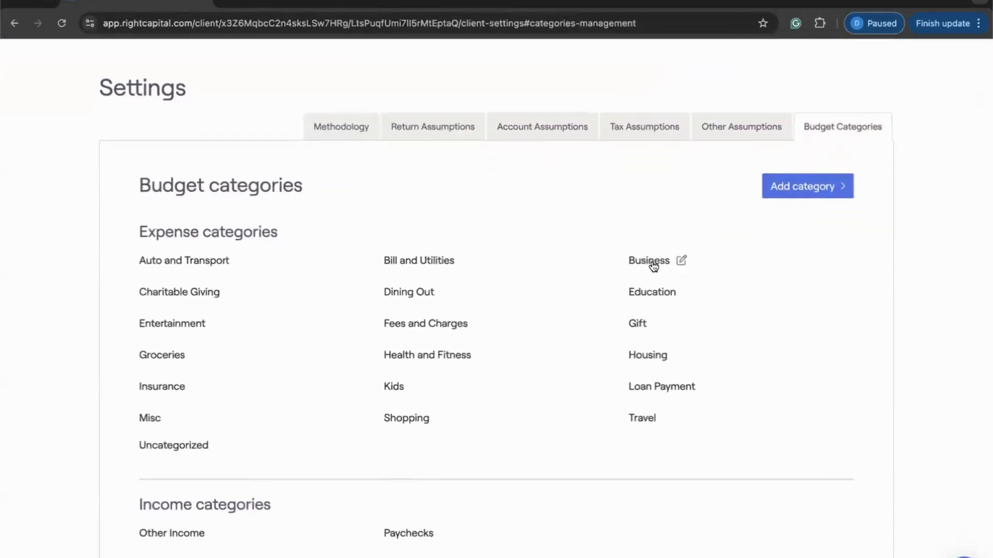
scroll(653, 266, "down", 2)
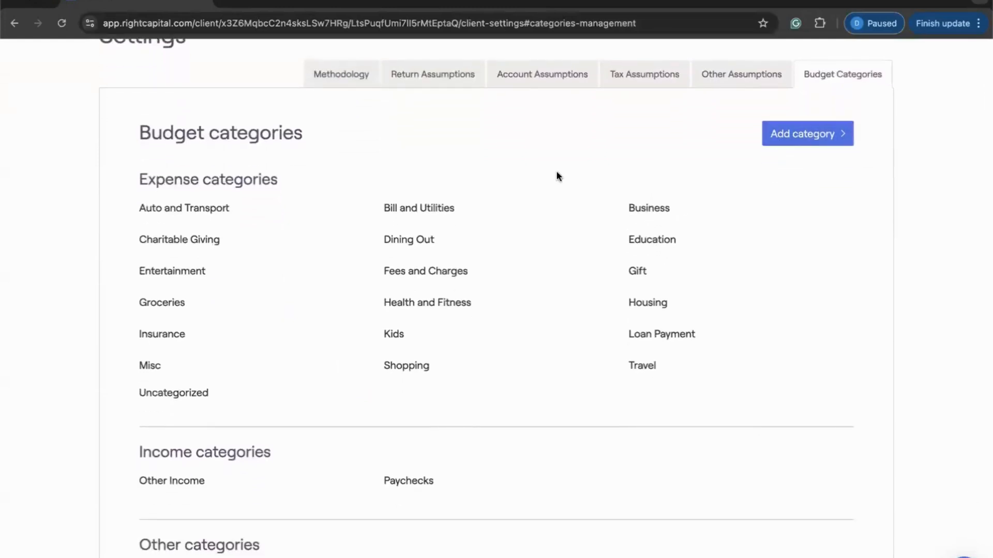
mouse_move(465, 210)
scroll(465, 212, "down", 3)
scroll(465, 212, "up", 8)
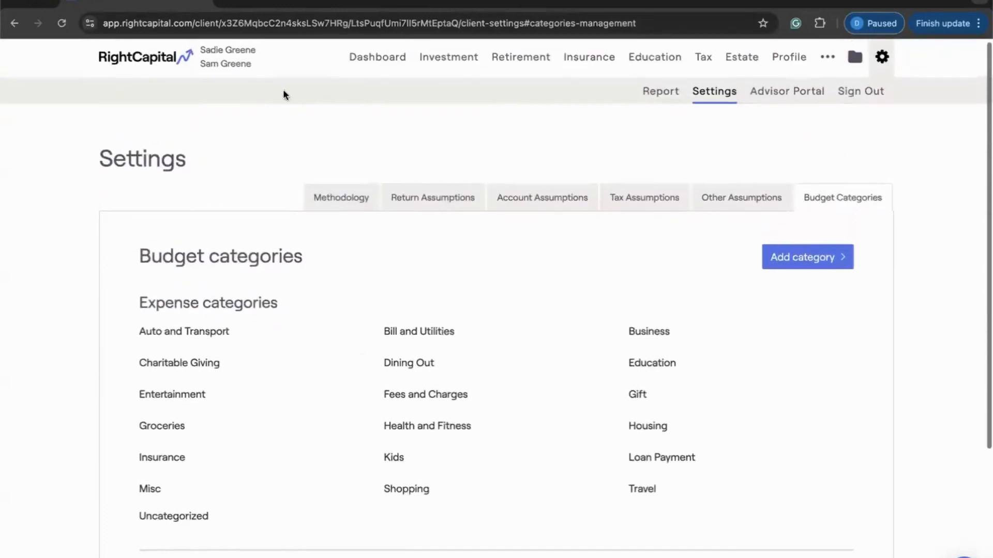
mouse_move(243, 65)
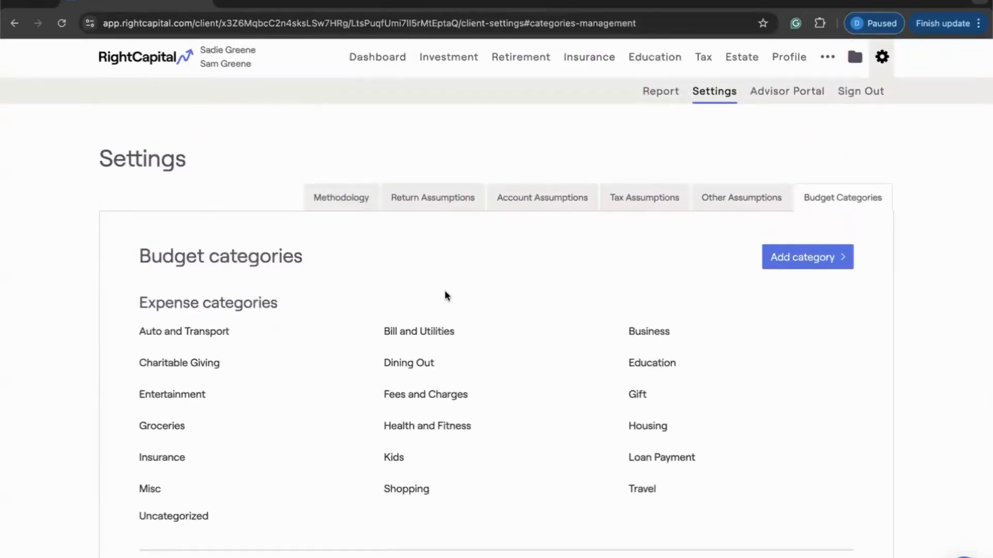
scroll(443, 291, "down", 4)
scroll(574, 266, "up", 4)
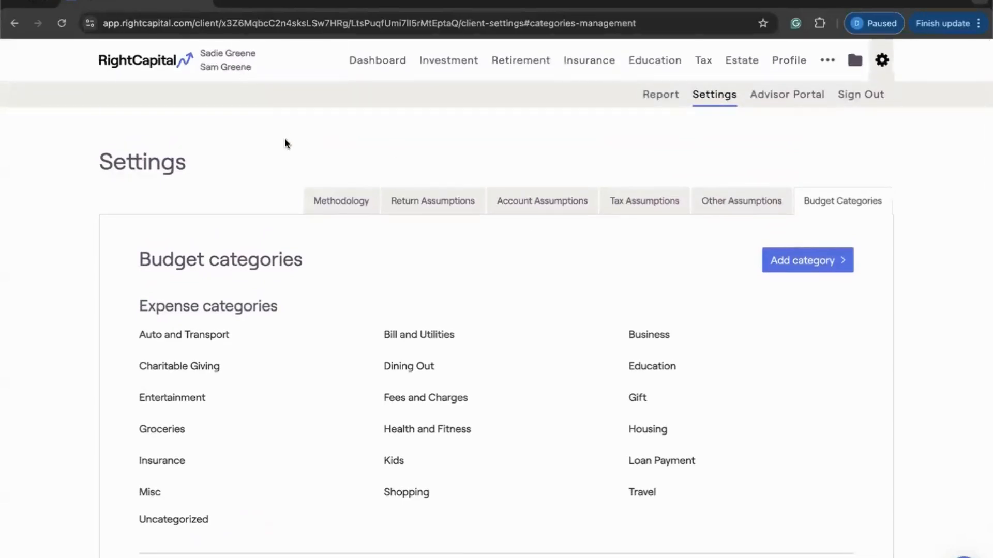
- Add an income category named Royalties to the client's budget categories and accept the $0 worksheet value
scroll(489, 259, "down", 5)
left_click(790, 130)
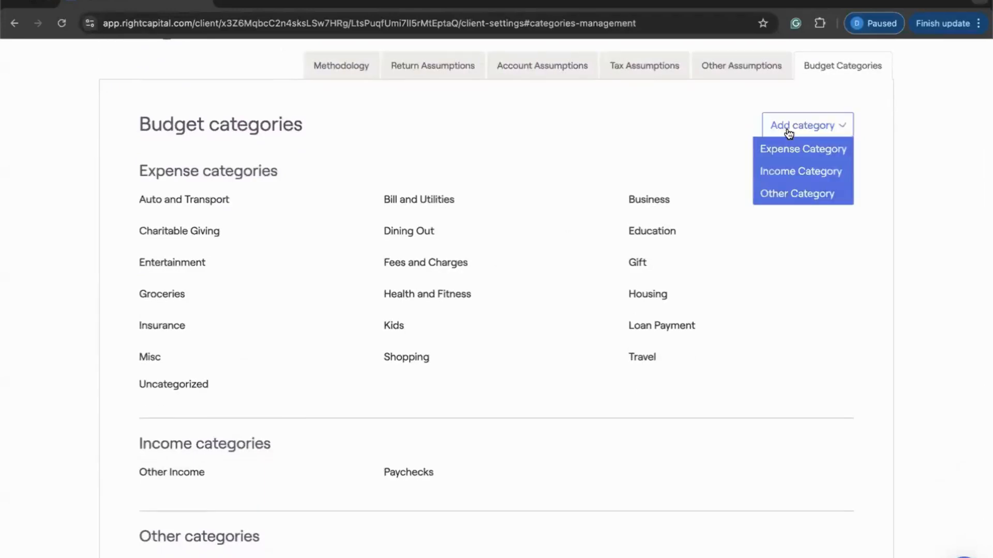
left_click(802, 171)
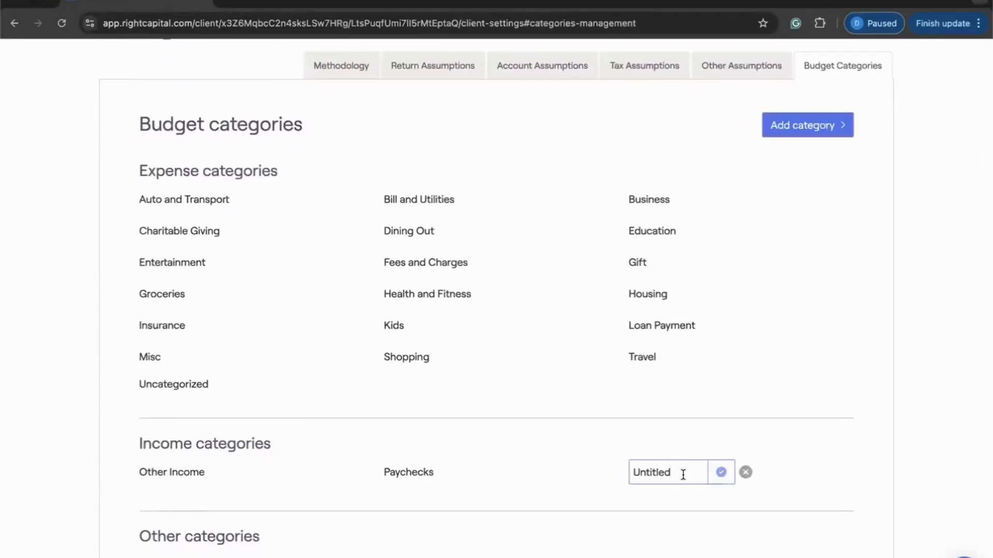
left_click_drag(680, 472, 590, 470)
type("Royalties")
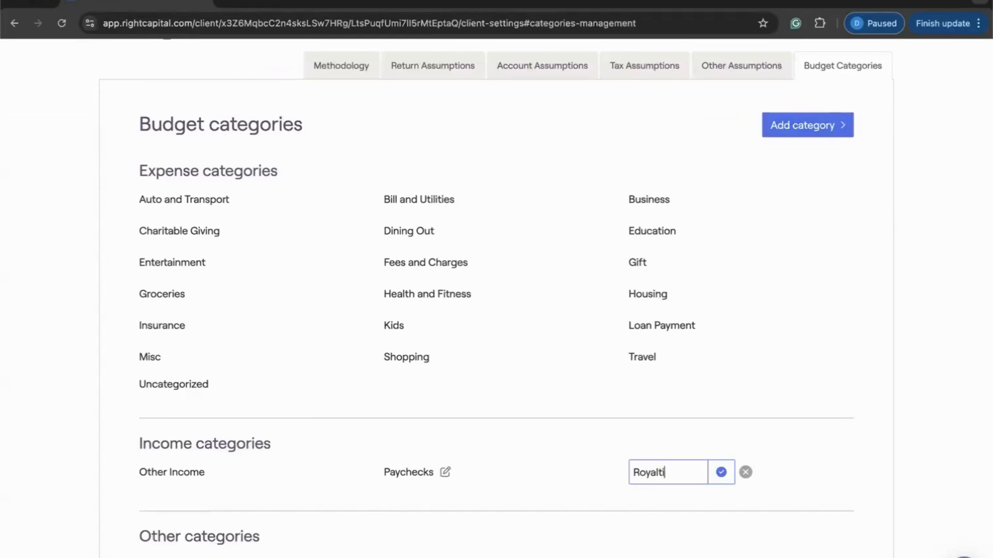
left_click(712, 474)
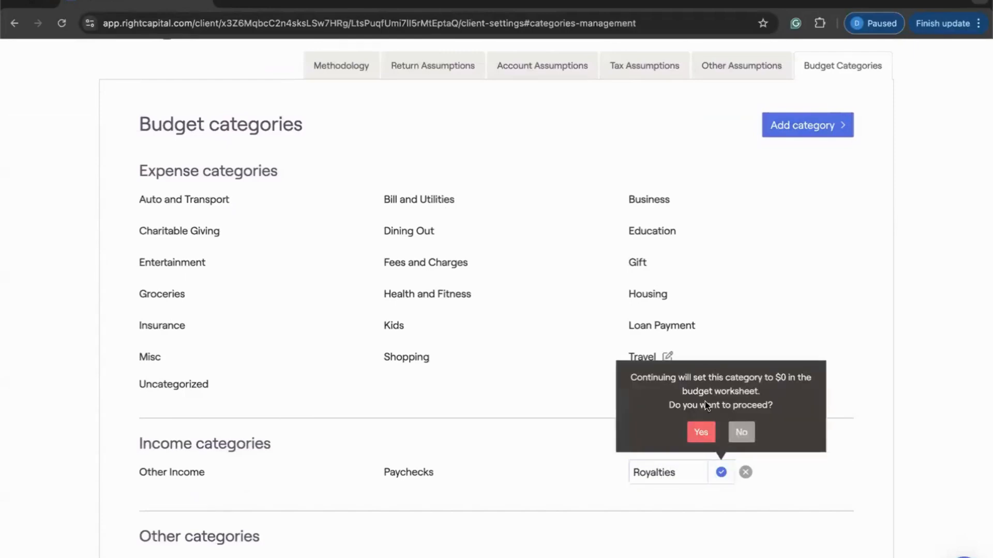
left_click(701, 432)
- Add an expense category named Mortgage to the client's budget categories
left_click(791, 124)
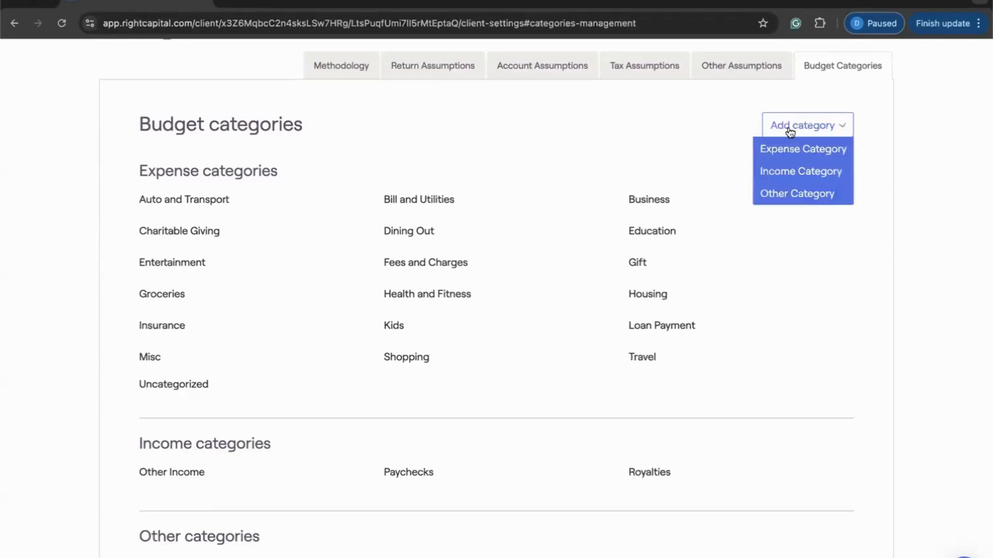
left_click(781, 148)
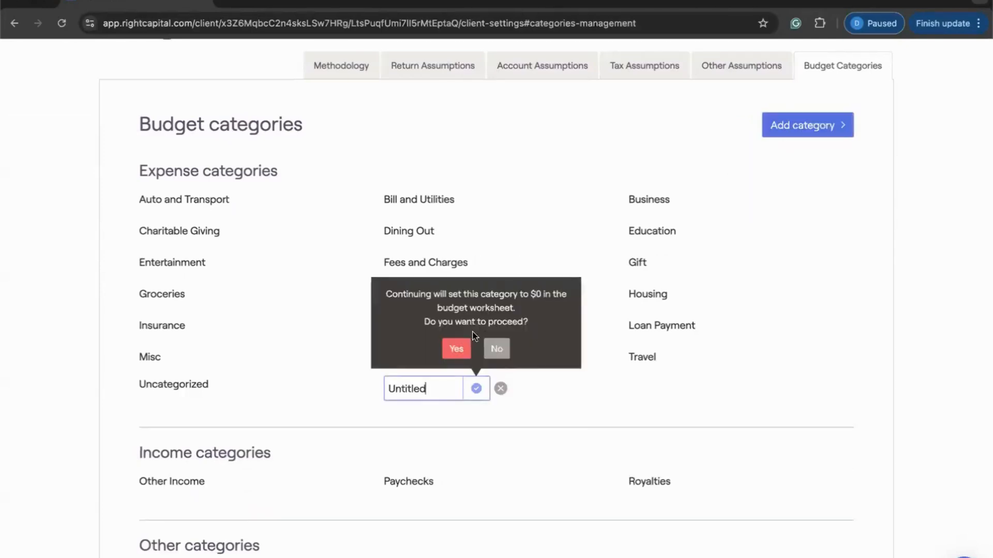
left_click_drag(432, 389, 370, 392)
type("Mortgage")
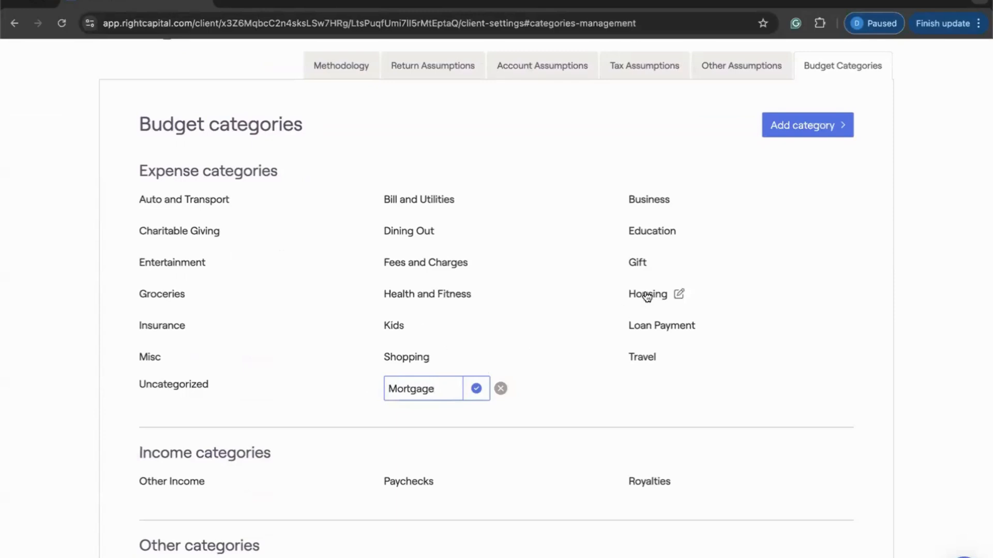
left_click(472, 396)
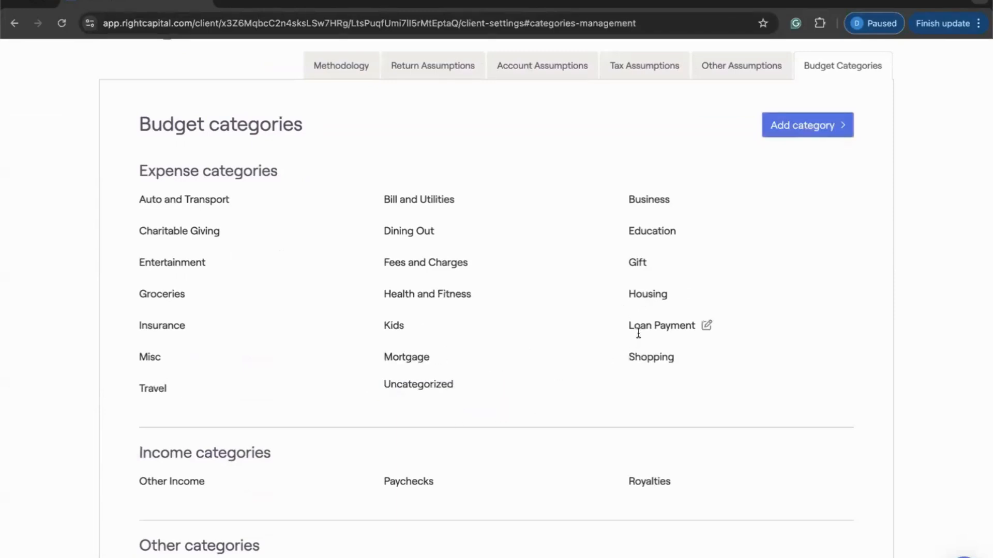
left_click(704, 325)
left_click_drag(628, 325, 735, 327)
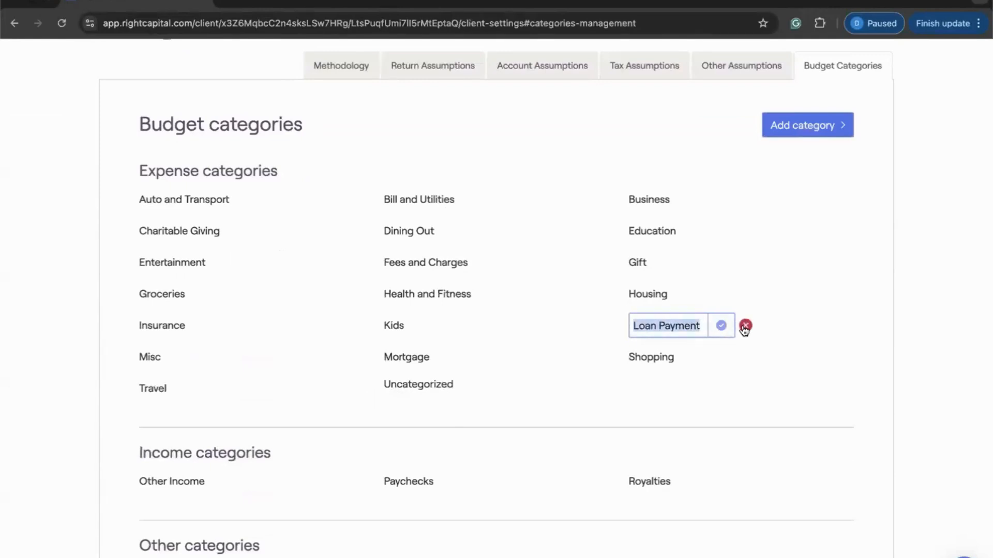
left_click(745, 325)
left_click(761, 304)
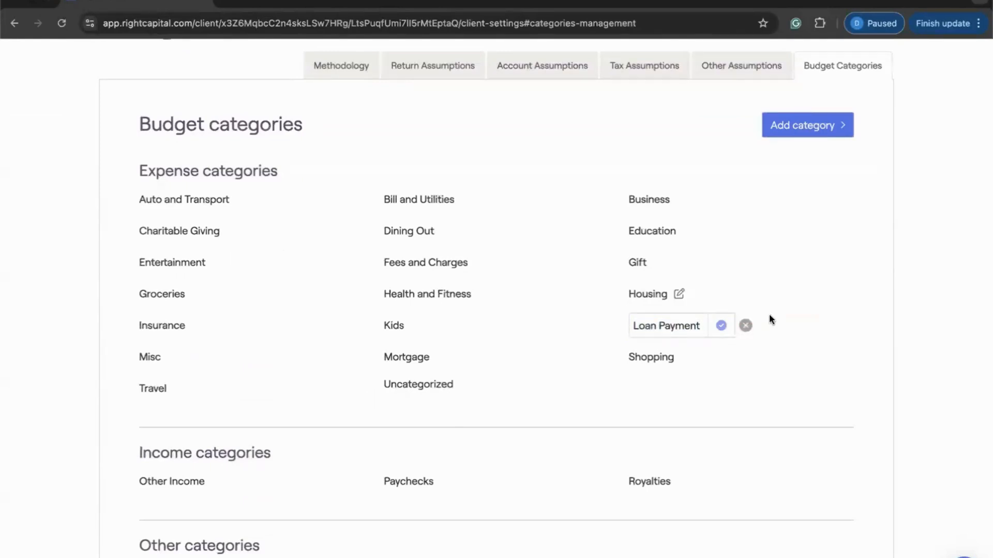
left_click(781, 363)
scroll(816, 350, "down", 1)
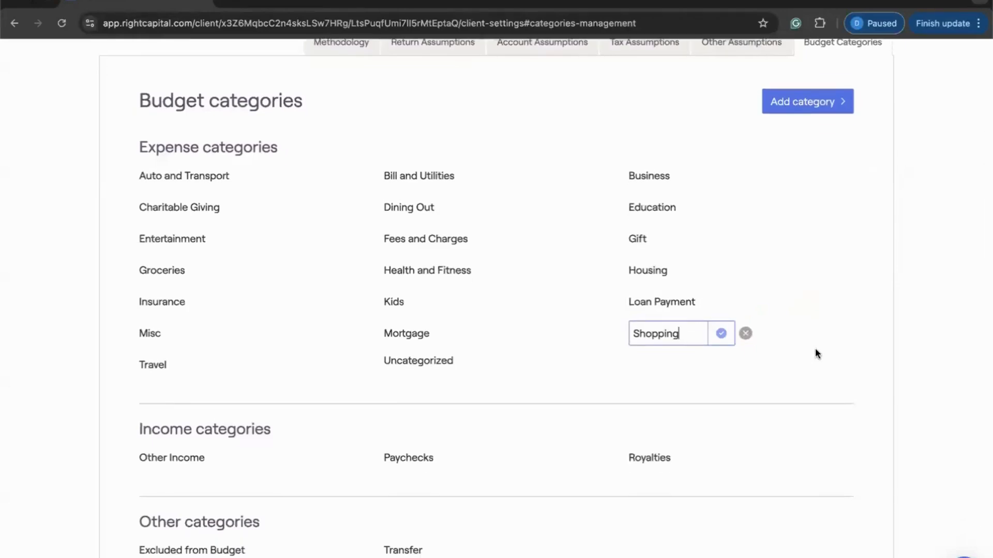
- Return to the advisor portal, open the Categories templates, and review the RC Default template's expense and income categories
scroll(815, 348, "up", 3)
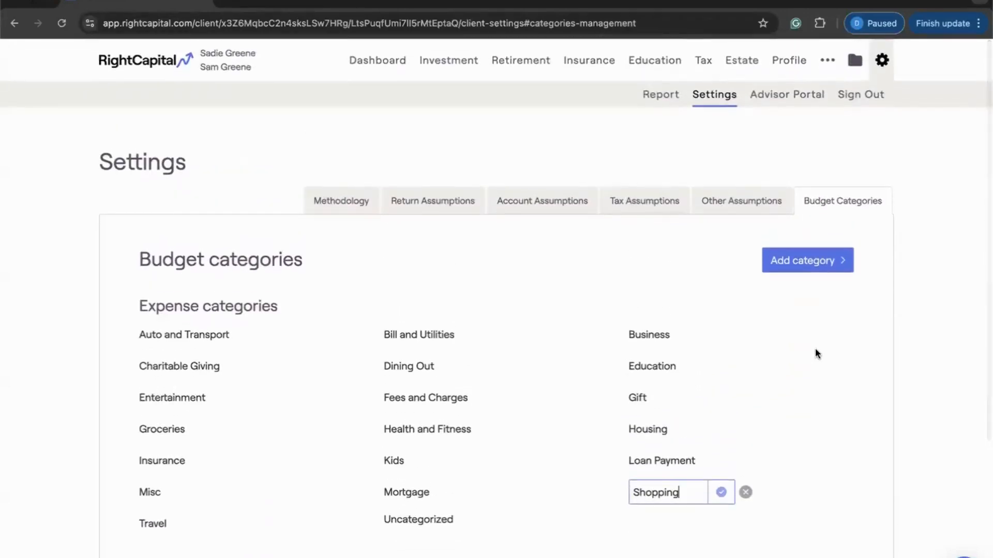
left_click(152, 62)
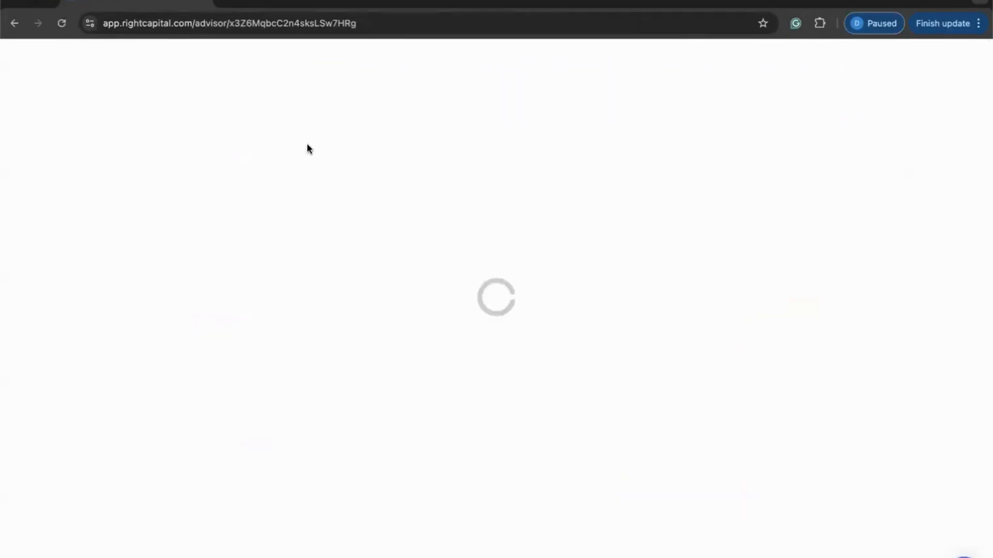
left_click(710, 67)
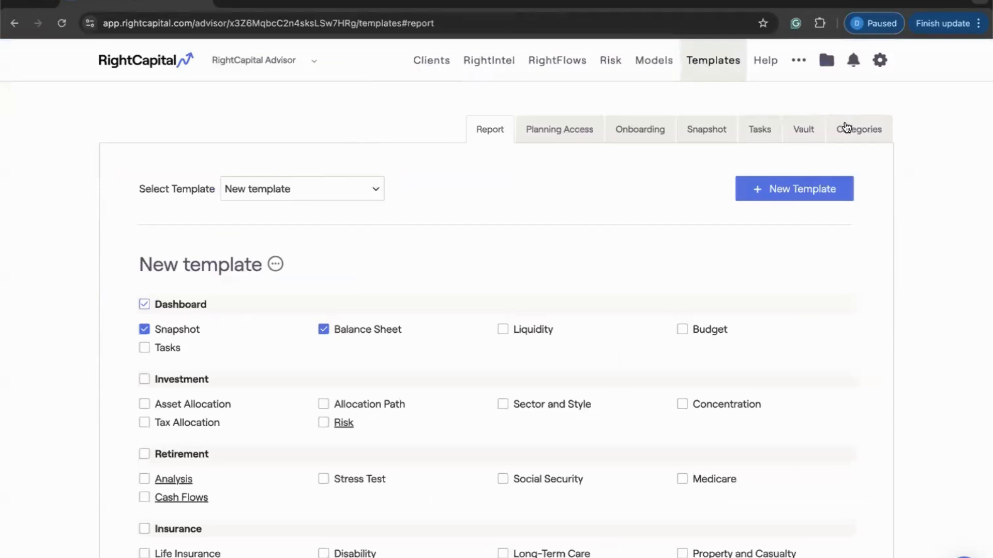
left_click(850, 130)
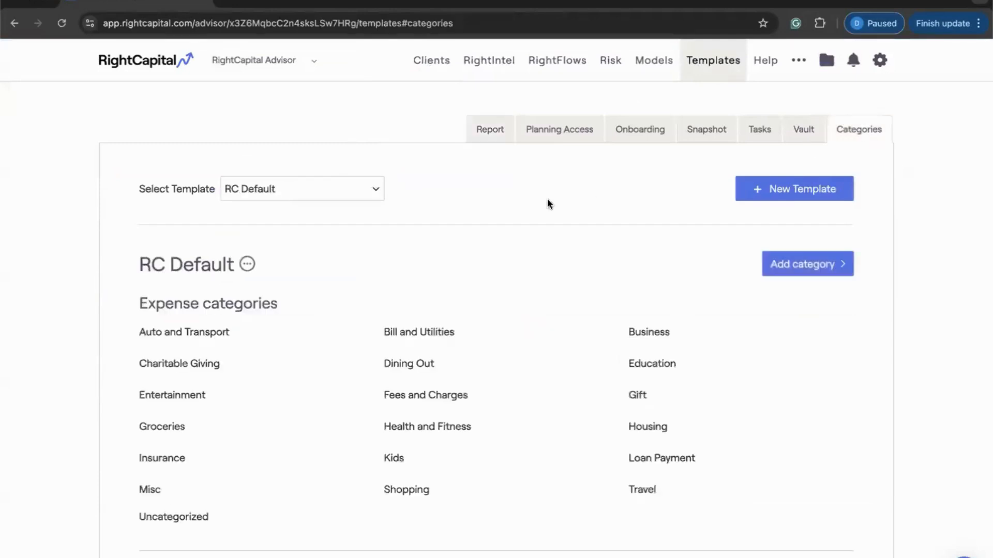
scroll(568, 205, "down", 1)
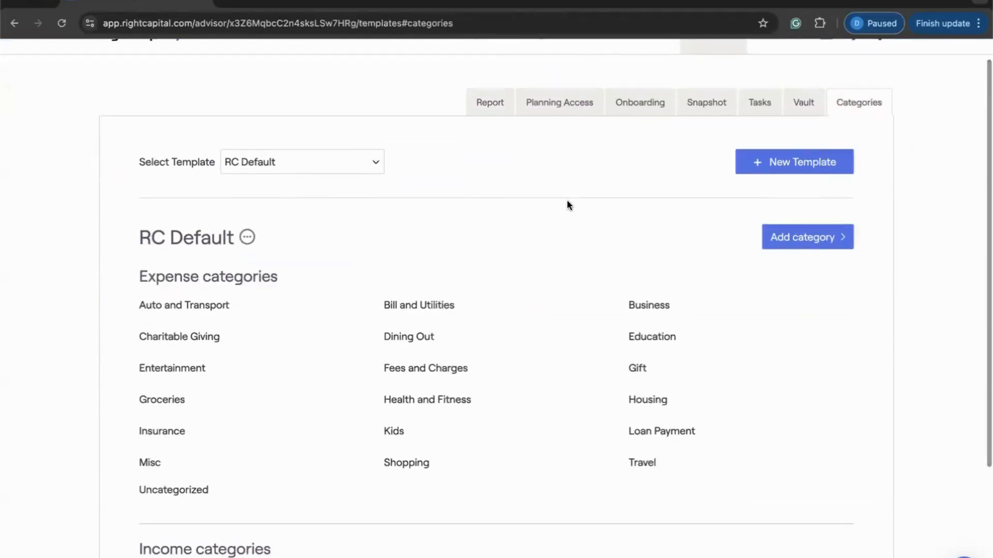
scroll(568, 205, "down", 1)
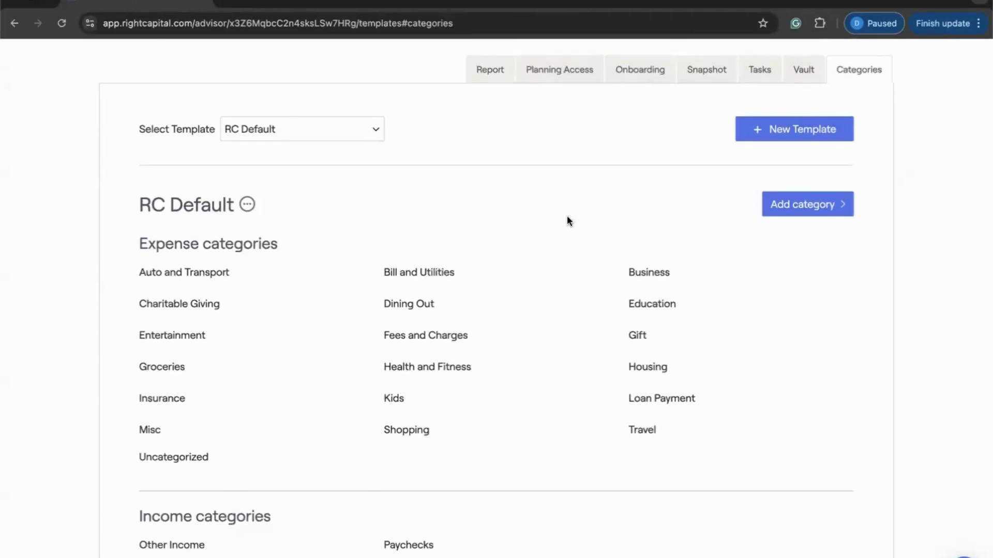
scroll(567, 217, "down", 1)
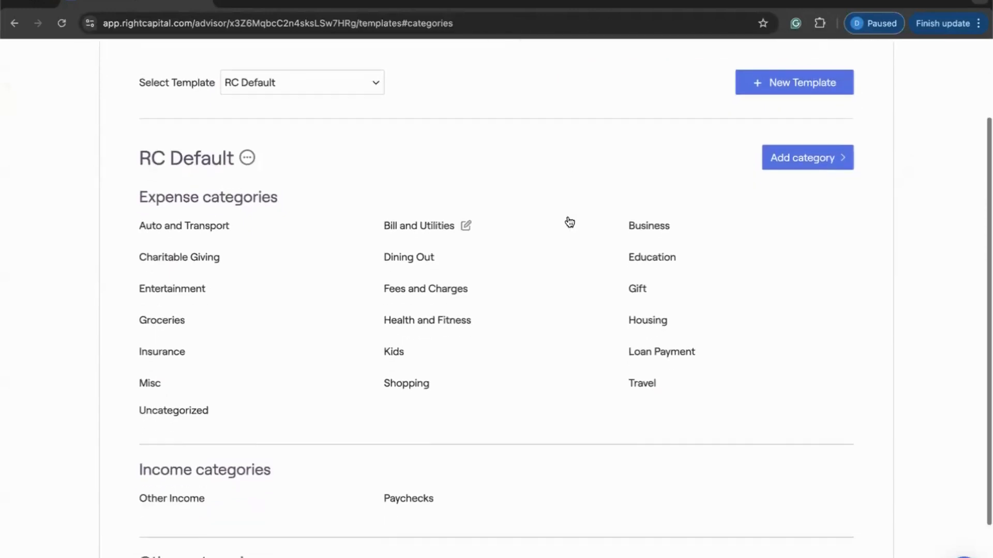
scroll(567, 221, "up", 1)
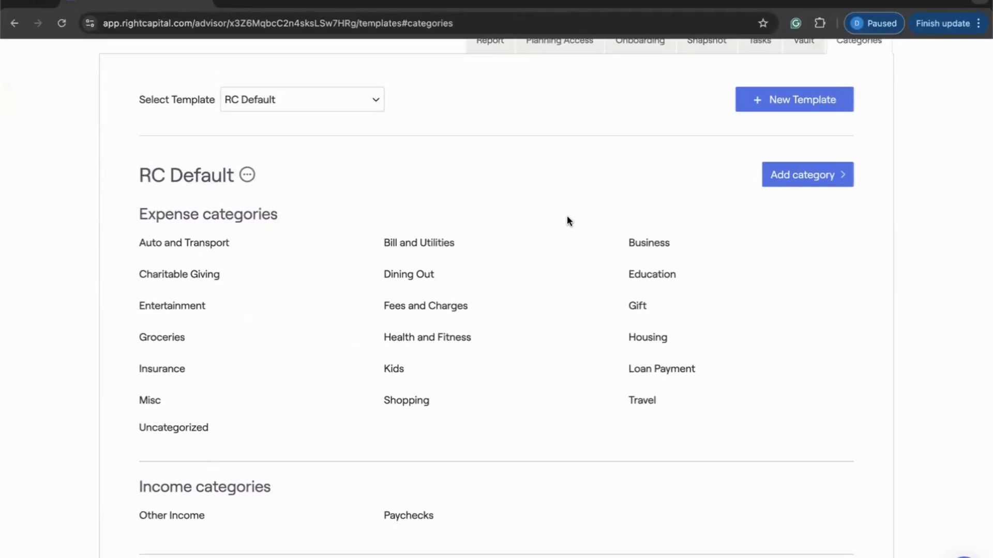
scroll(567, 217, "down", 1)
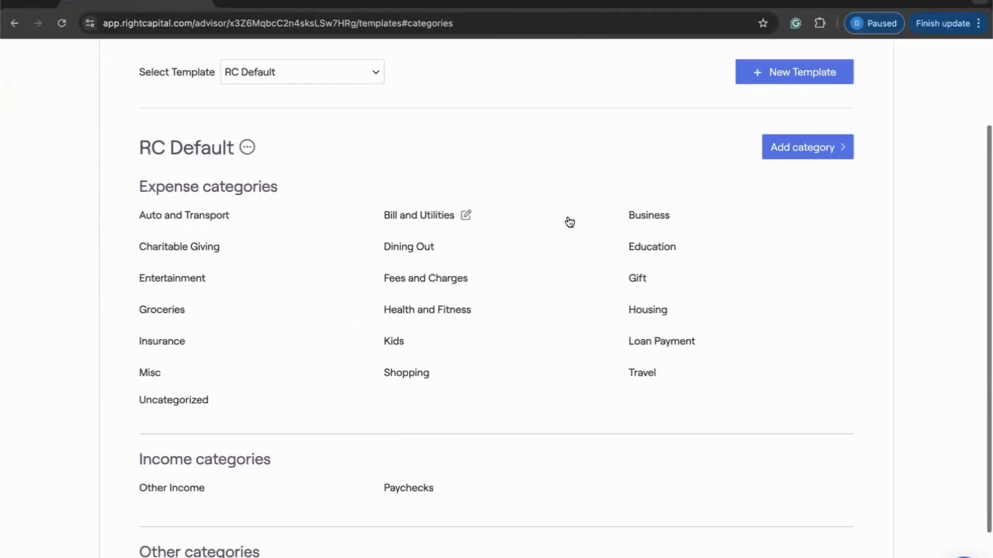
- Add an expense category named Mortgage to the RC Default template
left_click(790, 154)
left_click(797, 171)
left_click_drag(447, 404, 350, 400)
type("Mortgage")
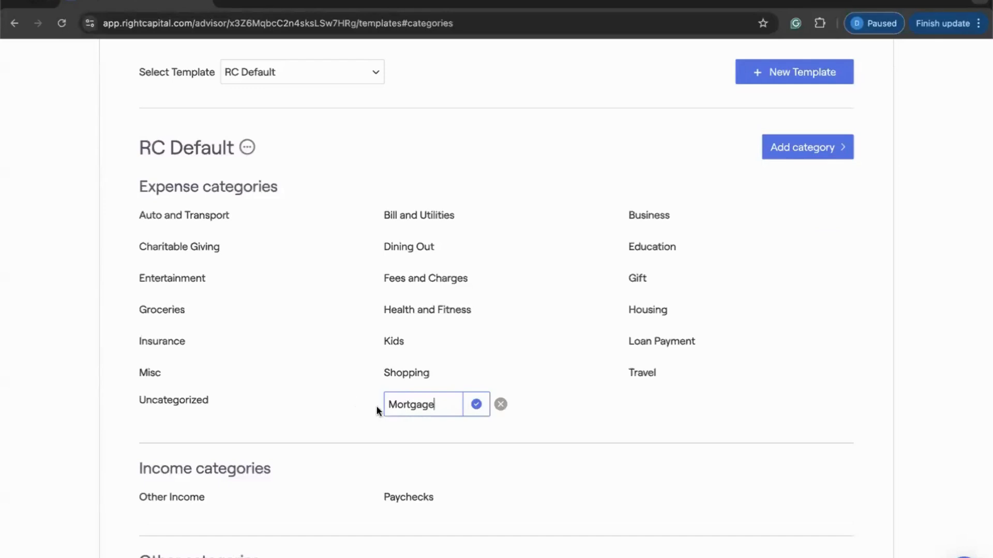
left_click(475, 404)
- Add an income category named Royalties to the RC Default template
left_click(801, 156)
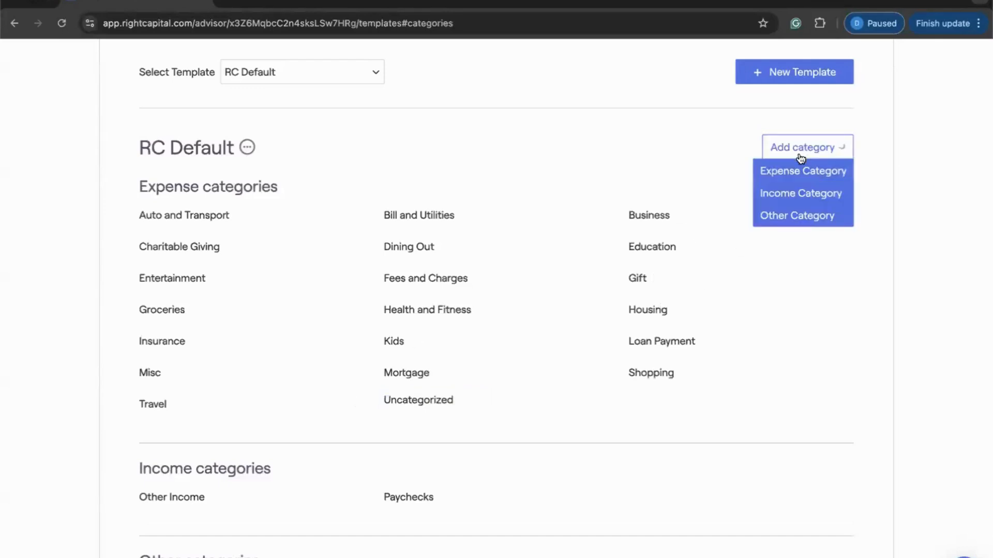
left_click(798, 193)
scroll(637, 401, "down", 2)
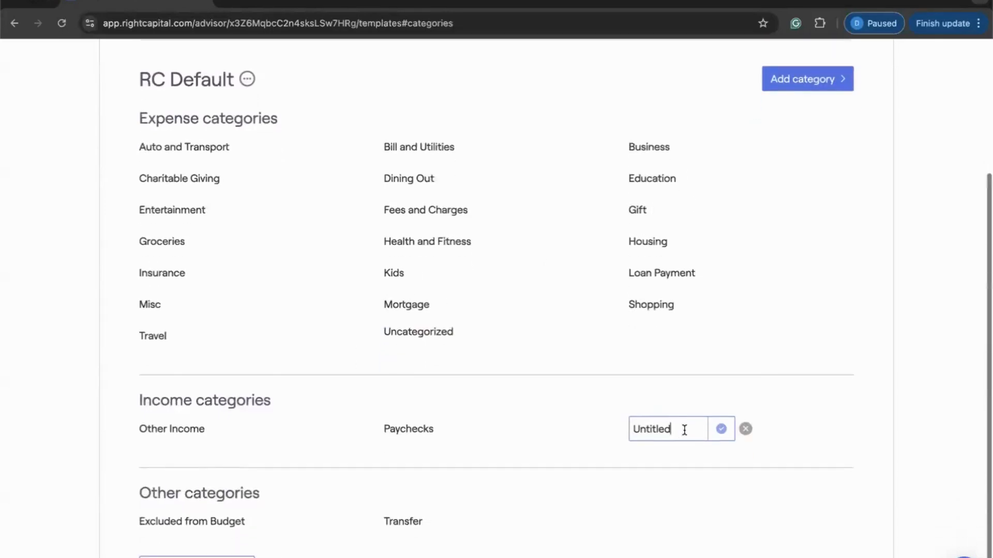
left_click_drag(682, 427, 569, 435)
type("Royal")
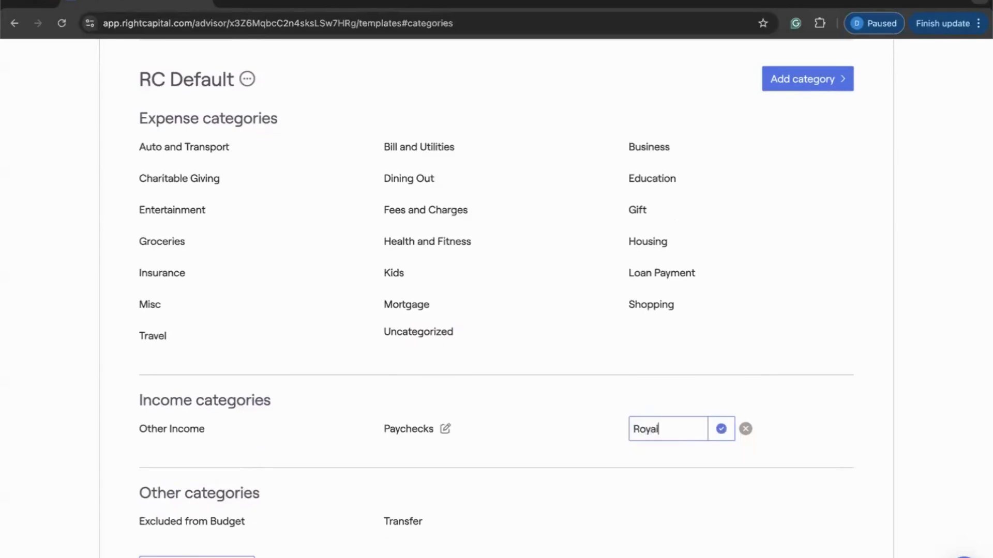
type("ties")
left_click(721, 428)
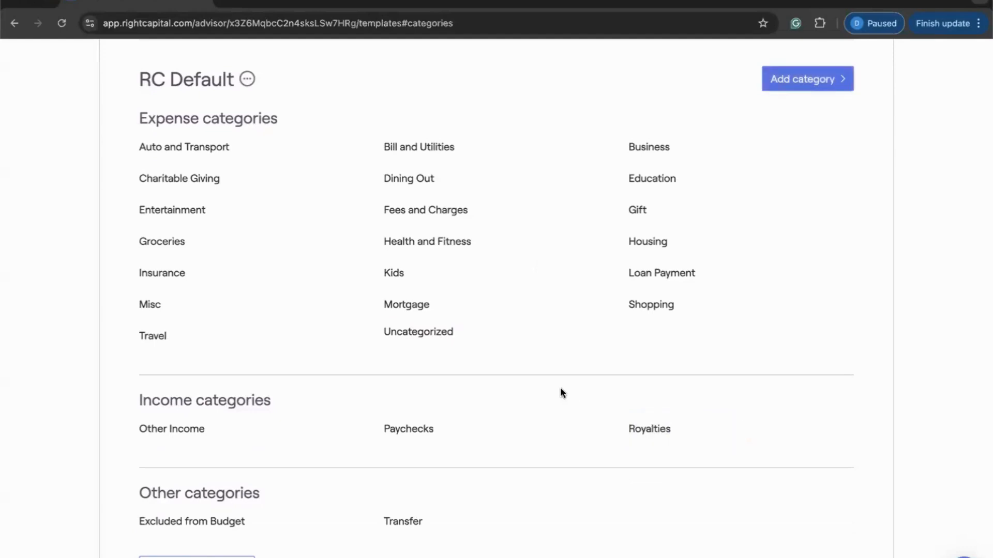
- Review the expense, income and other categories of the RC Default template, including the added Mortgage and Royalties entries
scroll(561, 389, "down", 1)
scroll(561, 393, "up", 3)
scroll(561, 394, "up", 3)
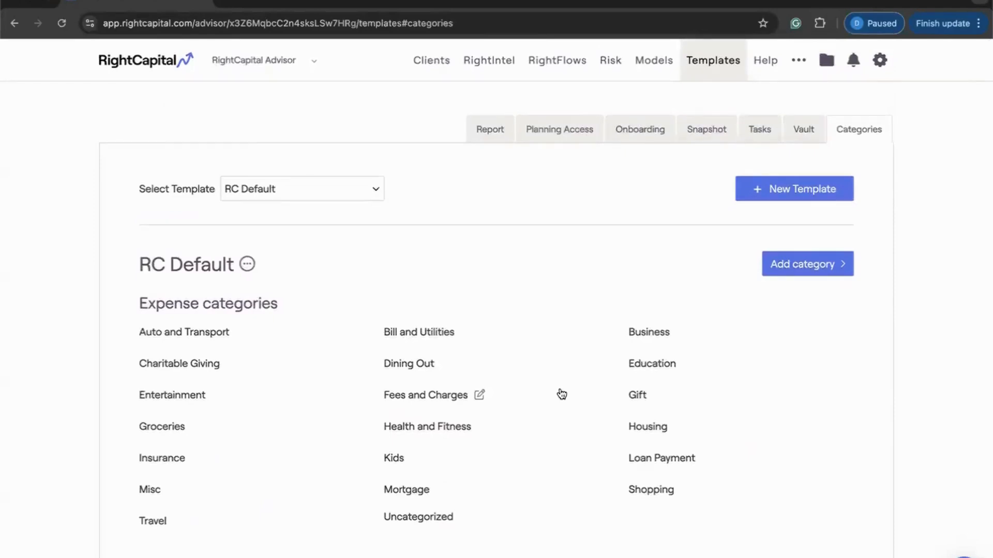
scroll(562, 394, "down", 5)
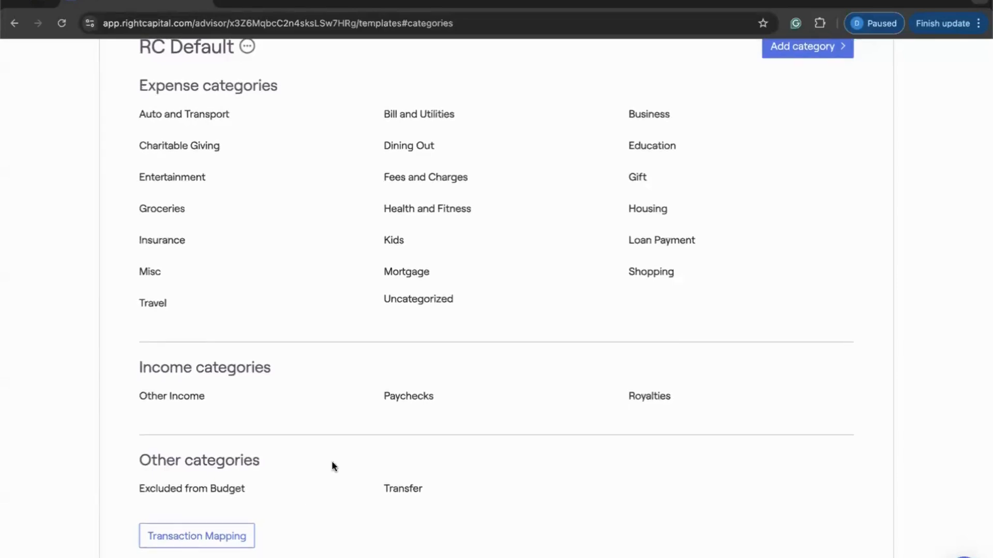
scroll(510, 285, "up", 2)
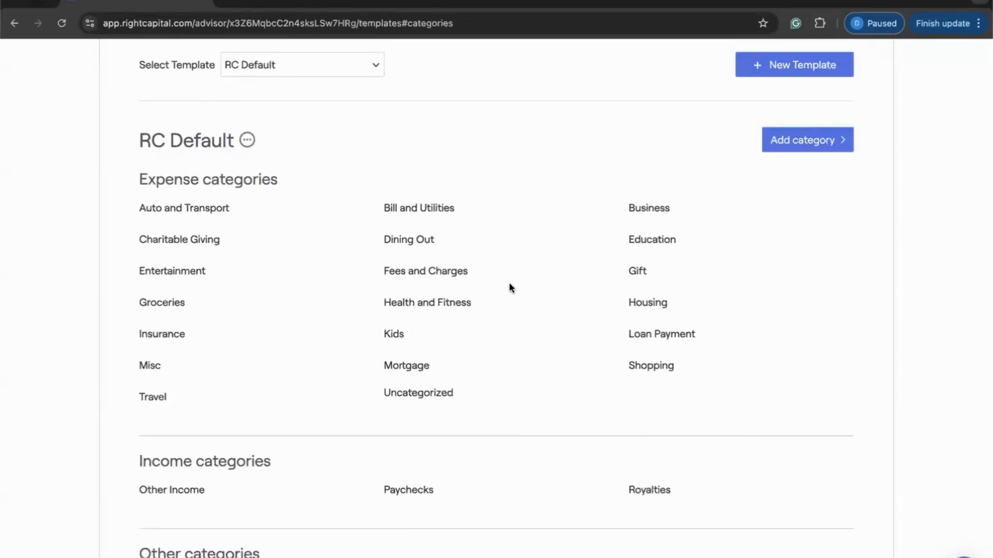
scroll(509, 283, "up", 2)
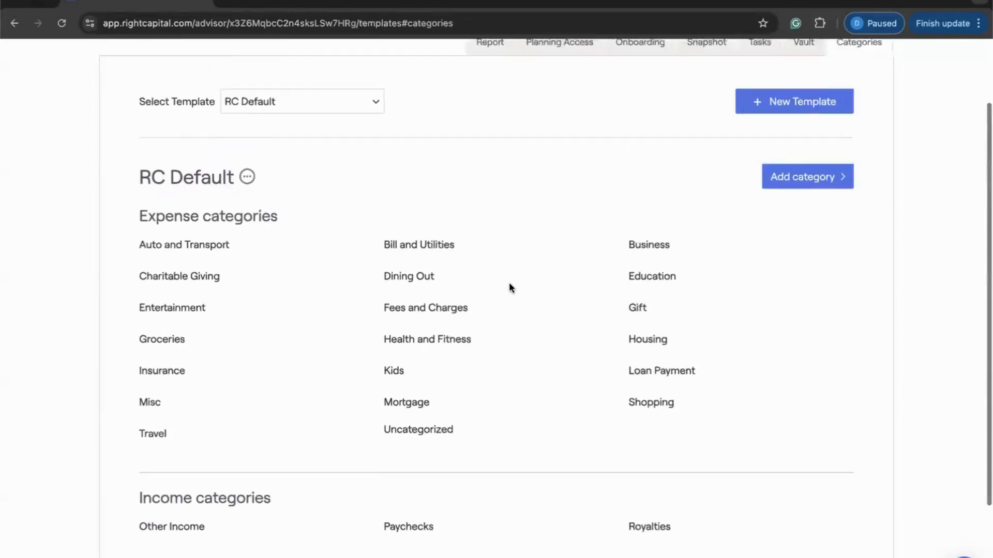
scroll(610, 195, "down", 1)
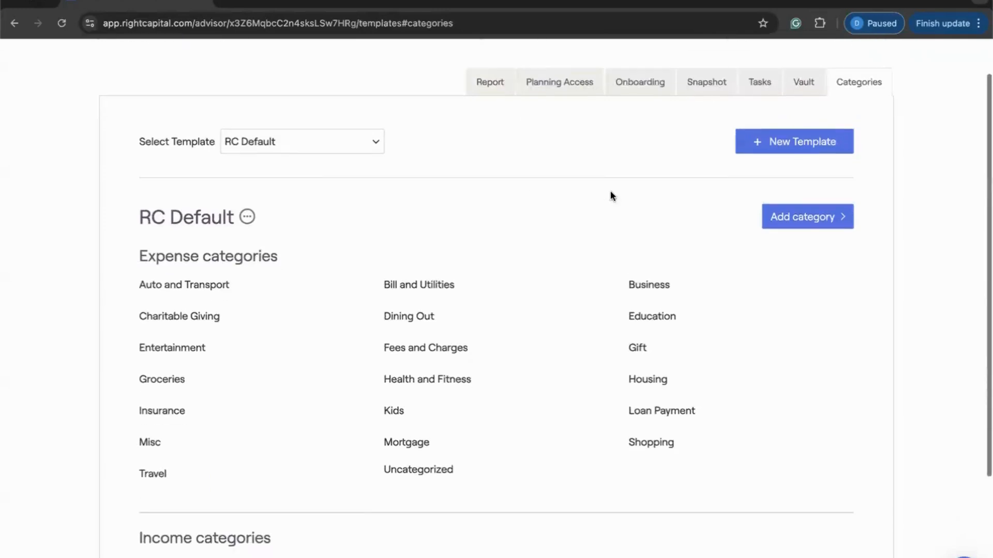
scroll(610, 196, "down", 2)
scroll(611, 195, "down", 1)
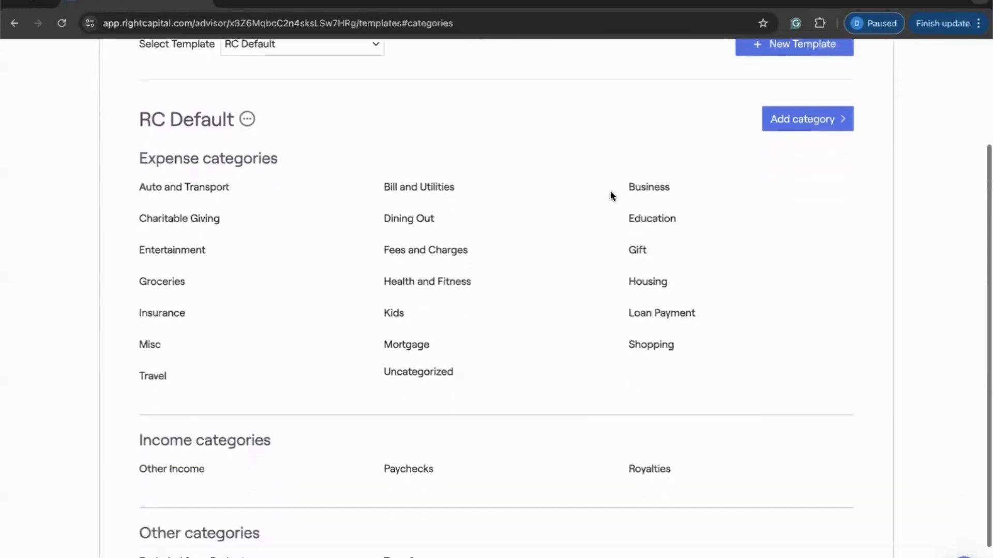
scroll(589, 280, "down", 2)
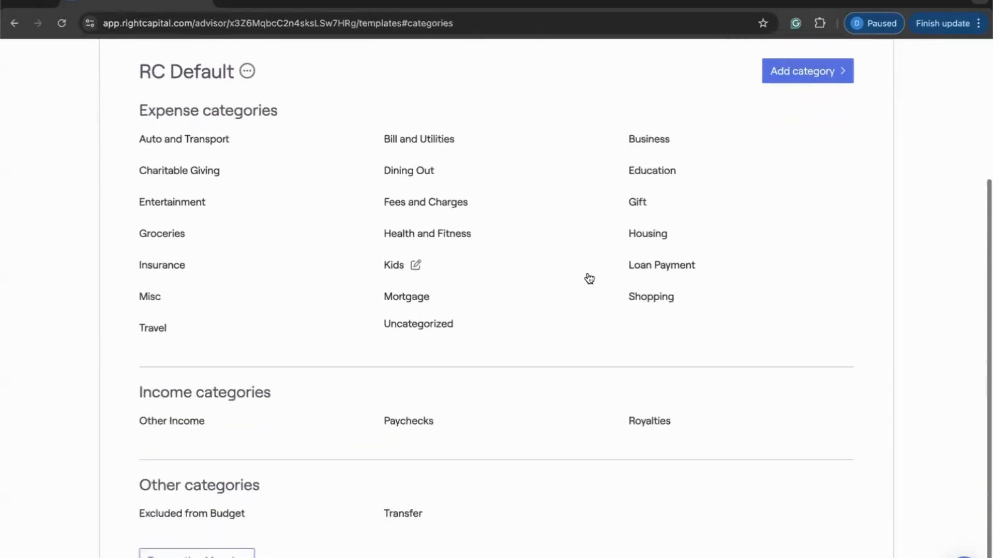
scroll(588, 280, "up", 4)
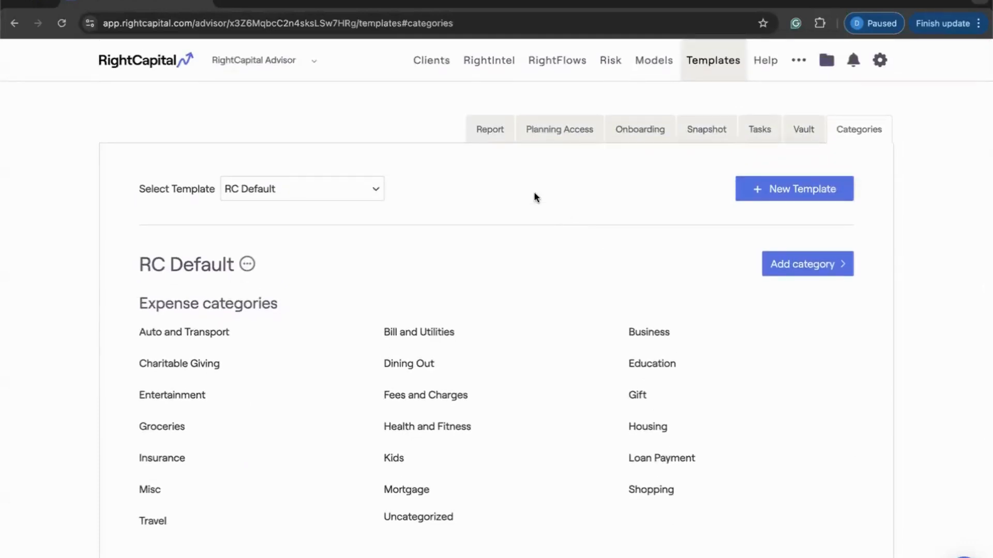
- Find the client by first name in the client list and open the budget categories in that client's settings
left_click(433, 68)
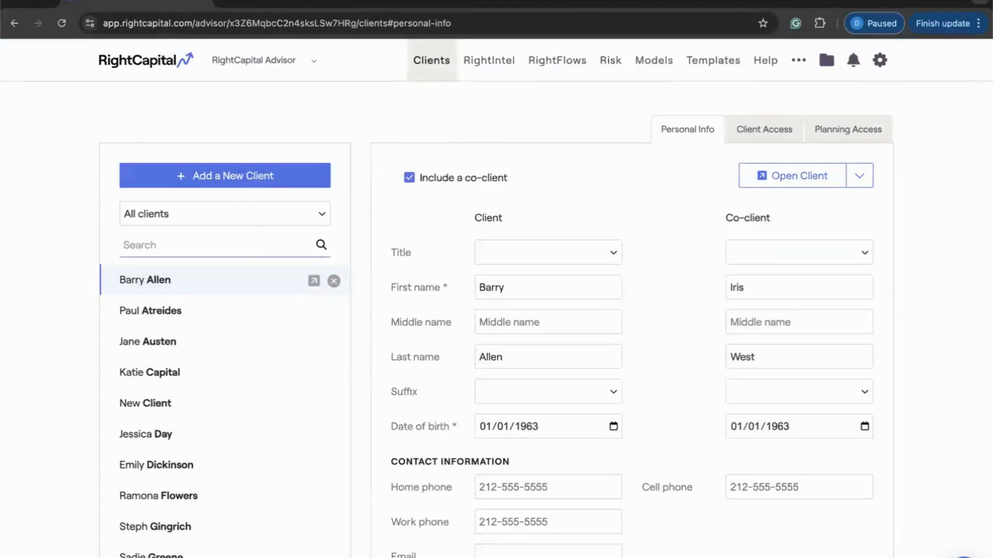
type("sadie")
left_click(313, 281)
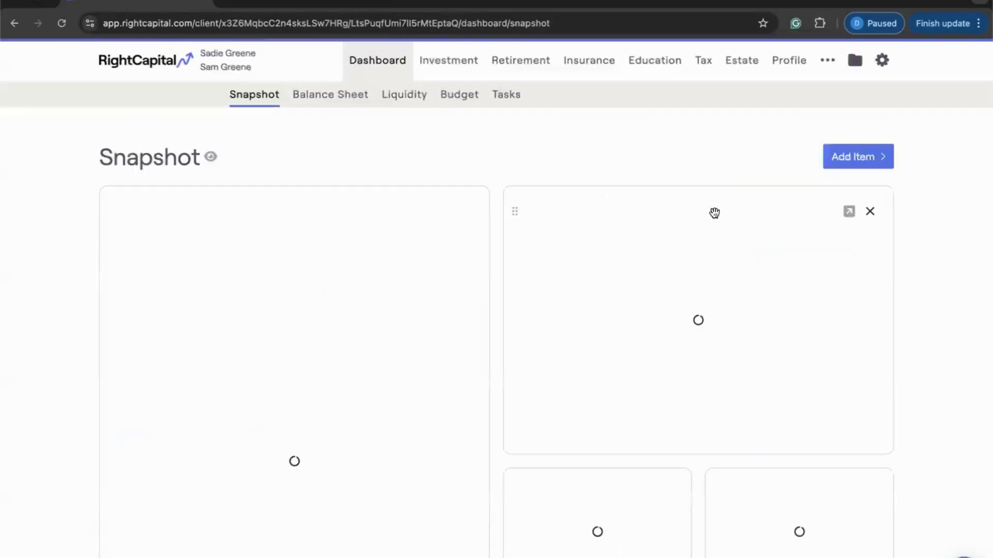
left_click(880, 61)
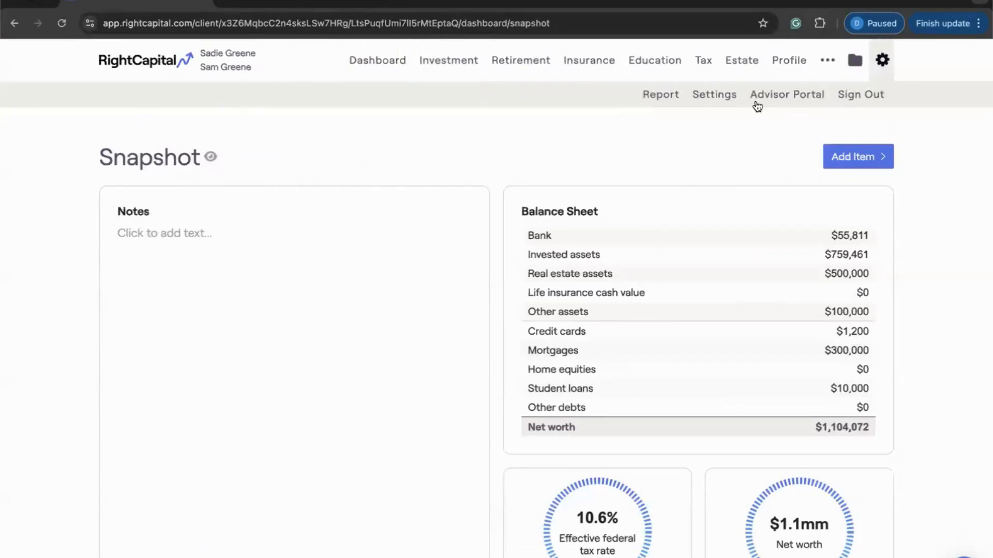
left_click(716, 95)
left_click(818, 201)
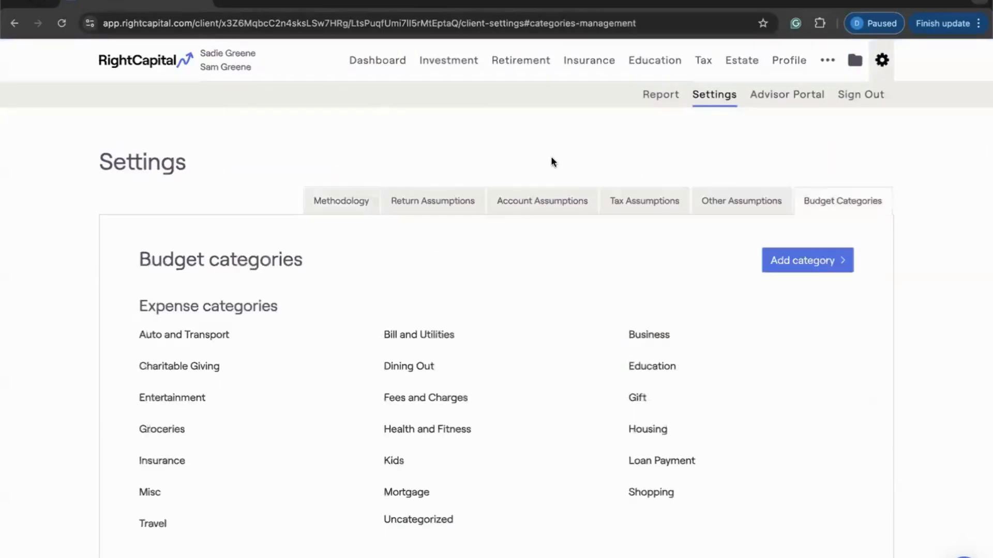
- Start applying a template to the client's budget categories, keeping RC Default as the category template
scroll(596, 328, "down", 5)
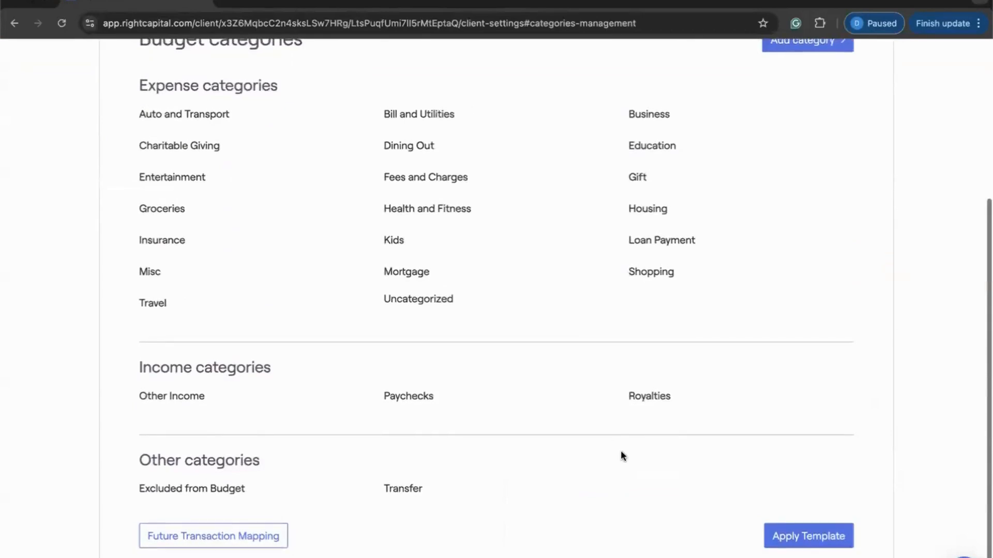
left_click(783, 538)
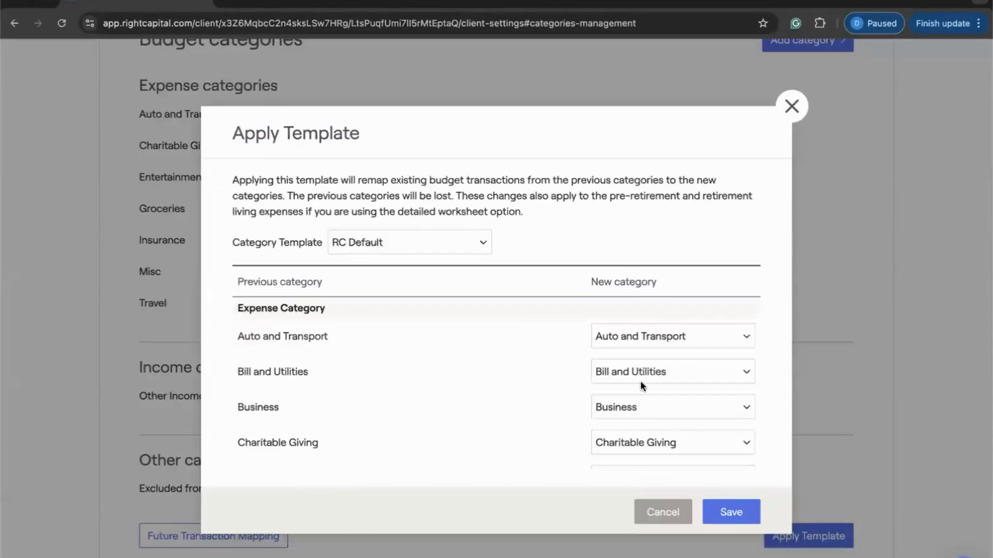
left_click(450, 248)
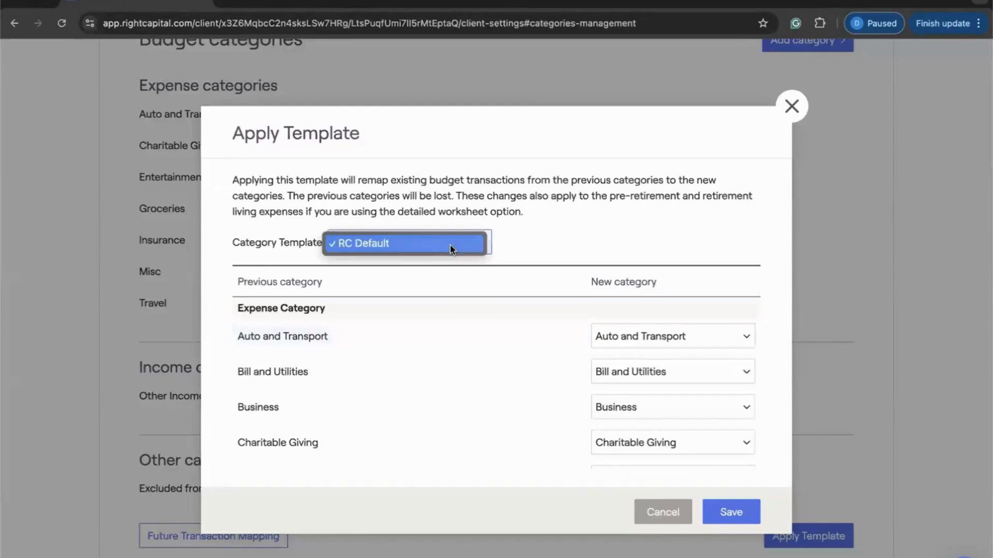
left_click(541, 240)
left_click(528, 245)
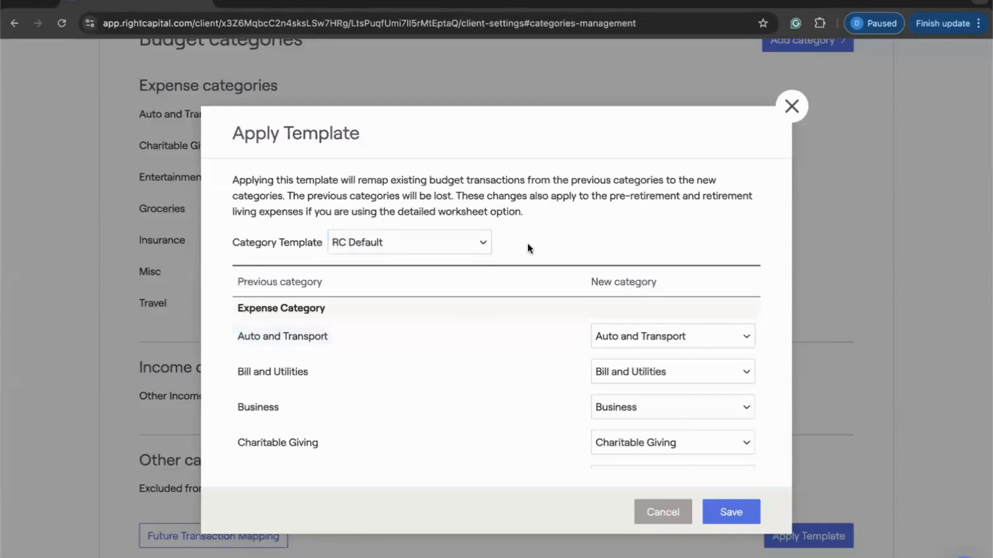
left_click(457, 243)
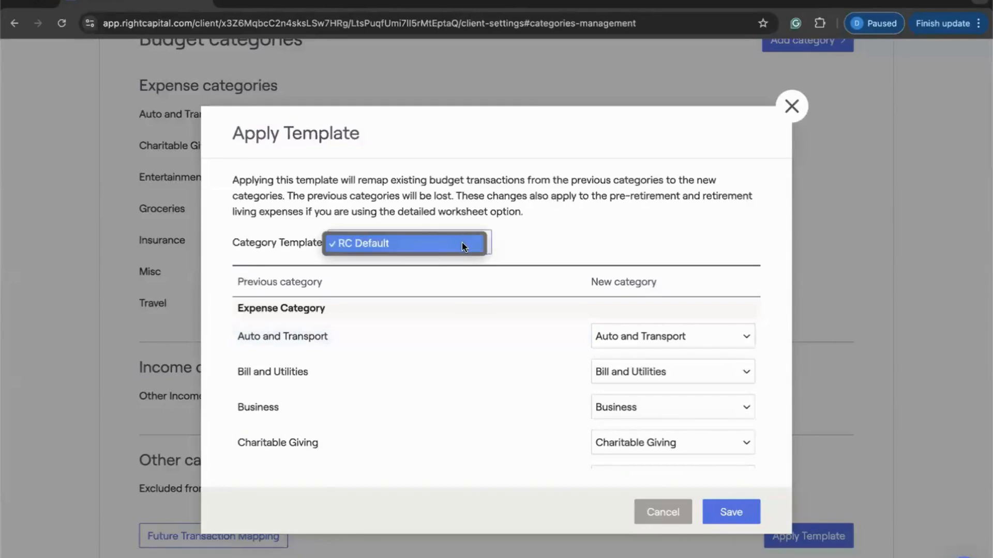
left_click(538, 245)
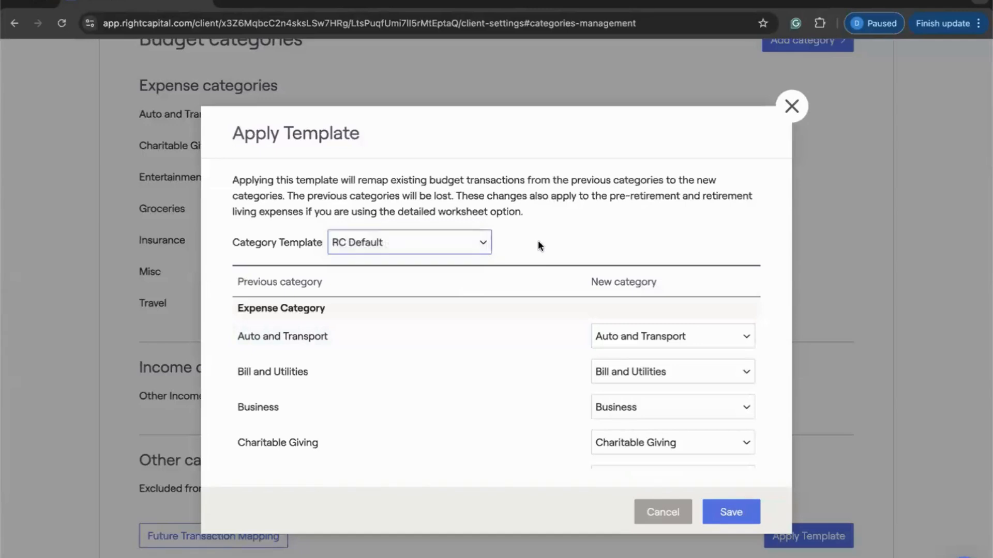
left_click(539, 269)
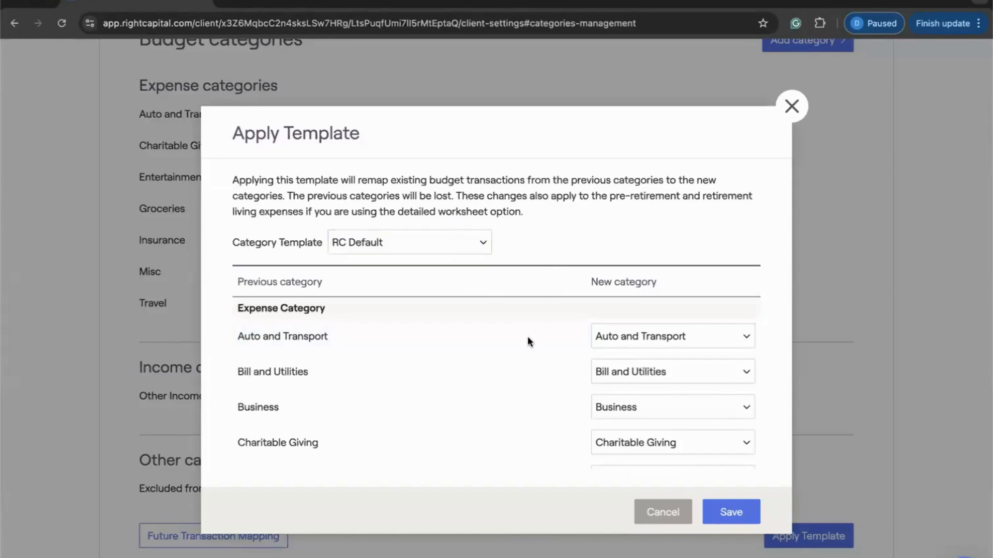
- Examine how the previous expense, income and other categories map to the new categories of the RC Default template
scroll(527, 336, "down", 2)
scroll(328, 335, "up", 2)
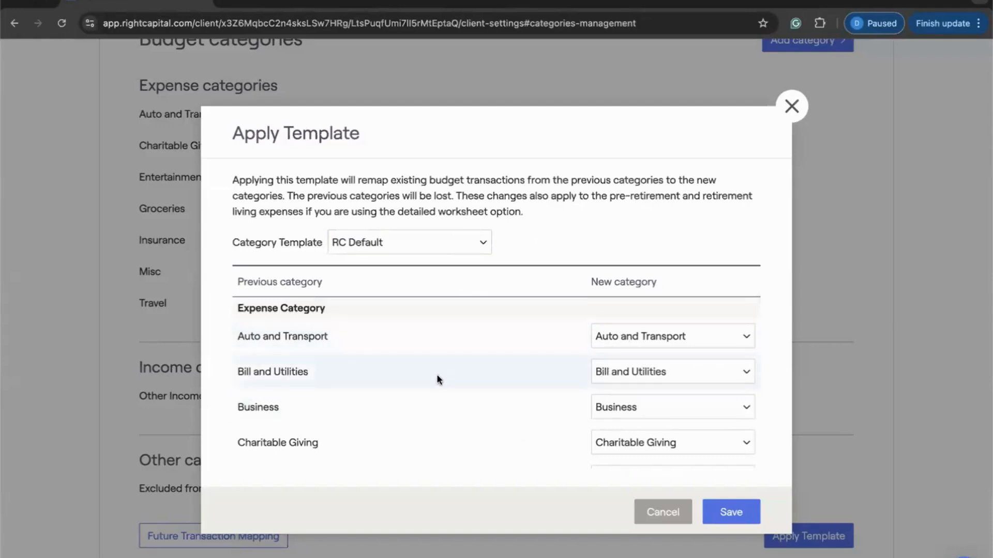
scroll(437, 376, "down", 1)
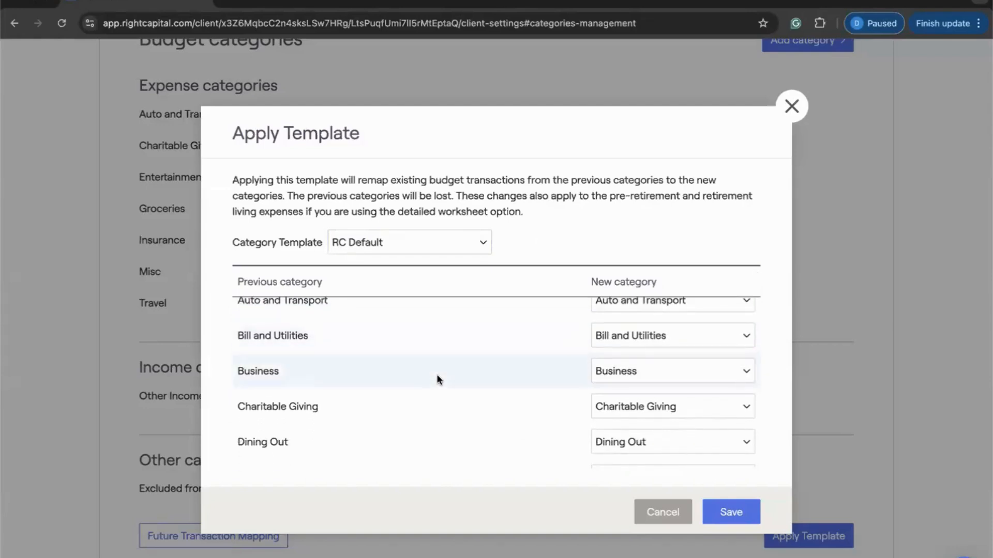
scroll(437, 375, "down", 6)
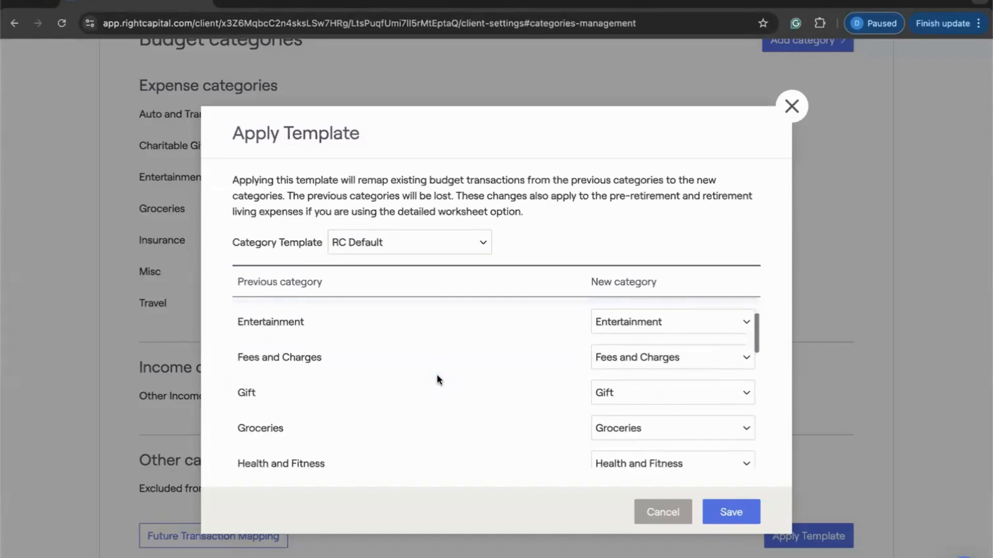
scroll(437, 374, "down", 4)
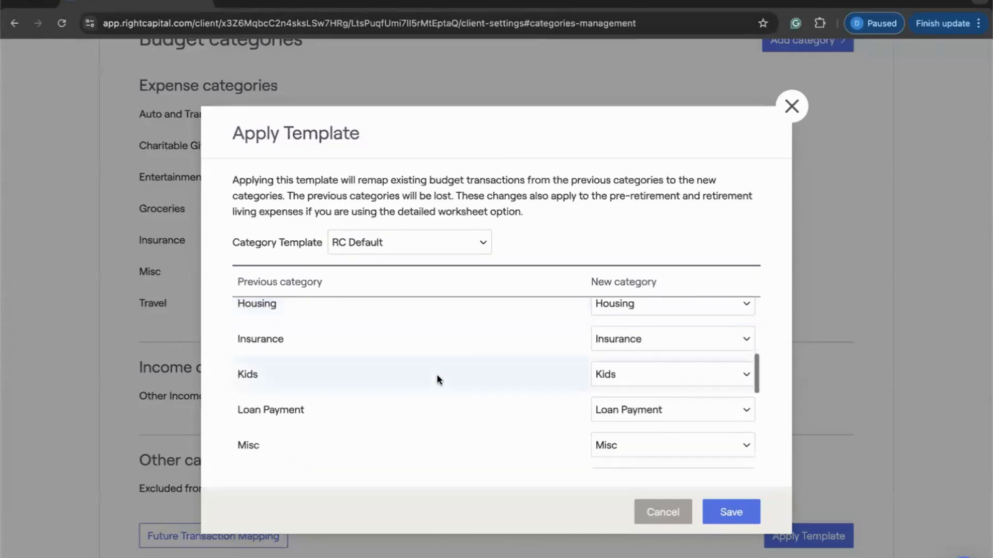
scroll(437, 374, "down", 3)
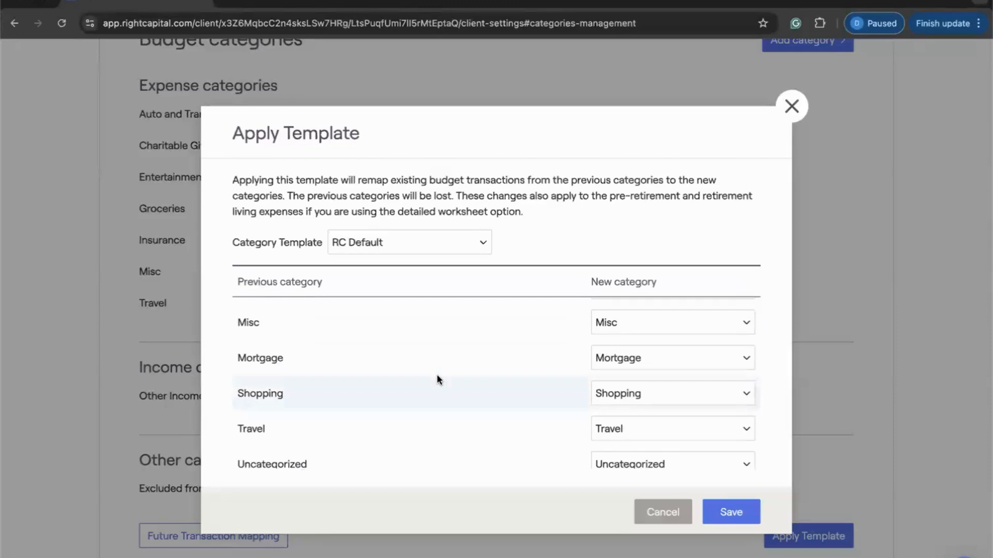
scroll(436, 374, "down", 3)
scroll(436, 374, "down", 2)
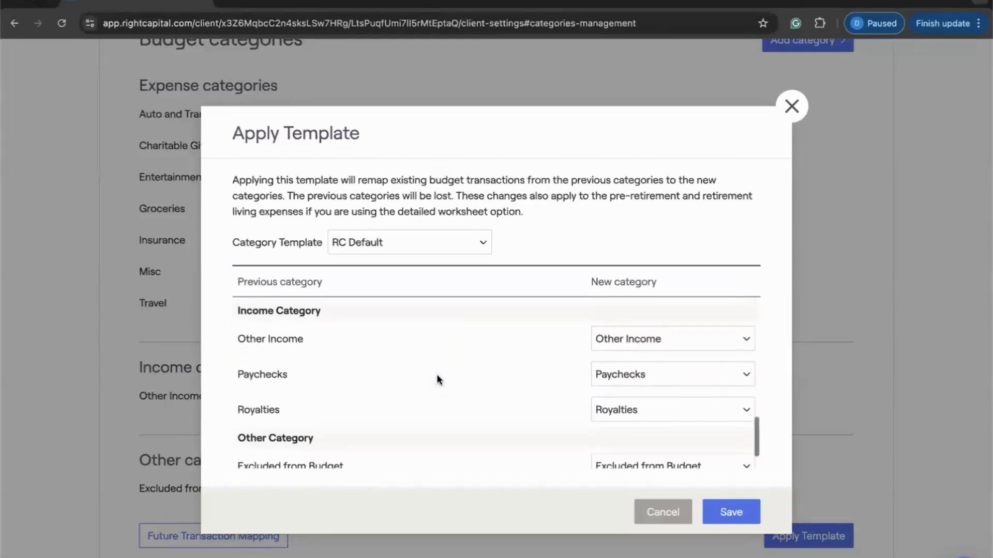
scroll(437, 376, "down", 1)
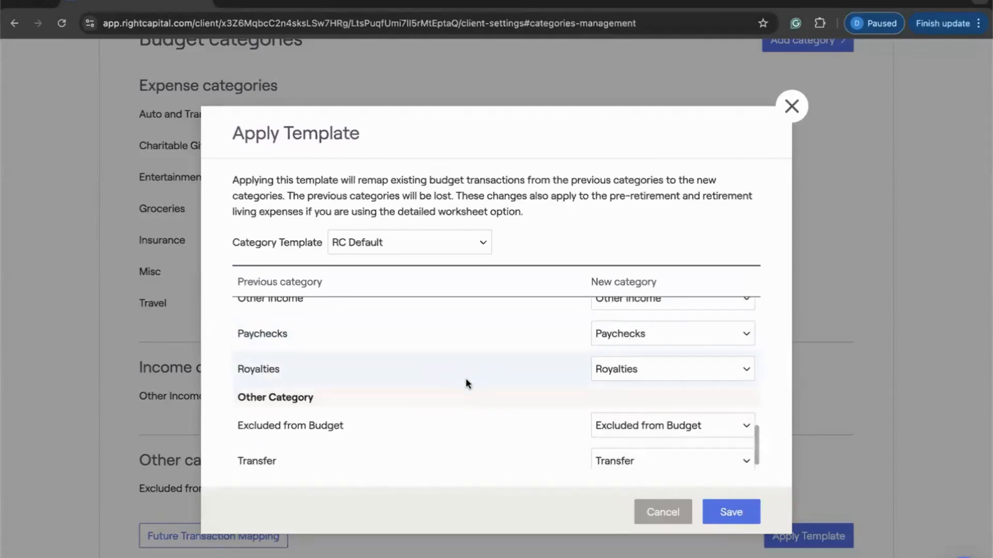
scroll(473, 370, "down", 1)
scroll(475, 370, "up", 8)
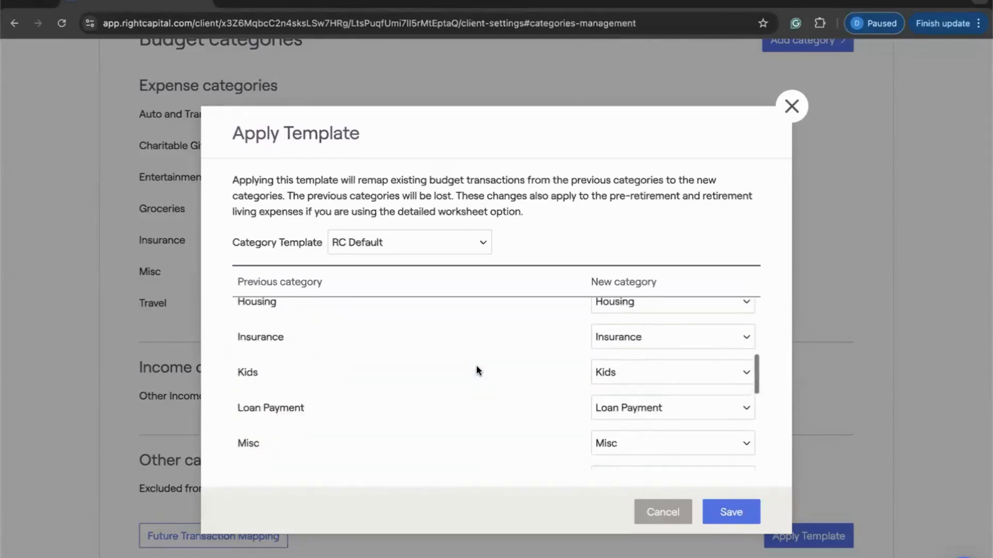
scroll(476, 371, "up", 3)
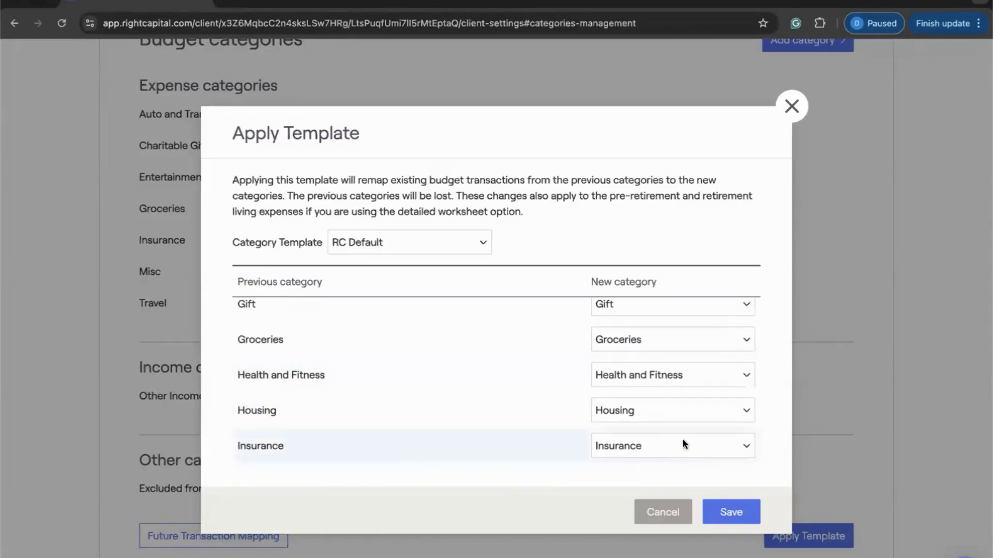
- Save the RC Default category template to the client and confirm remapping all existing categories
left_click(718, 516)
left_click(703, 471)
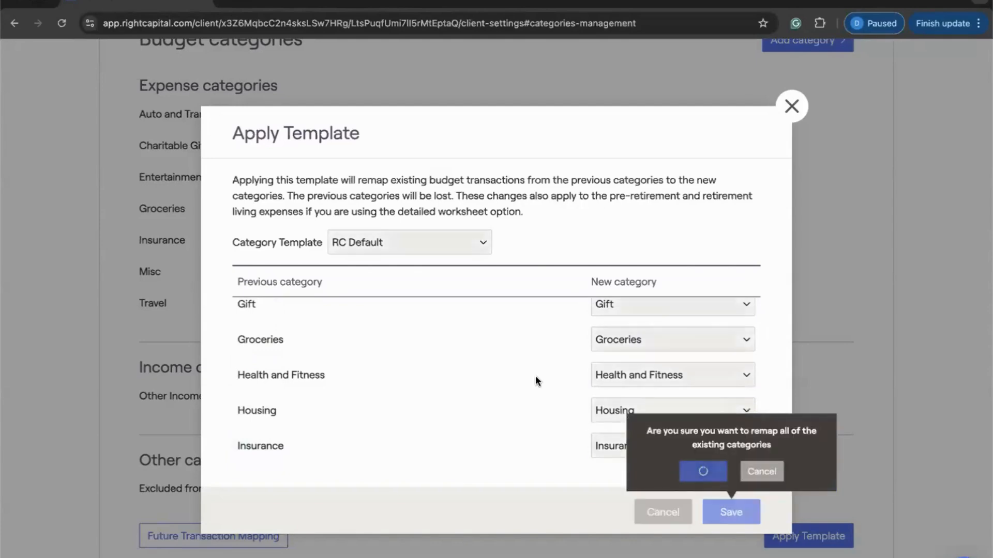
scroll(537, 285, "up", 4)
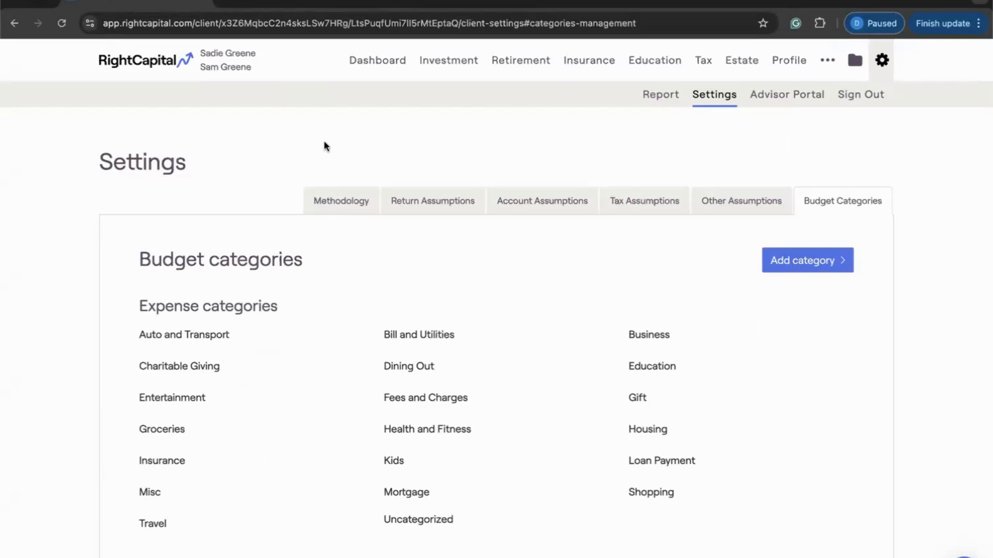
- Return to the advisor portal and look through the Report, Planning Access, Snapshot and Vault templates
left_click(156, 63)
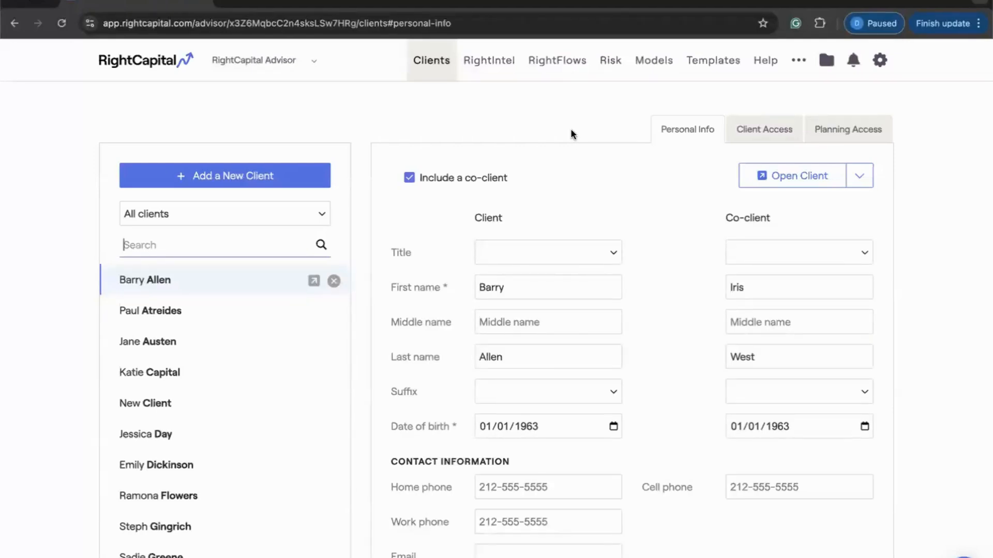
left_click(702, 67)
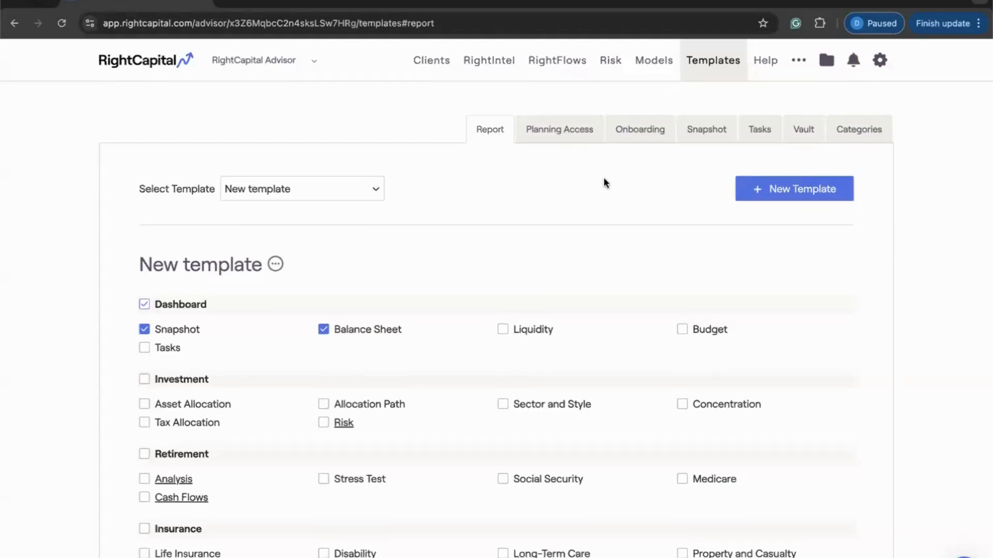
left_click(584, 141)
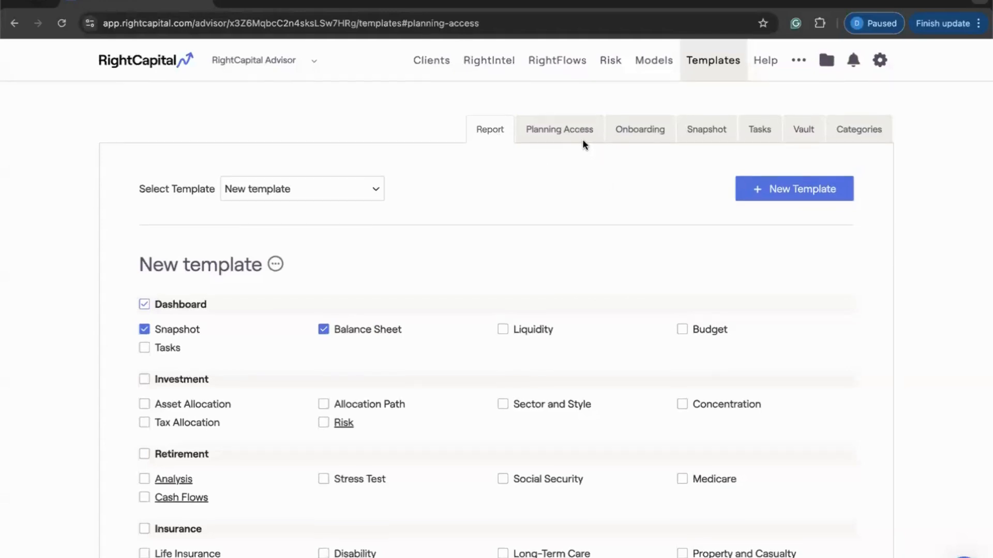
left_click(687, 138)
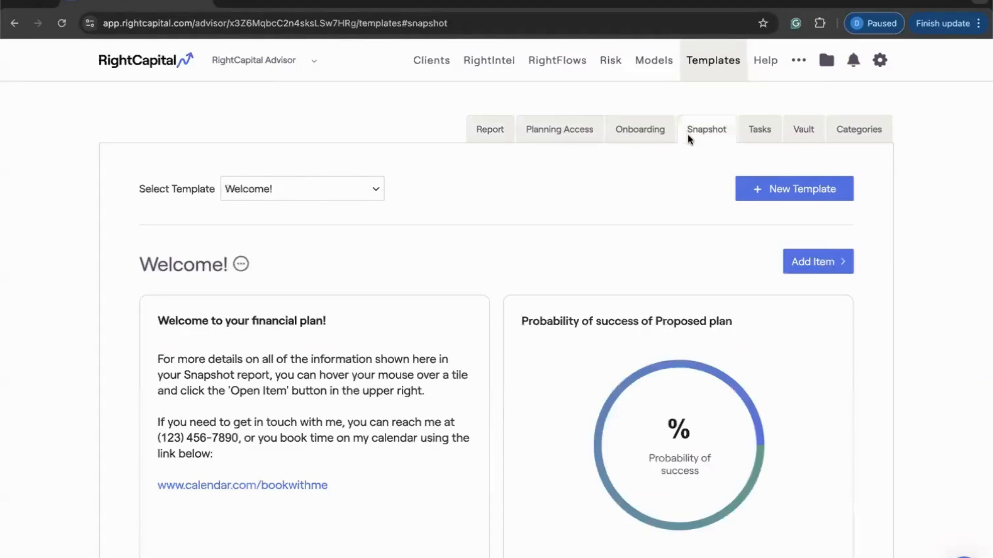
left_click(811, 135)
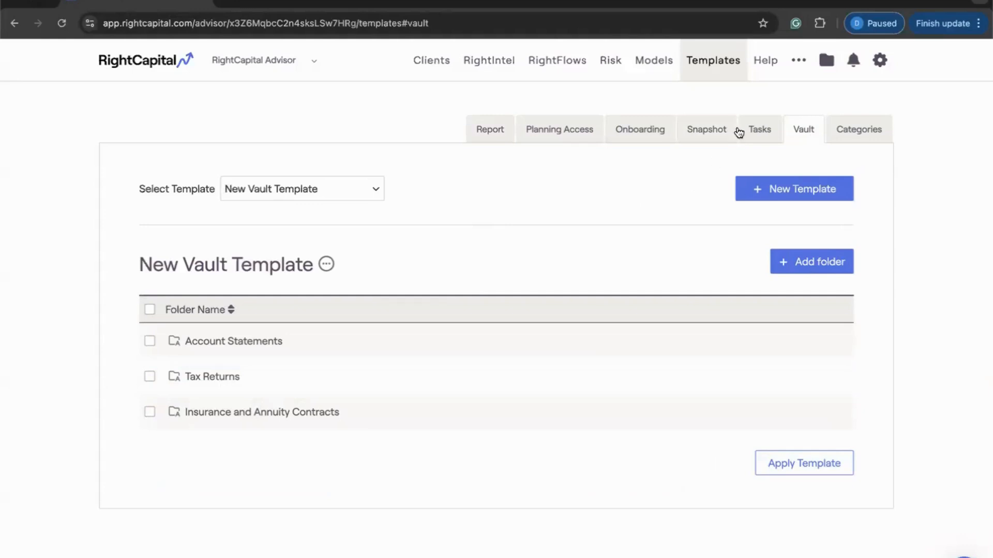
- In the client groups settings, set the Existing Clients default Snapshot template to Welcome! and default Vault template to New Vault Template, and save
left_click(798, 63)
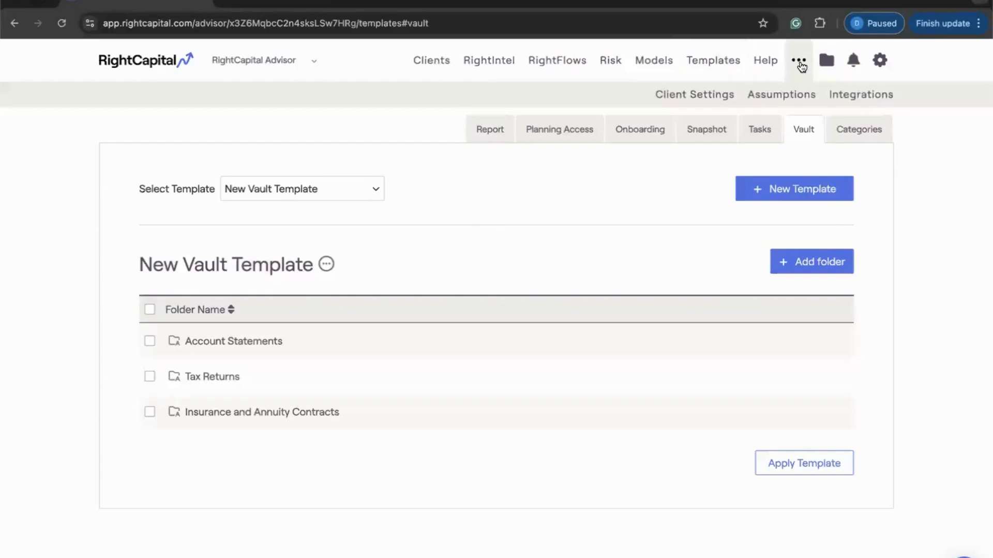
left_click(666, 102)
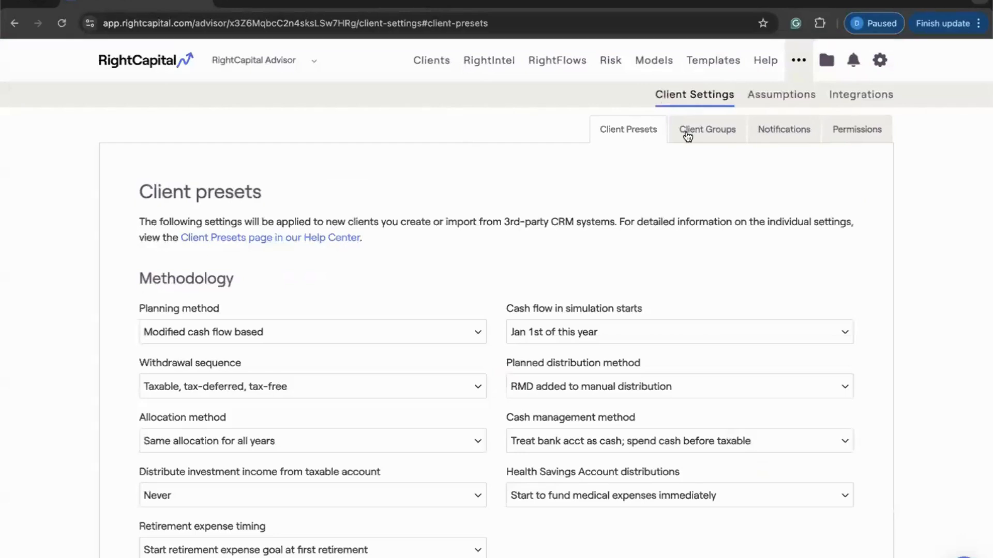
left_click(688, 137)
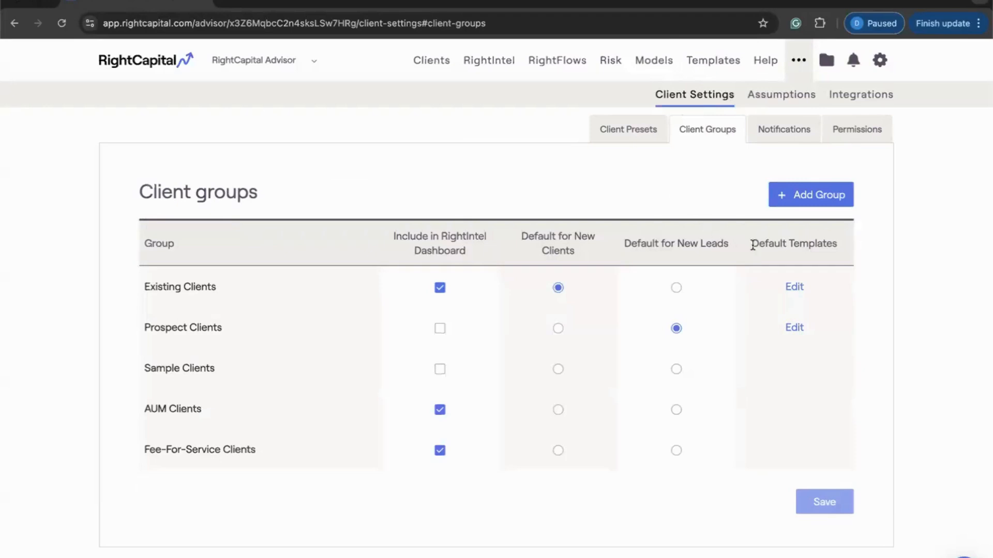
left_click_drag(753, 245, 834, 244)
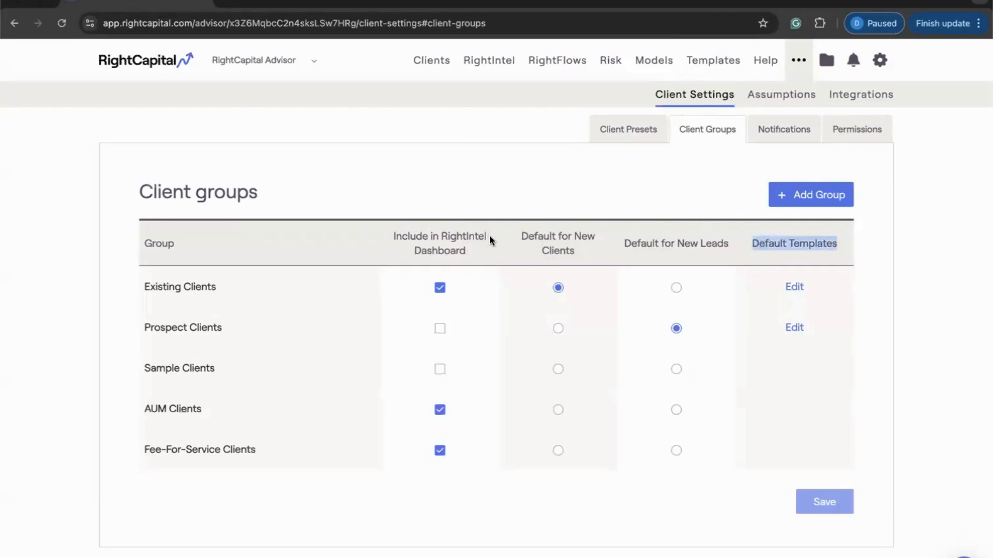
left_click(579, 215)
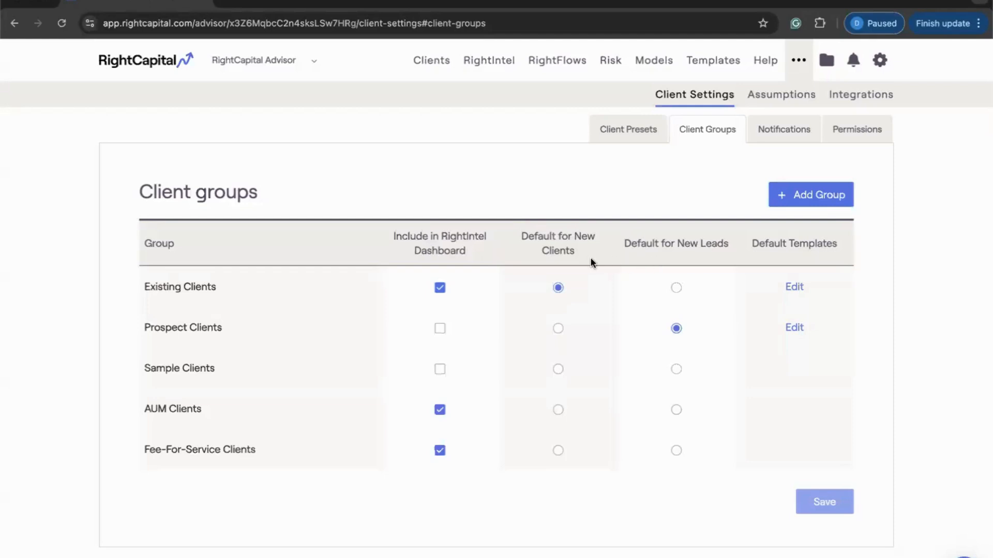
left_click(794, 286)
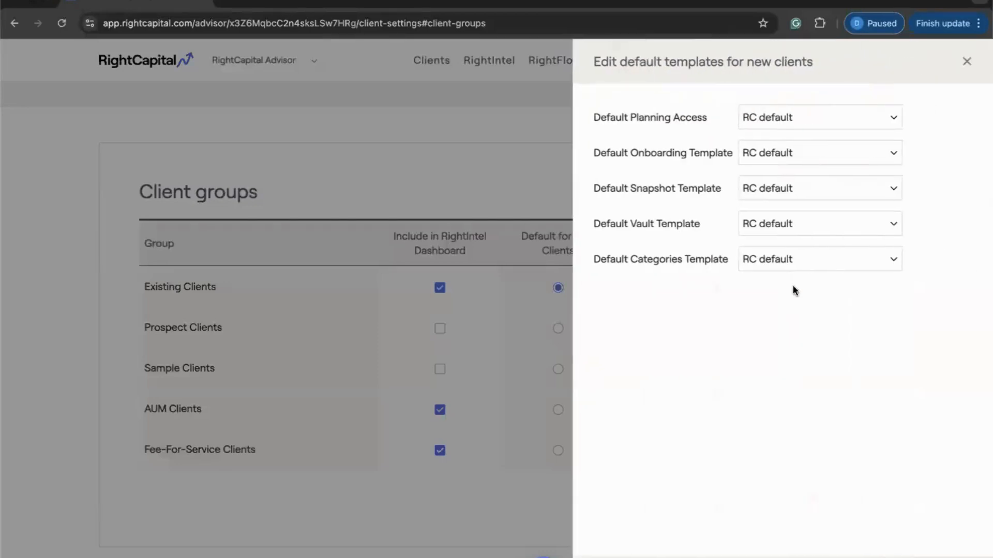
left_click(806, 188)
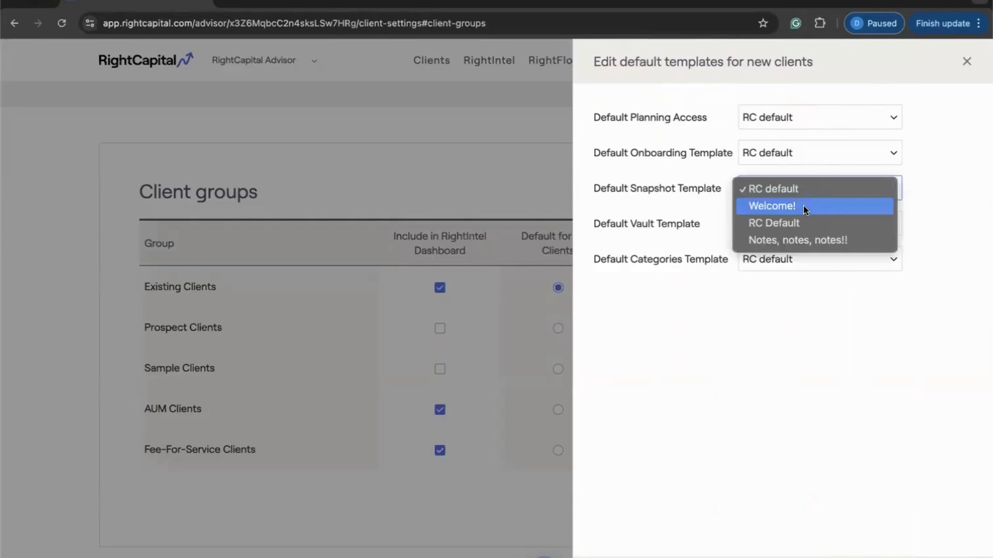
left_click(805, 209)
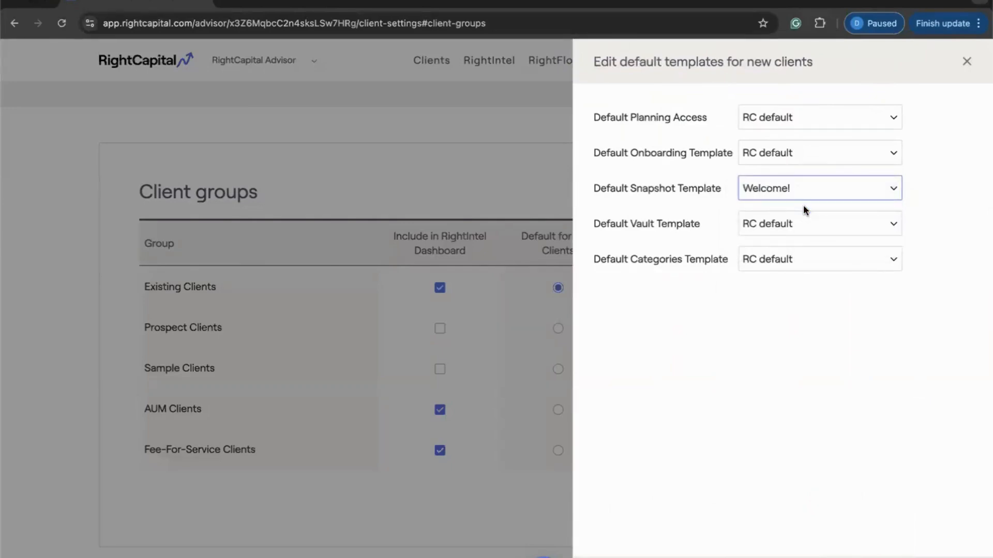
left_click(805, 221)
left_click(776, 318)
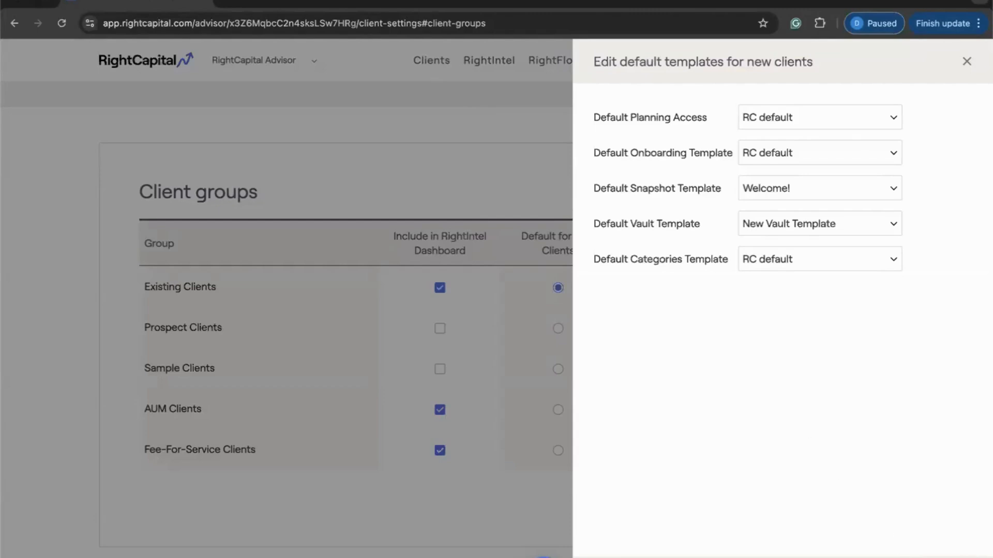
left_click(848, 557)
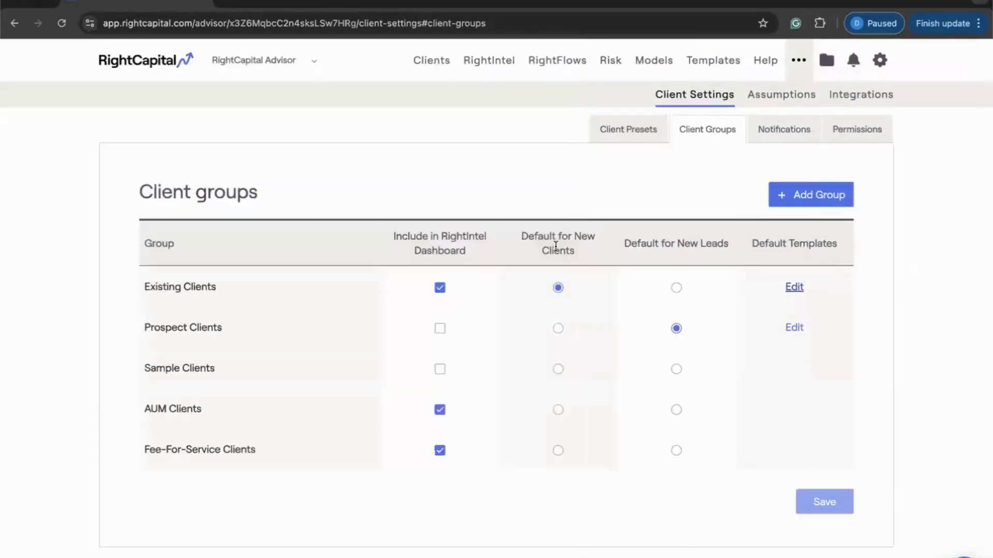
- Add a new client by entering a first and last name, and choose to input the client's information now
left_click(429, 67)
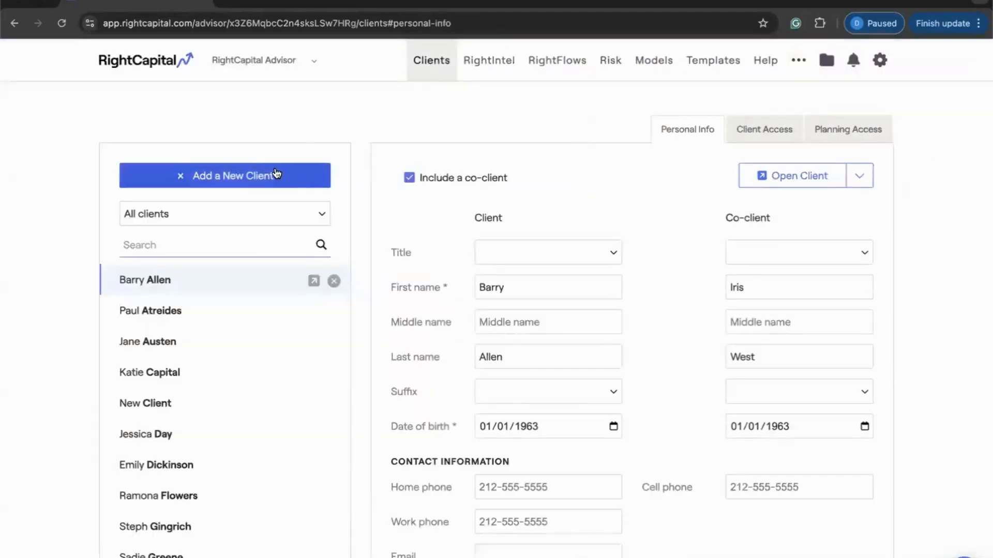
left_click(301, 176)
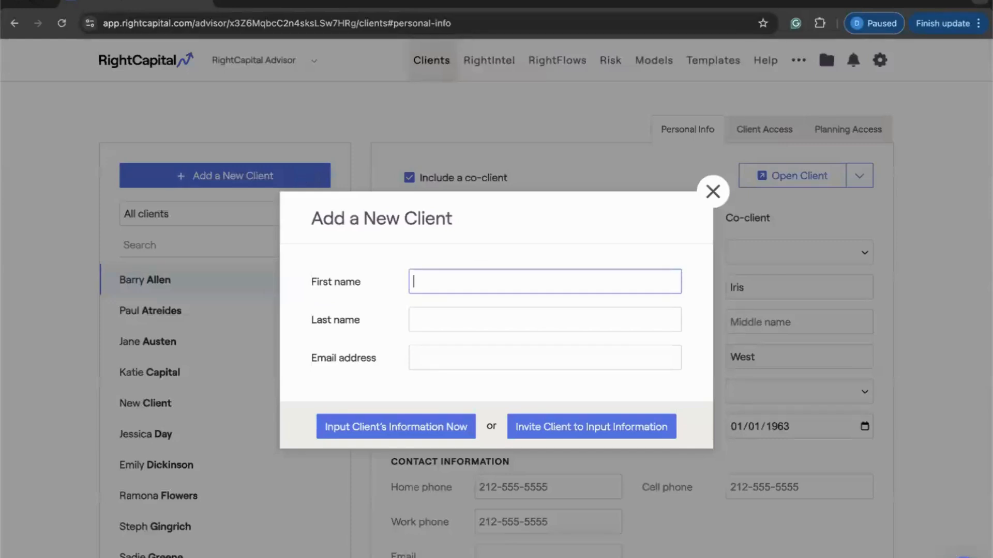
type("Ts")
type("st")
left_click(424, 319)
type("Client")
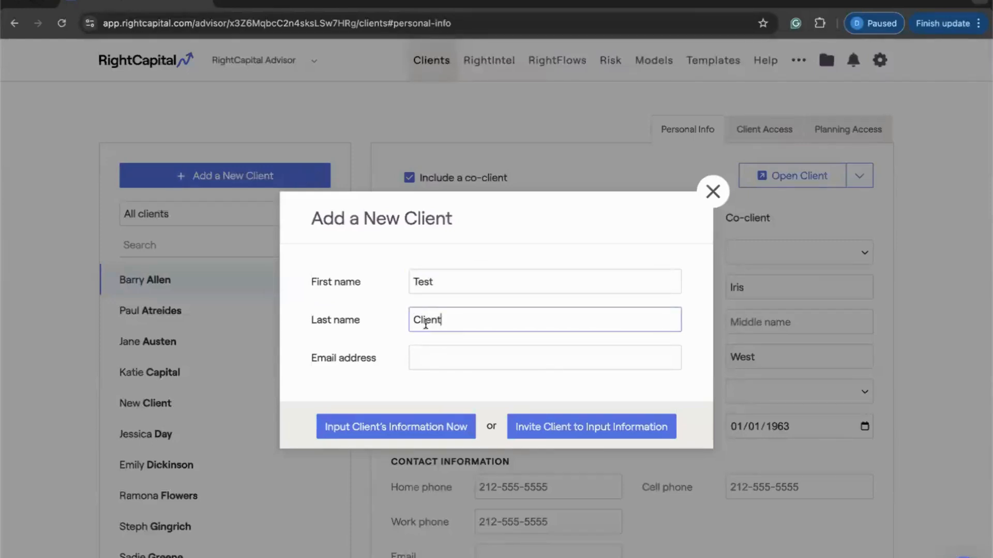
left_click(422, 425)
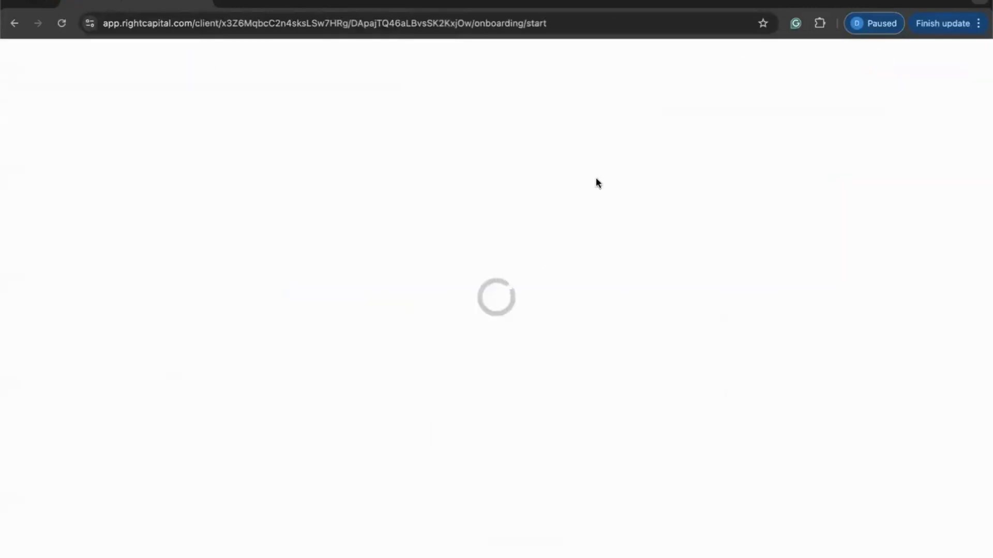
- Skip to the Goals step of the new client's onboarding and finish it without entering any data
left_click(796, 157)
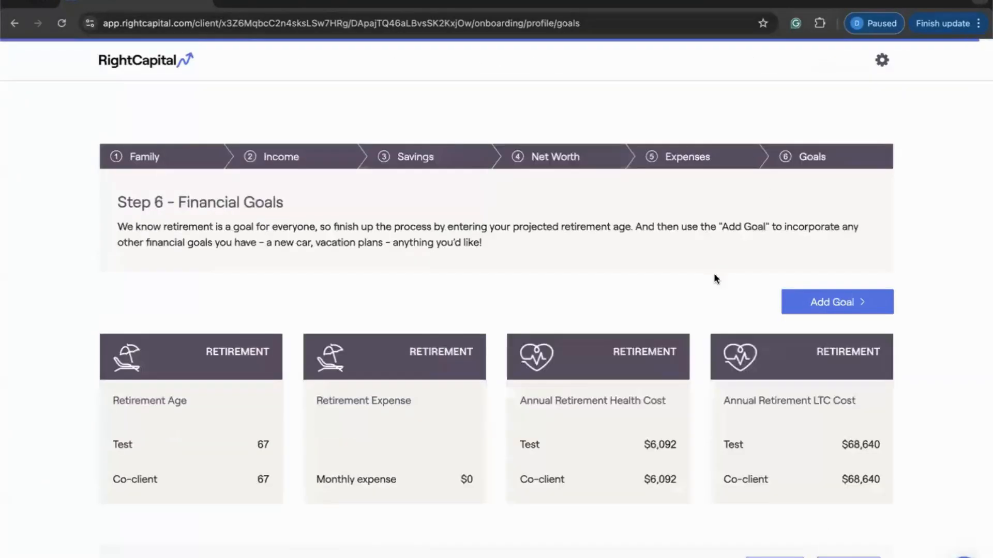
scroll(722, 298, "down", 1)
left_click(835, 553)
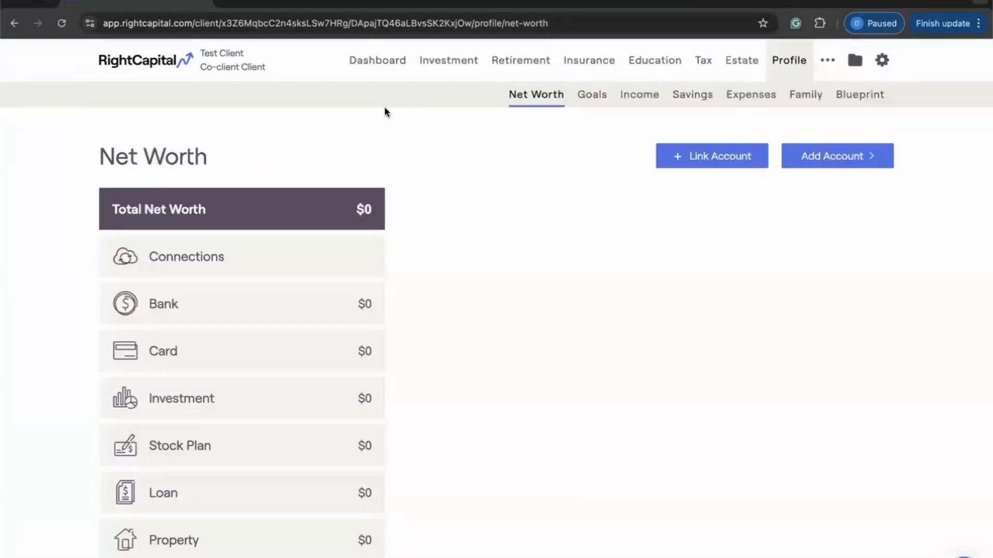
- View the new client's Snapshot and open the client's Vault to check the default templates
left_click(373, 73)
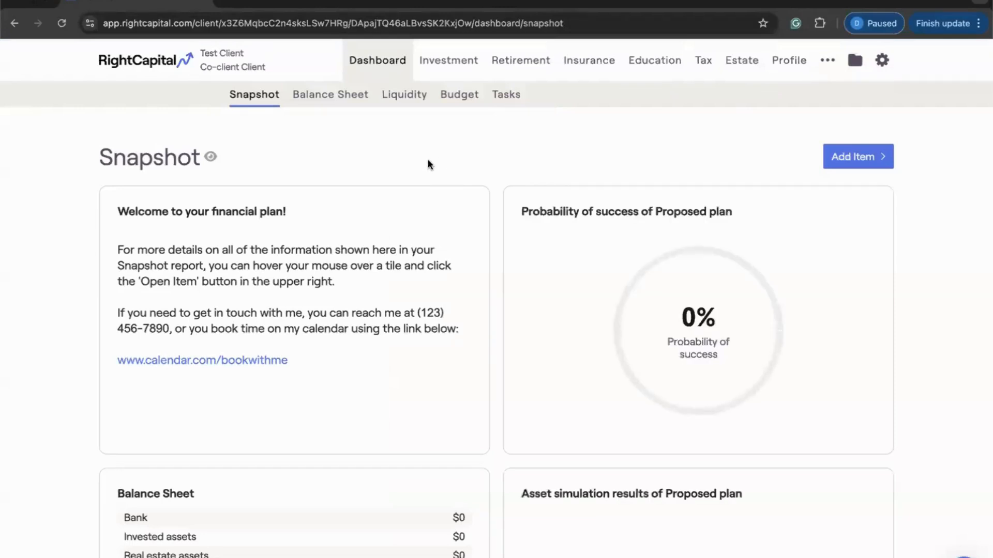
left_click(855, 60)
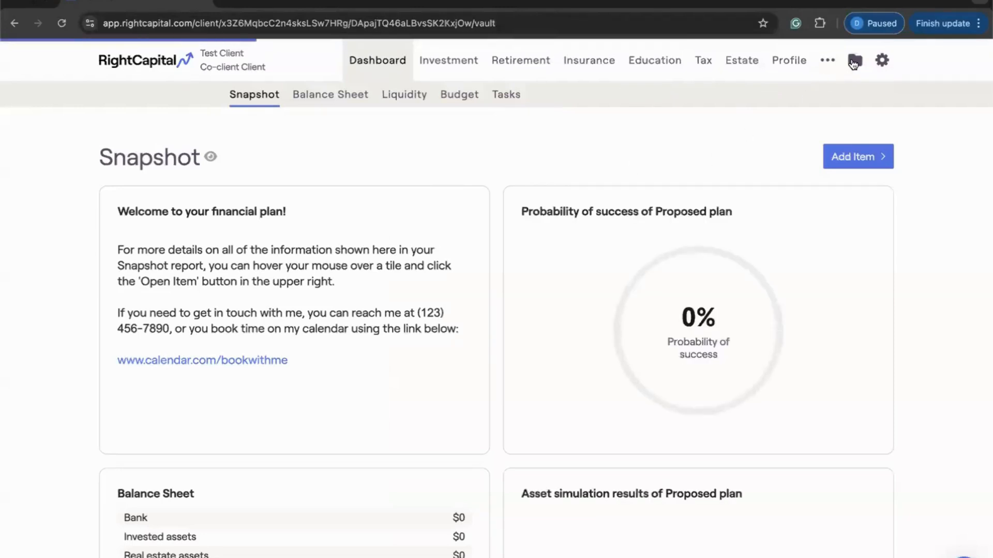